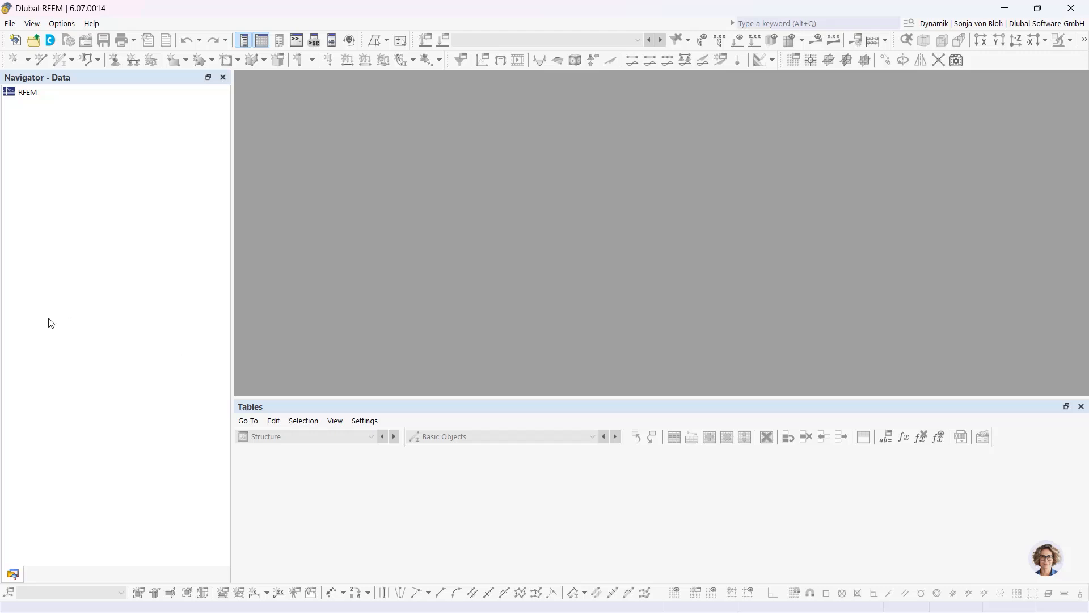
# Create a blank 3D model named Concrete Column in the RSECTION Webinar project with the Concrete Design add-on activated
pyautogui.click(15, 41)
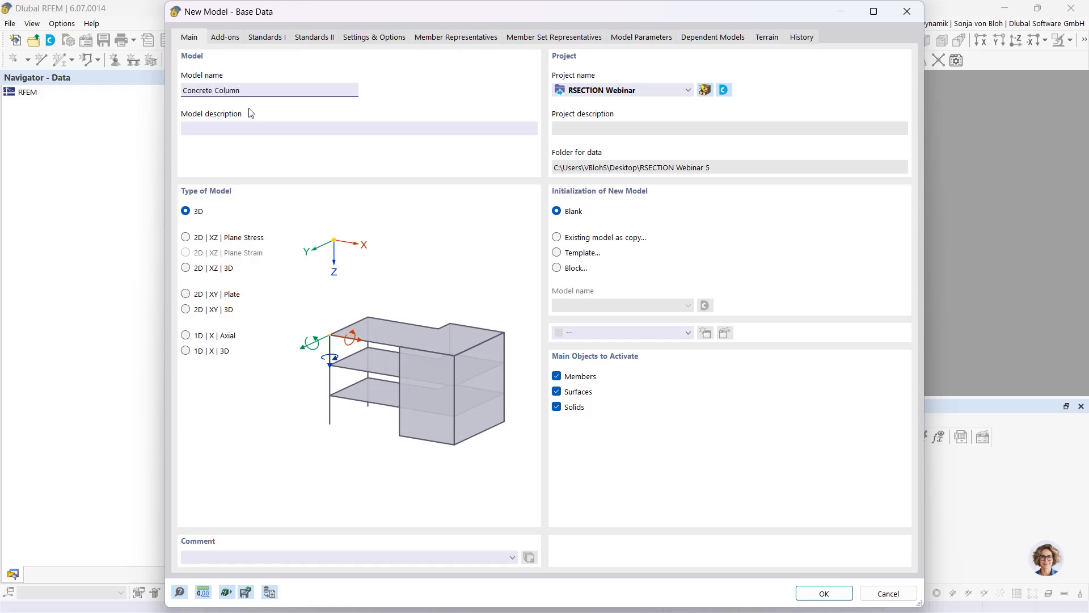
pyautogui.click(229, 36)
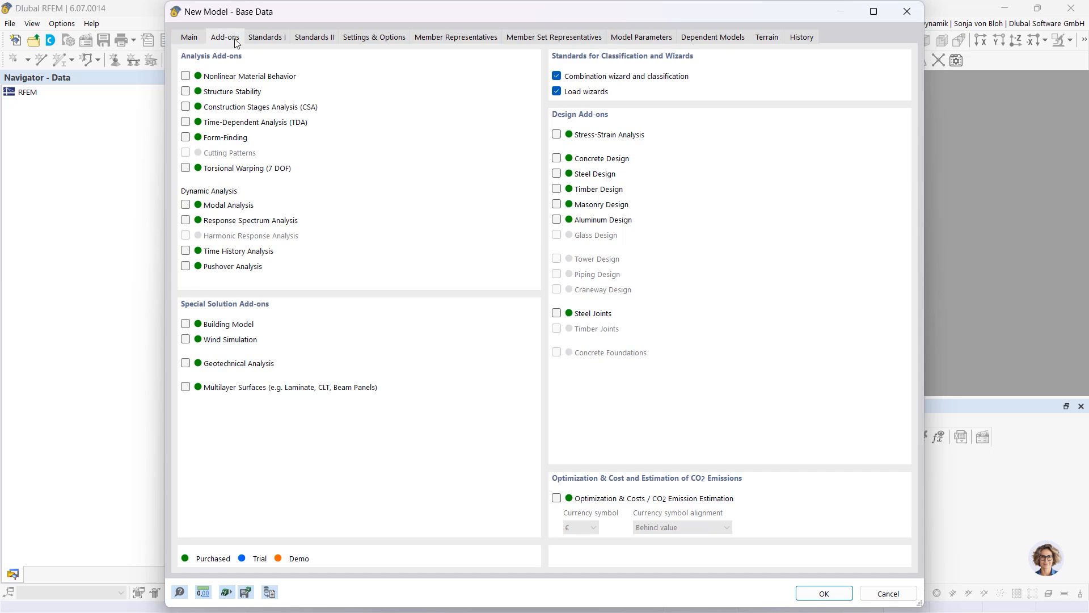
pyautogui.click(557, 159)
pyautogui.click(819, 593)
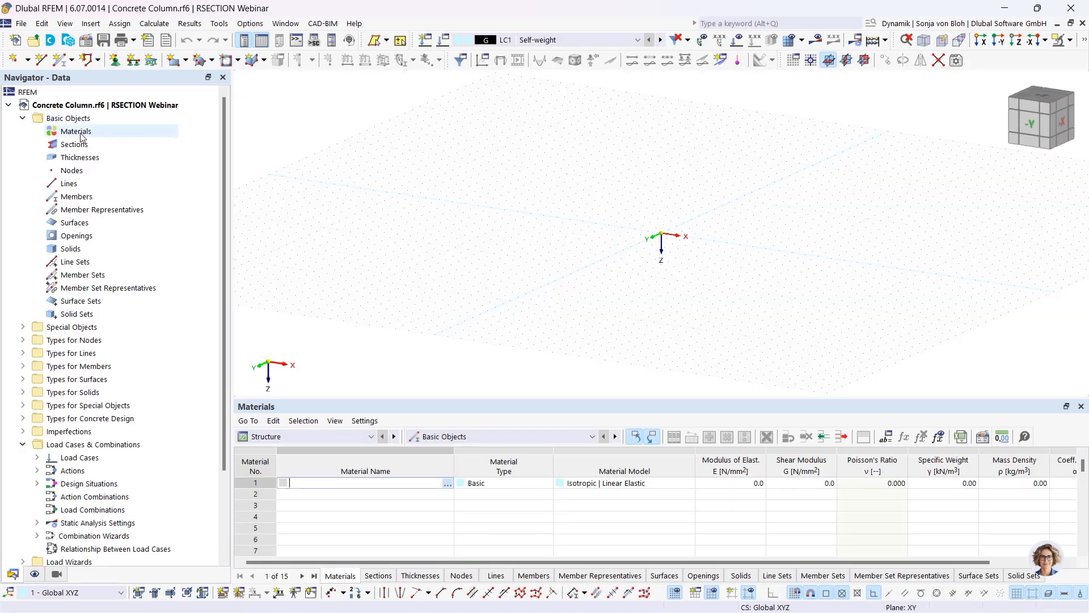
# Define material 1 as concrete C30/37 from the library, using the European Union standard EN 1992-1-1:2004/A1:2014
pyautogui.rightClick(80, 136)
pyautogui.click(129, 158)
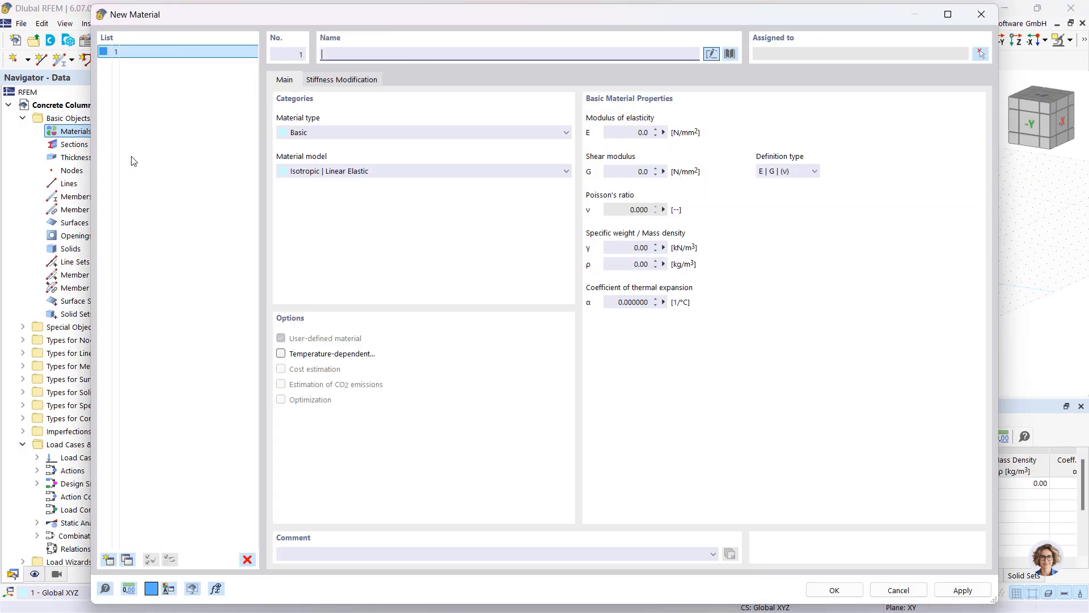
pyautogui.click(730, 53)
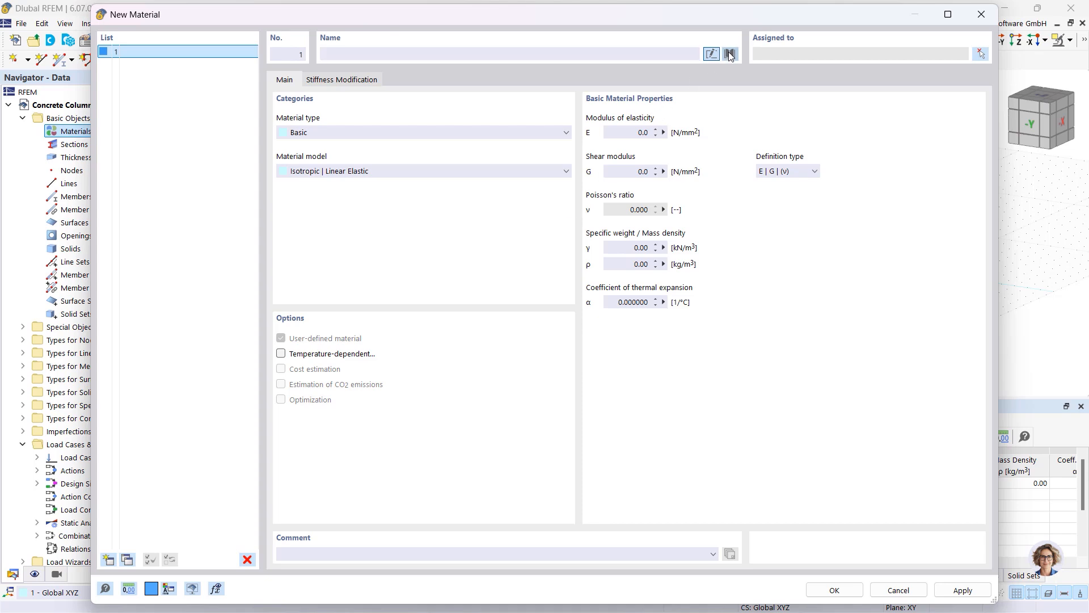
pyautogui.click(268, 563)
pyautogui.write('C3')
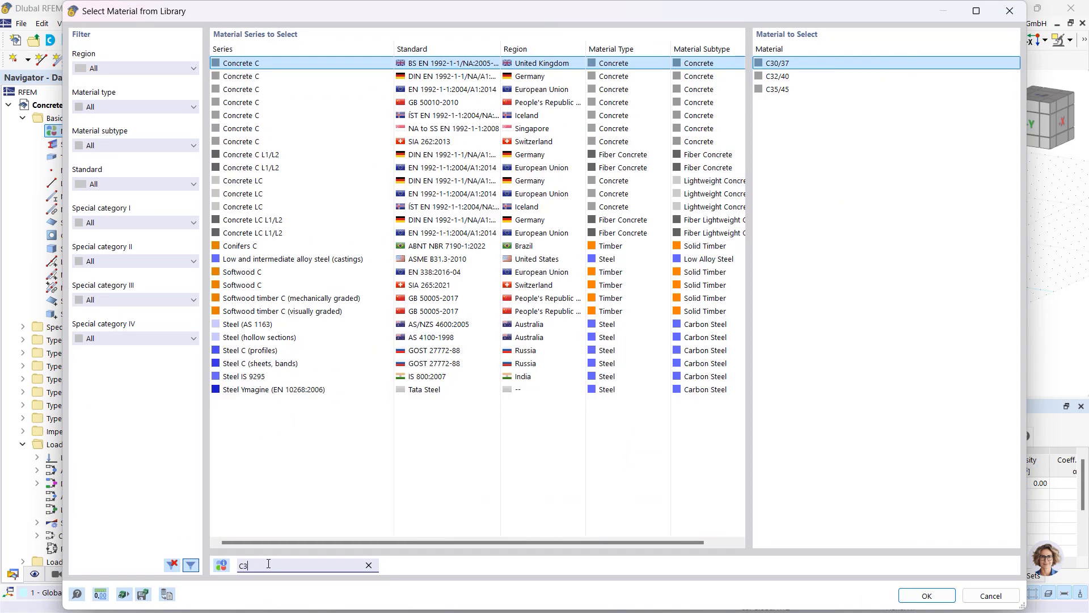
pyautogui.write('0/37')
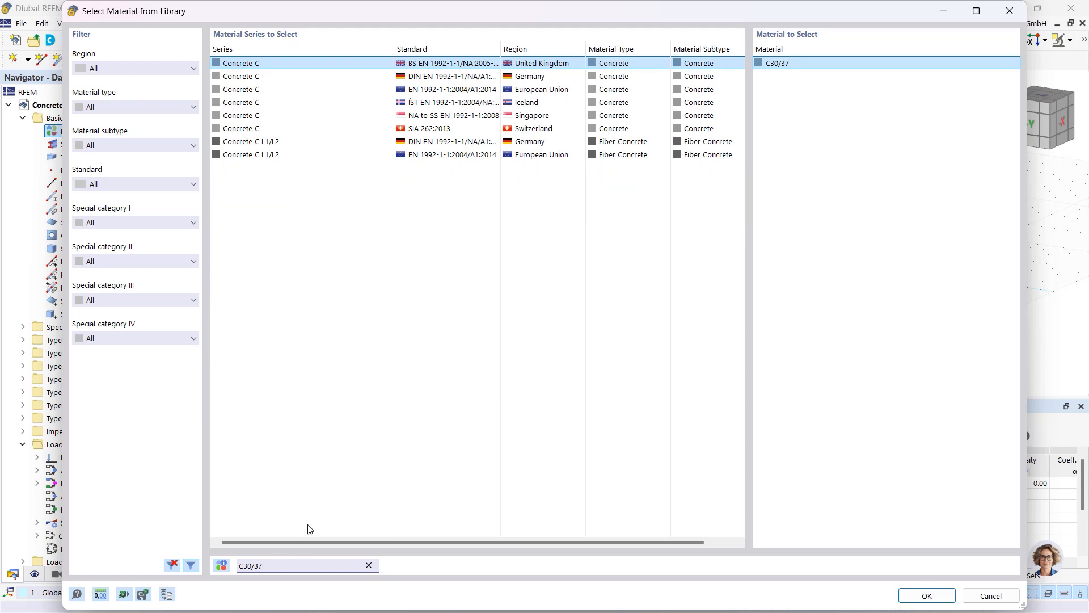
pyautogui.click(484, 89)
pyautogui.click(929, 595)
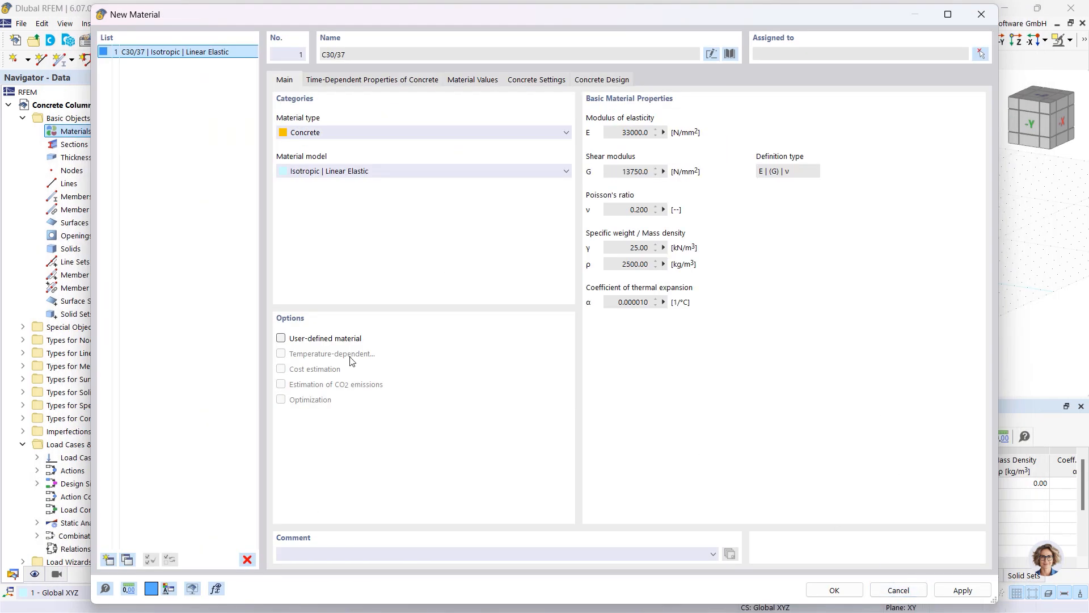
# Add reinforcing steel B550S(B) from the library as material 2, using the European Union standard EN 1992-1-1:2004/A1:2014
pyautogui.click(108, 560)
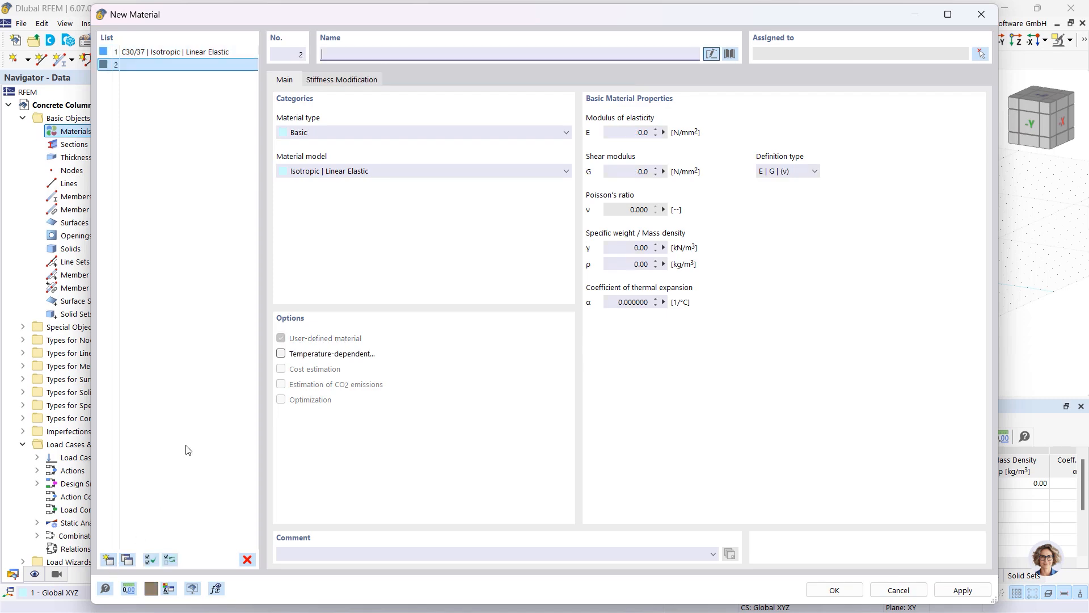
pyautogui.click(731, 54)
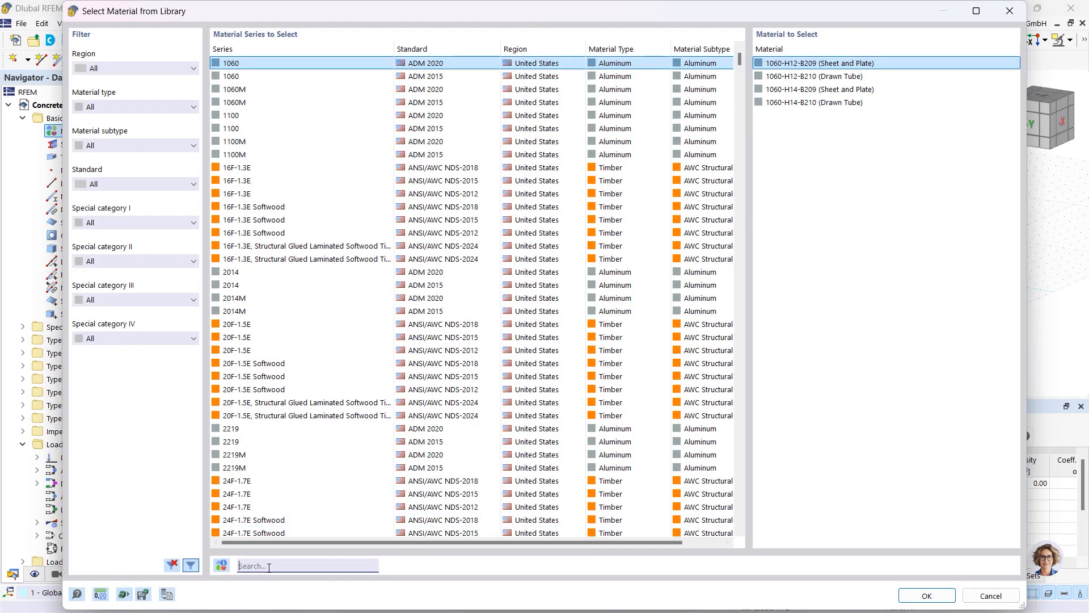
pyautogui.click(269, 568)
pyautogui.write('B')
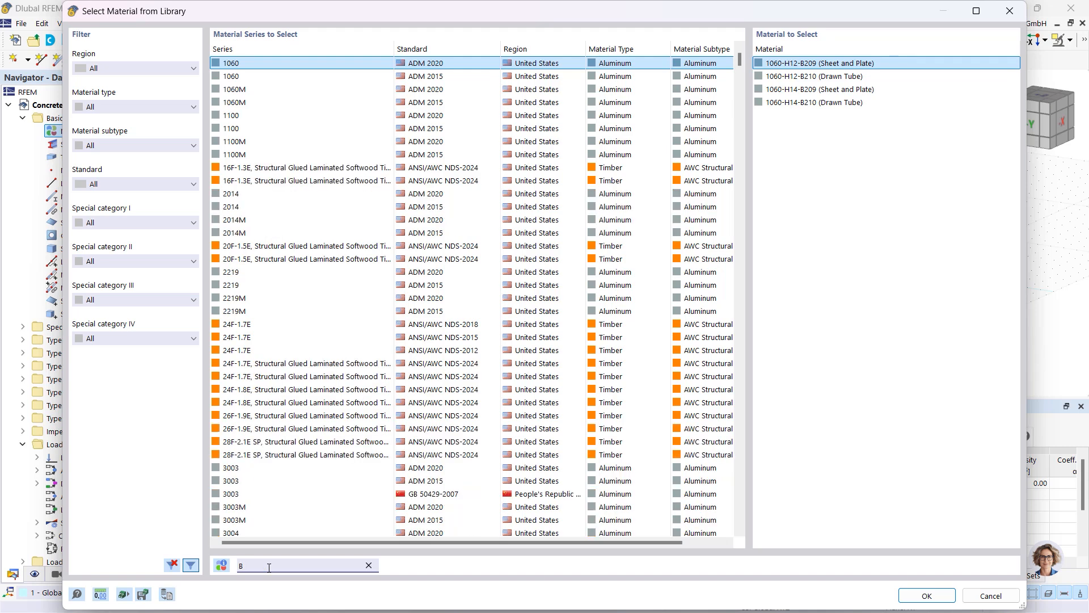
pyautogui.write('550')
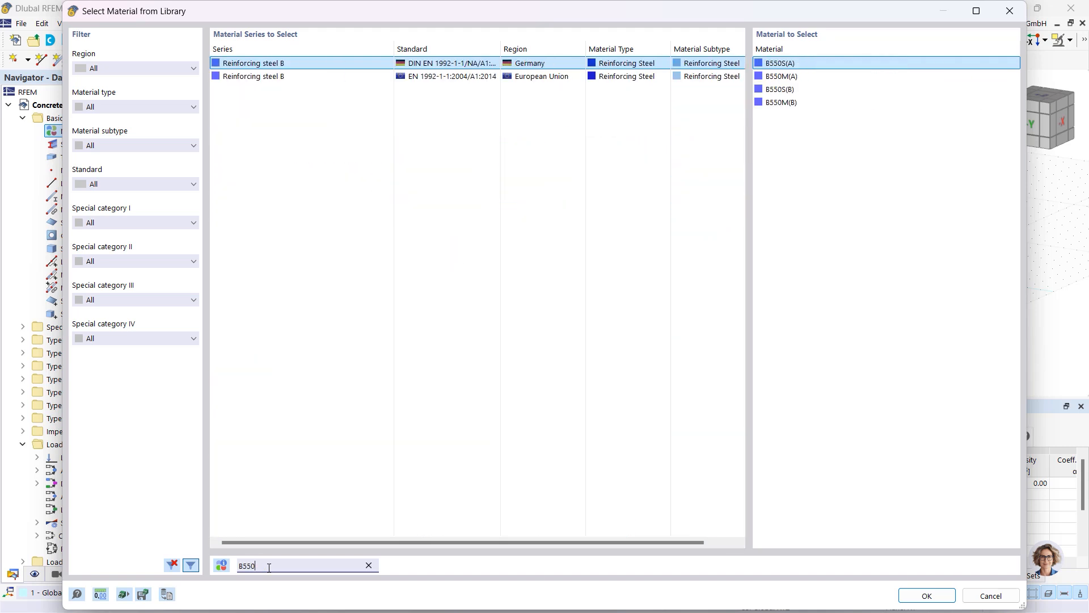
pyautogui.write('S')
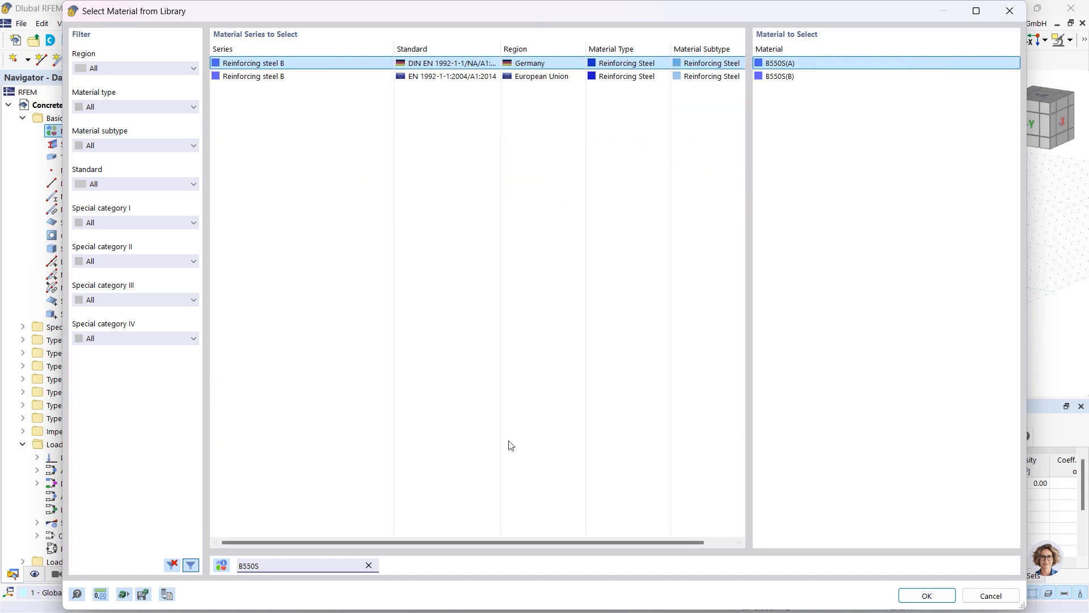
pyautogui.click(460, 77)
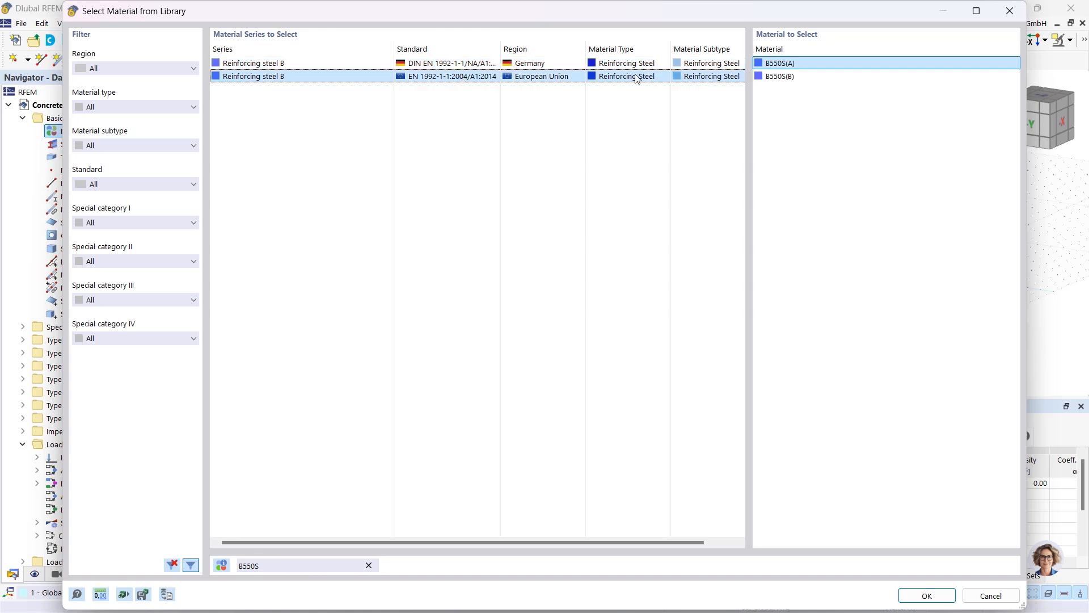
pyautogui.click(786, 77)
pyautogui.click(926, 595)
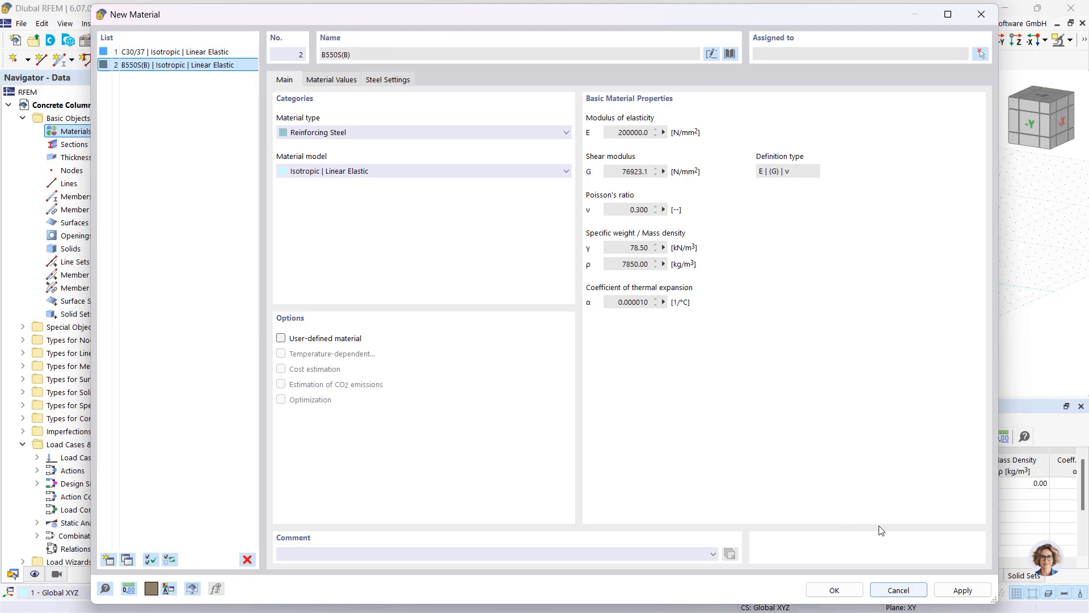
pyautogui.click(830, 589)
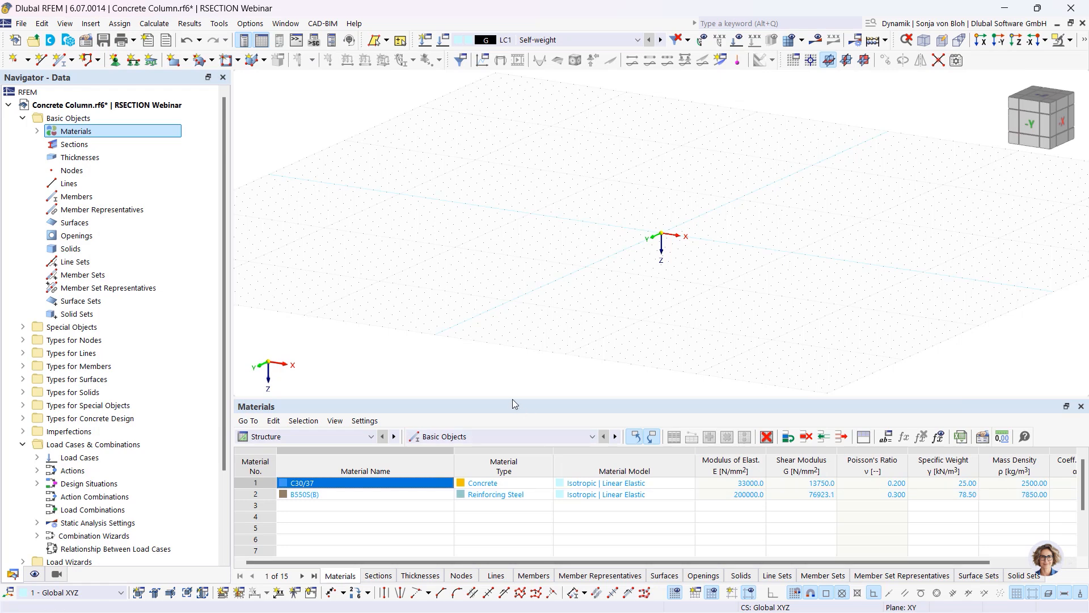
# Create a Massive I hexagon section with s = 500 mm in concrete C30/37
pyautogui.click(87, 146)
pyautogui.rightClick(86, 146)
pyautogui.click(120, 165)
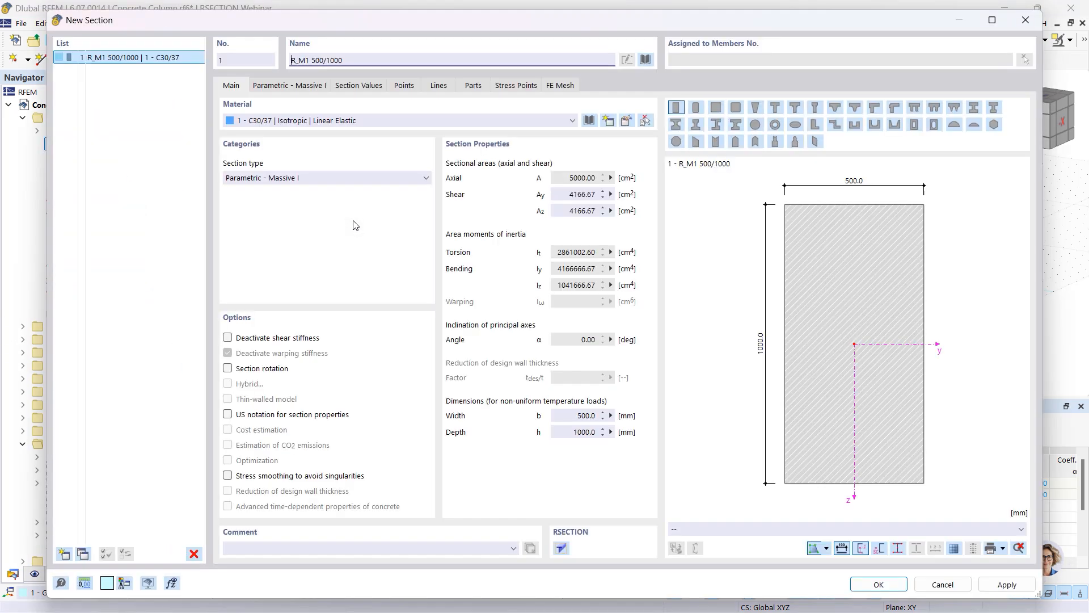
pyautogui.click(646, 60)
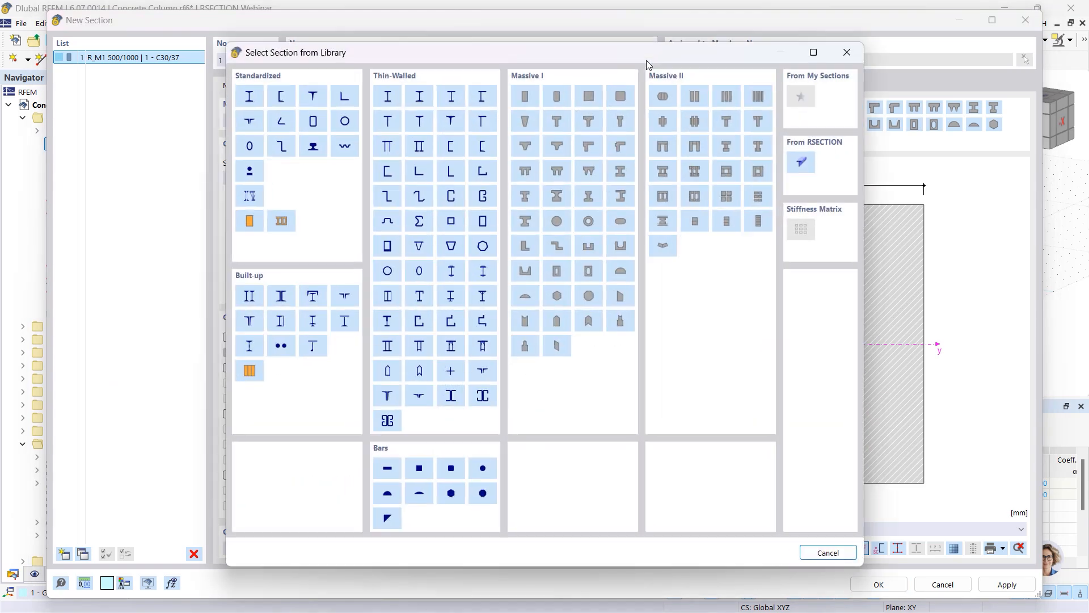
pyautogui.click(556, 294)
pyautogui.click(321, 128)
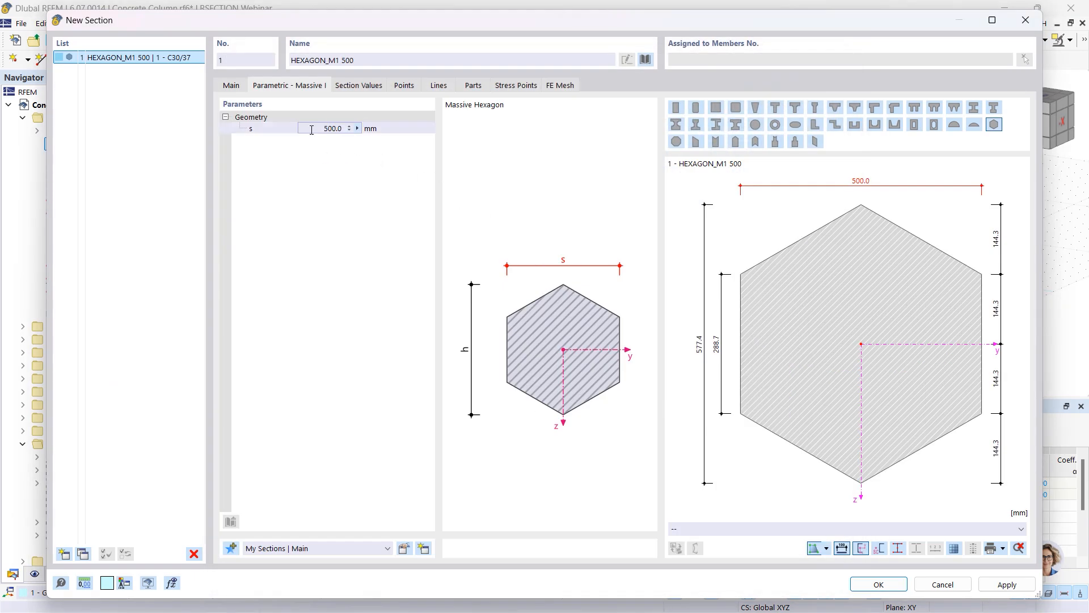
pyautogui.click(875, 582)
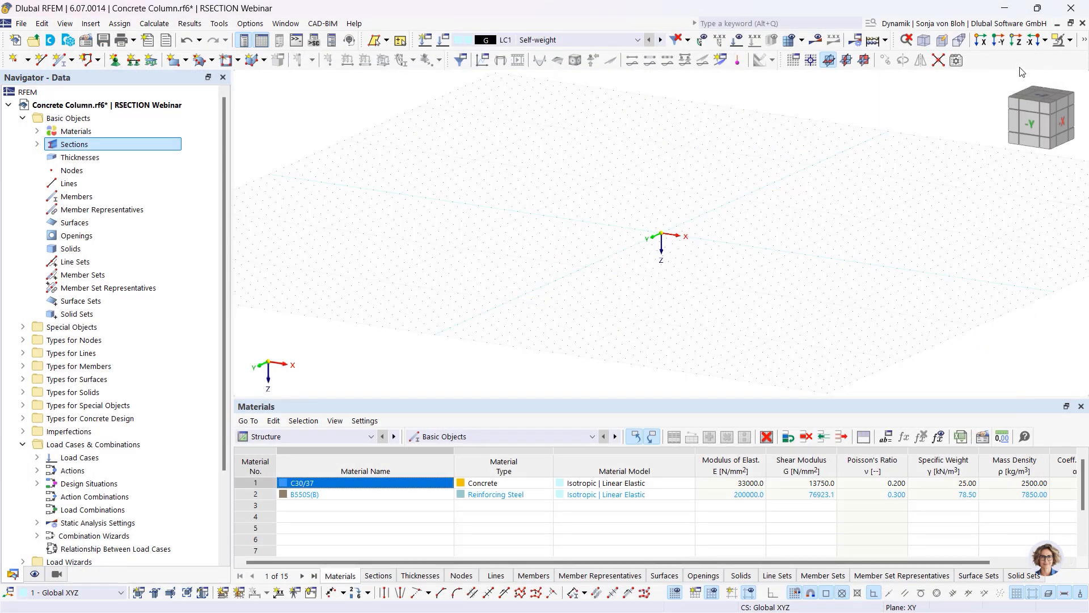
# Draw a vertical Beam member about 5 m high in the XZ work plane, from the origin upwards
pyautogui.click(1002, 45)
pyautogui.click(867, 61)
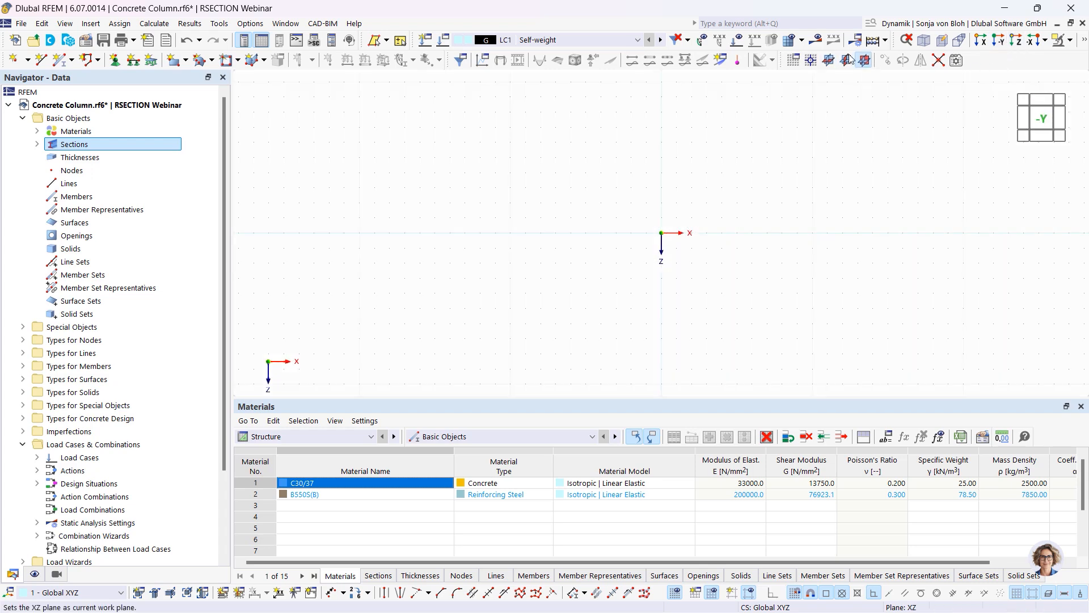
pyautogui.rightClick(64, 64)
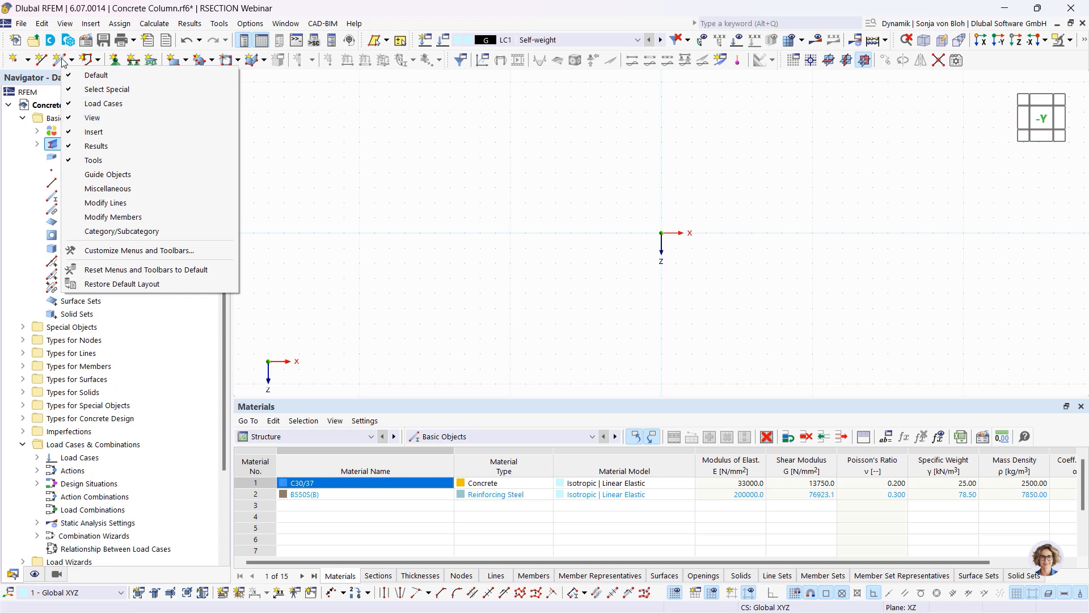
pyautogui.click(61, 62)
pyautogui.click(62, 64)
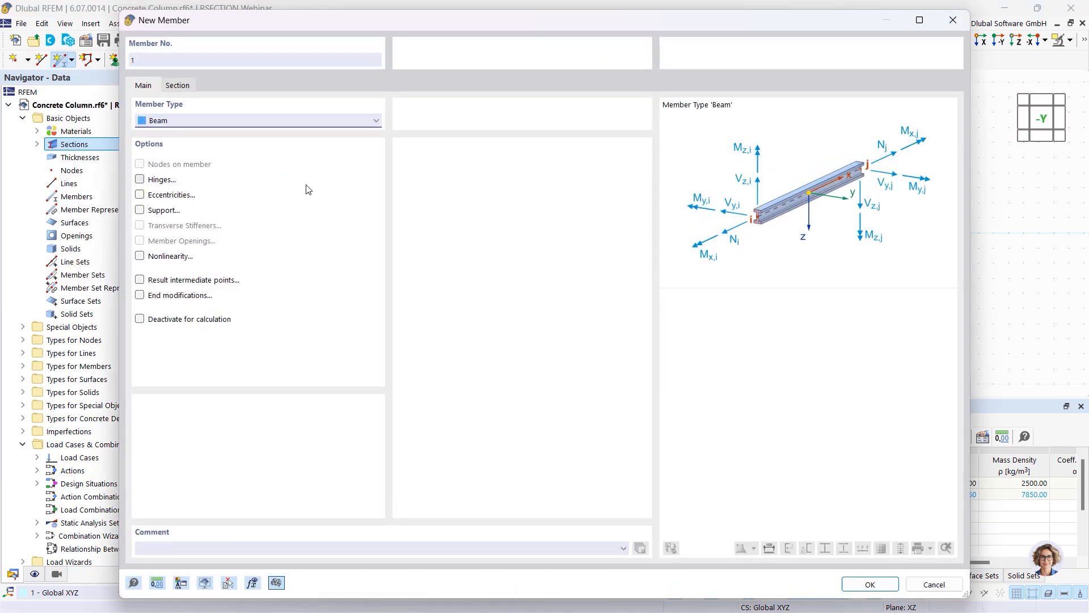
pyautogui.click(870, 584)
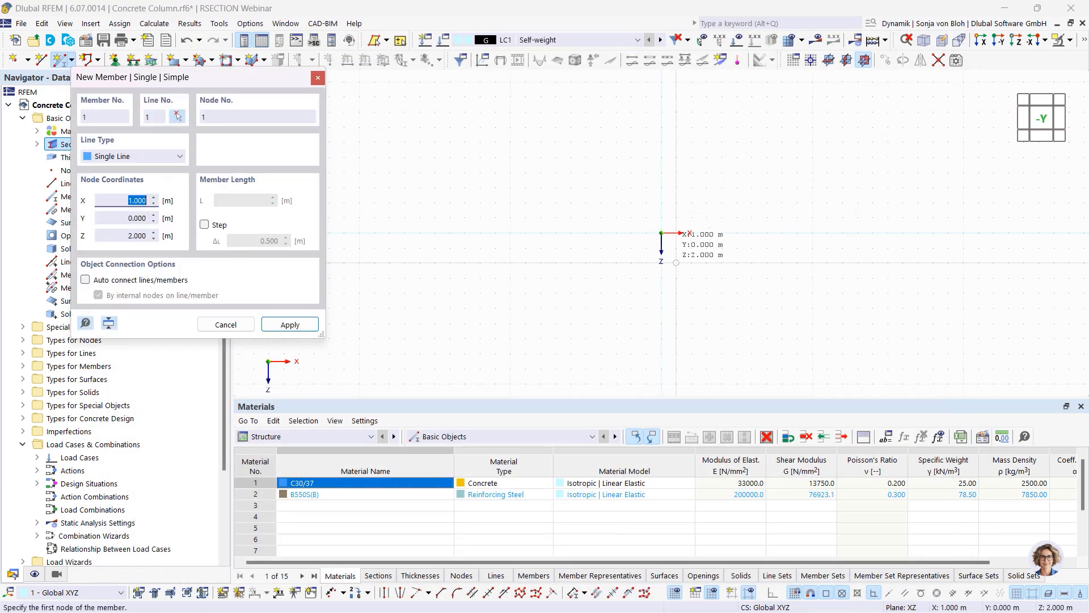
pyautogui.click(662, 232)
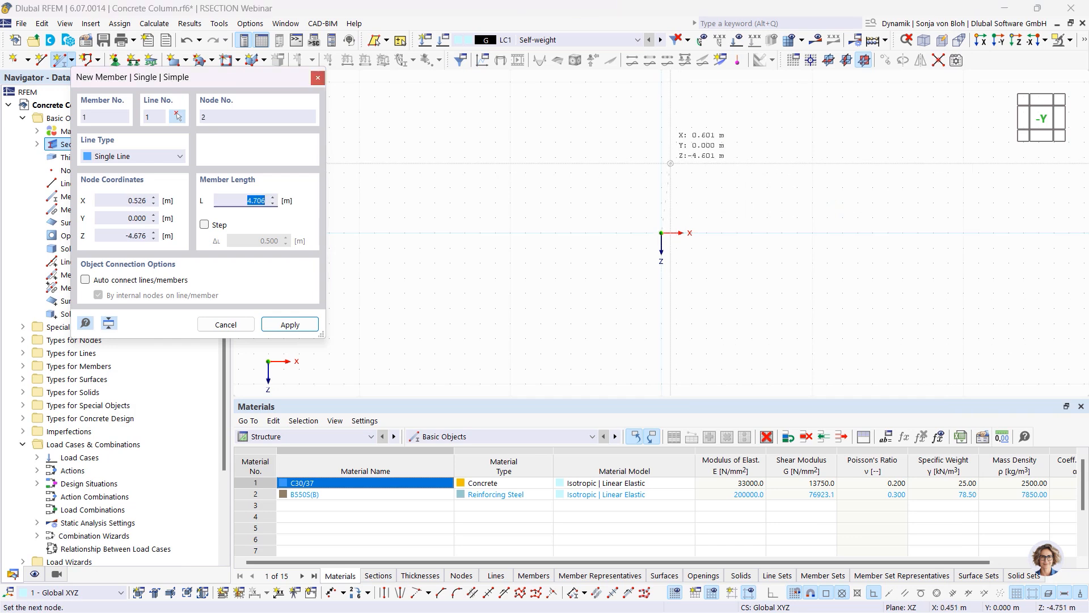
pyautogui.click(661, 157)
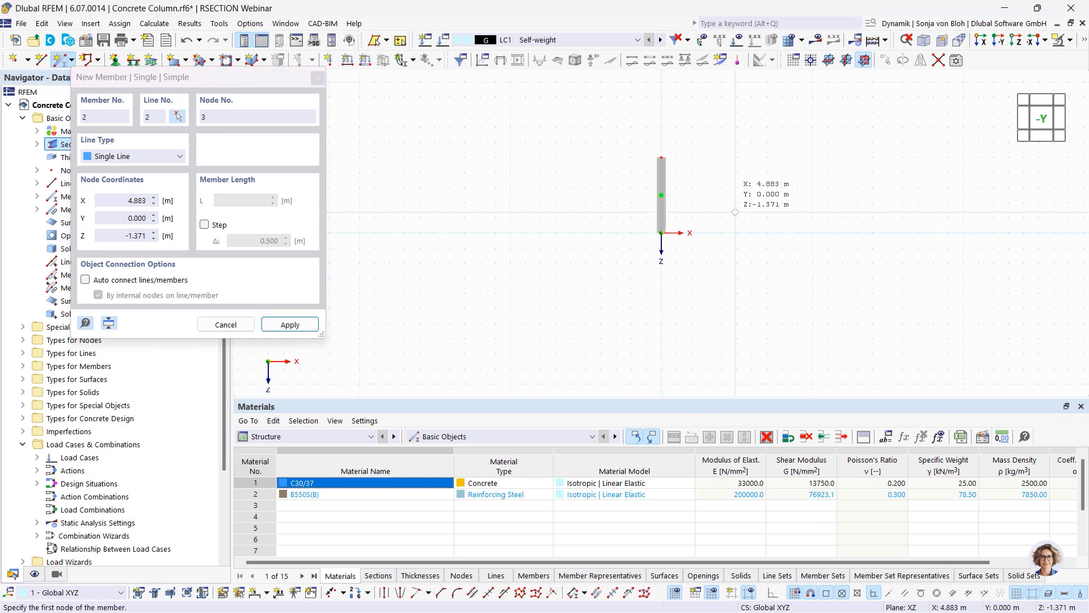
pyautogui.press('Escape')
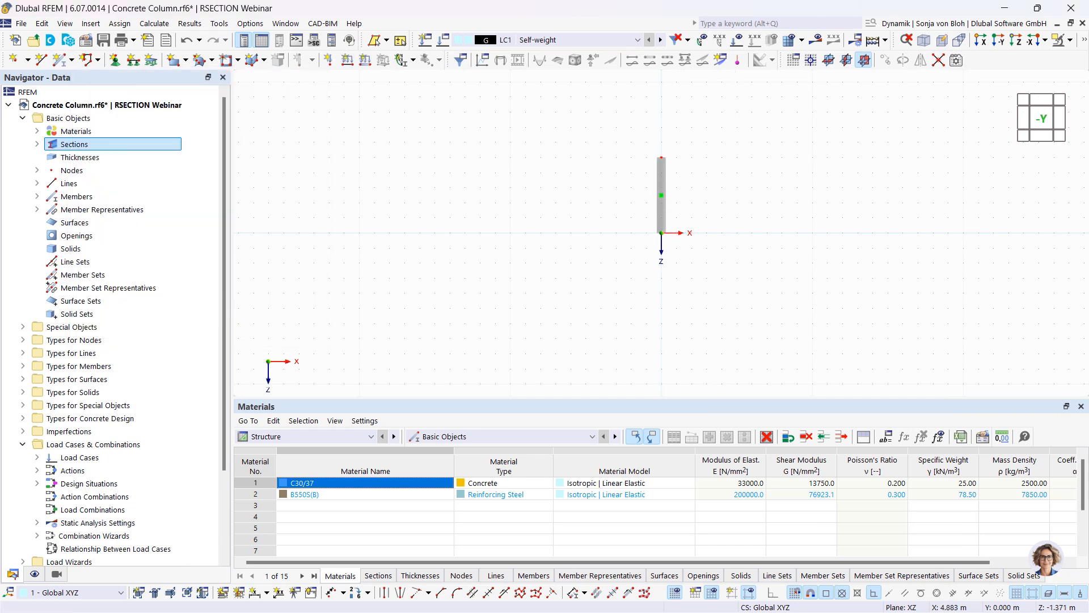
# Assign a Hinged support to the column's base node and a new support restraining only uX, uY and φZ to its top node
pyautogui.click(117, 60)
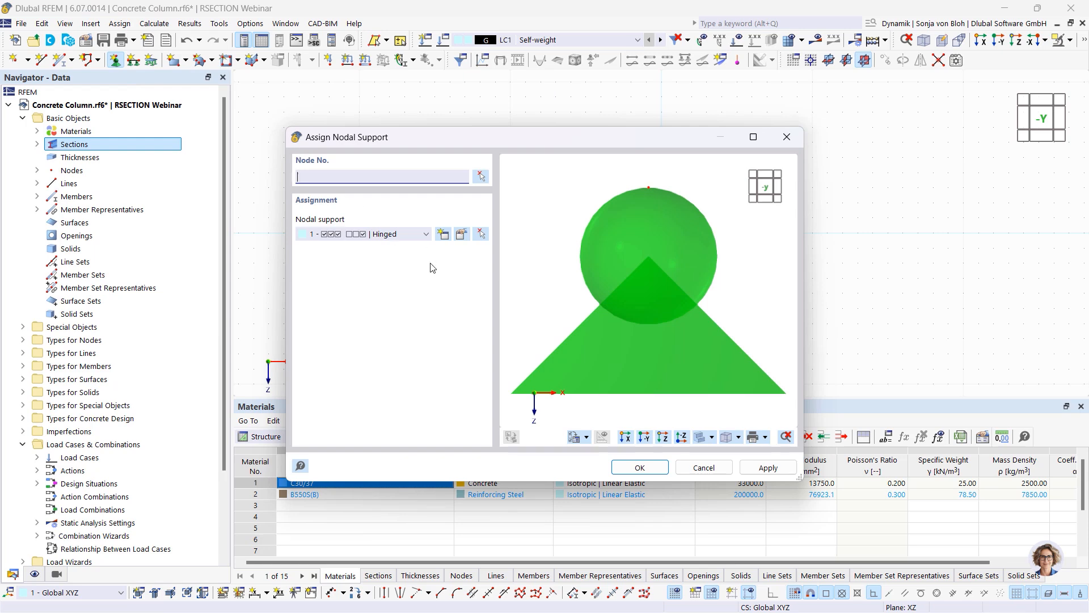
pyautogui.click(636, 460)
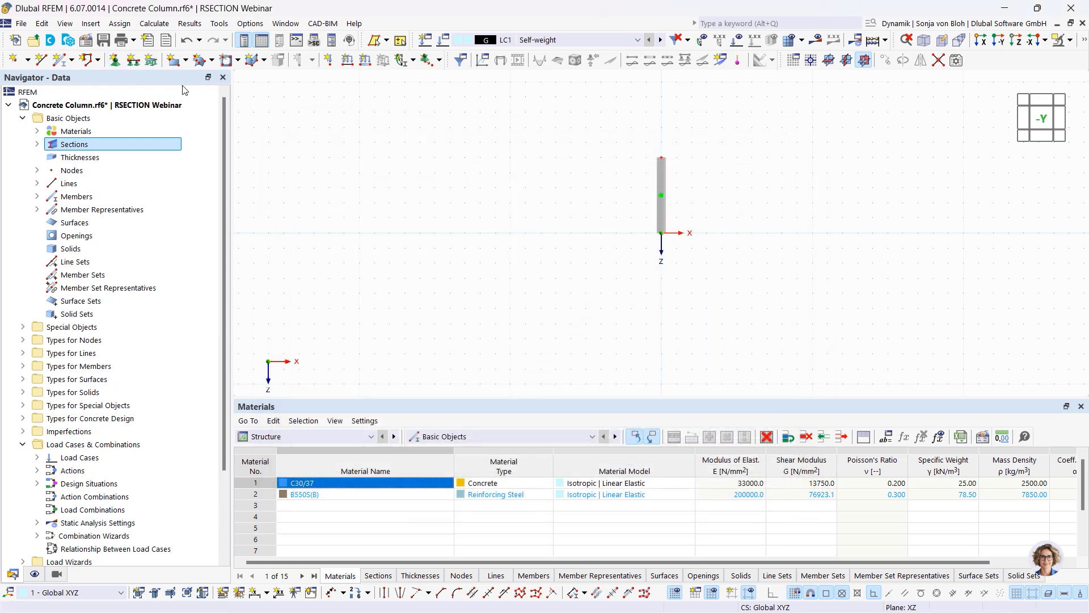
pyautogui.click(115, 60)
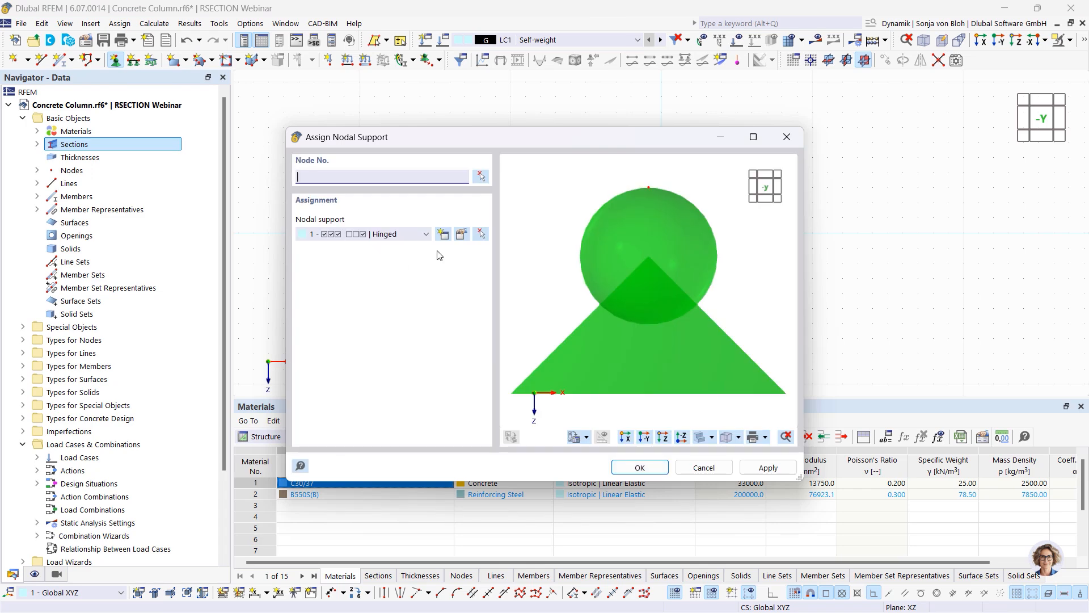
pyautogui.click(446, 236)
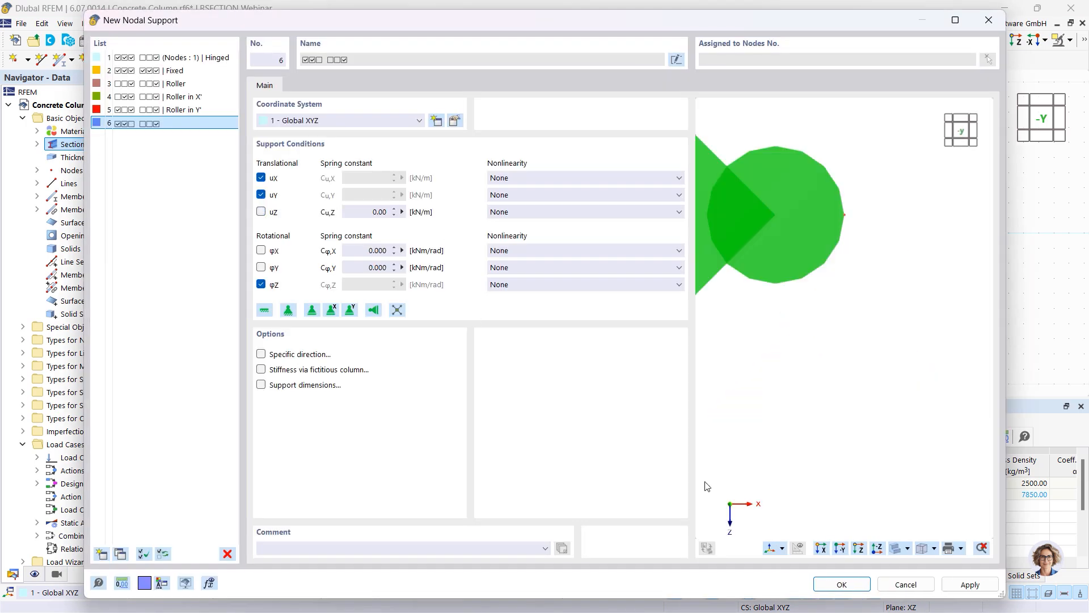
pyautogui.click(826, 582)
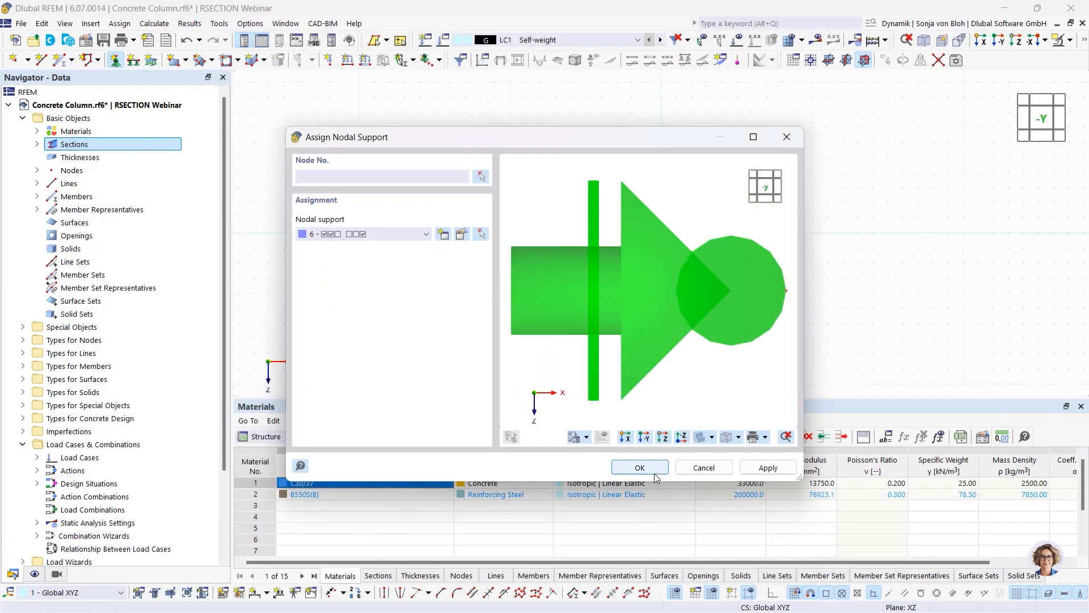
pyautogui.click(652, 470)
pyautogui.moveTo(608, 130); pyautogui.dragTo(694, 185)
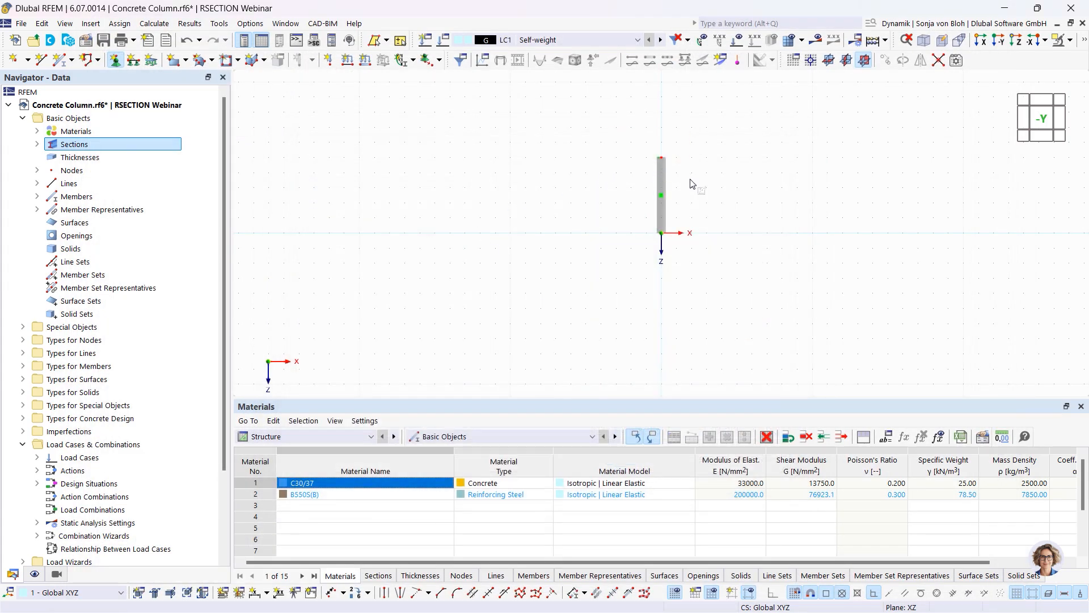
pyautogui.press('Escape')
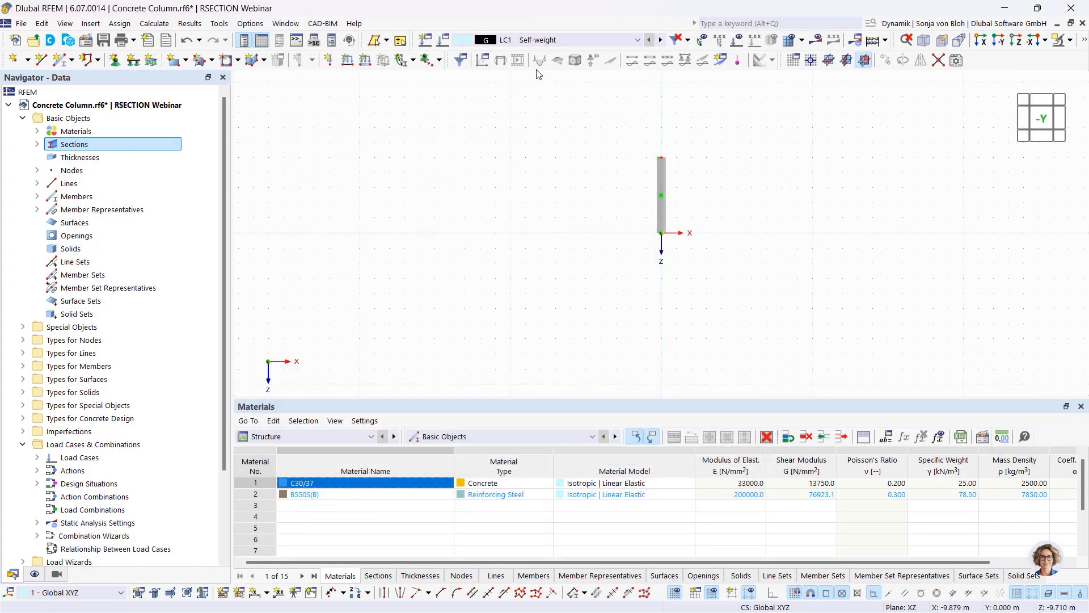
# Apply an 800 kN nodal force in the Z direction to the column's top node in load case LC1
pyautogui.click(328, 60)
pyautogui.click(404, 181)
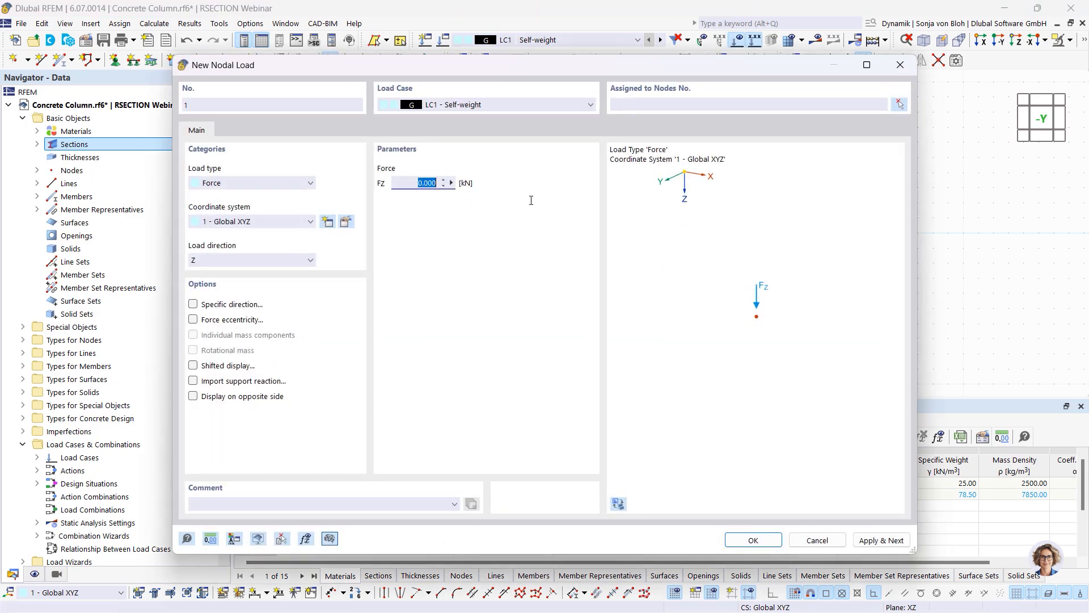
pyautogui.write('8')
pyautogui.click(755, 537)
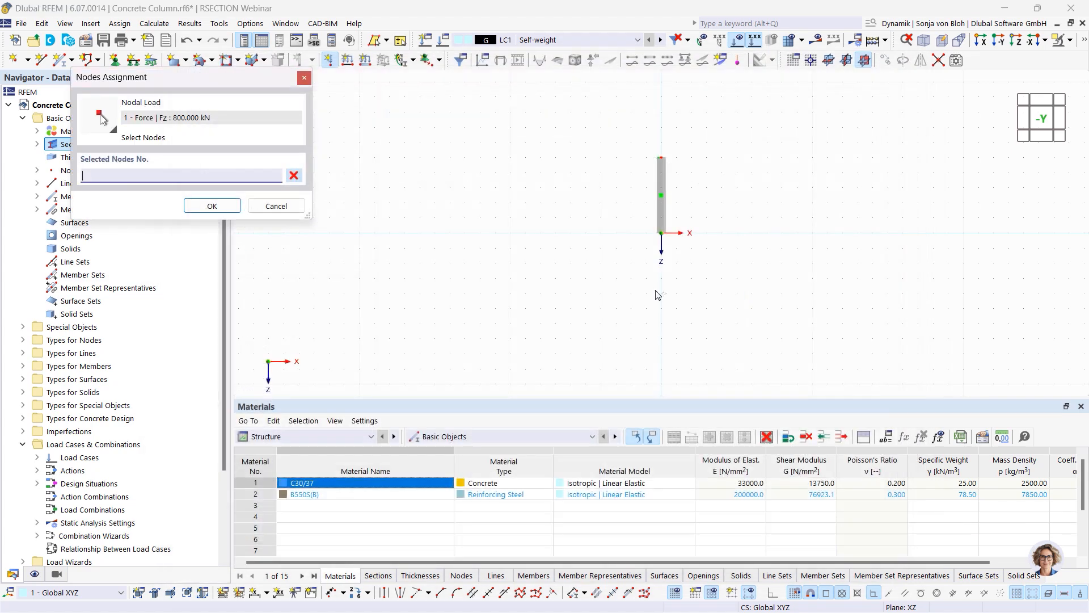
pyautogui.click(661, 158)
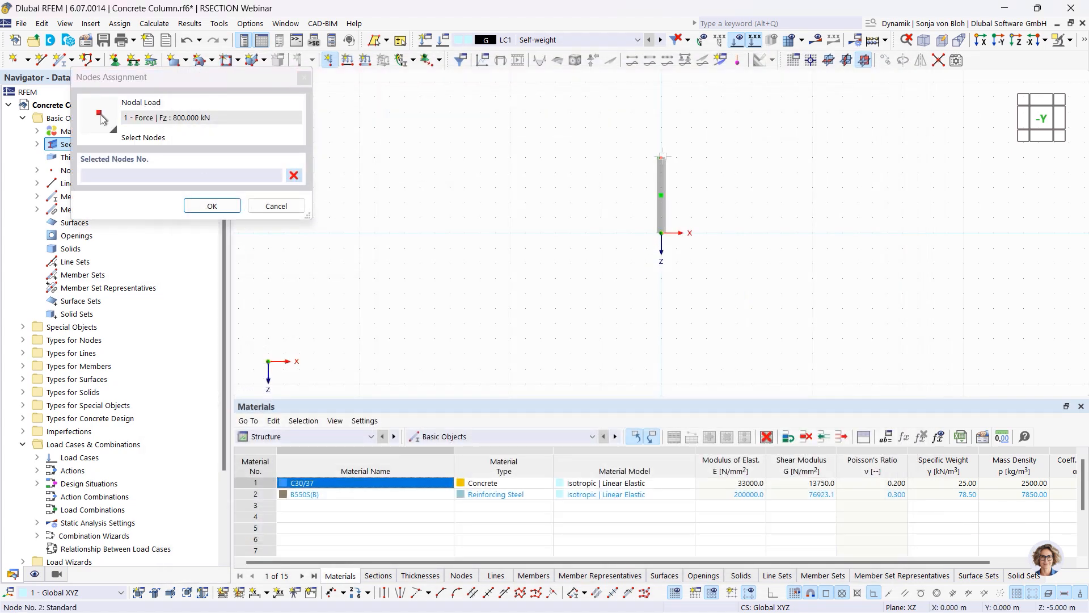
pyautogui.click(208, 205)
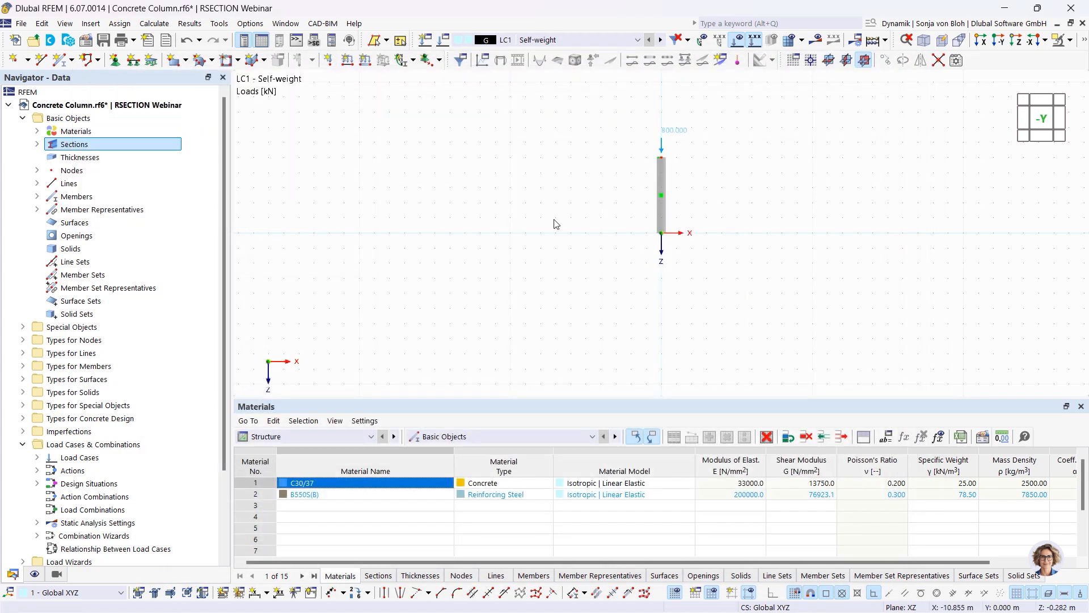
# Review the column member's data and the Concrete Design input data for its section
pyautogui.doubleClick(662, 178)
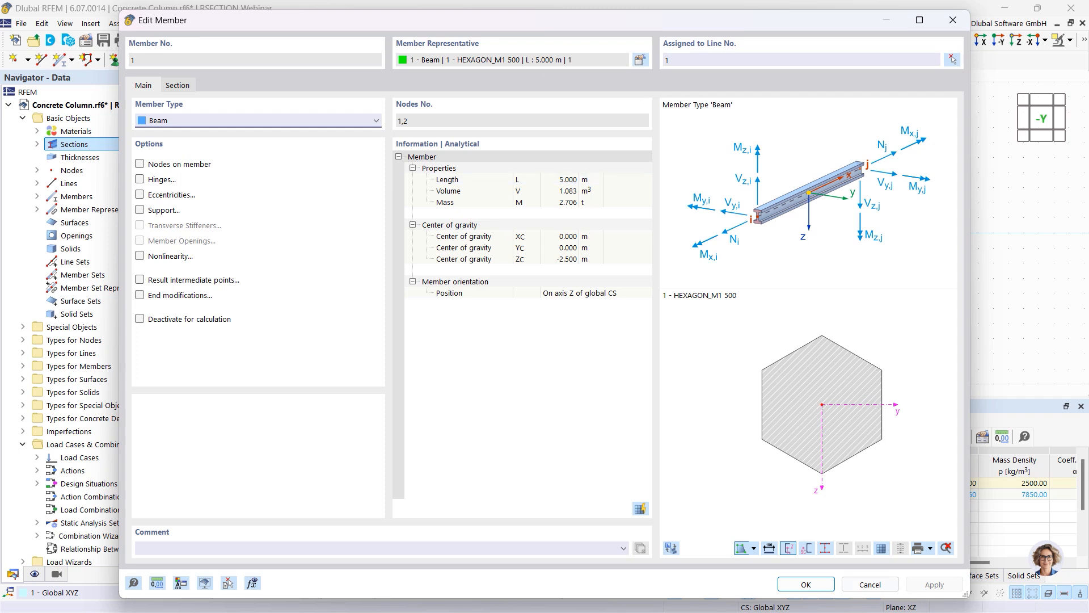
pyautogui.click(804, 583)
pyautogui.click(372, 437)
pyautogui.click(306, 508)
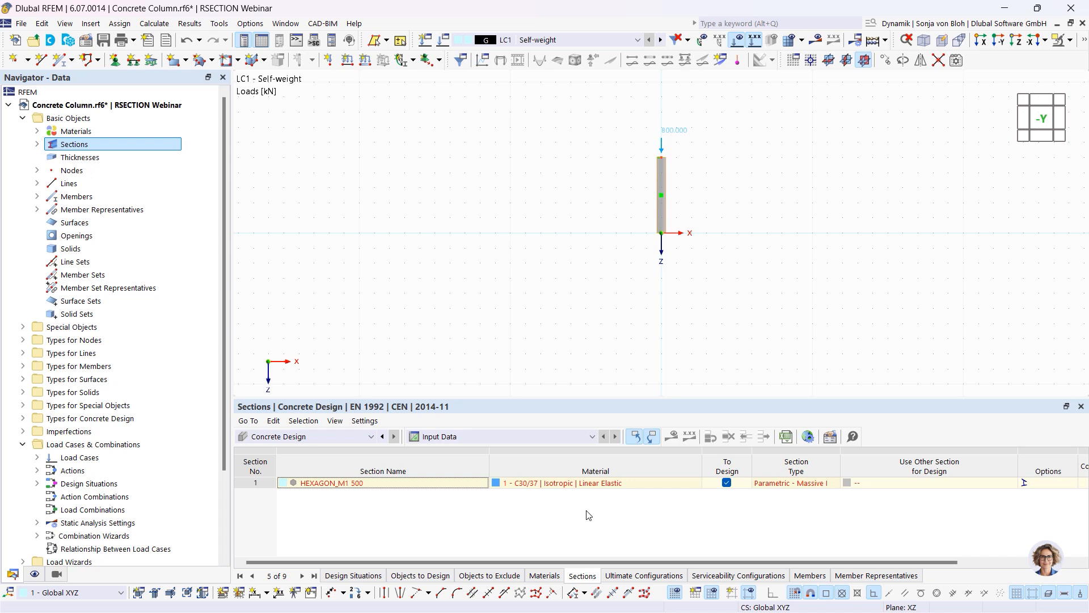
# Open the HEXAGON_M1 500 section for editing in RSECTION
pyautogui.click(37, 144)
pyautogui.doubleClick(106, 158)
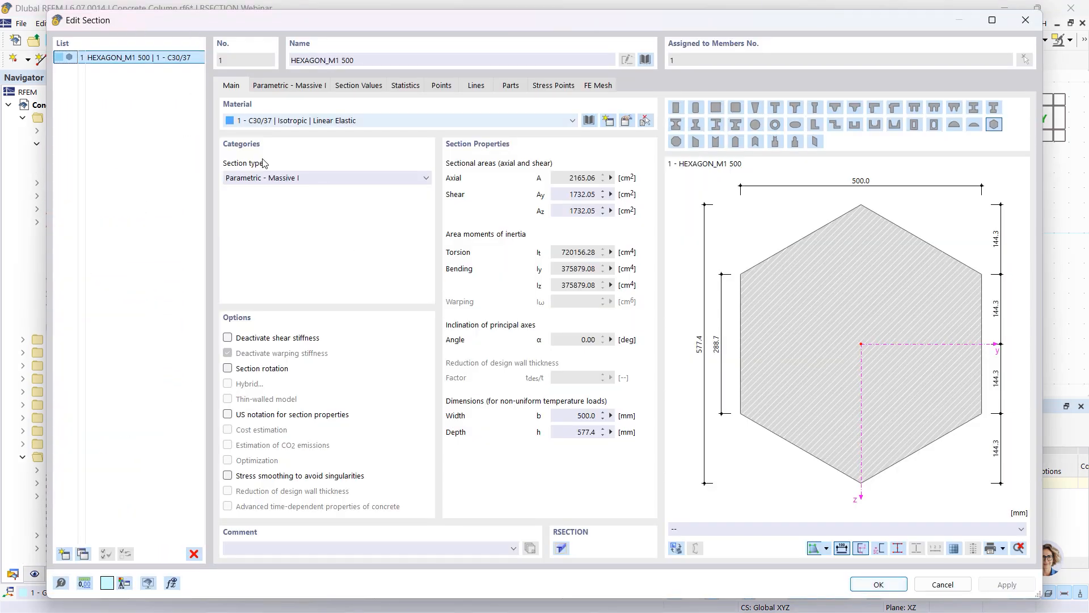
pyautogui.click(561, 548)
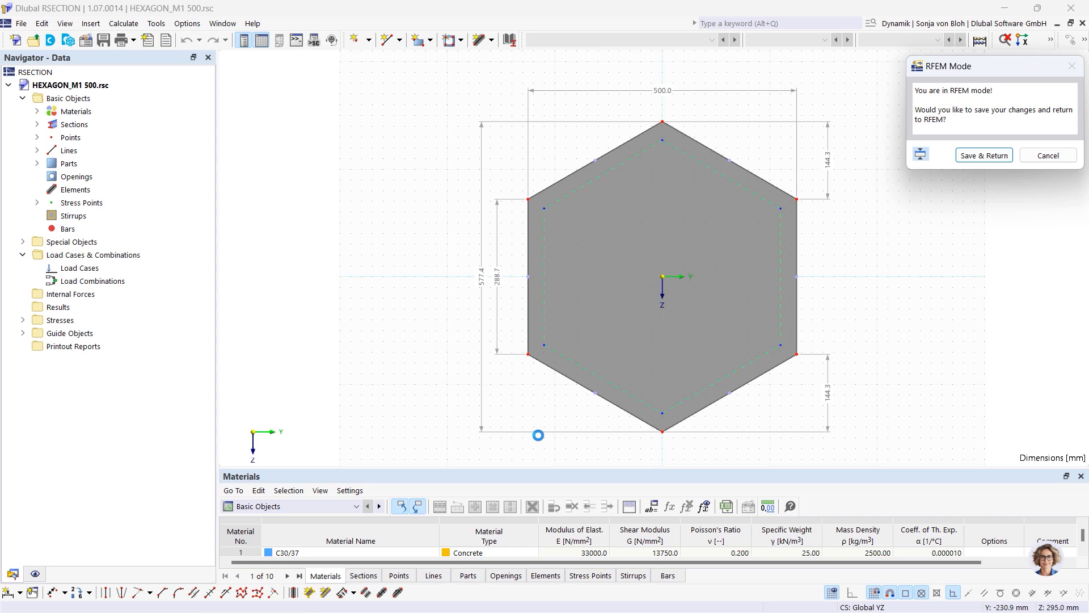
# Check the section model's base data for the concrete reinforcement option and default cover, and inspect the cover line
pyautogui.rightClick(85, 99)
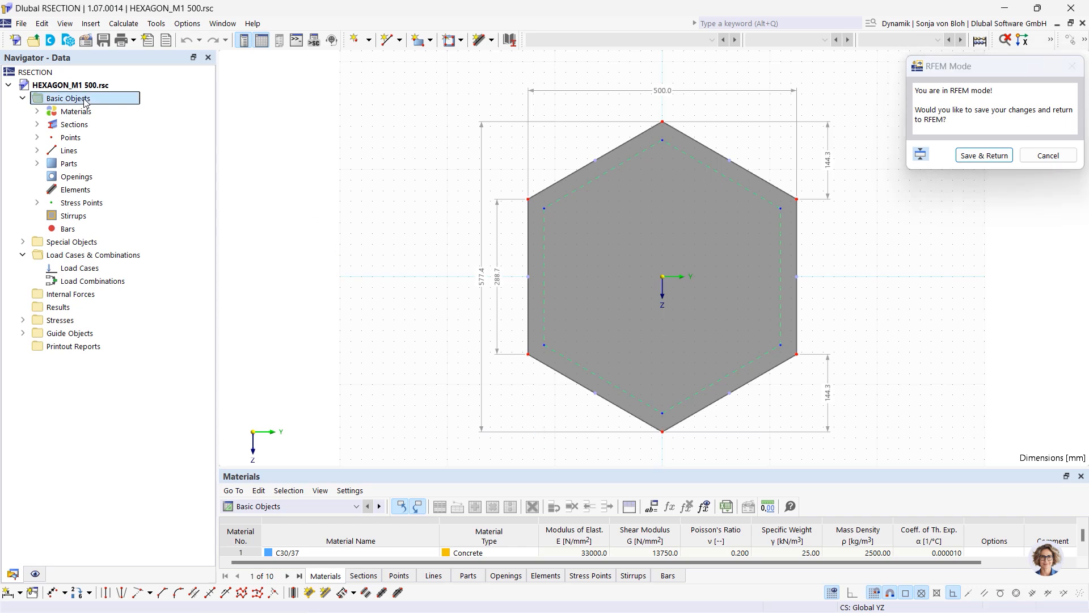
pyautogui.click(119, 111)
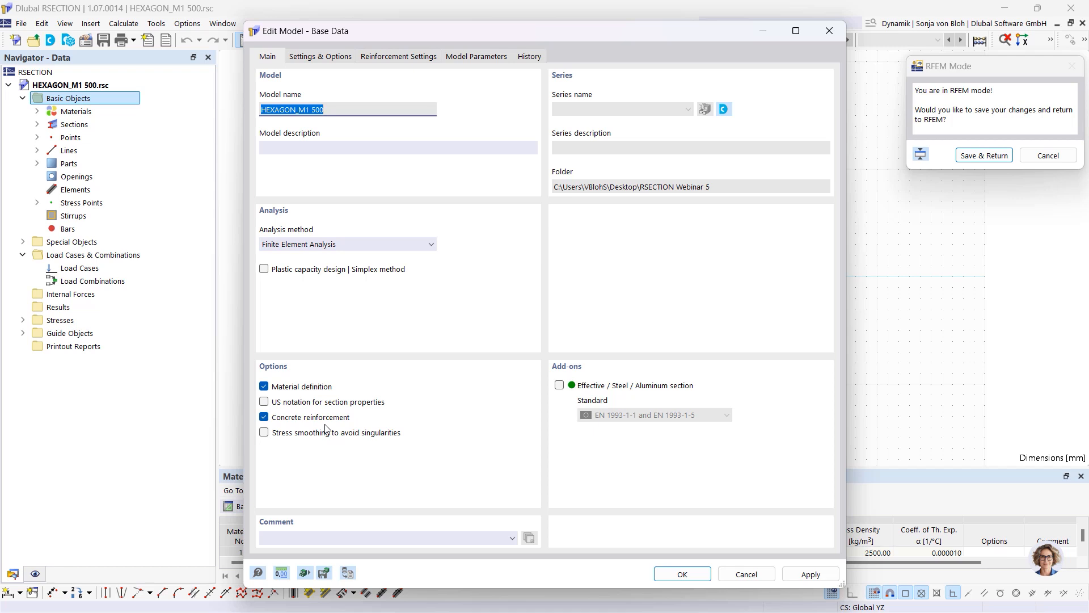
pyautogui.click(418, 57)
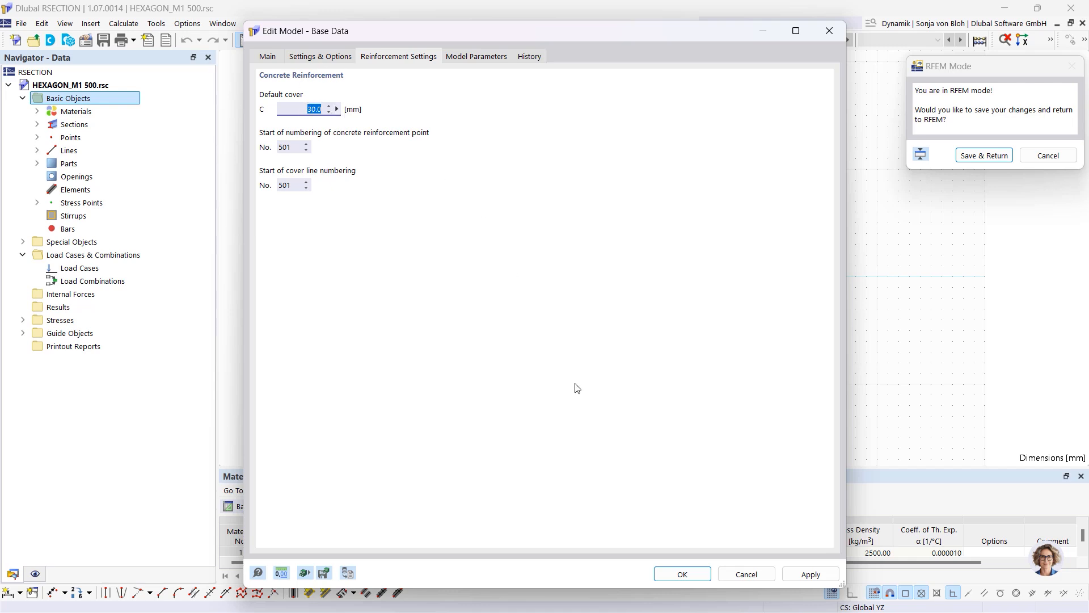
pyautogui.click(674, 574)
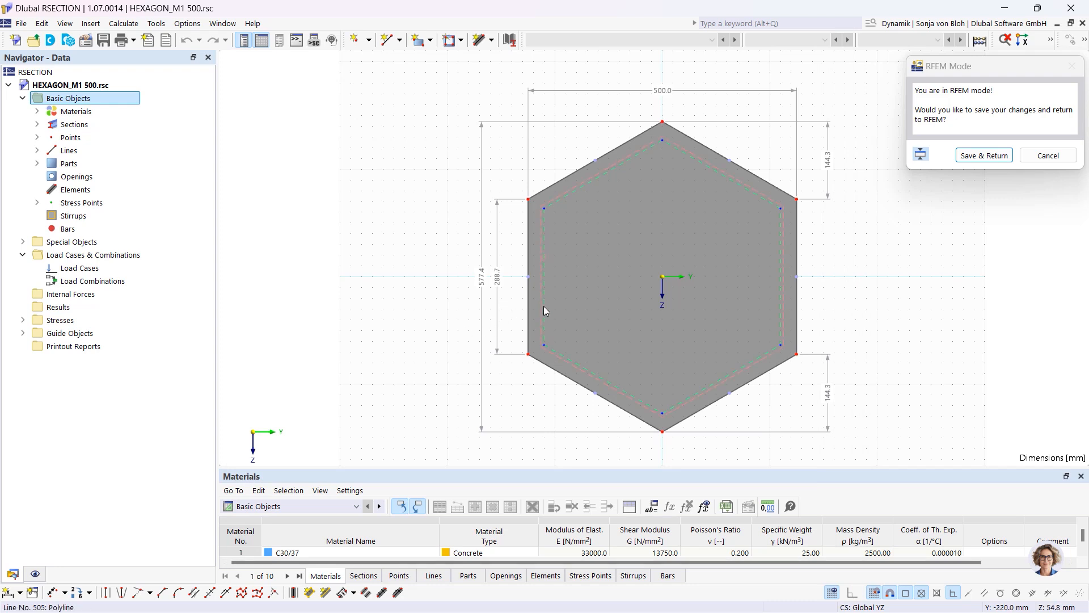
pyautogui.moveTo(544, 307)
# Create a closed 8 mm stirrup in B550S(B) through the hexagon's six cover points, starting and ending at the top point
pyautogui.rightClick(87, 216)
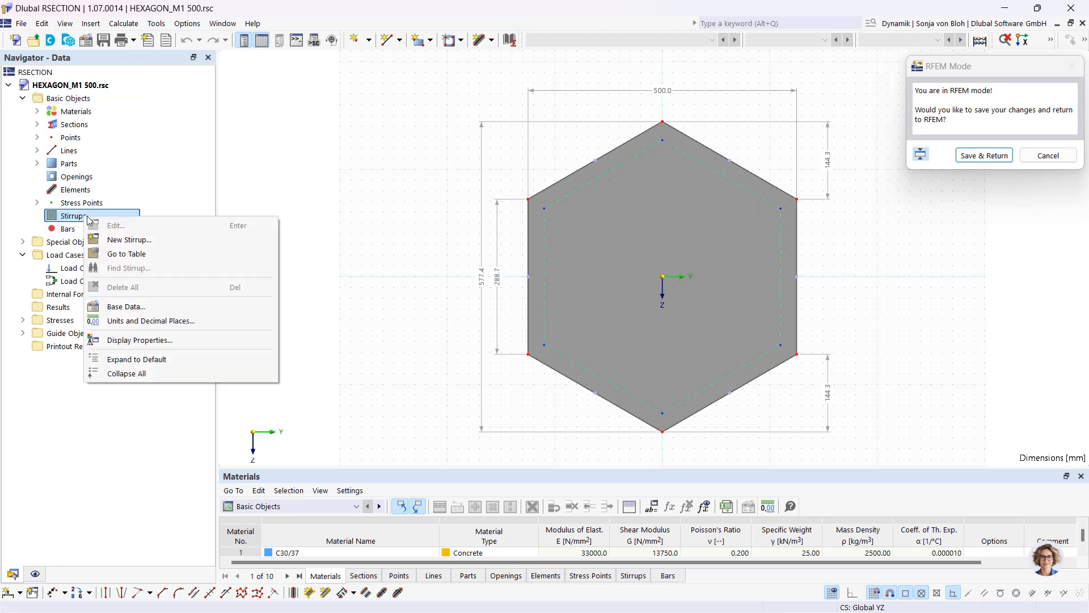
pyautogui.click(132, 241)
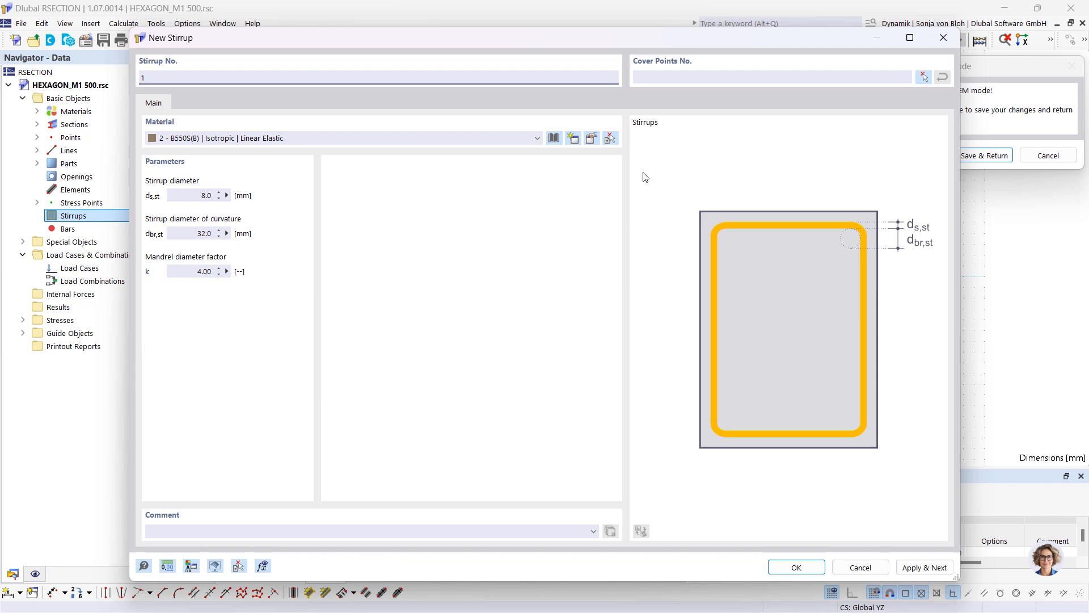
pyautogui.click(924, 77)
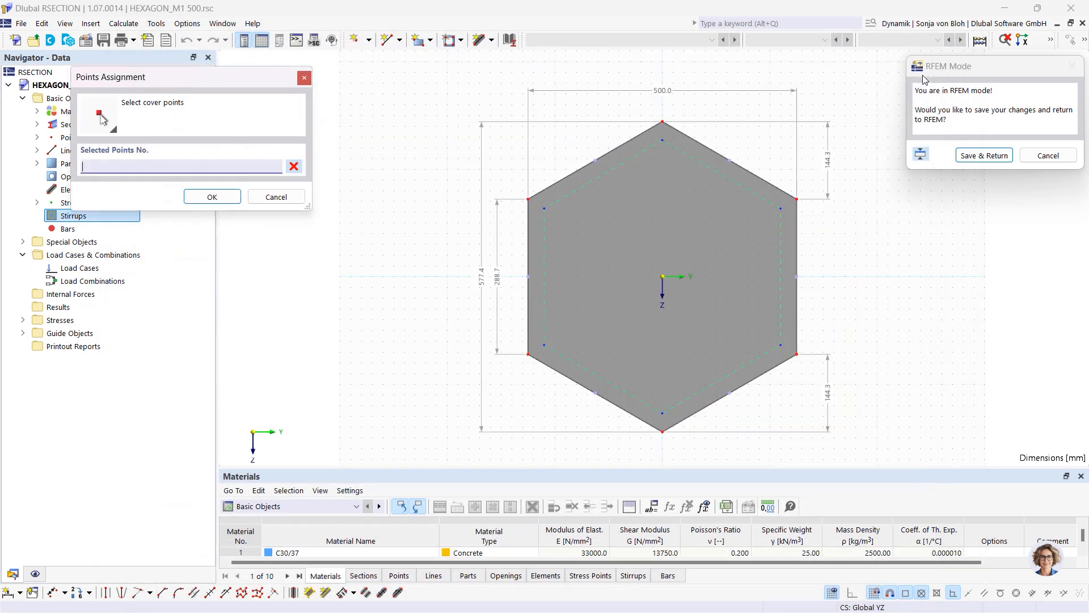
pyautogui.click(662, 140)
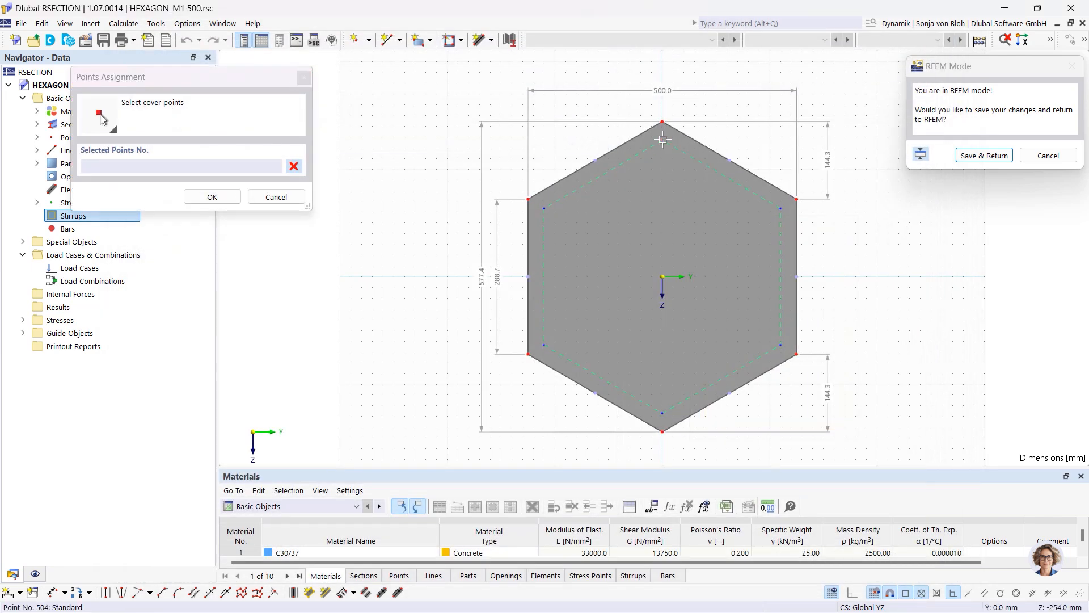
pyautogui.click(782, 209)
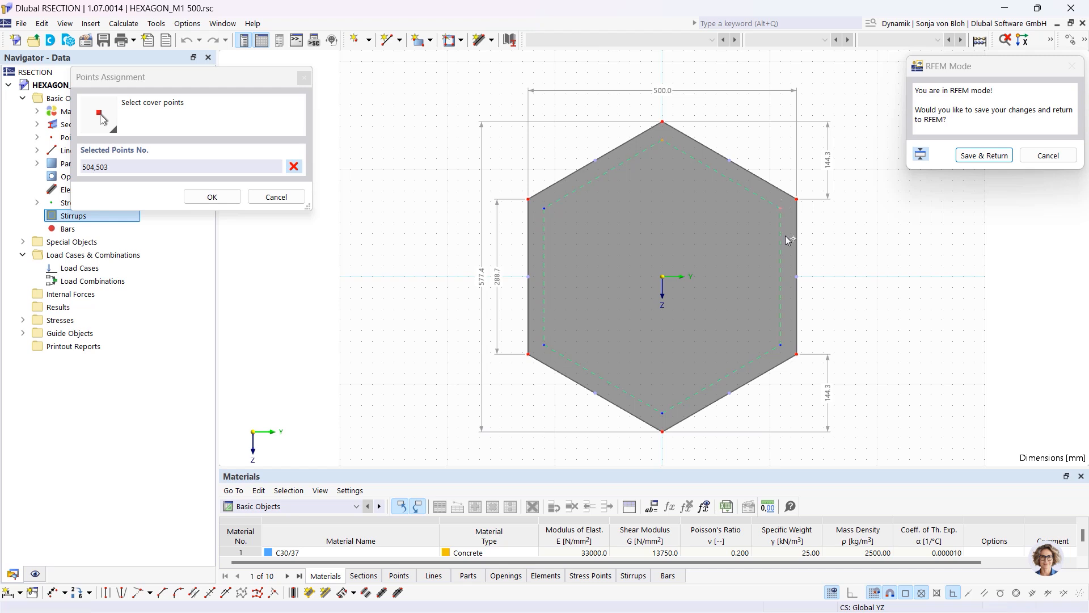
pyautogui.click(782, 346)
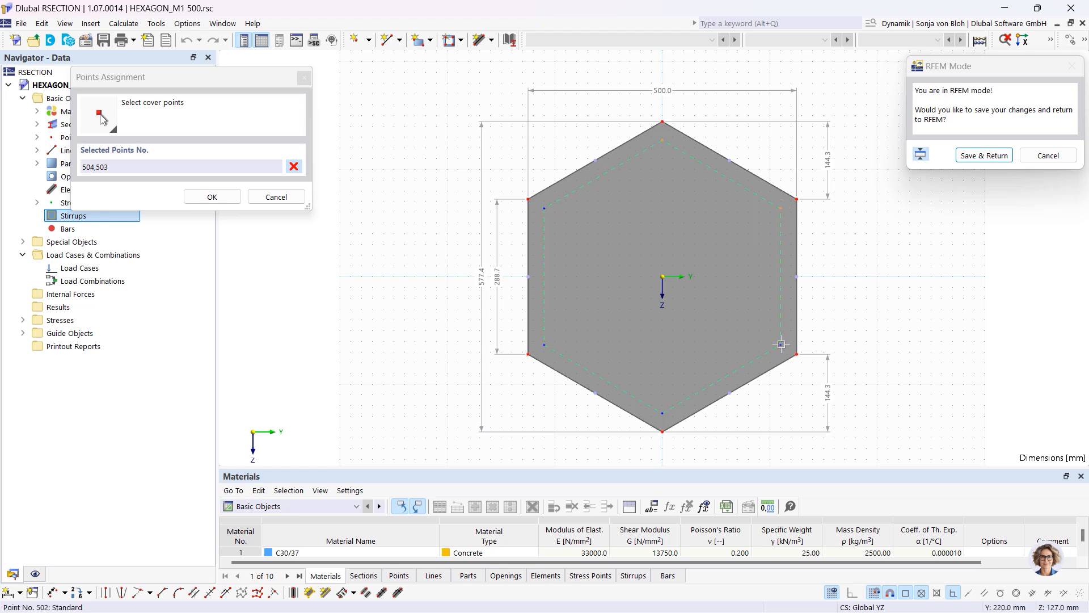
pyautogui.click(662, 413)
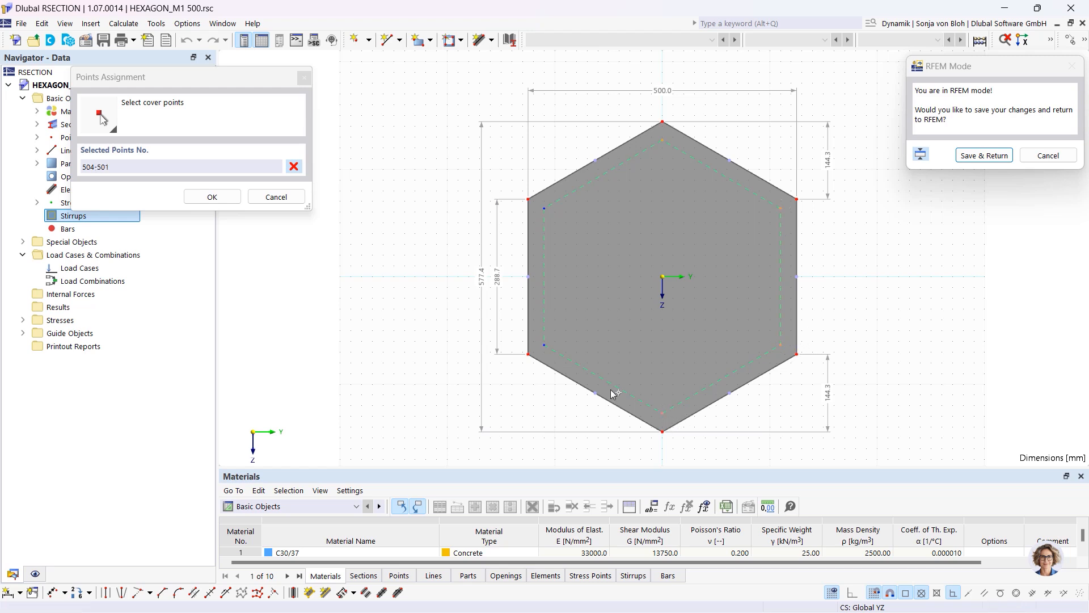
pyautogui.click(544, 345)
pyautogui.click(544, 207)
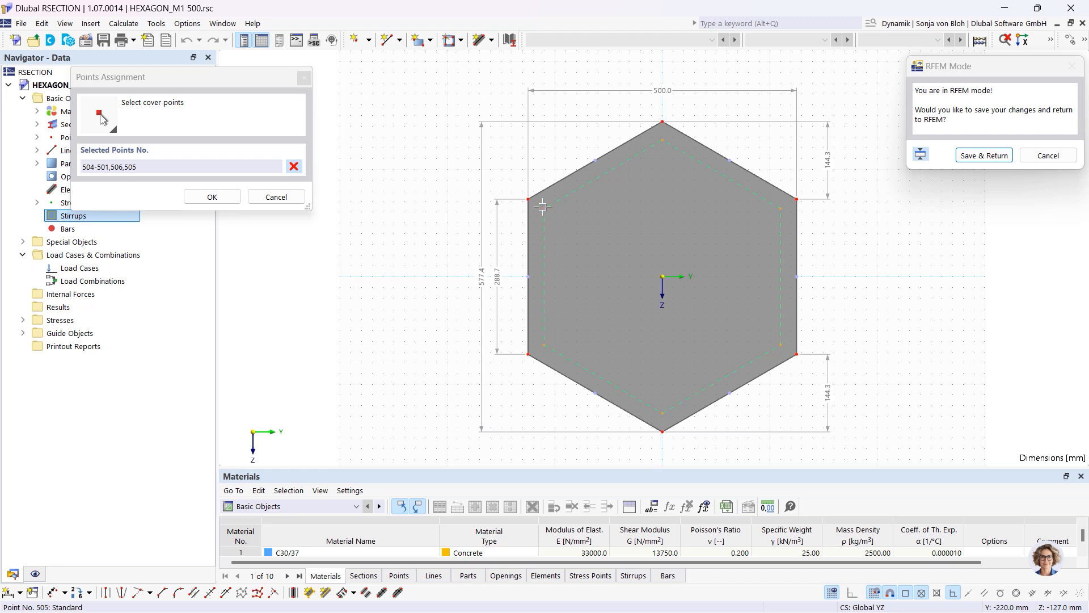
pyautogui.click(662, 140)
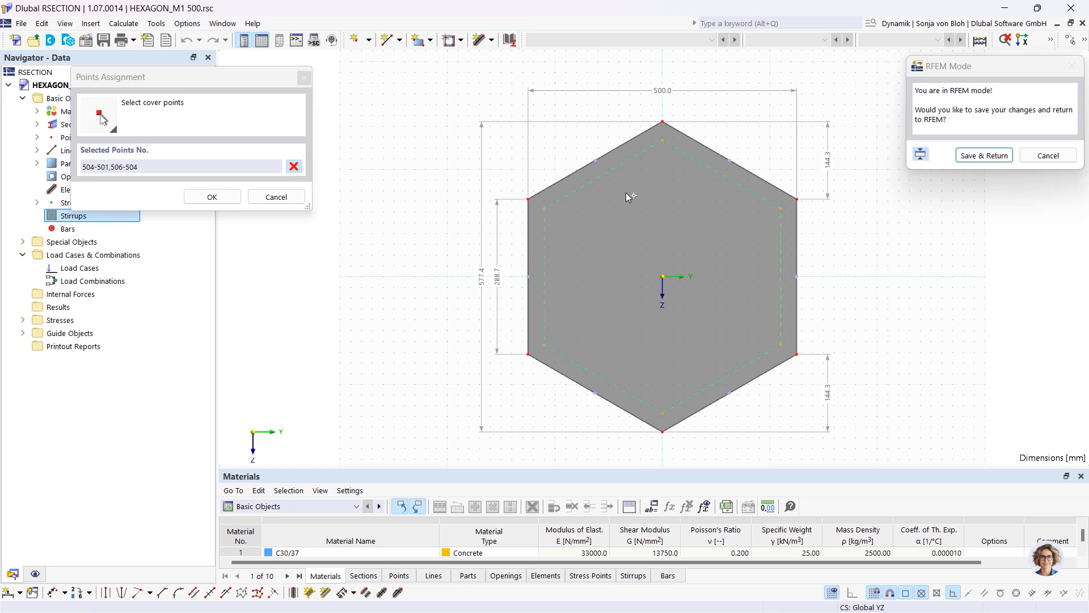
pyautogui.click(214, 197)
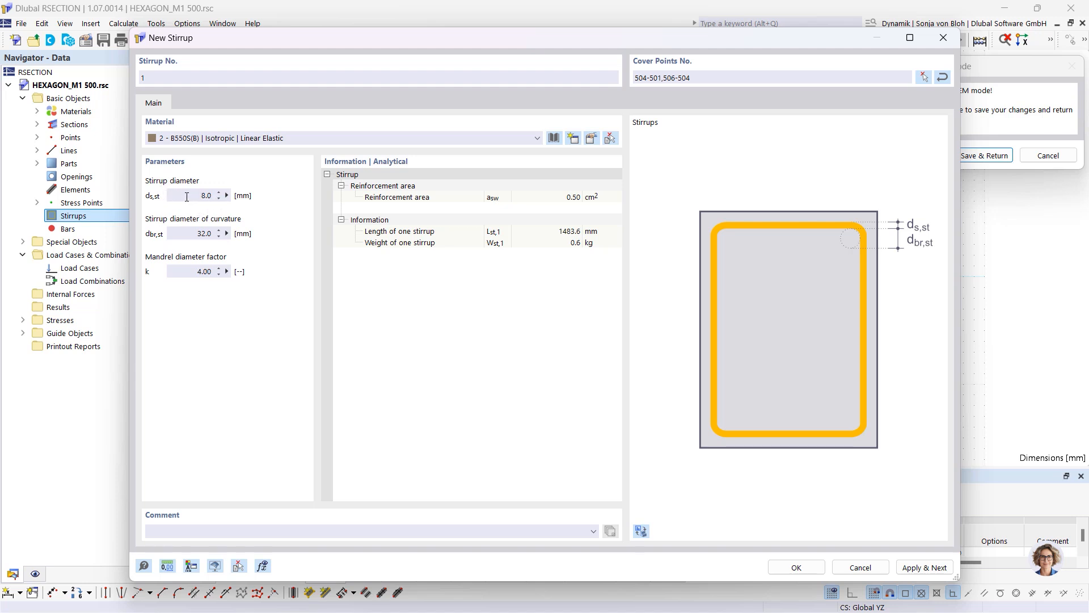
pyautogui.click(187, 196)
pyautogui.click(793, 565)
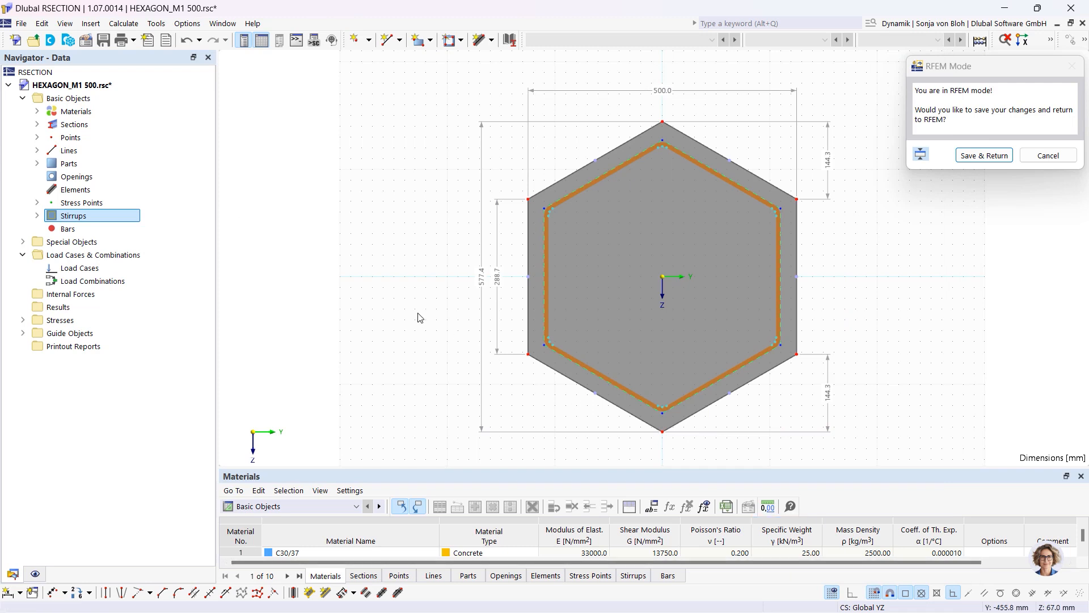
# Add a 16 mm Single | Point bar in Reinforcement Layer 1 at point 524, inside the stirrup's upper-left corner
pyautogui.rightClick(77, 229)
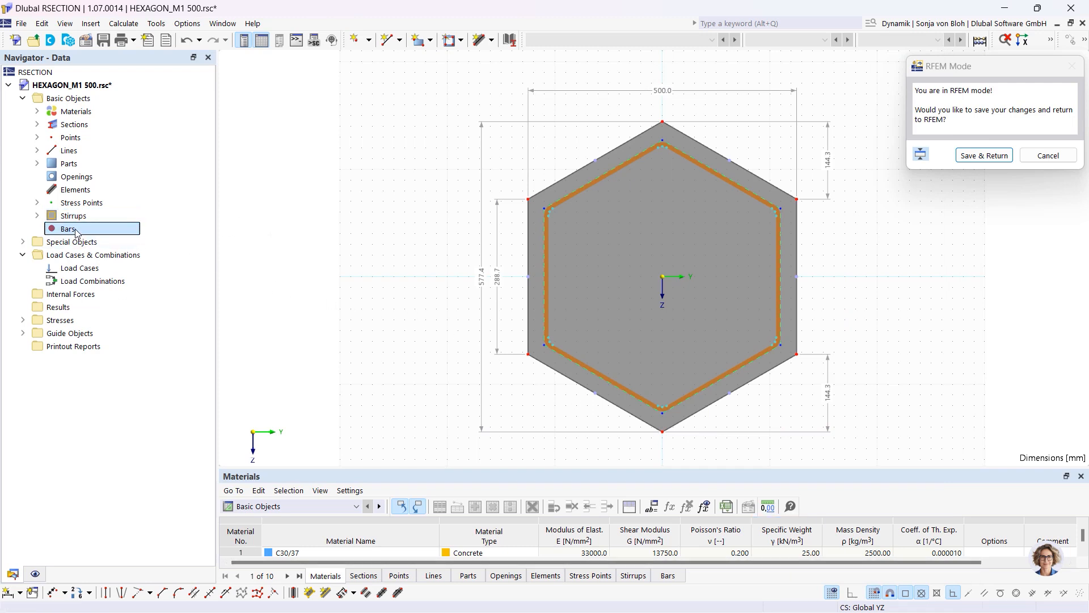
pyautogui.click(116, 253)
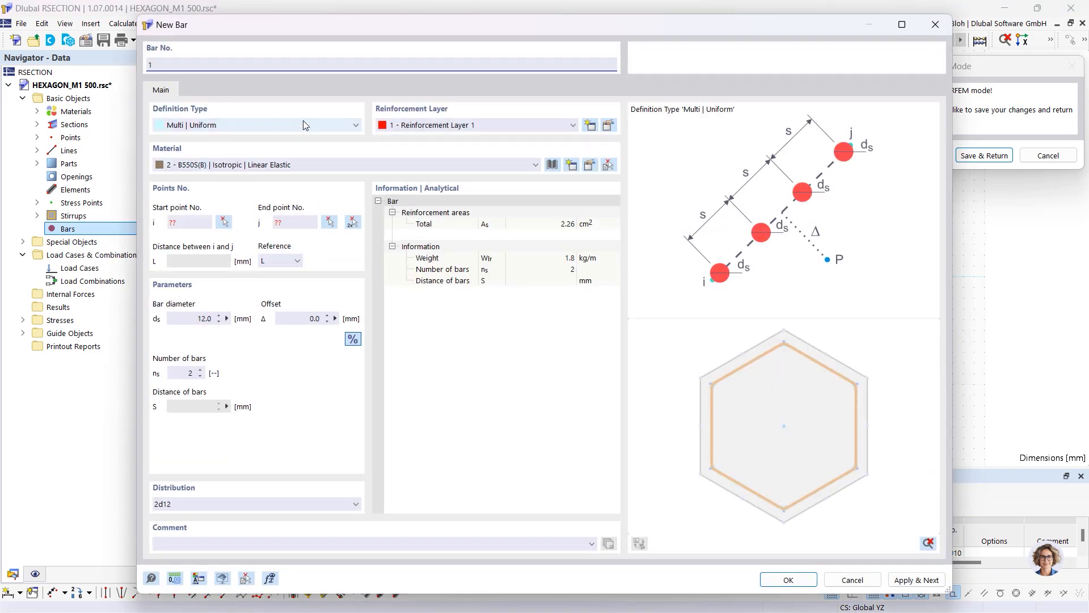
pyautogui.click(350, 126)
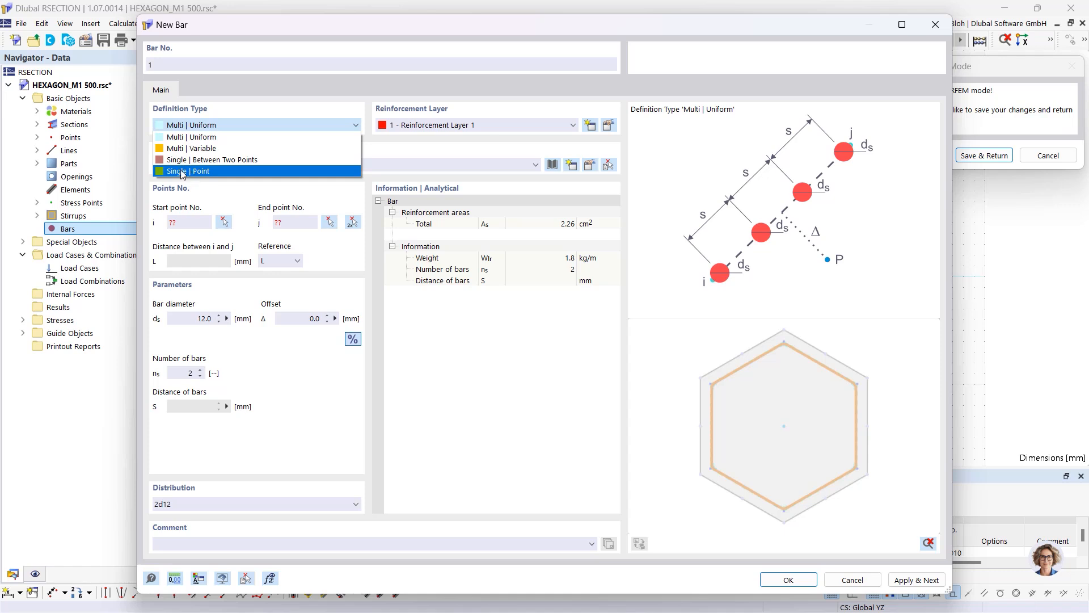
pyautogui.click(182, 172)
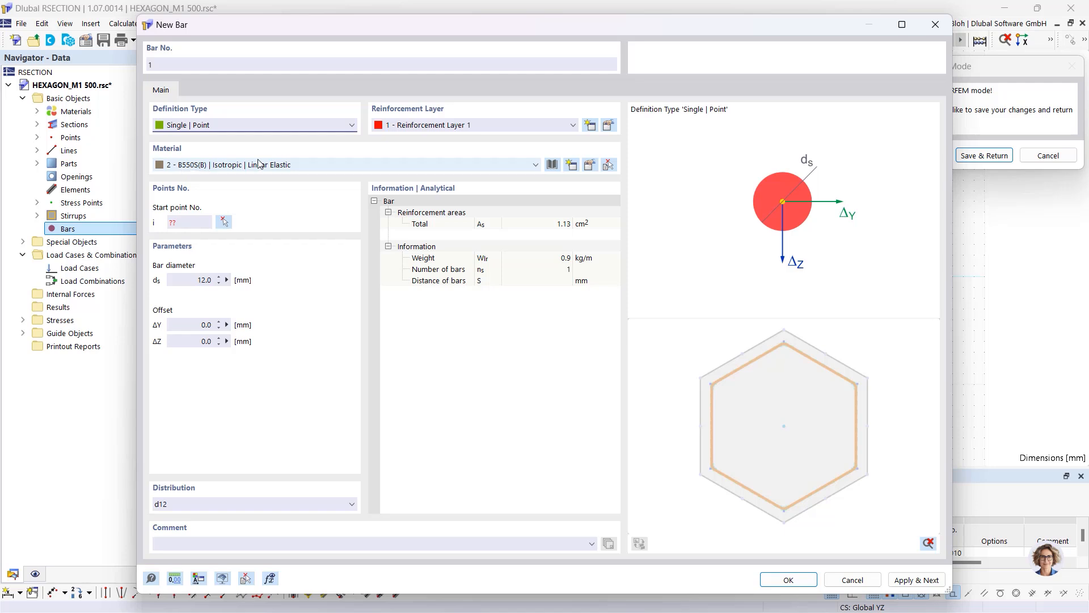
pyautogui.click(478, 126)
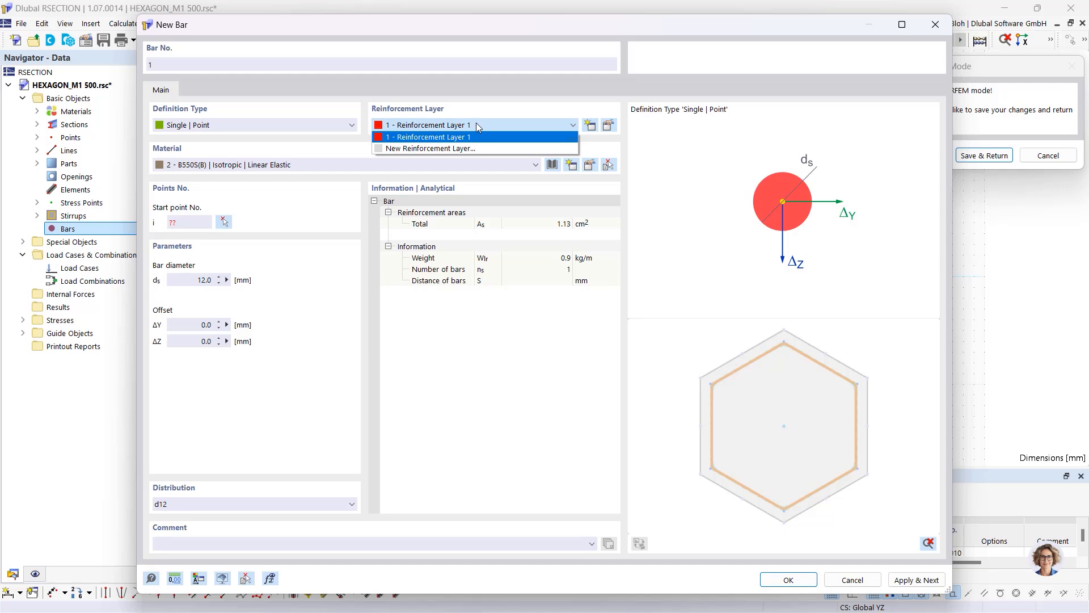
pyautogui.click(429, 137)
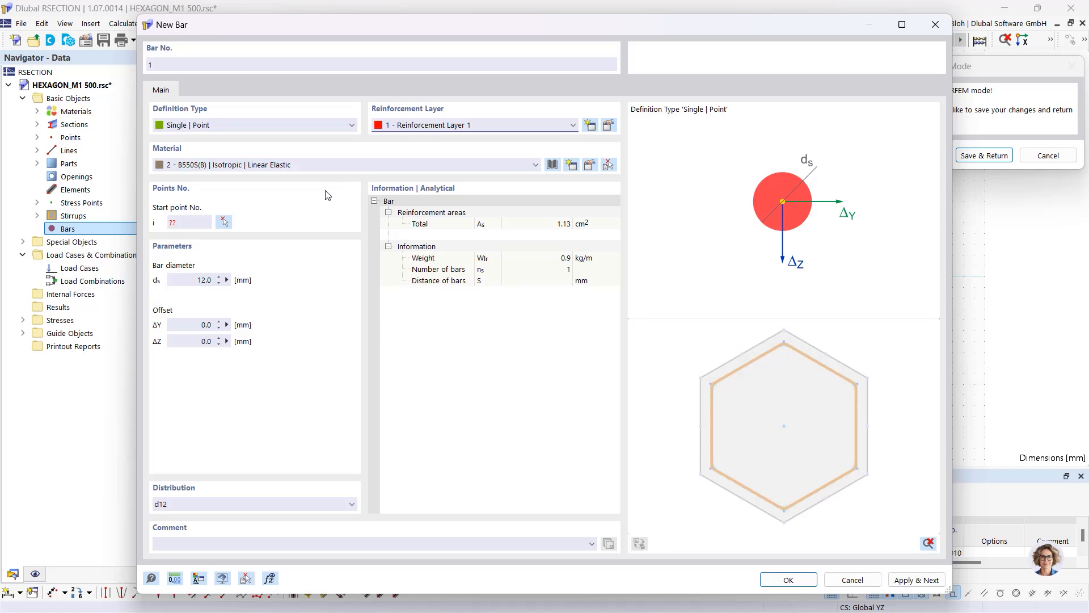
pyautogui.click(193, 280)
pyautogui.click(225, 221)
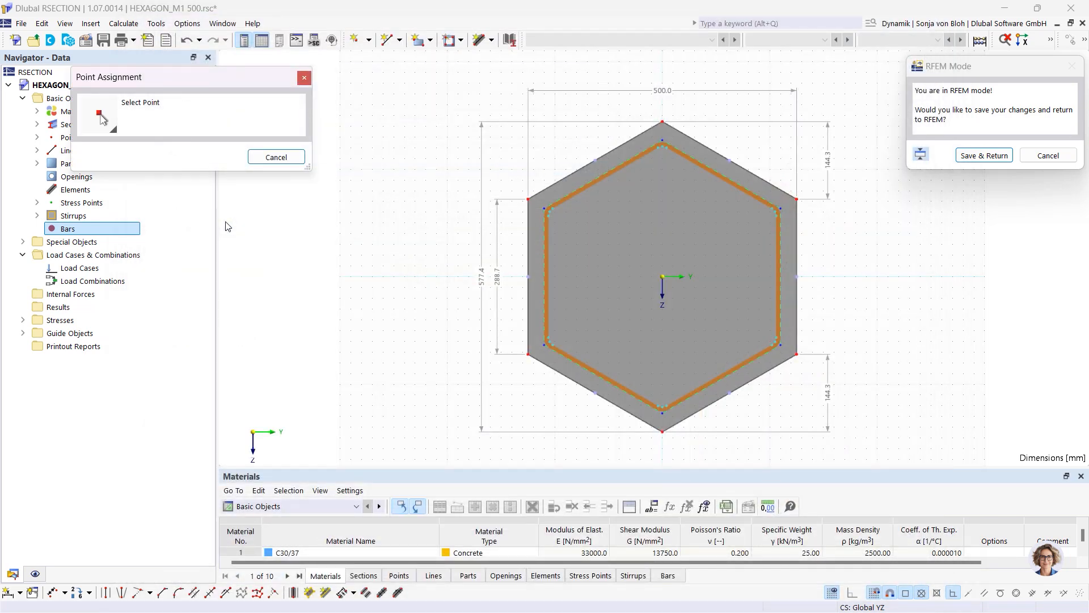
pyautogui.scroll(5, 593, 230)
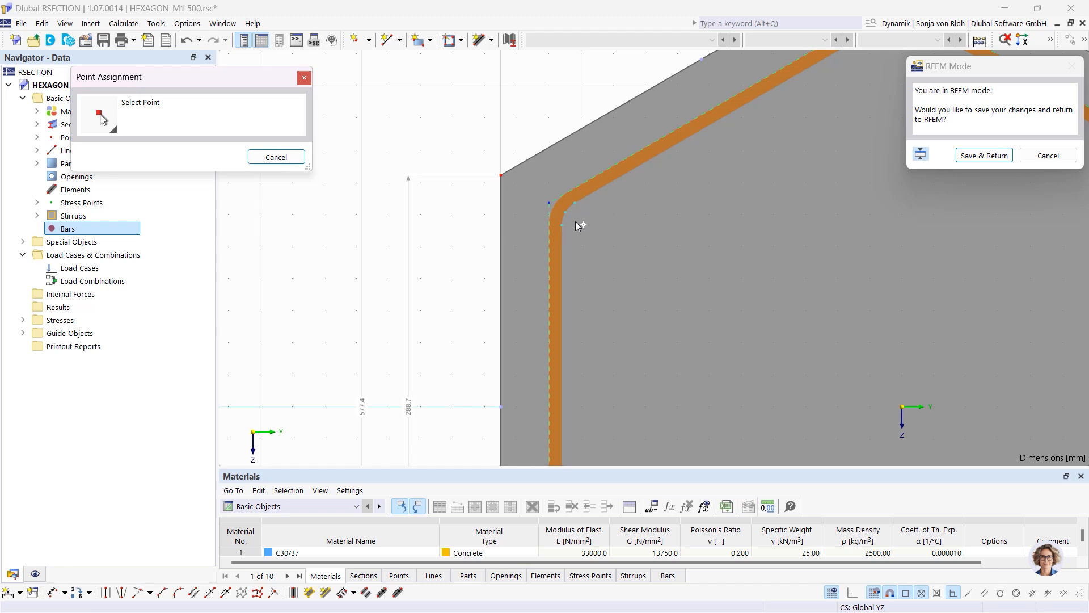
pyautogui.click(566, 213)
pyautogui.click(916, 580)
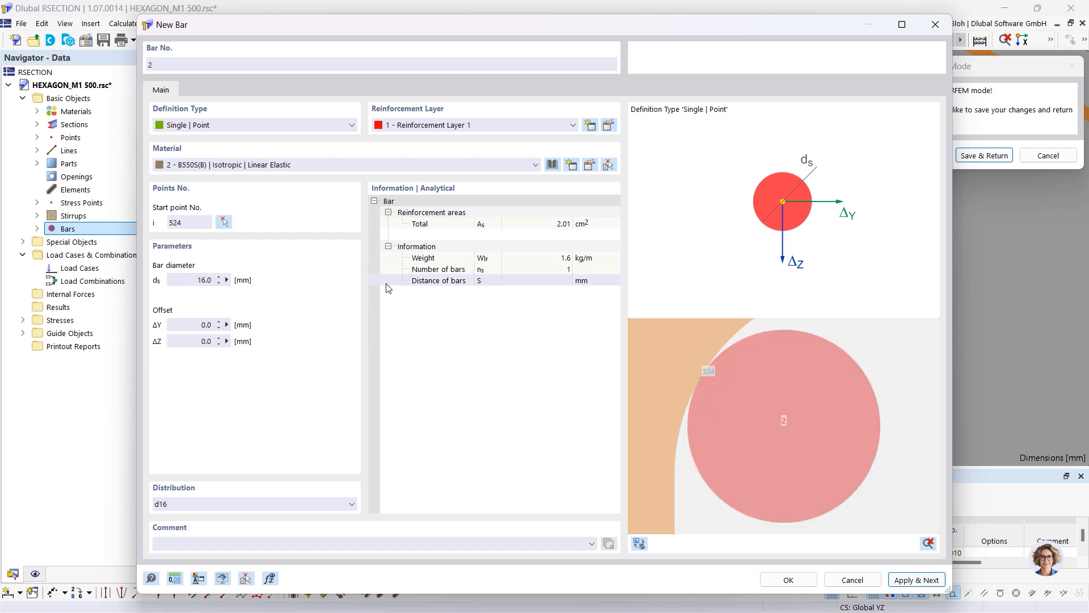
# Add 16 mm Single | Point bars at point 509 inside the stirrup's top corner and point 512 inside its upper-right corner
pyautogui.click(224, 222)
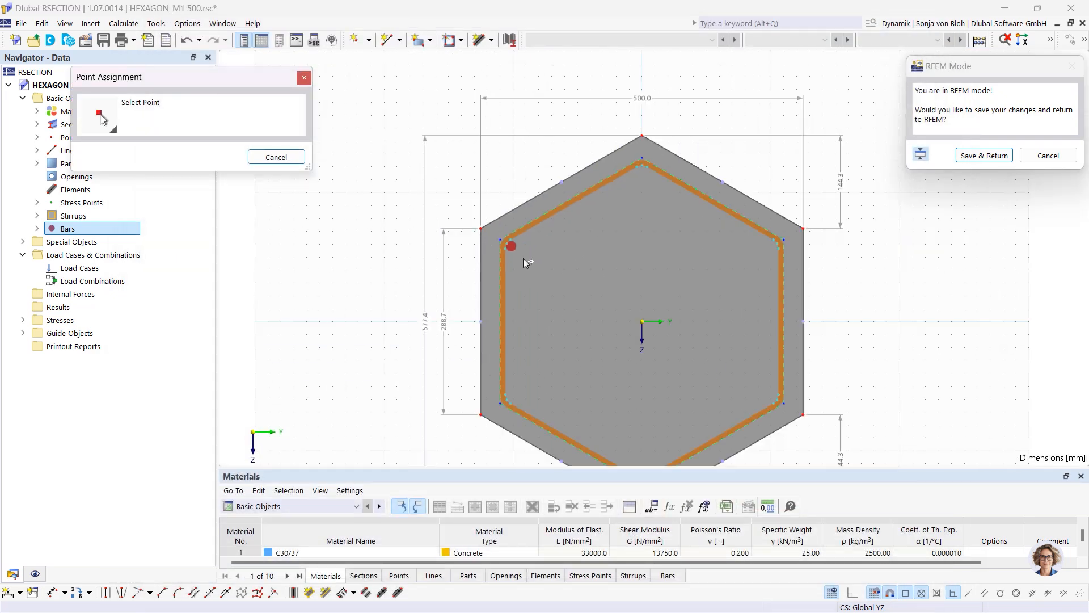
pyautogui.scroll(2, 631, 175)
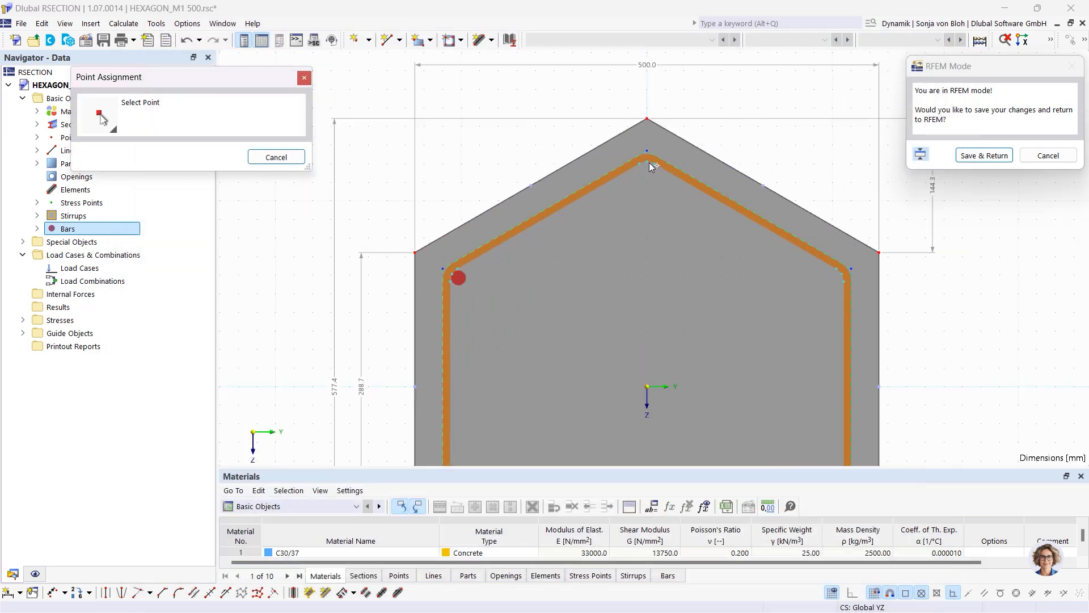
pyautogui.click(649, 162)
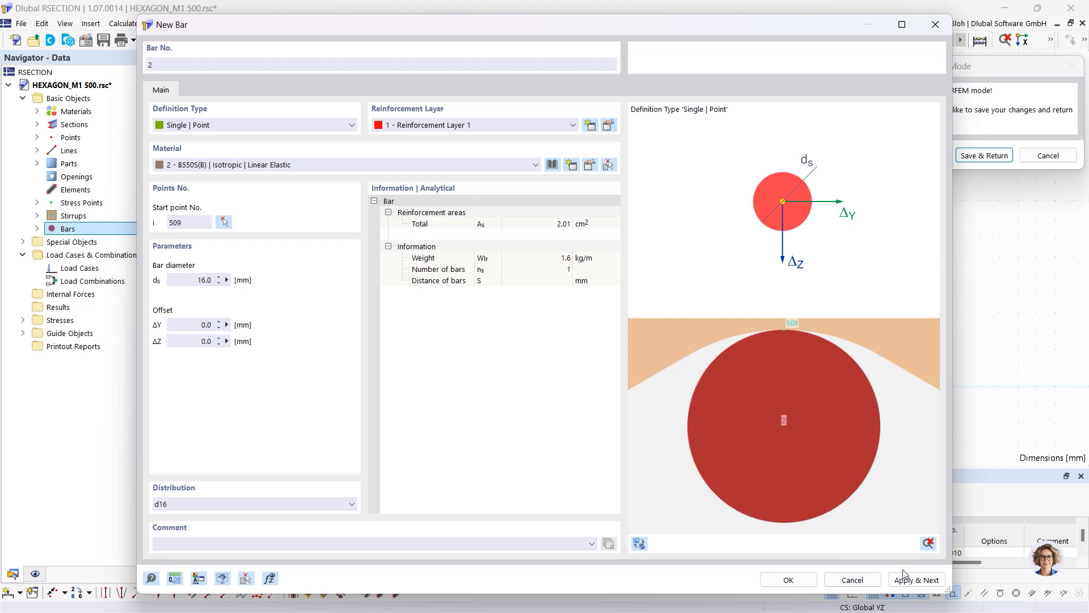
pyautogui.click(917, 579)
pyautogui.click(224, 222)
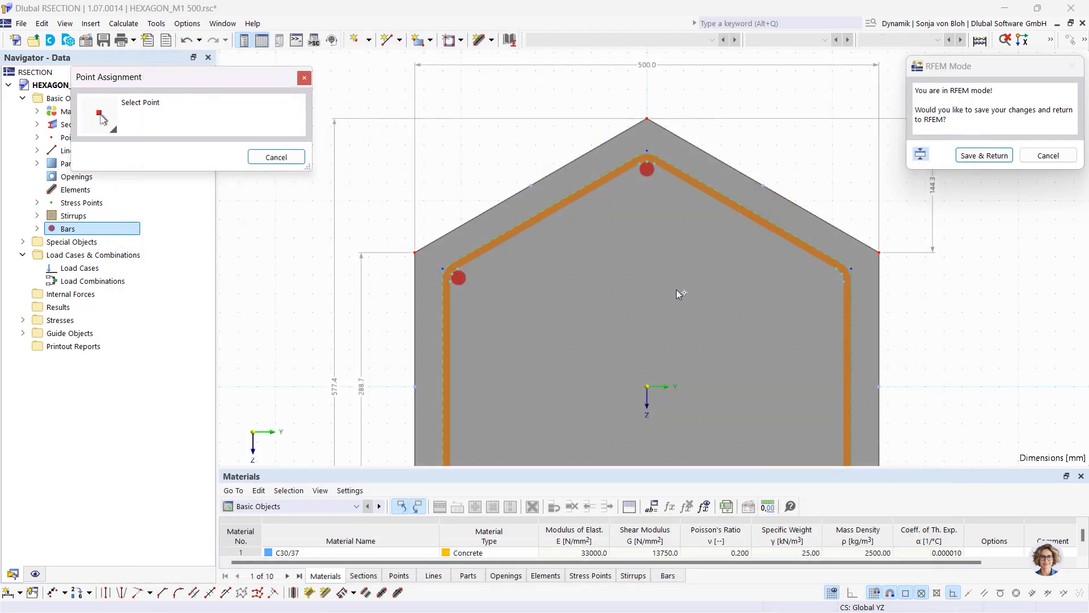
pyautogui.click(843, 278)
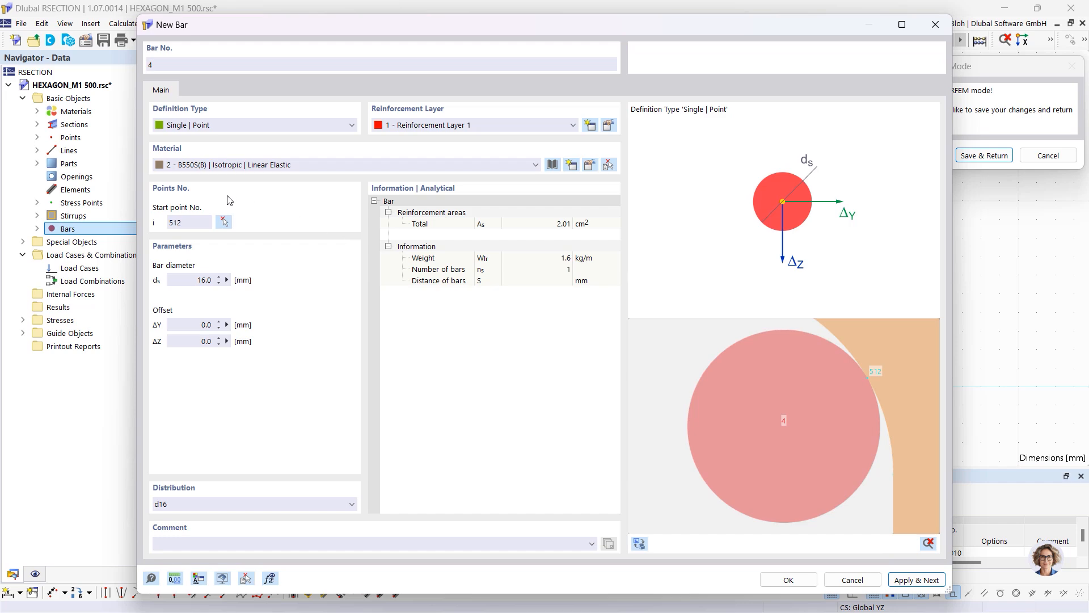
# Add a 16 mm Single | Point bar at point 515 inside the stirrup's lower-right corner
pyautogui.click(224, 222)
pyautogui.scroll(-2, 670, 346)
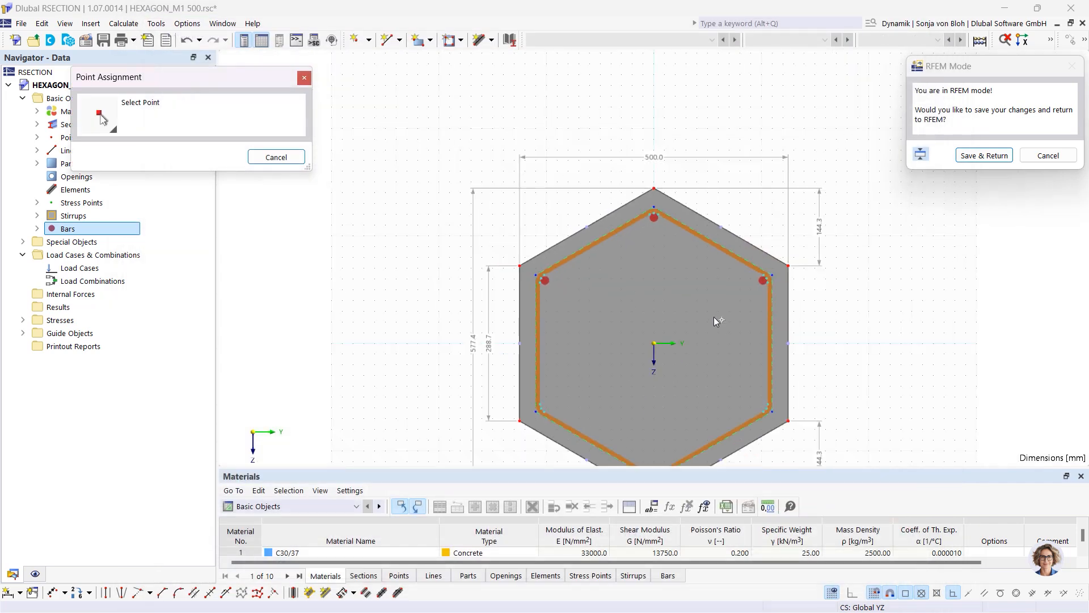
pyautogui.scroll(1, 654, 383)
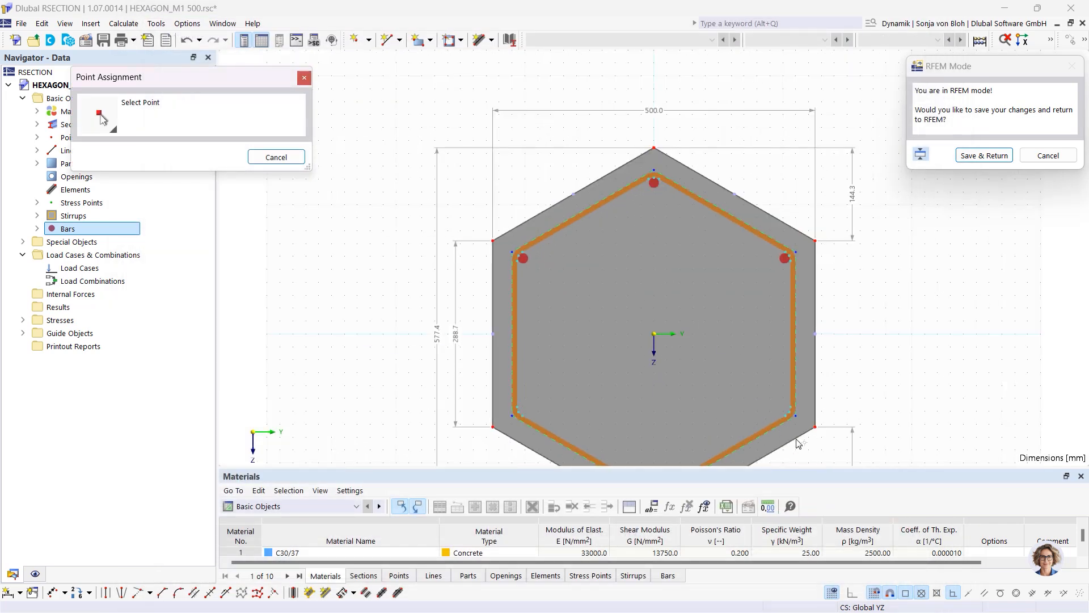
pyautogui.click(791, 411)
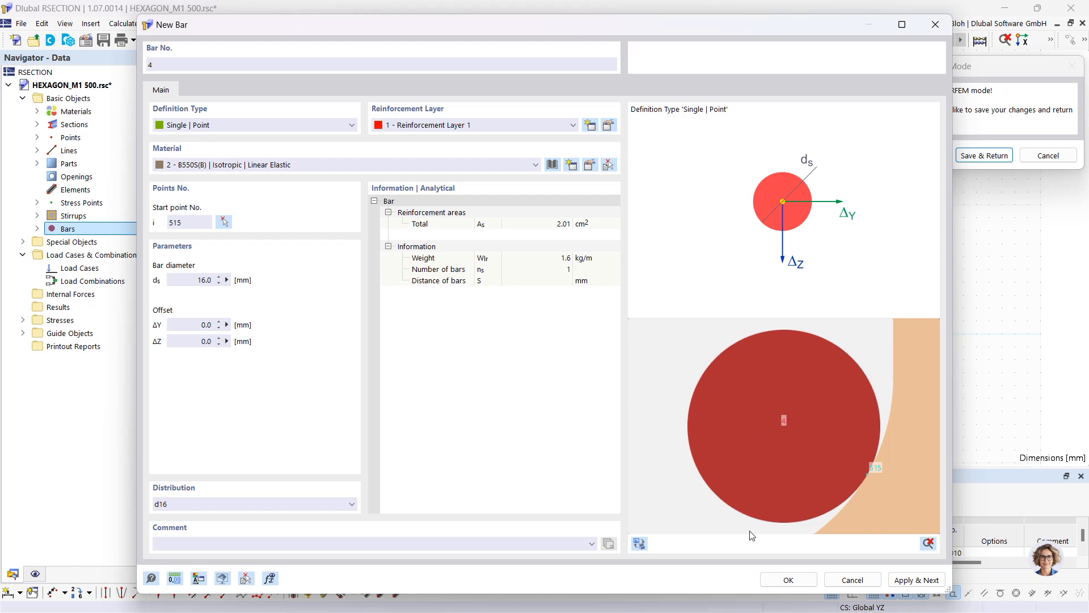
pyautogui.click(916, 580)
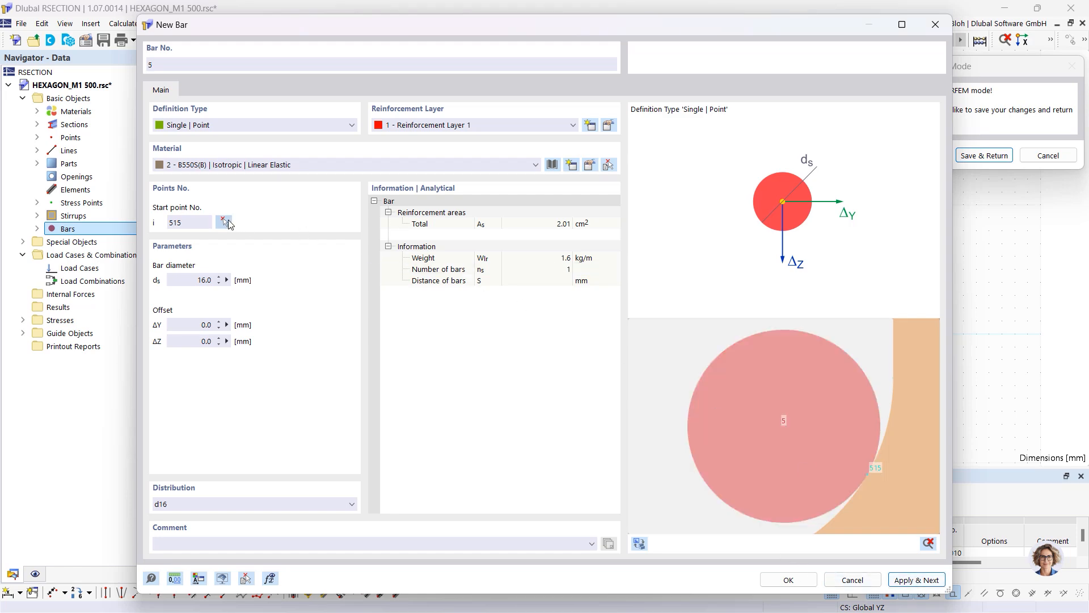
# Add 16 mm Single | Point bars at point 518 inside the stirrup's bottom corner and point 521 inside its lower-left corner
pyautogui.click(225, 223)
pyautogui.moveTo(645, 389); pyautogui.dragTo(619, 271, button='middle')
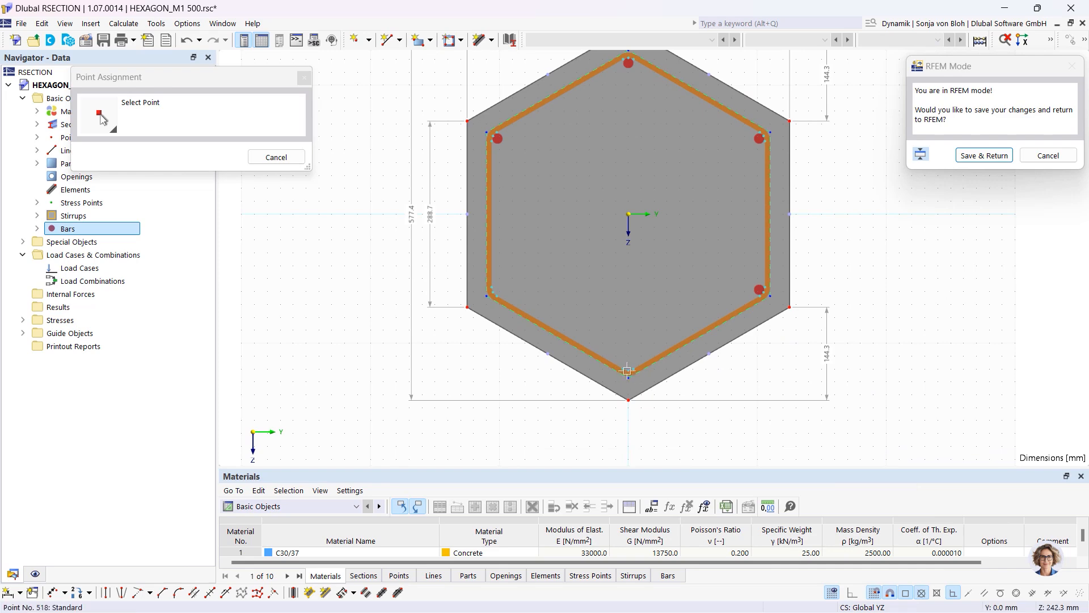
pyautogui.click(628, 371)
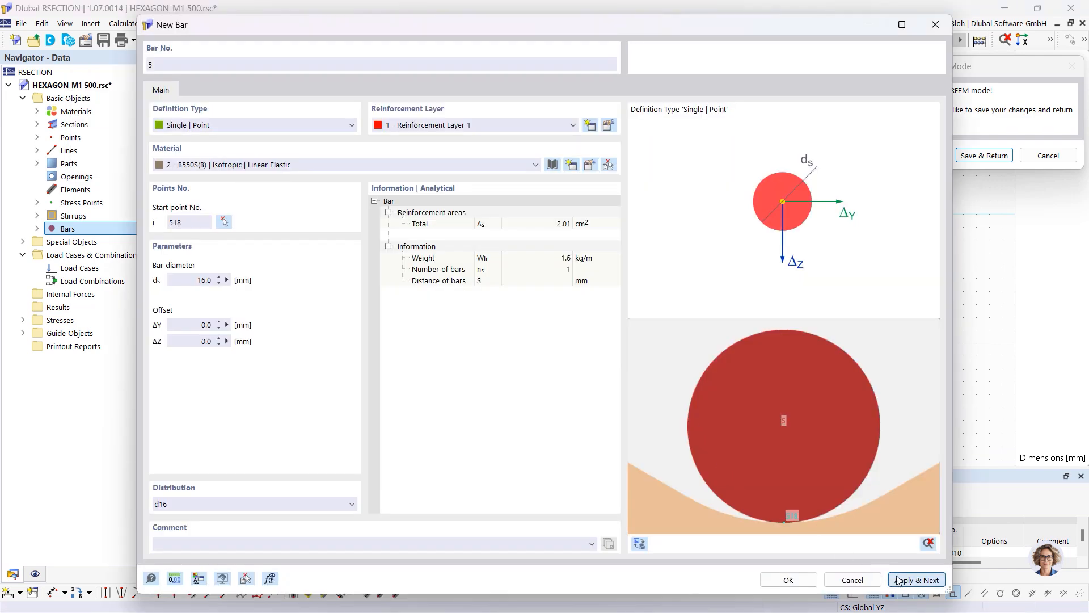
pyautogui.click(224, 222)
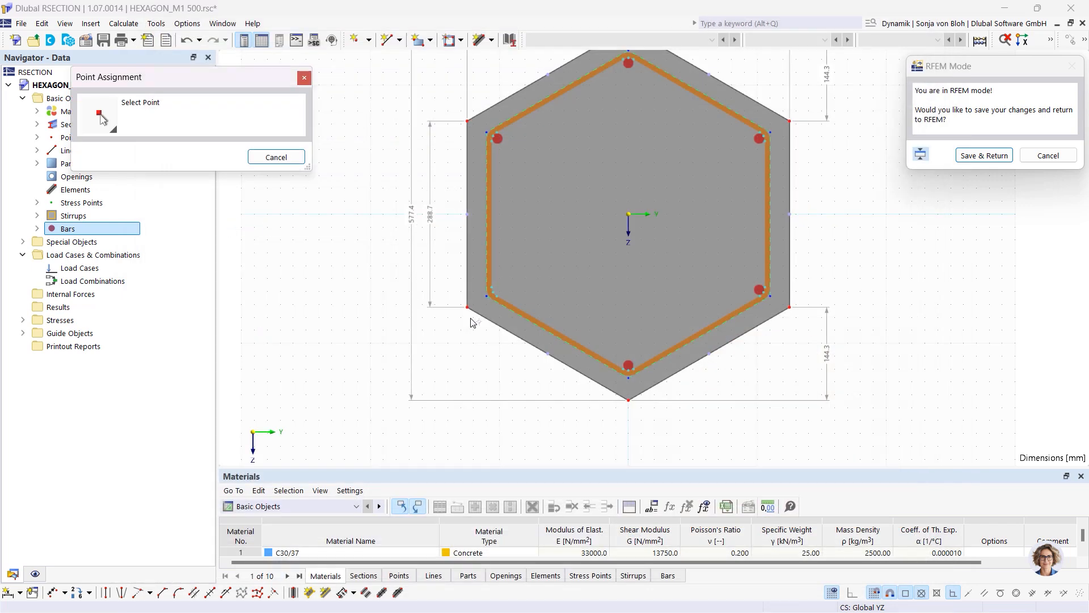
pyautogui.click(494, 299)
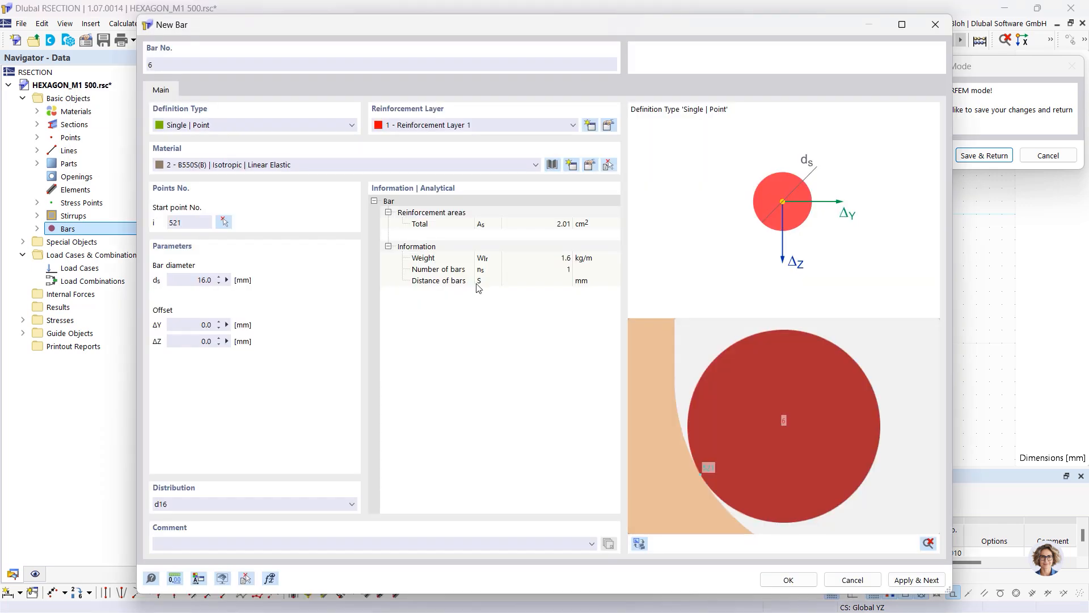
pyautogui.click(916, 580)
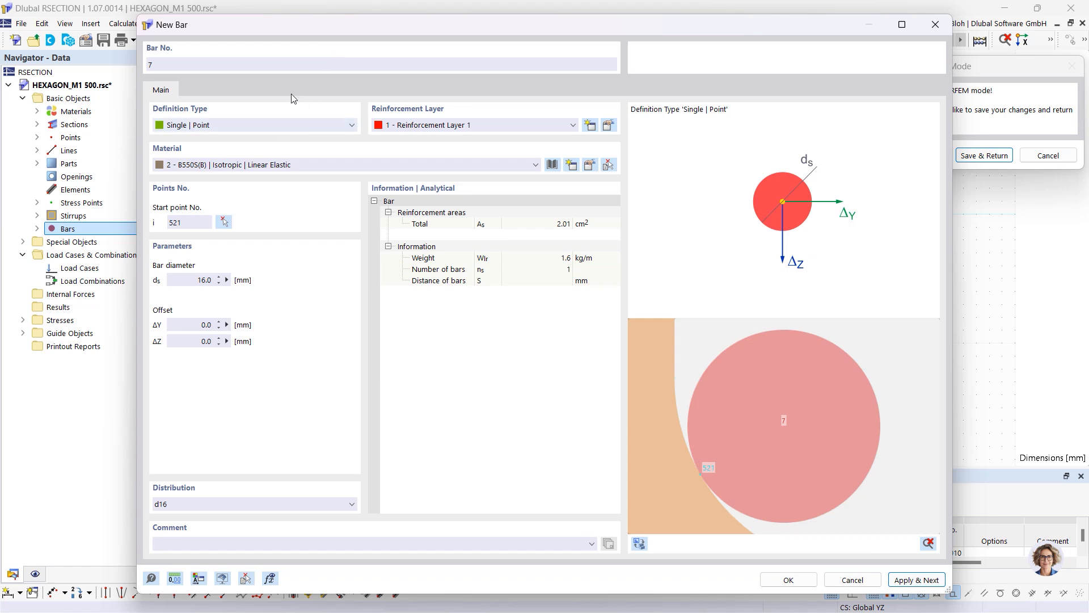
# Define the new bar as Multi | Variable with 2 bars, setting axial distances Sn to 75 mm and Si to 75.4 mm
pyautogui.click(261, 126)
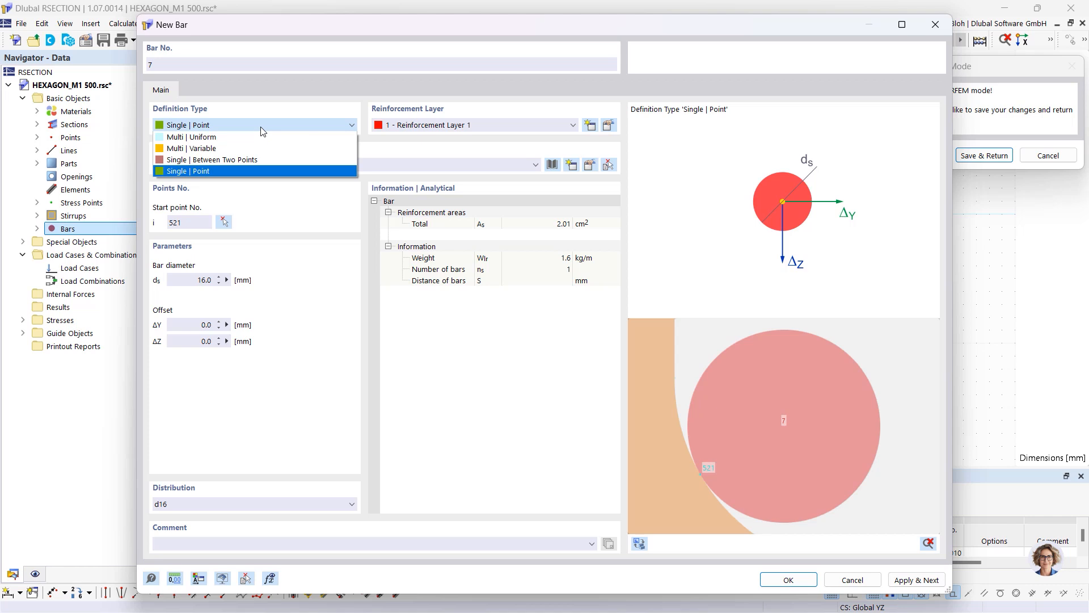
pyautogui.click(230, 149)
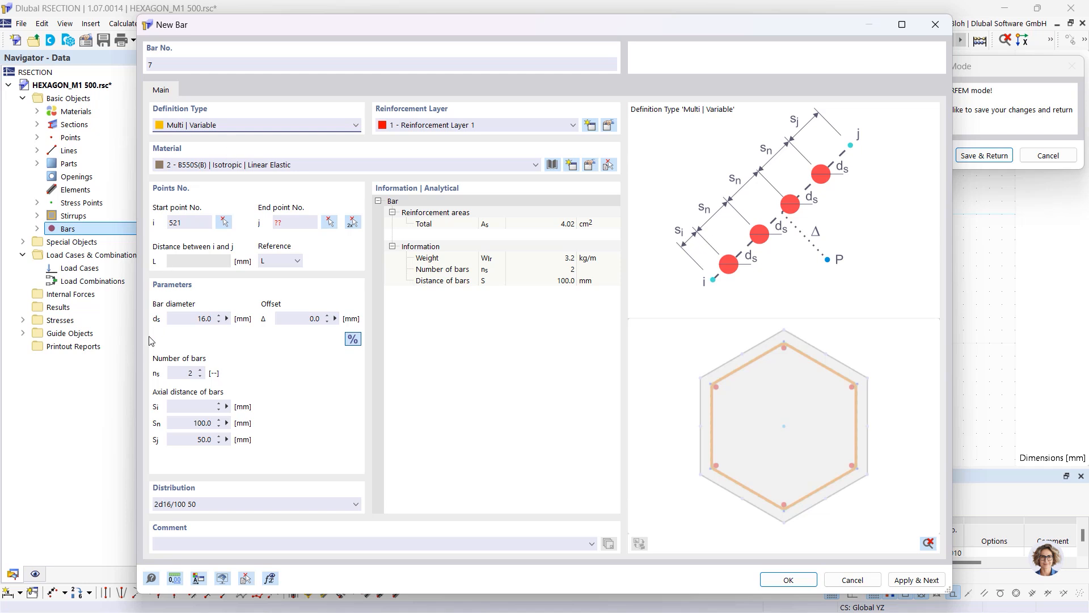
pyautogui.doubleClick(190, 373)
pyautogui.click(225, 426)
pyautogui.write('75')
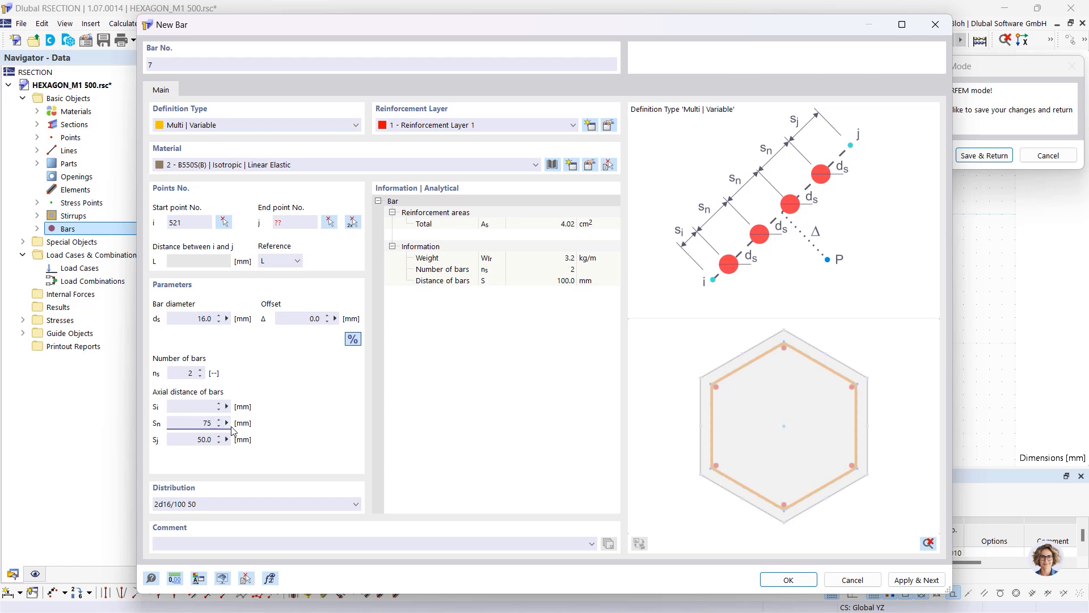
pyautogui.click(225, 404)
pyautogui.write('75.4')
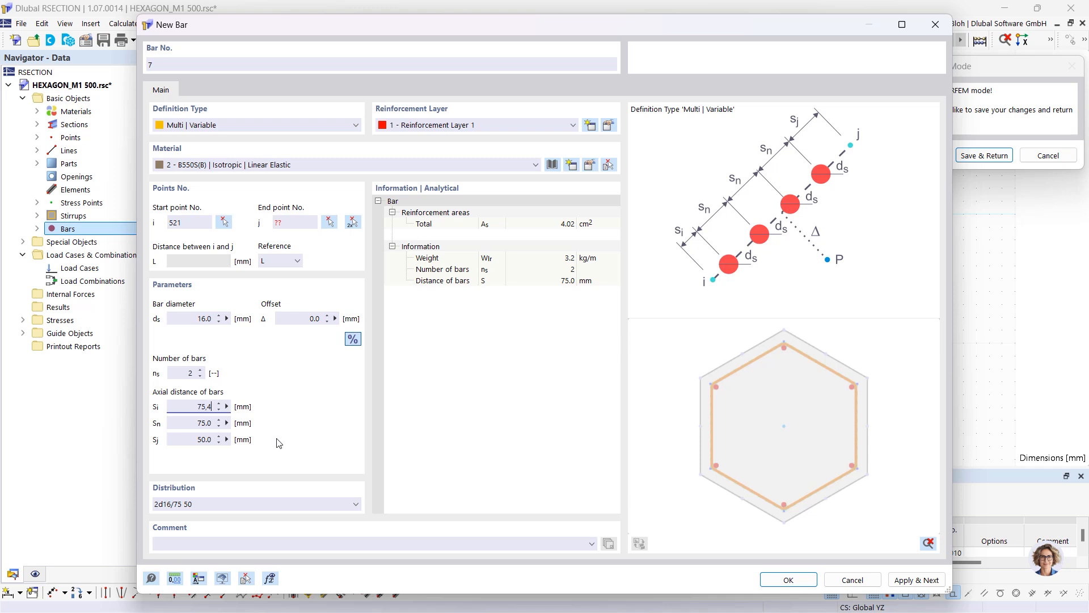
pyautogui.press('Return')
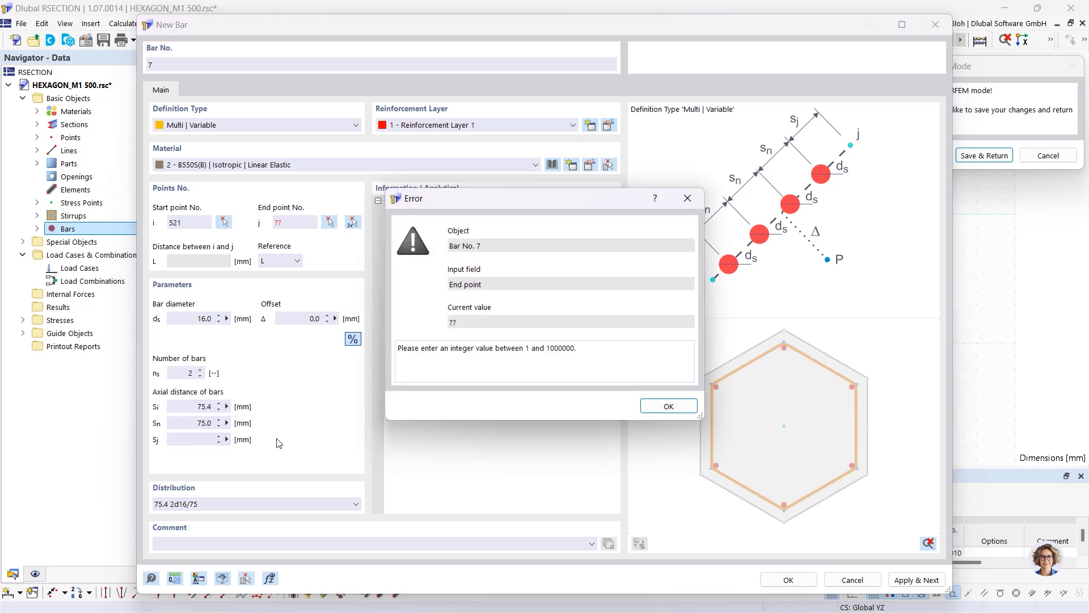
pyautogui.click(659, 405)
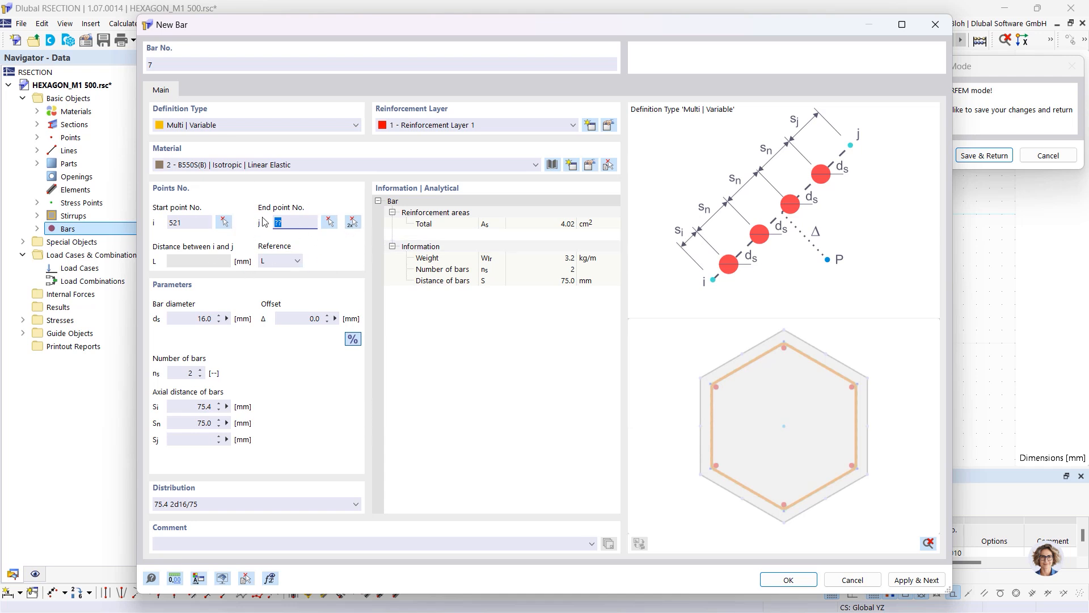
# Place the two-bar row along the stirrup's upper-left side from start point 525 to end point 508
pyautogui.click(353, 221)
pyautogui.scroll(5, 513, 136)
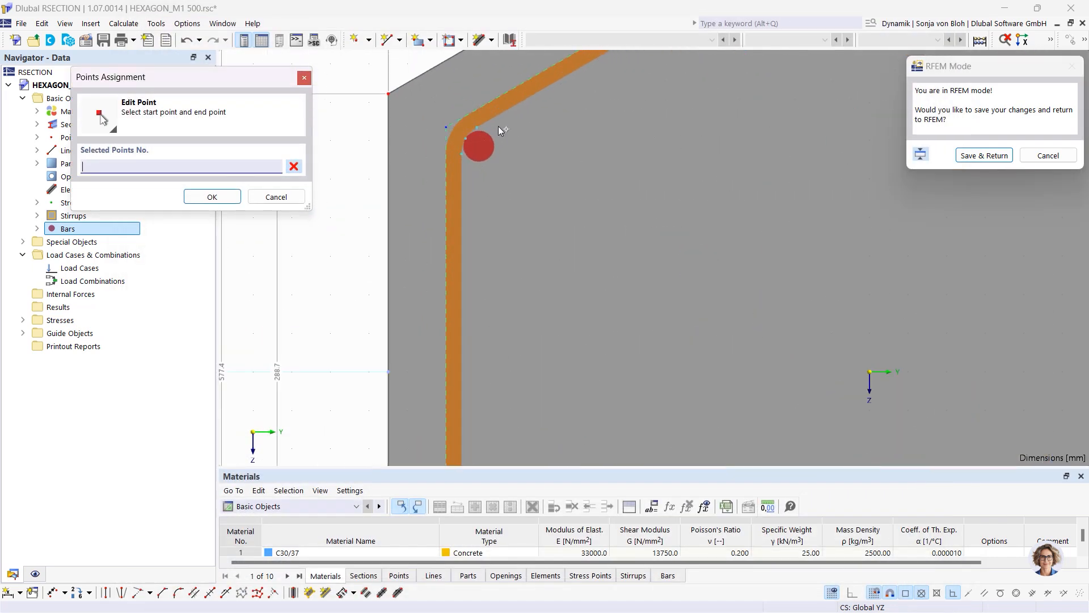
pyautogui.click(477, 127)
pyautogui.scroll(-5, 468, 164)
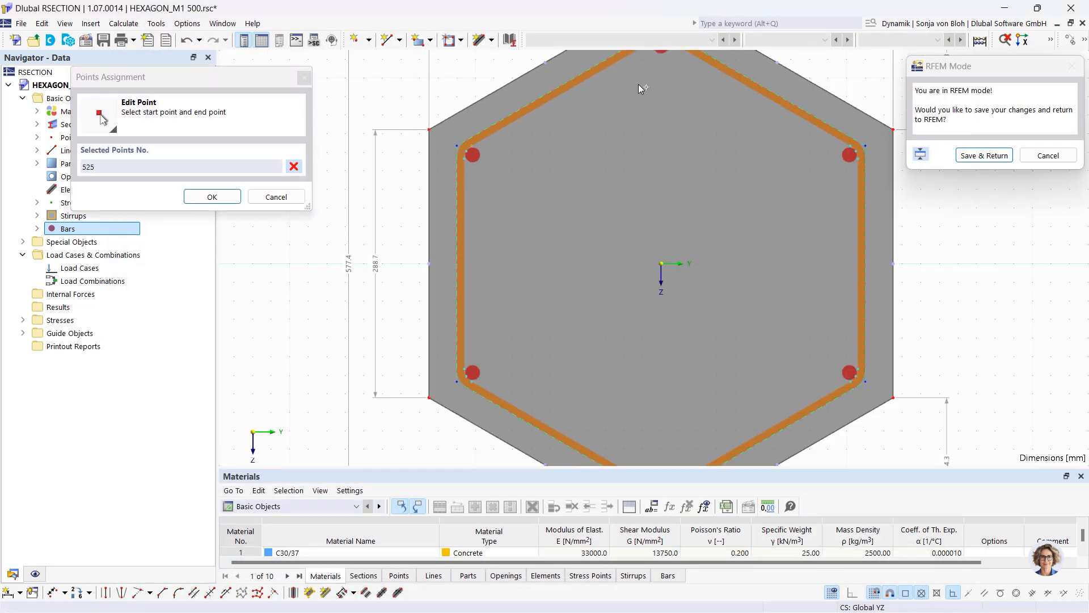
pyautogui.scroll(-2, 639, 84)
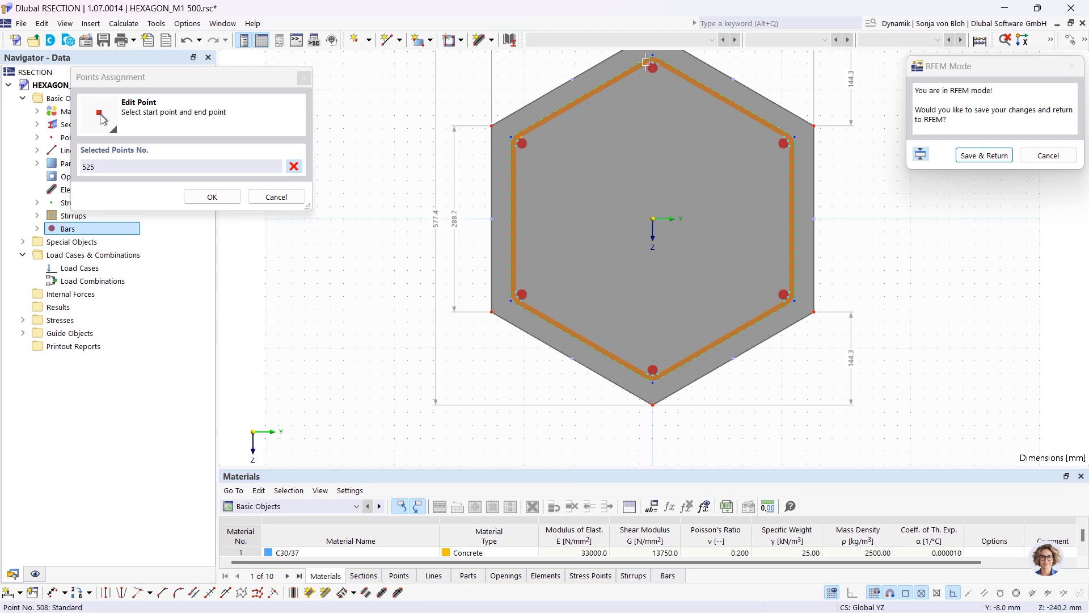
pyautogui.click(645, 62)
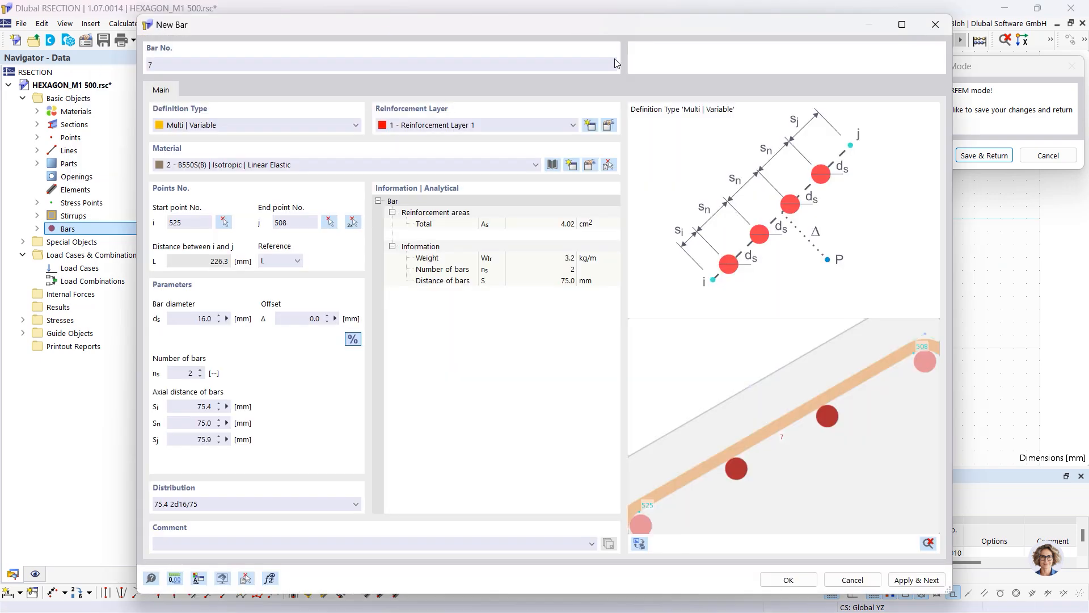
pyautogui.click(913, 579)
# Add a two-bar row with the same spacing along the stirrup's upper-right side, from point 510 to point 511
pyautogui.click(353, 222)
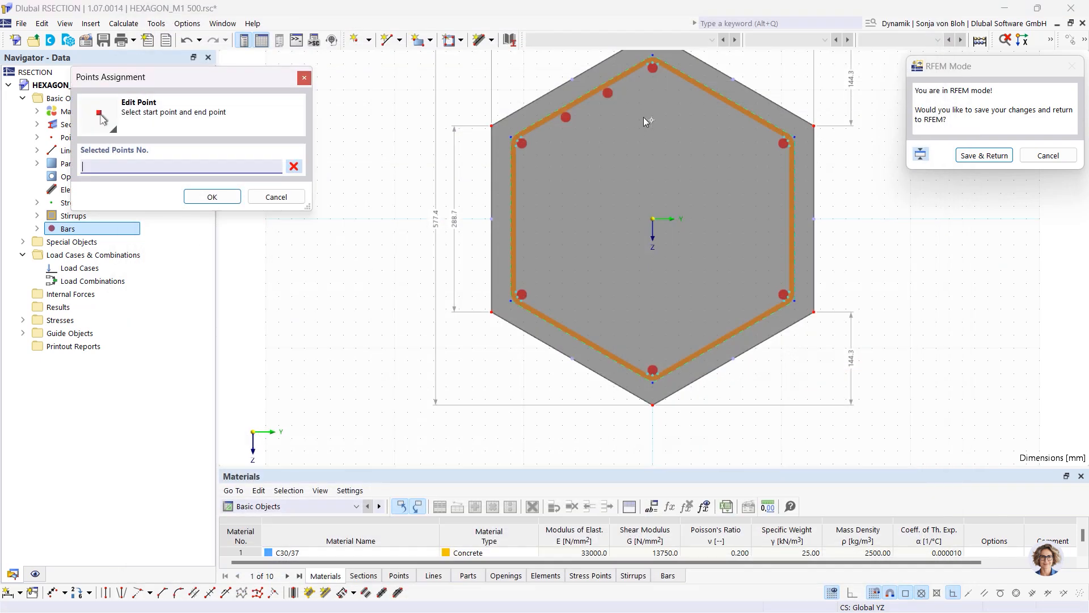
pyautogui.click(652, 69)
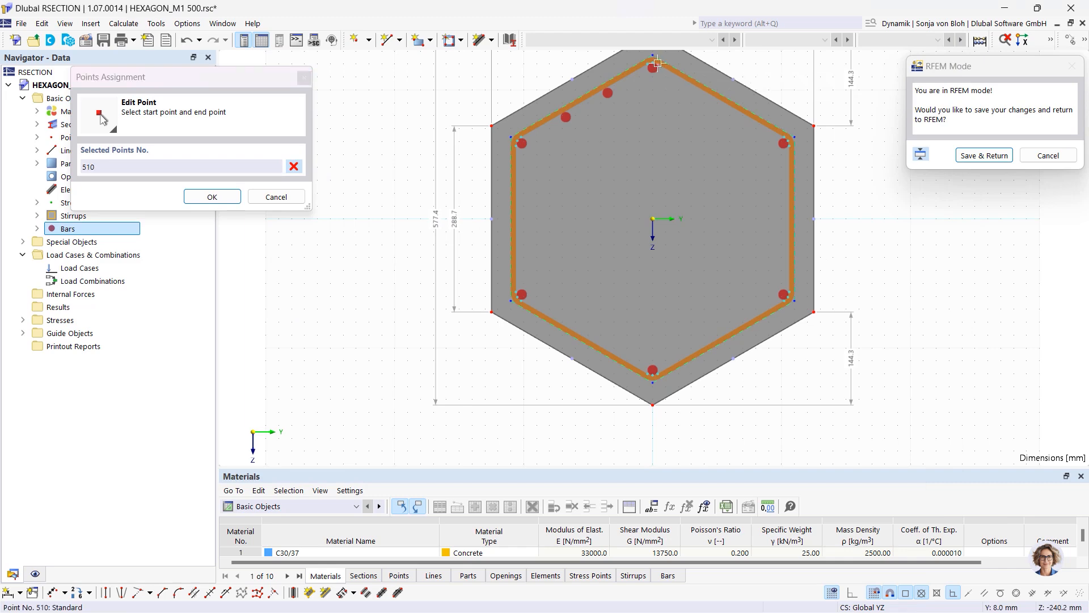
pyautogui.click(784, 136)
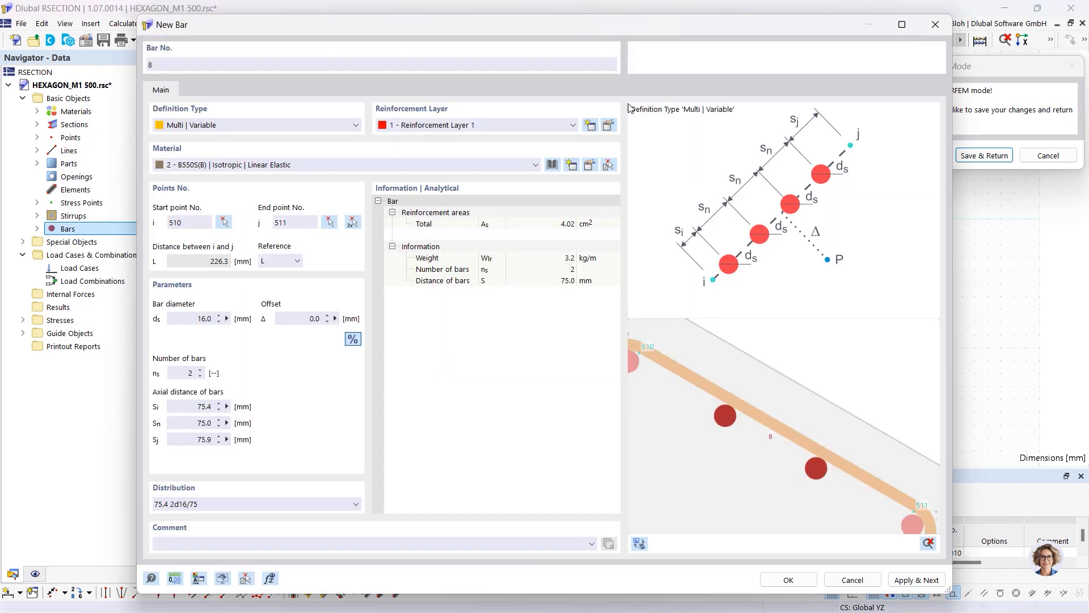
pyautogui.click(917, 580)
# Add a two-bar row with the same spacing along the stirrup's vertical right side, from point 513 to point 514
pyautogui.click(353, 222)
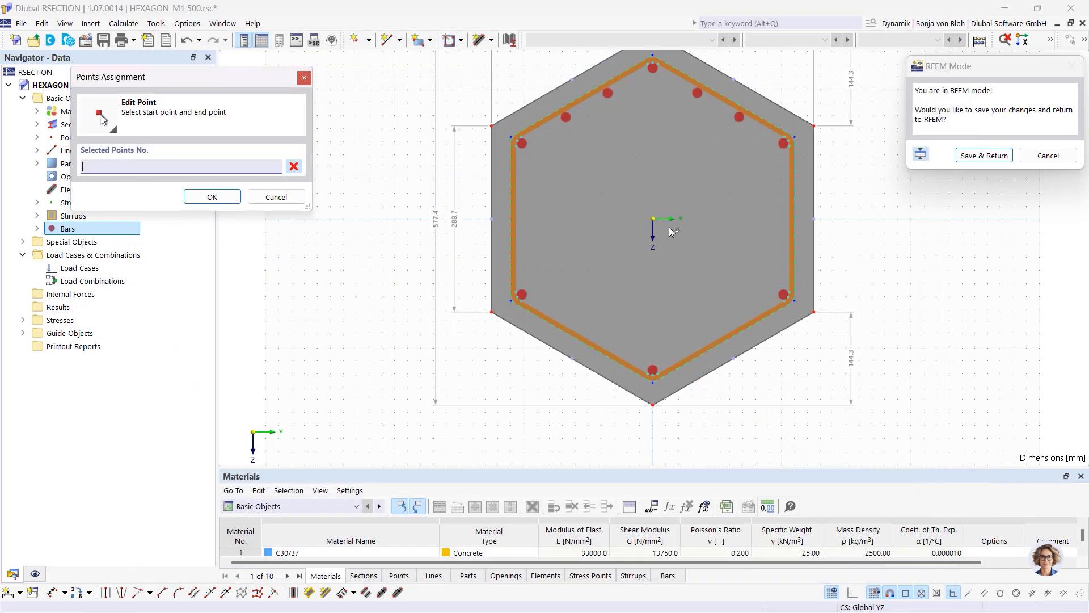
pyautogui.click(792, 293)
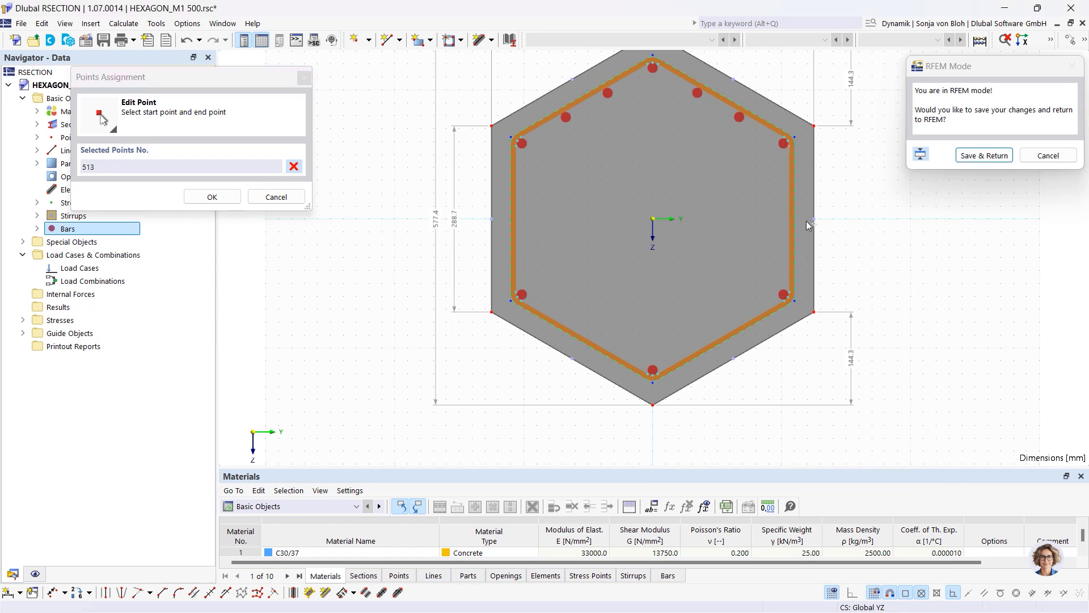
pyautogui.click(789, 291)
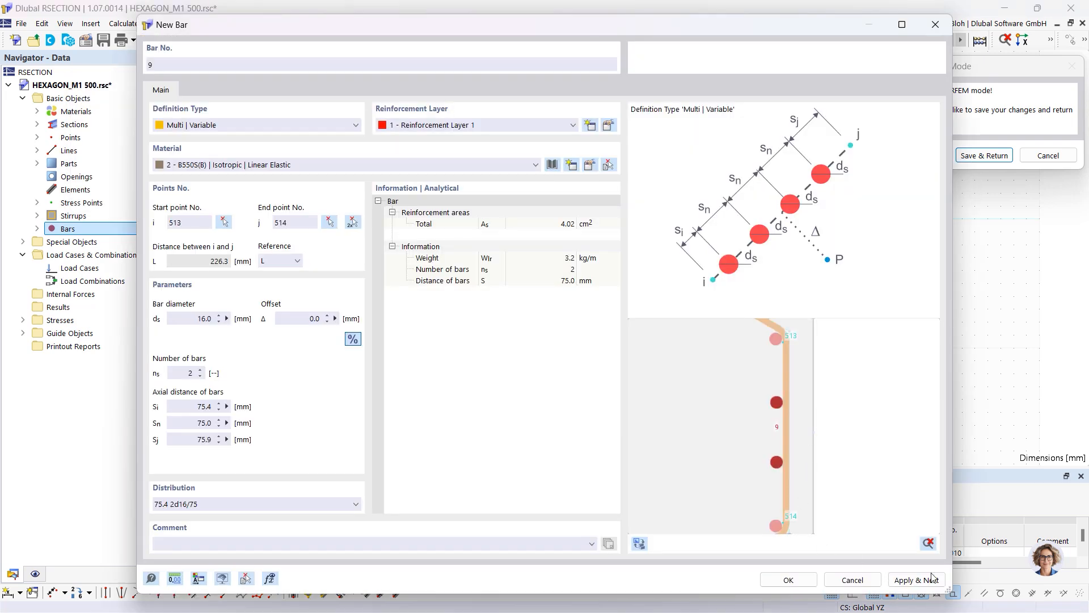
pyautogui.click(916, 580)
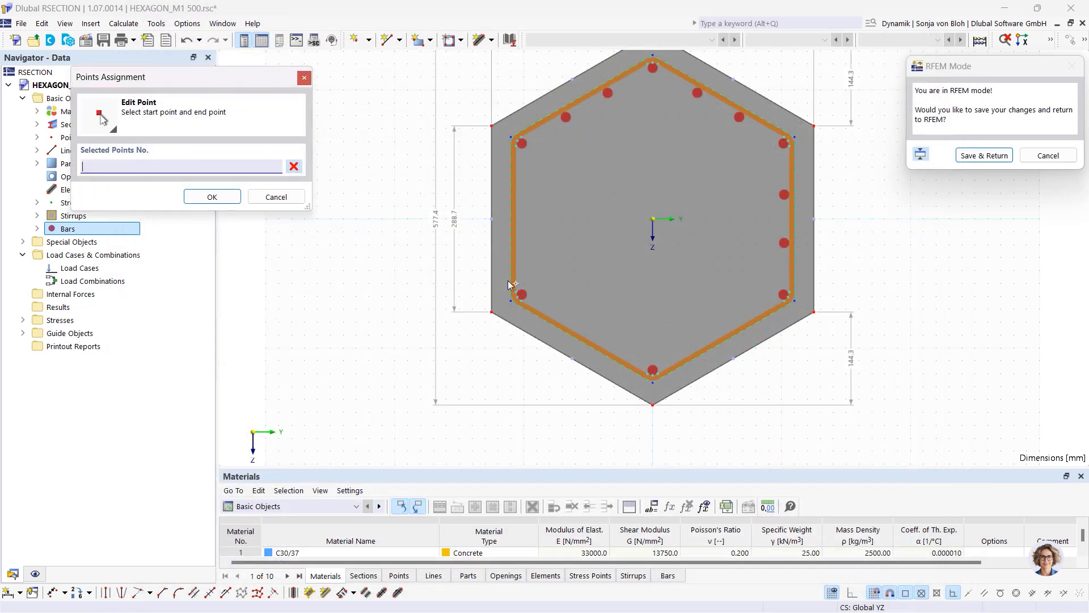
# Add two-bar rows with the same spacing along the stirrup's lower-right side, points 516 to 517, and lower-left side, points 519 to 520
pyautogui.click(783, 301)
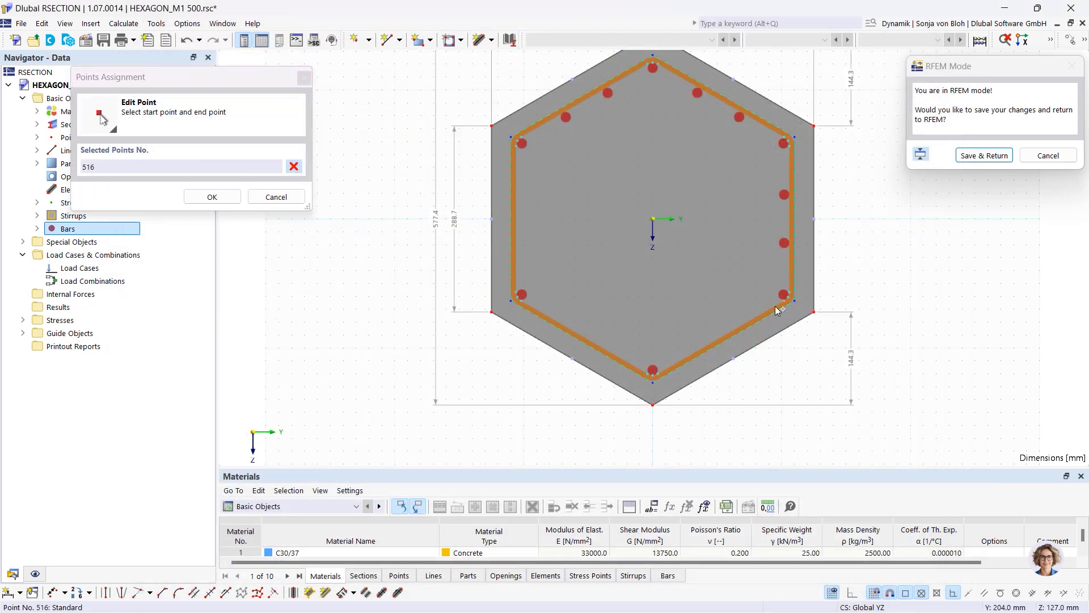
pyautogui.click(657, 371)
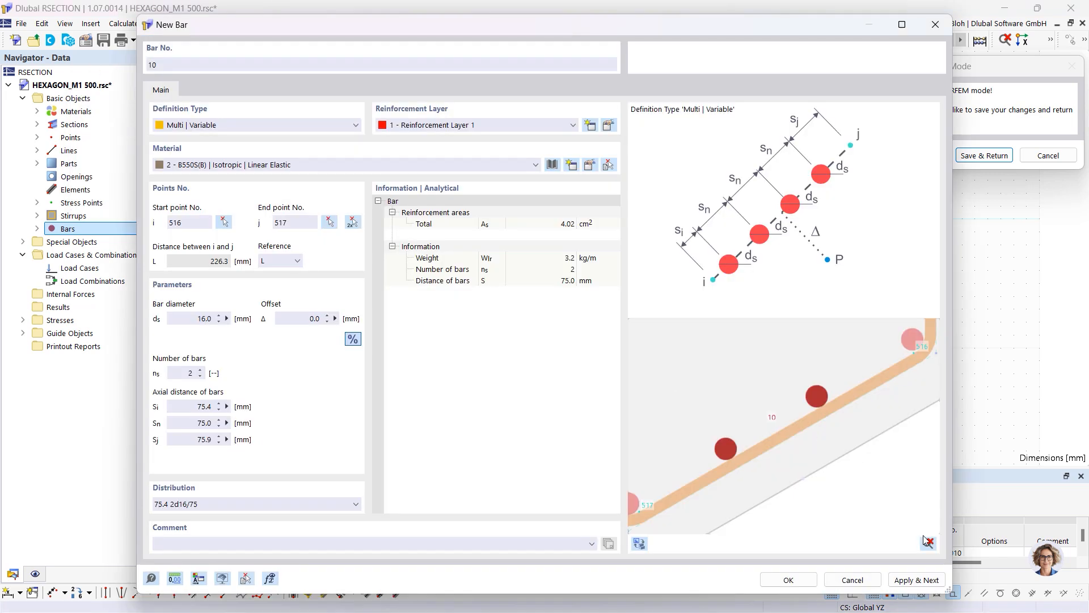
pyautogui.click(353, 222)
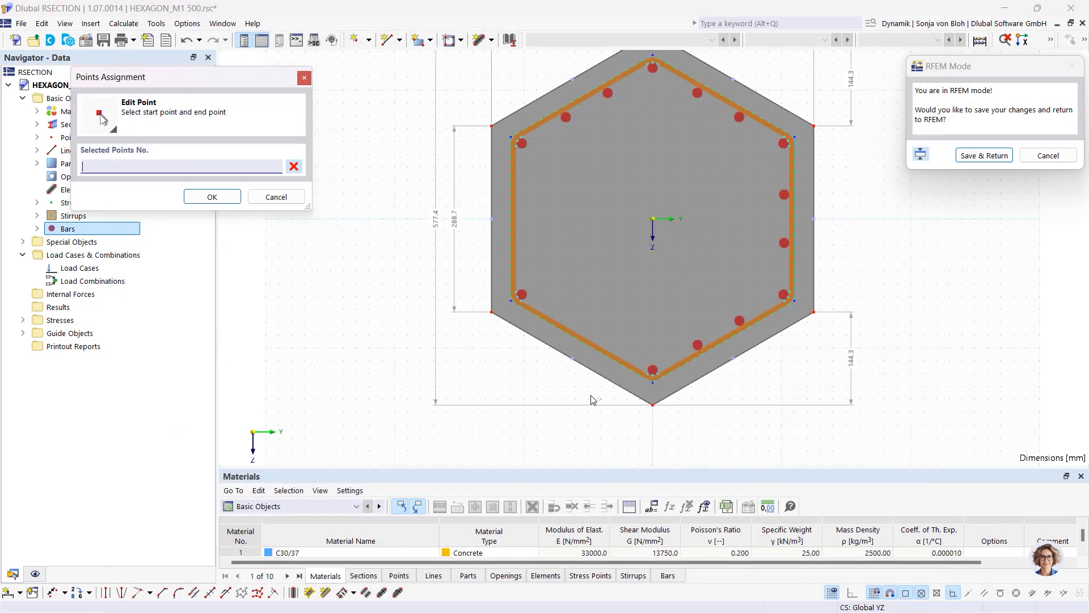
pyautogui.click(652, 374)
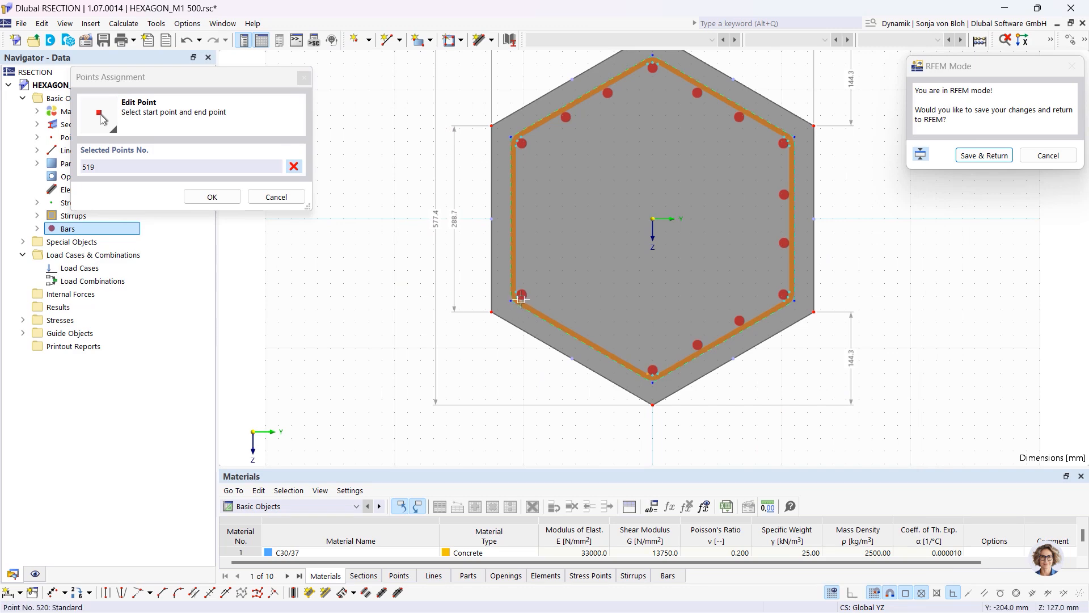
pyautogui.click(516, 300)
pyautogui.click(915, 579)
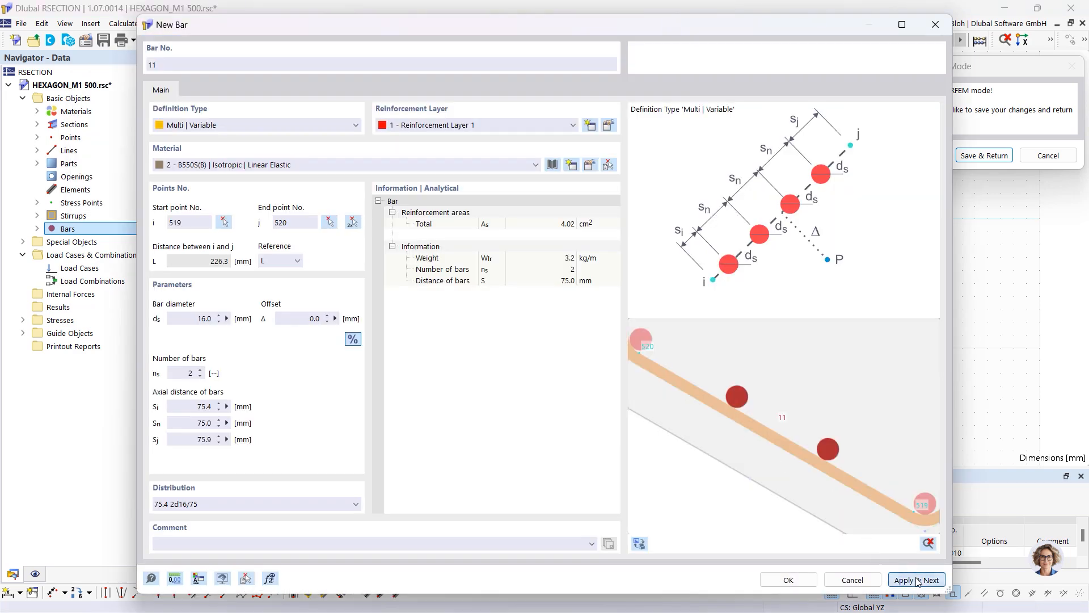
# Add the last two-bar row along the stirrup's vertical left side, from point 522 to point 523, and finish creating bars
pyautogui.click(353, 221)
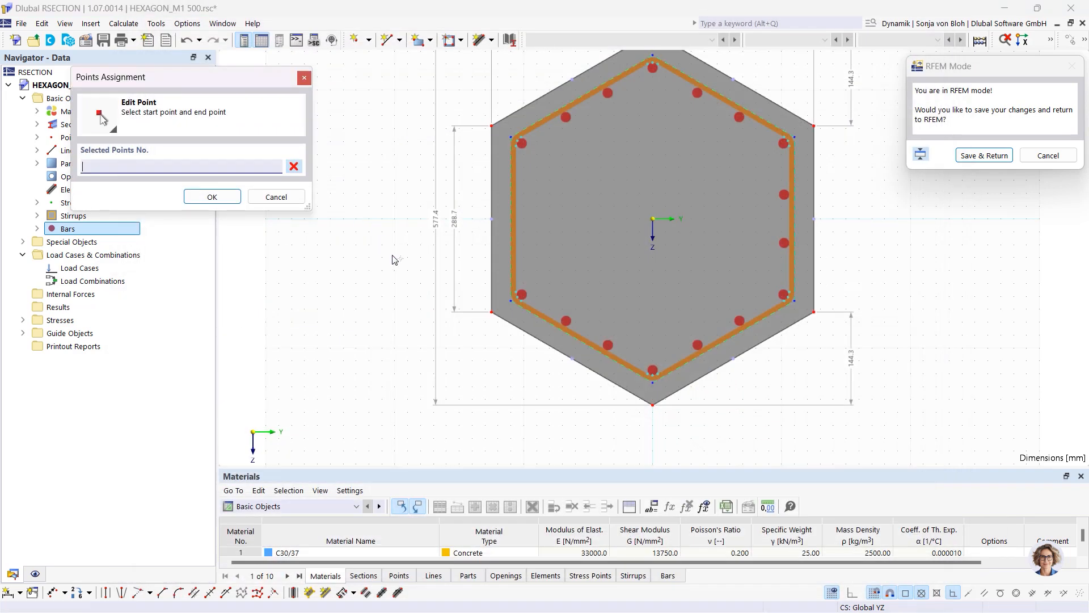
pyautogui.click(518, 294)
pyautogui.click(516, 145)
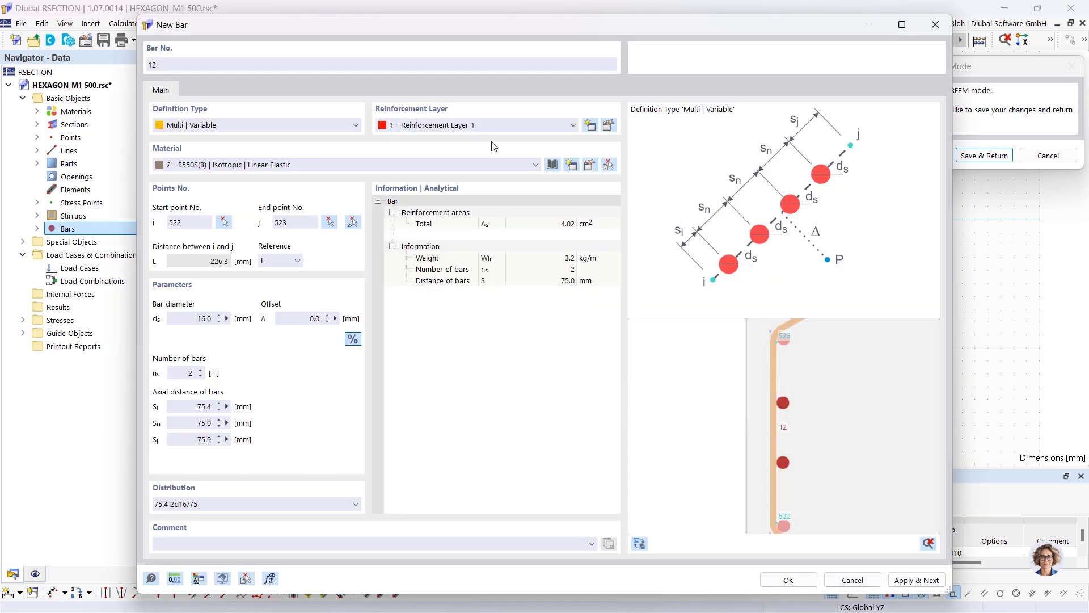
pyautogui.click(786, 579)
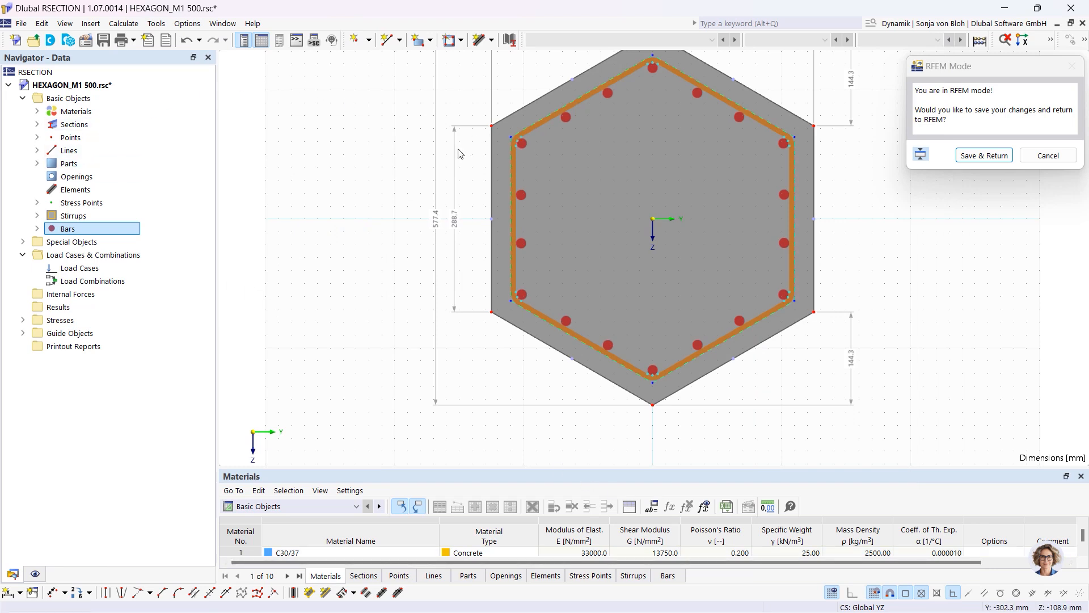
# Save the reinforced hexagon section back to RFEM, accept it, and open the column member for editing
pyautogui.click(985, 156)
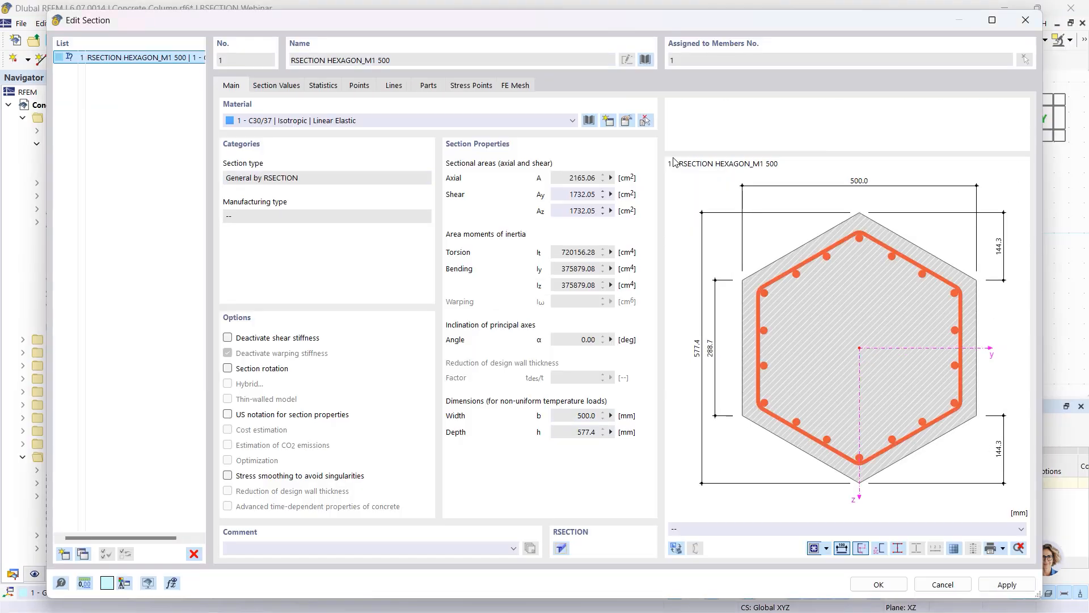
pyautogui.click(878, 585)
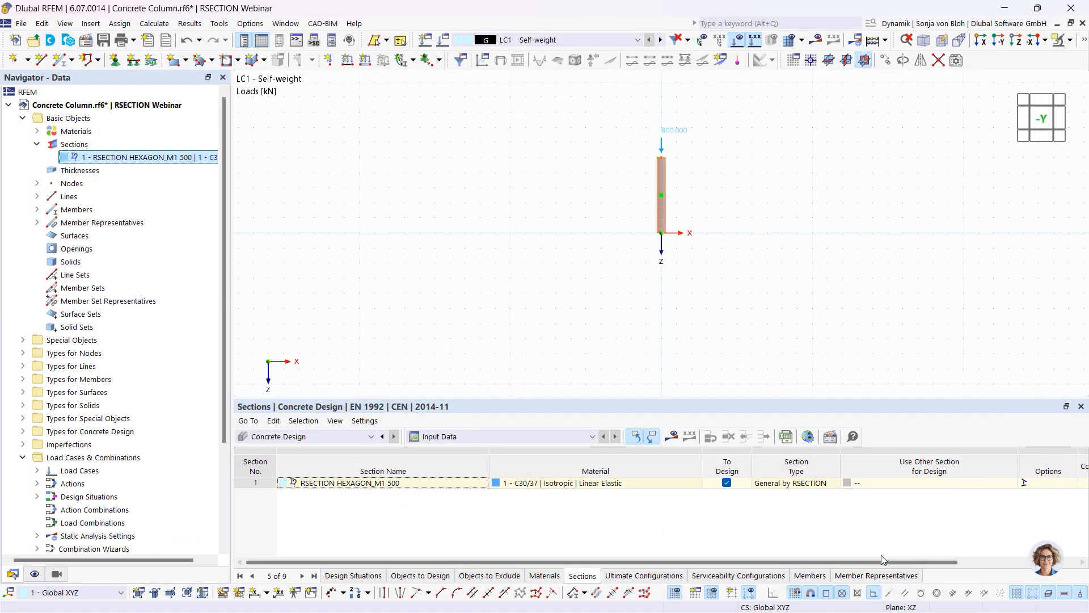
pyautogui.doubleClick(663, 185)
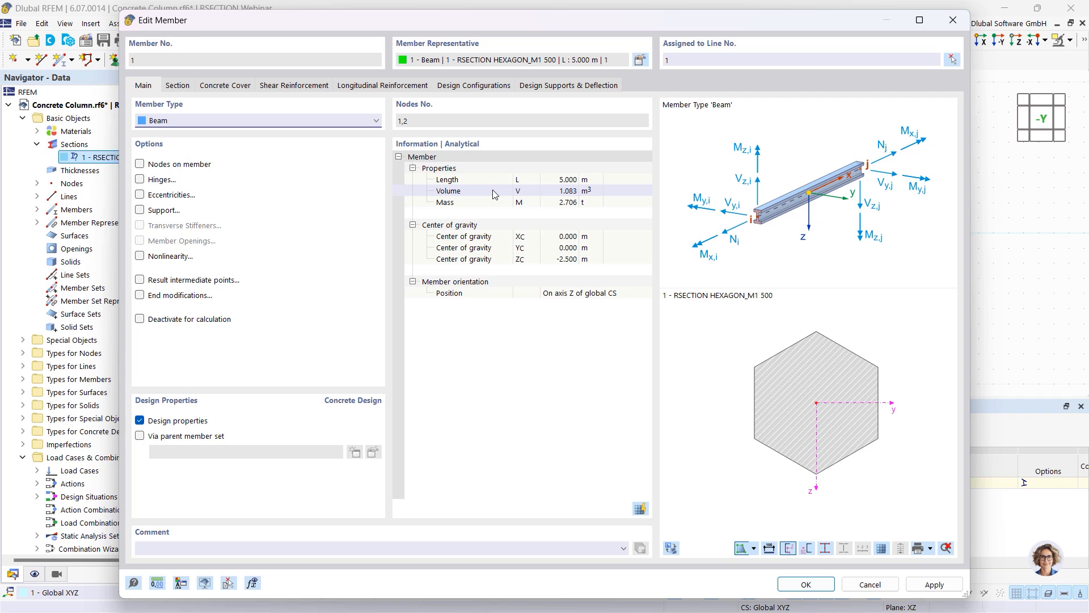
# Examine the member's concrete cover and its shear reinforcement parameters, including stirrup distance, span start and bar diameter
pyautogui.click(225, 86)
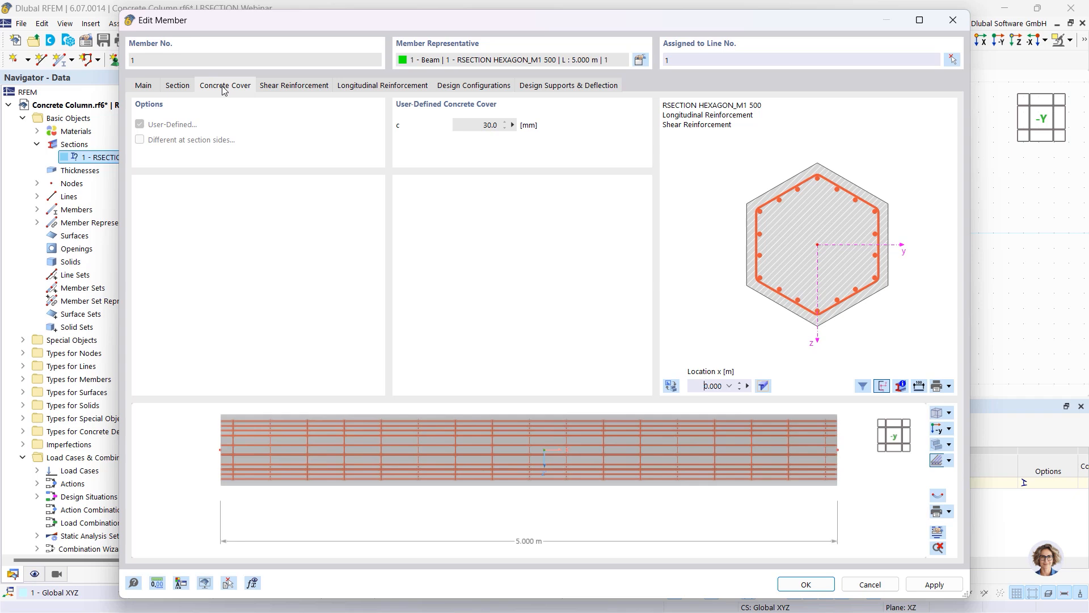
pyautogui.click(293, 91)
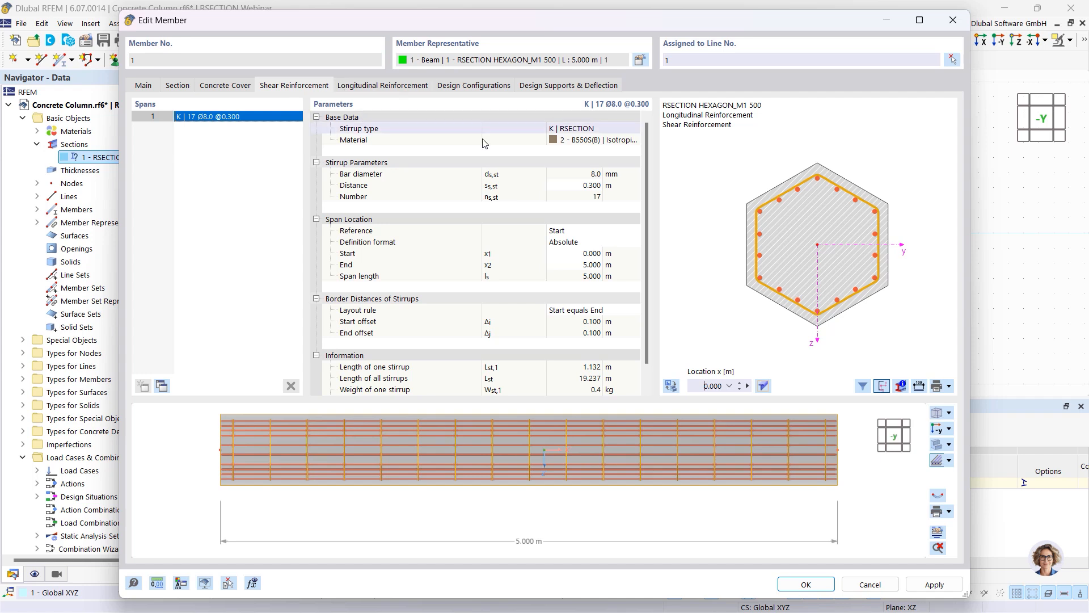
pyautogui.click(575, 186)
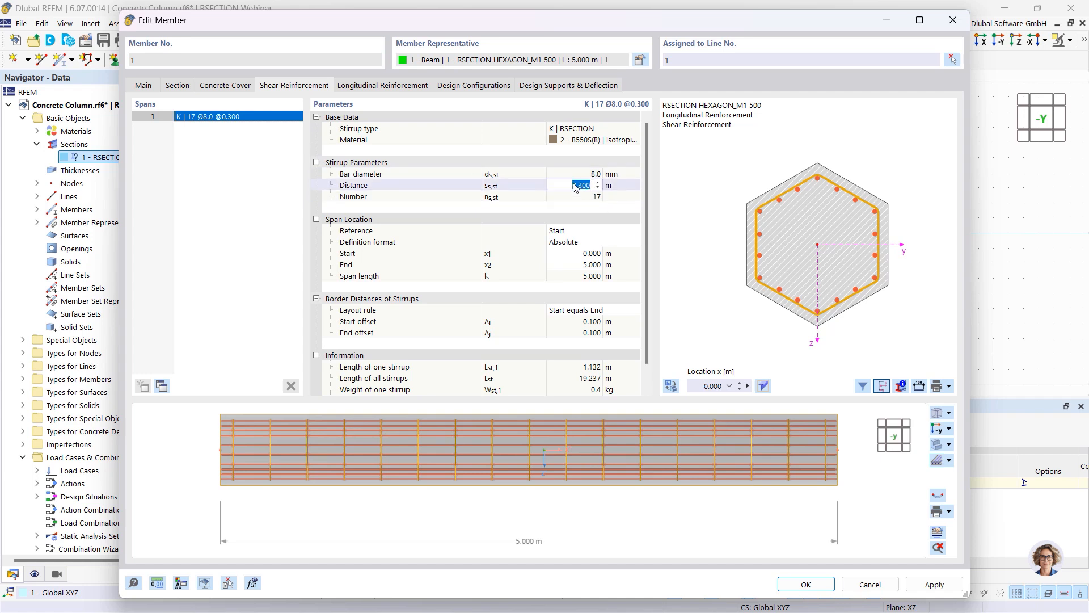
pyautogui.click(564, 254)
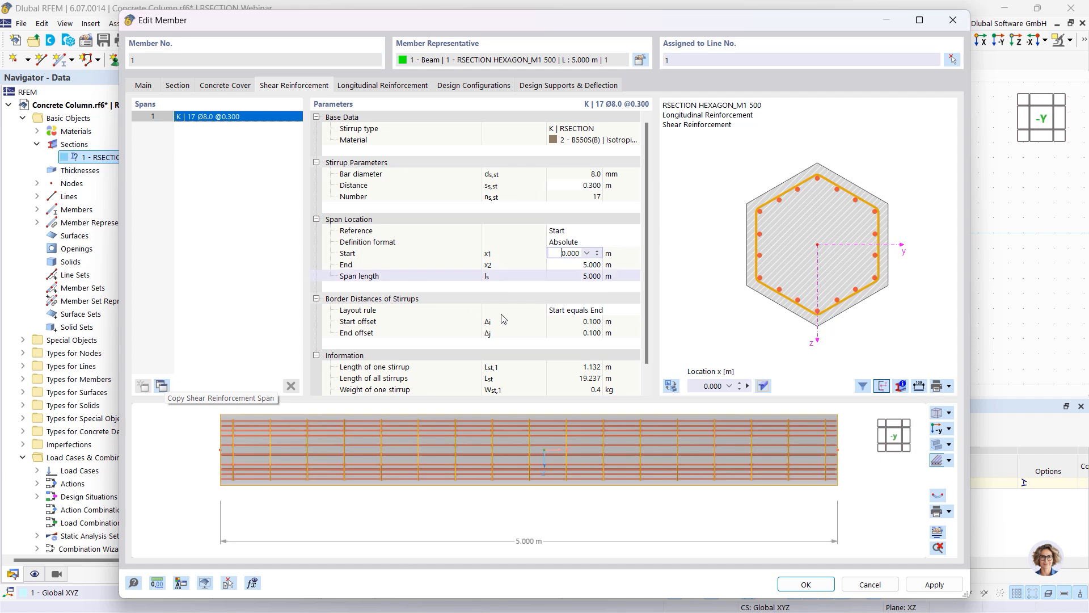
pyautogui.click(581, 177)
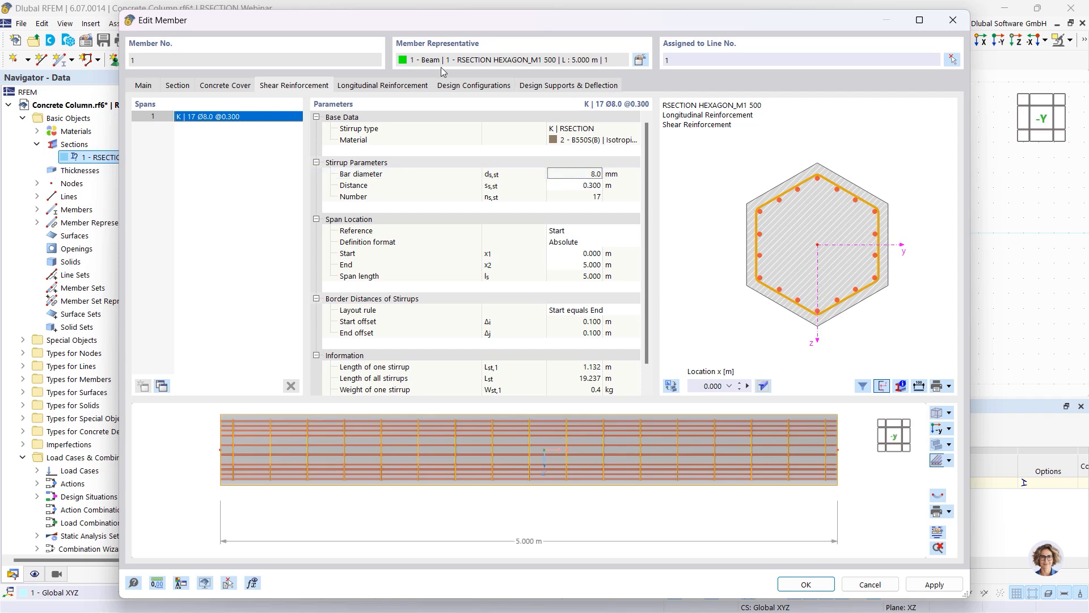
# Examine the member's longitudinal reinforcement, including the reference, definition format and start of its span location
pyautogui.click(396, 88)
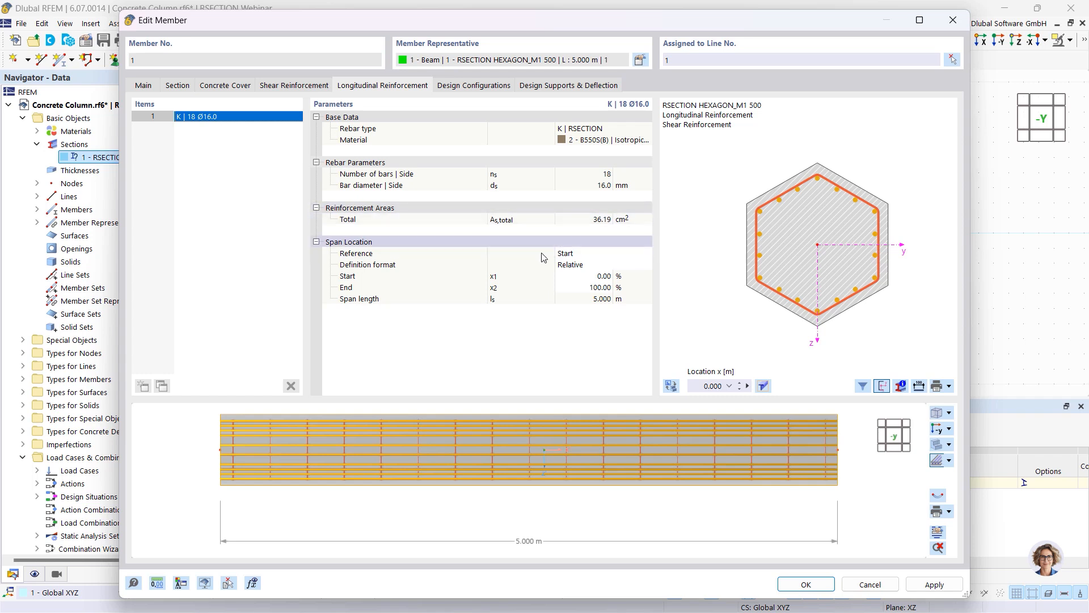
pyautogui.click(596, 253)
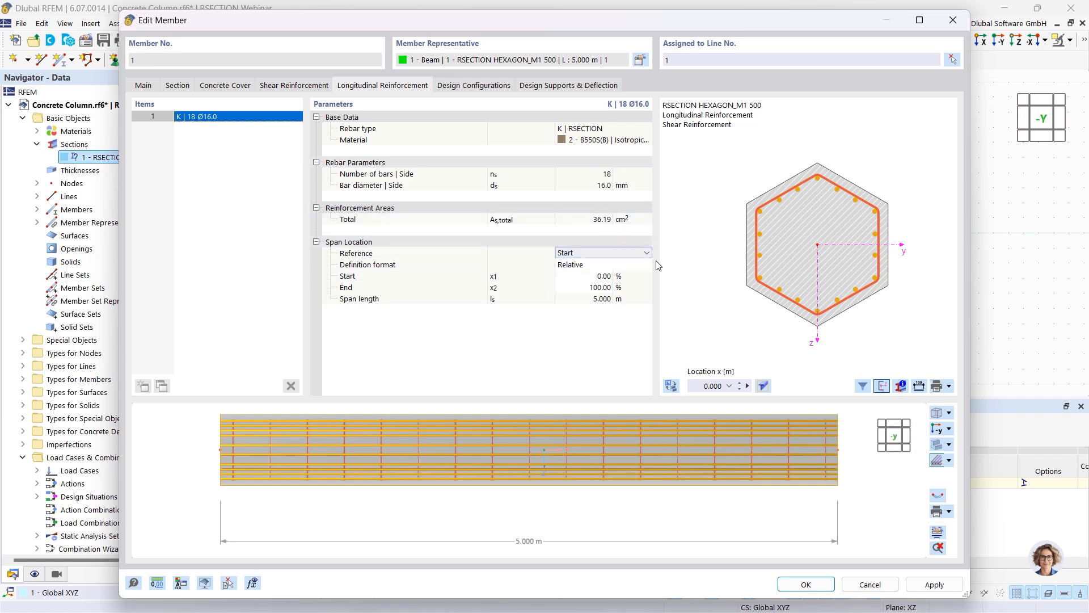
pyautogui.click(582, 275)
pyautogui.click(585, 266)
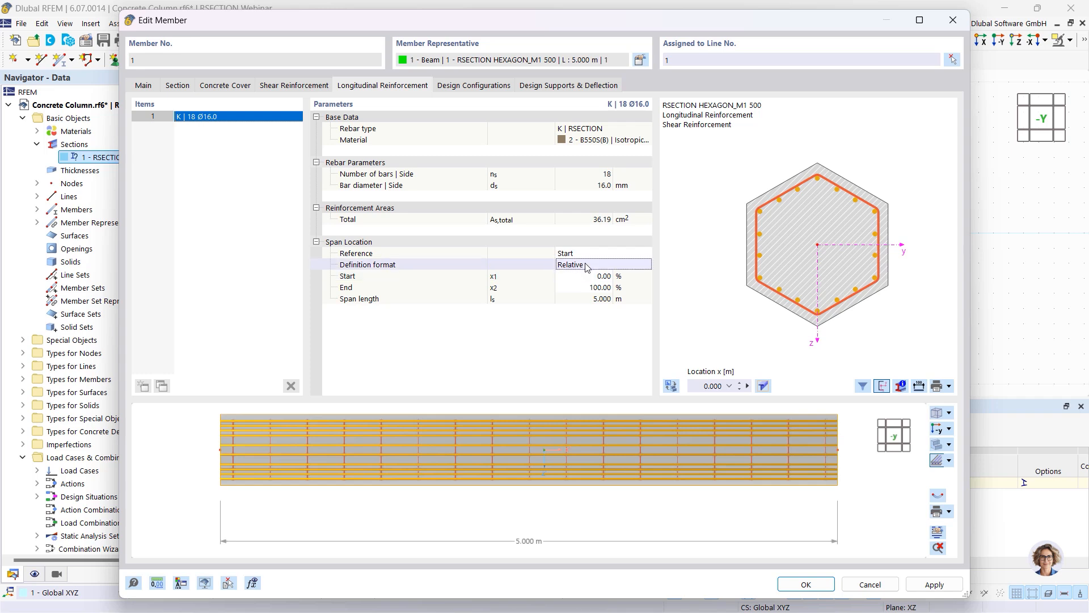
pyautogui.click(647, 254)
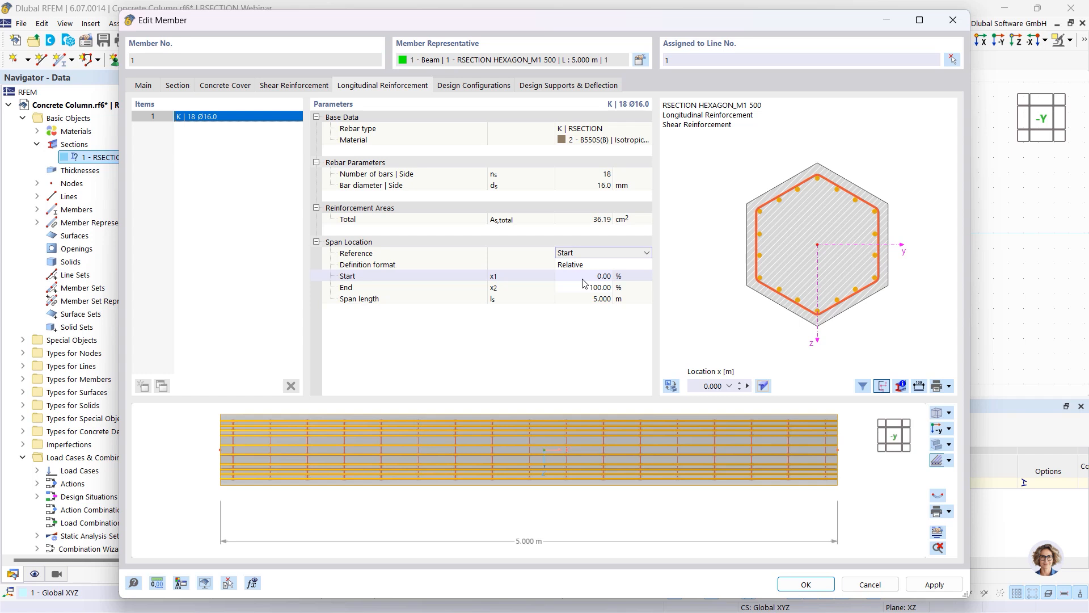
# Reopen the section in RSECTION and assign the six single corner bars 1-6 to a new Reinforcement Layer 2
pyautogui.click(764, 386)
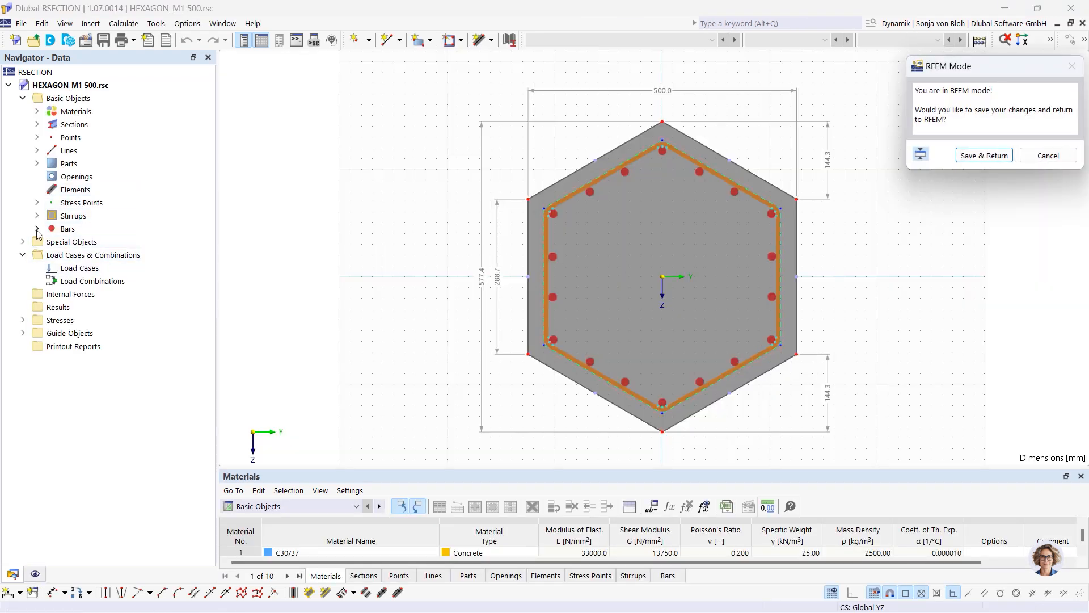
pyautogui.click(37, 228)
pyautogui.click(103, 241)
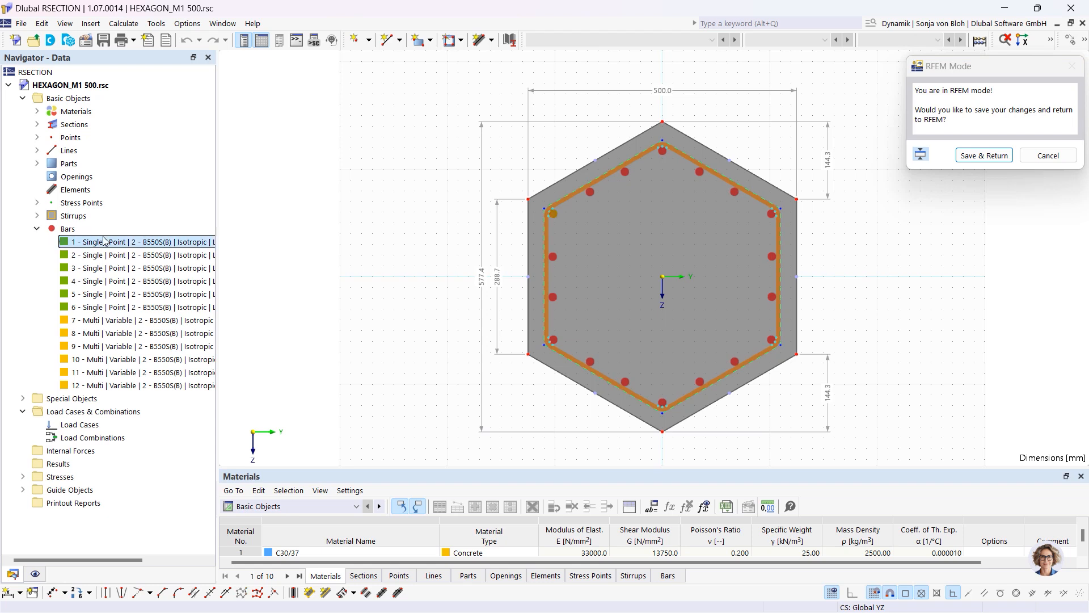
pyautogui.keyDown('shift'); pyautogui.click(106, 307); pyautogui.keyUp('shift')
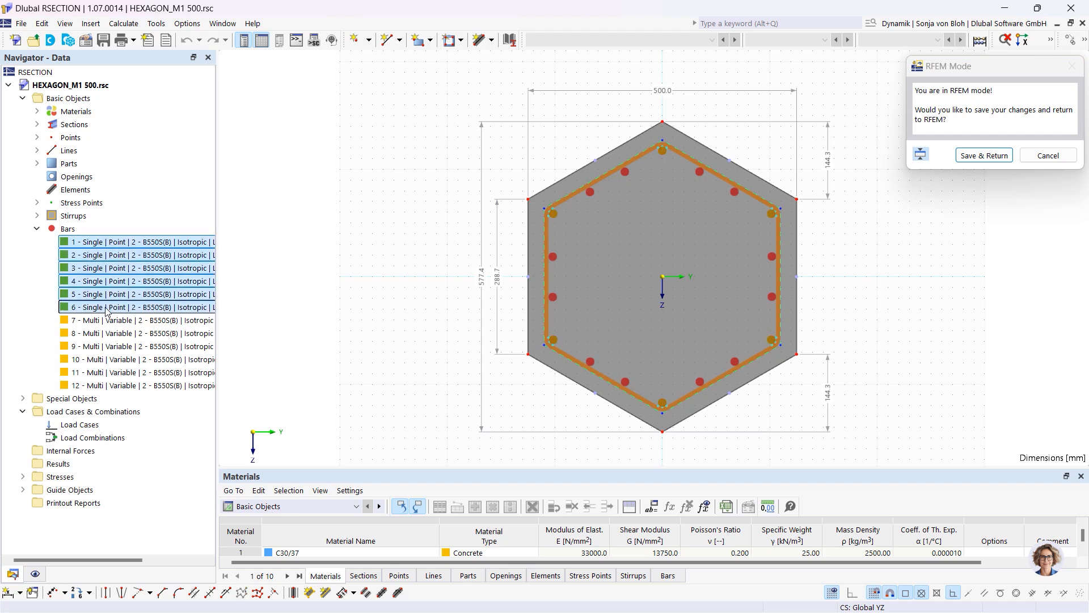
pyautogui.rightClick(104, 242)
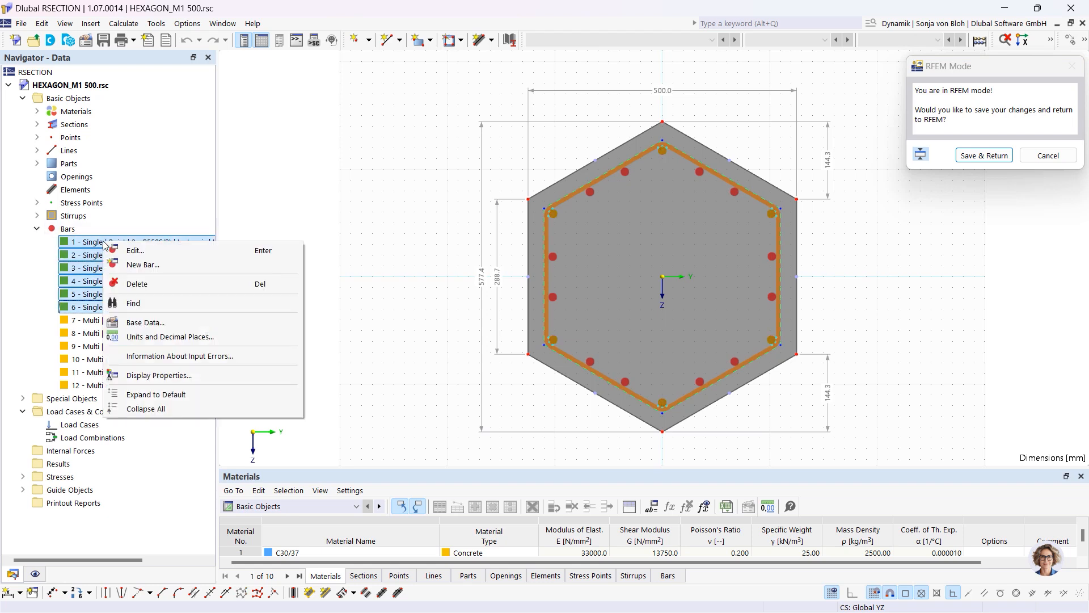
pyautogui.click(133, 250)
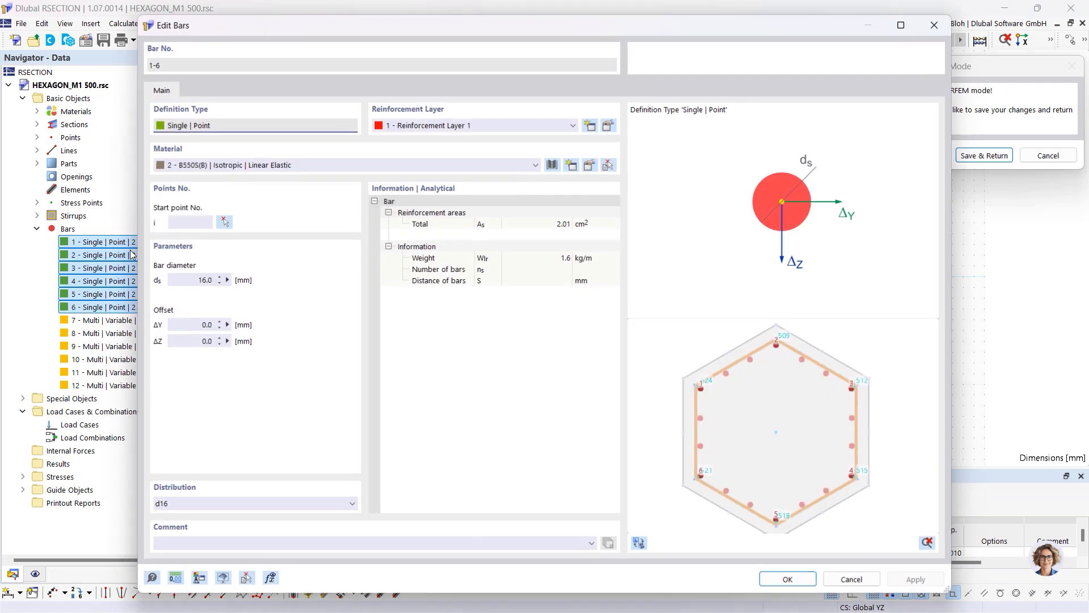
pyautogui.click(591, 126)
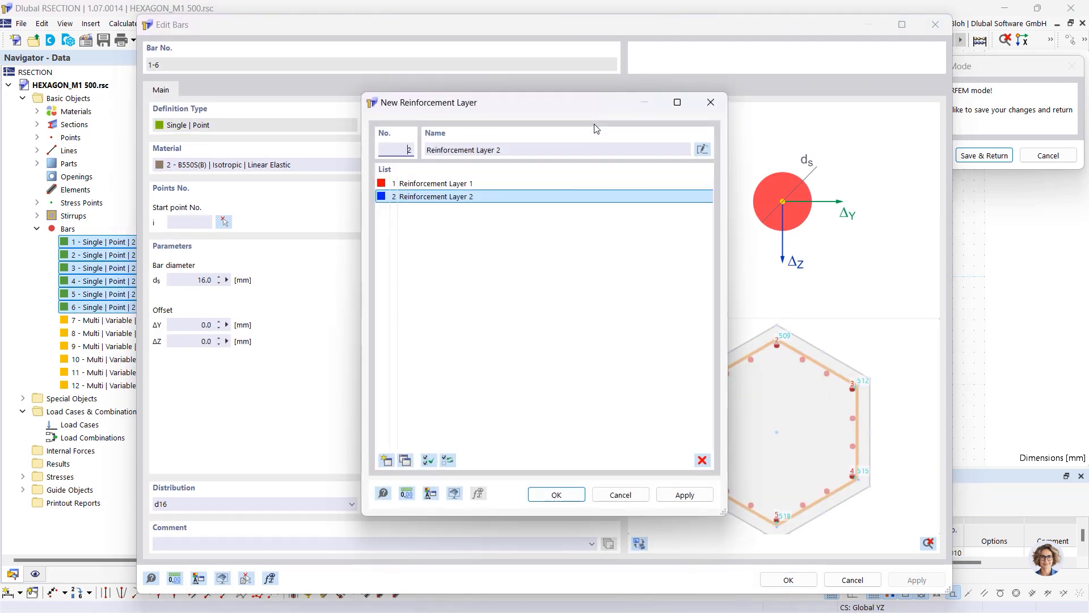
pyautogui.click(553, 492)
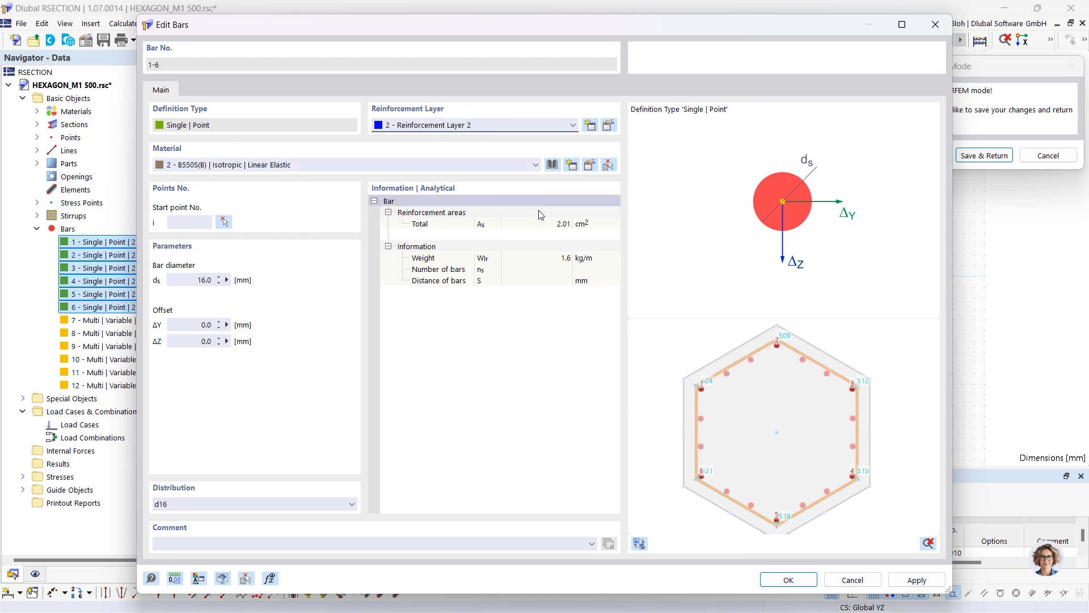
pyautogui.click(777, 577)
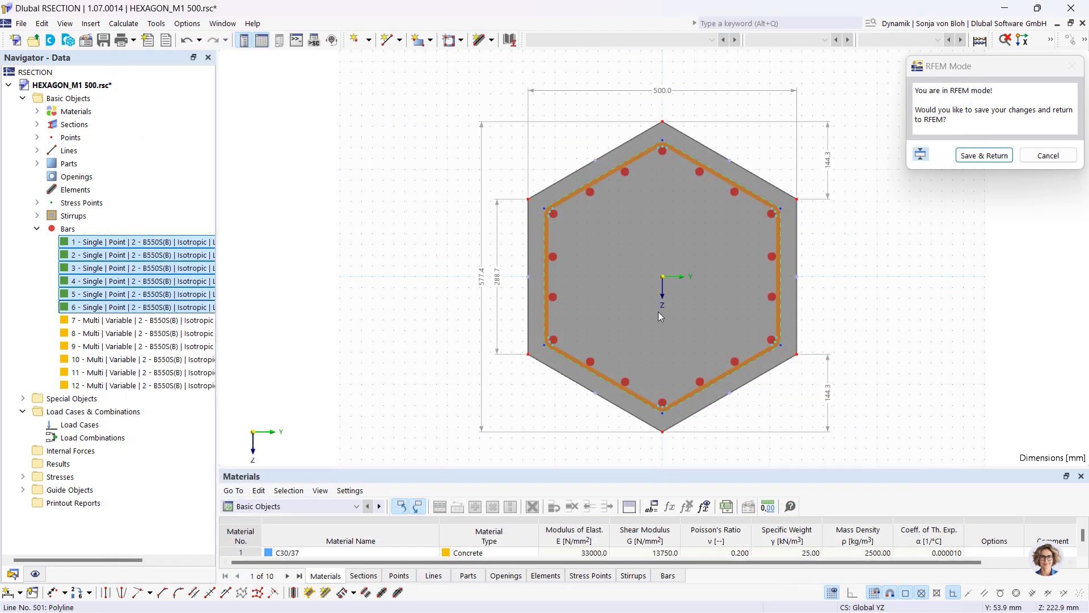
# Save the layered section back to RFEM and accept the member settings after checking the second longitudinal reinforcement item
pyautogui.click(985, 156)
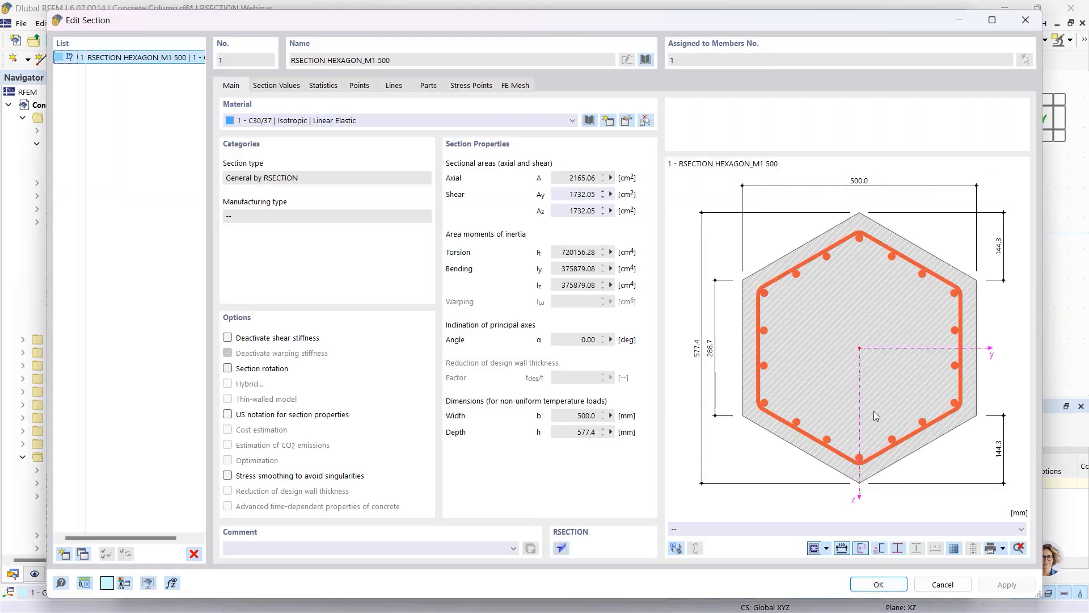
pyautogui.click(882, 584)
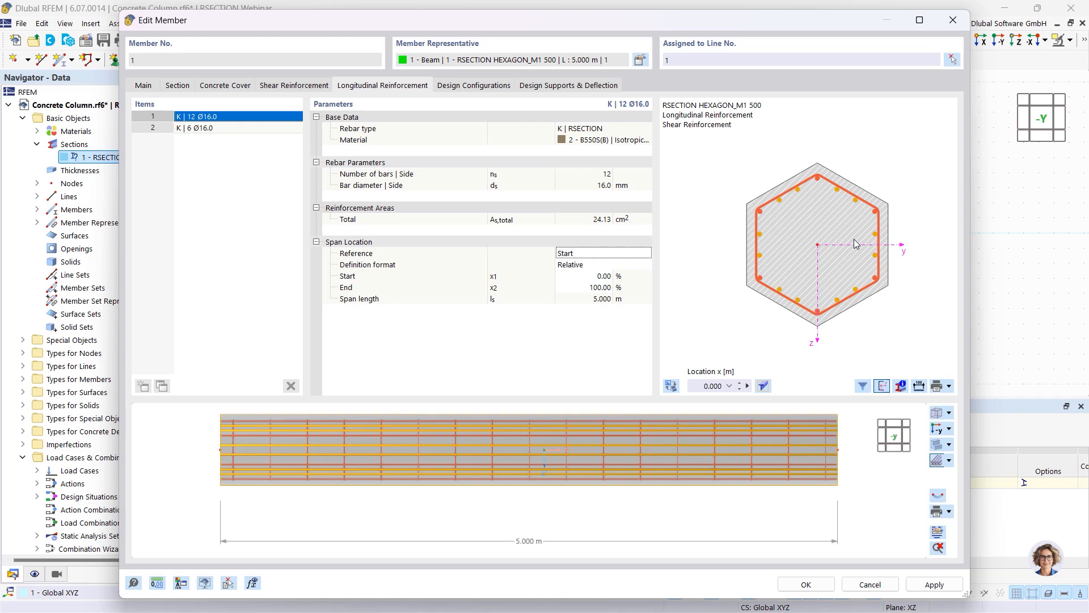
pyautogui.click(235, 128)
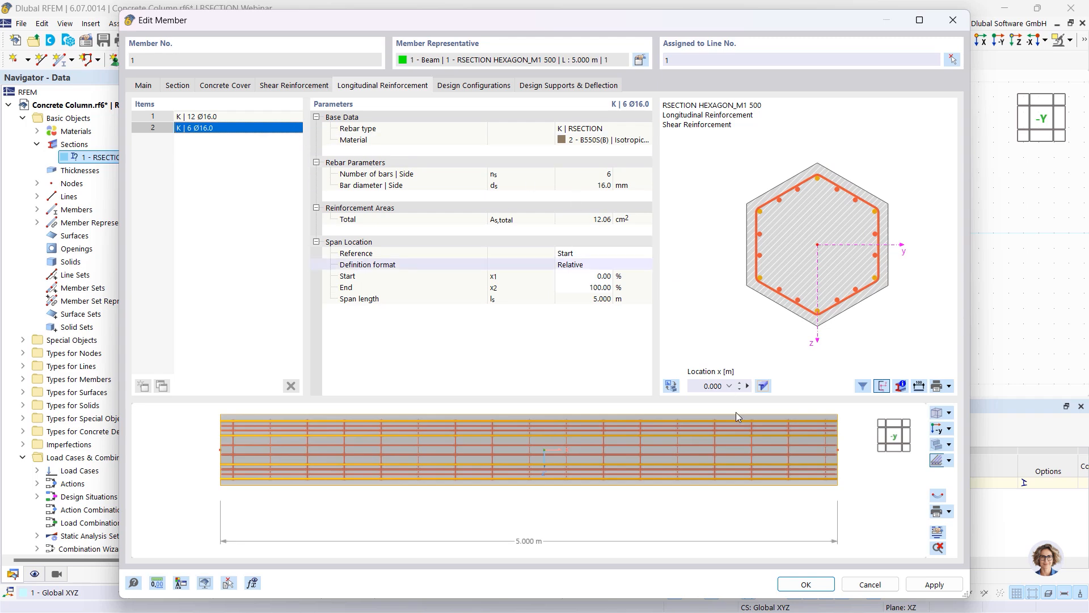
pyautogui.click(787, 585)
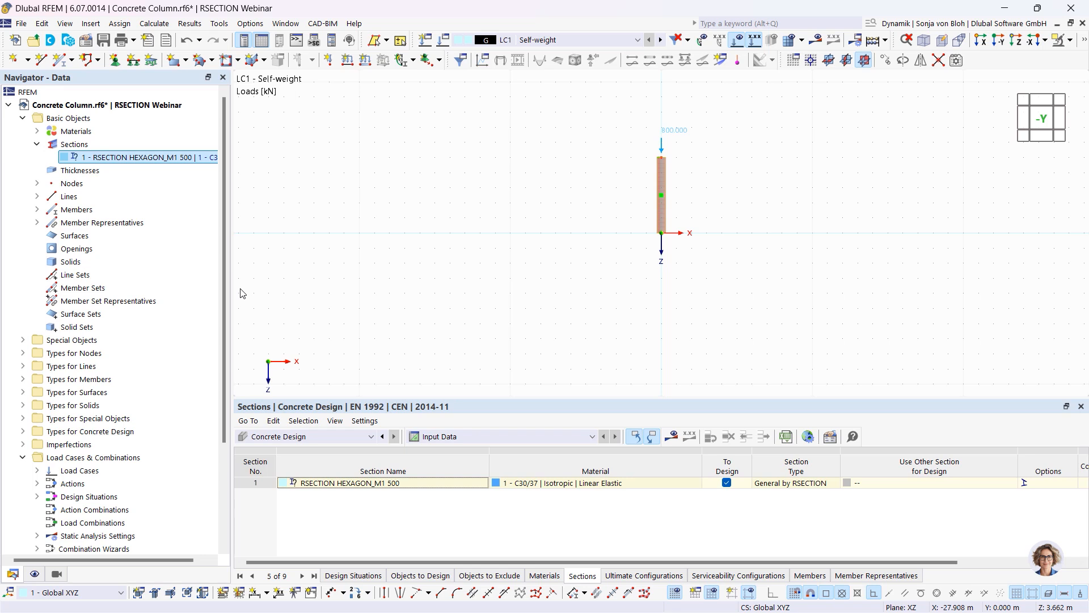
# Exclude the serviceability design situations DS2, DS3 and DS4 from the concrete design
pyautogui.click(354, 575)
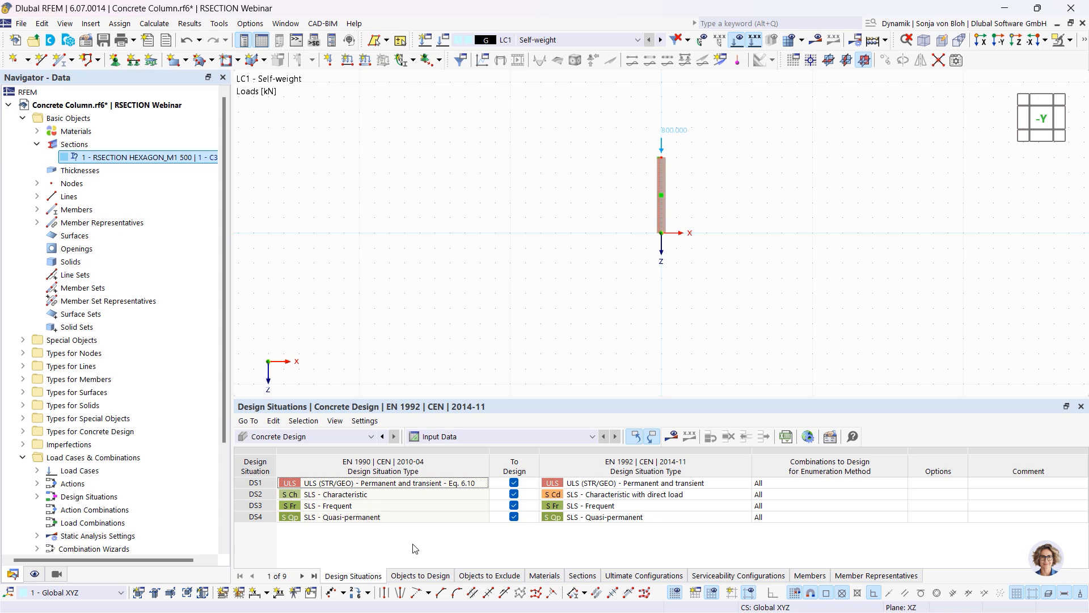
pyautogui.click(513, 516)
pyautogui.click(514, 505)
pyautogui.click(513, 493)
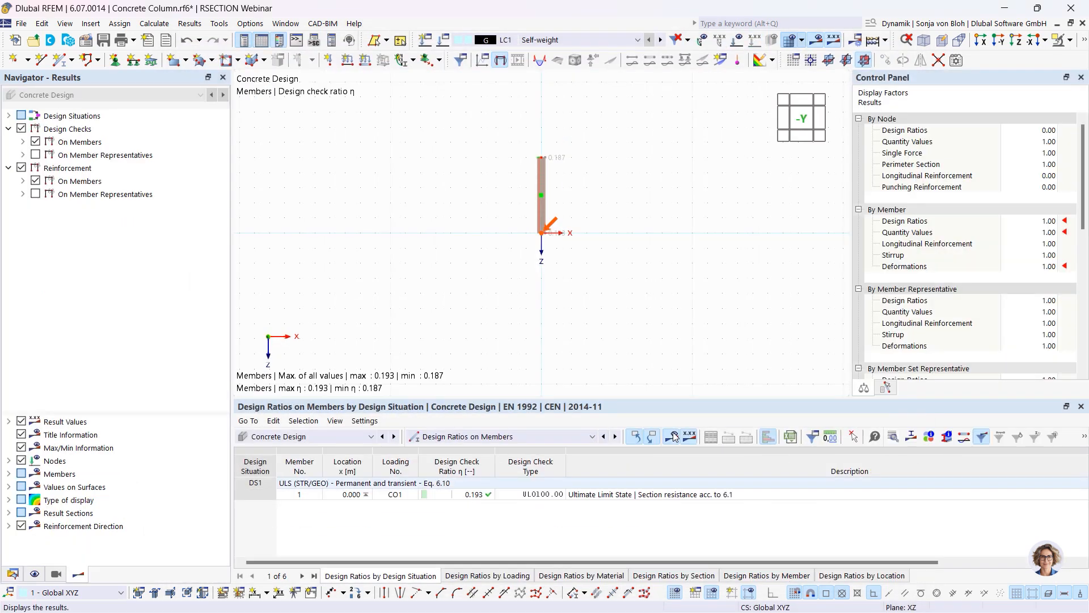
# Display the concrete design results for the column in the model view
pyautogui.click(673, 436)
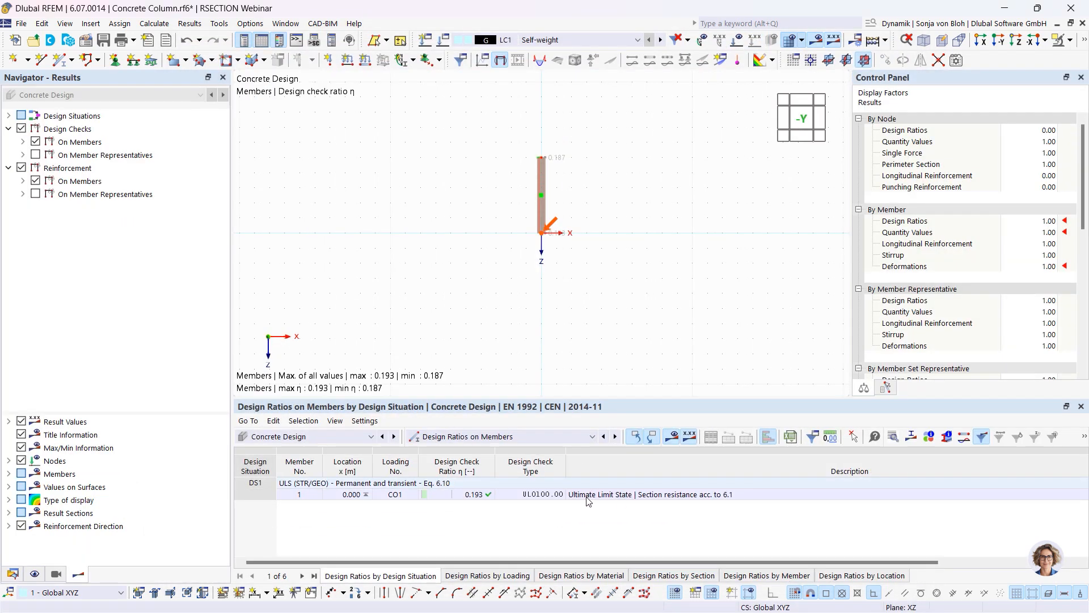
# Examine the design check details for the ULS section resistance, including the provided reinforcement values
pyautogui.click(640, 498)
pyautogui.doubleClick(639, 495)
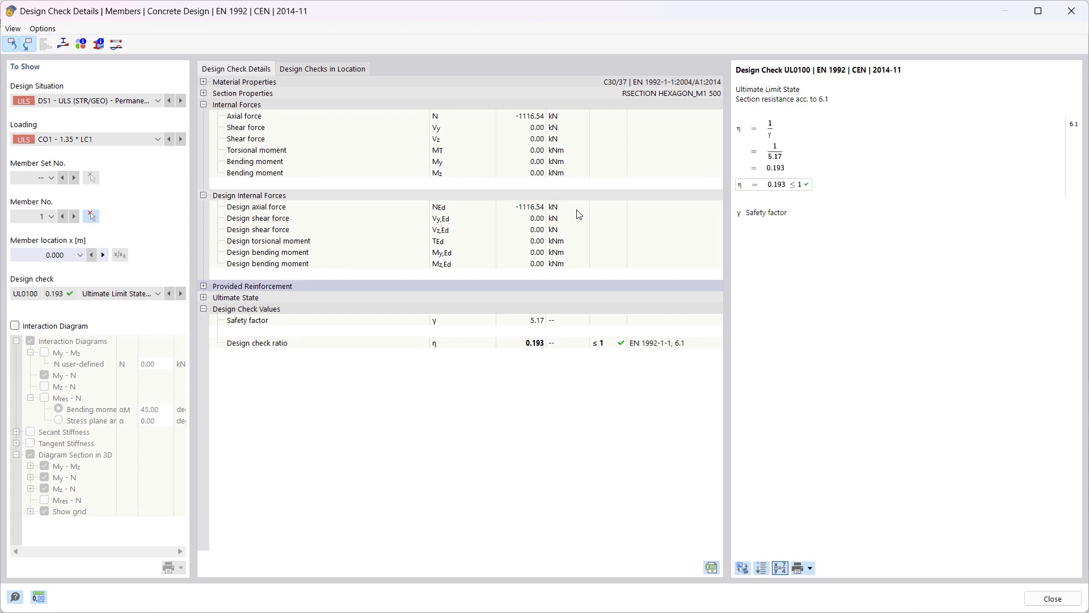
pyautogui.click(203, 286)
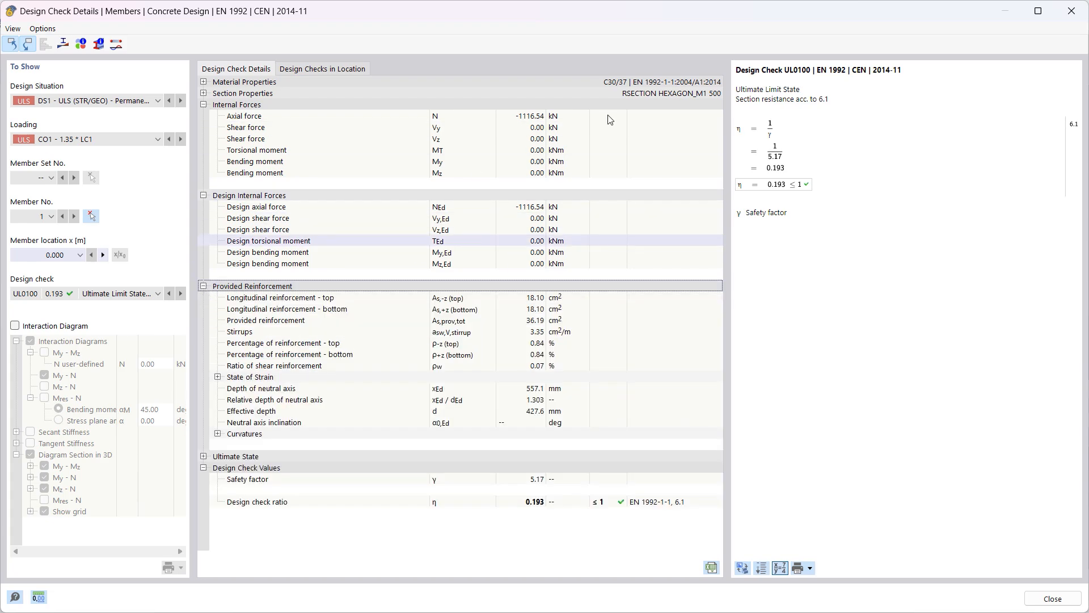
pyautogui.click(1072, 10)
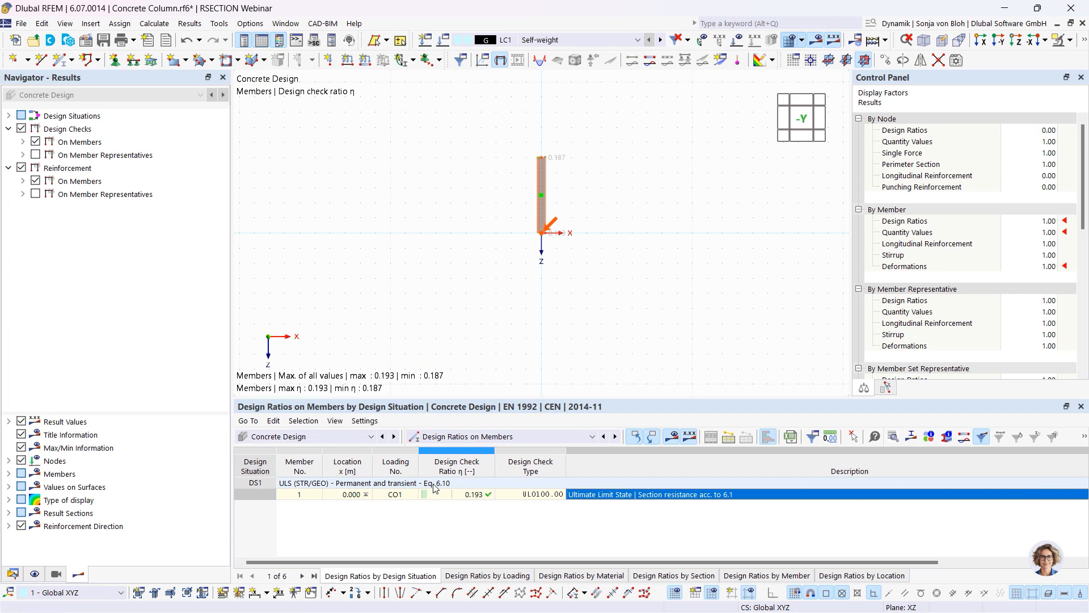
# Switch to RSECTION and import Brückenquerschnitt.dxf as a DXF template for further editing, with material C30/37
pyautogui.moveTo(269, 597)
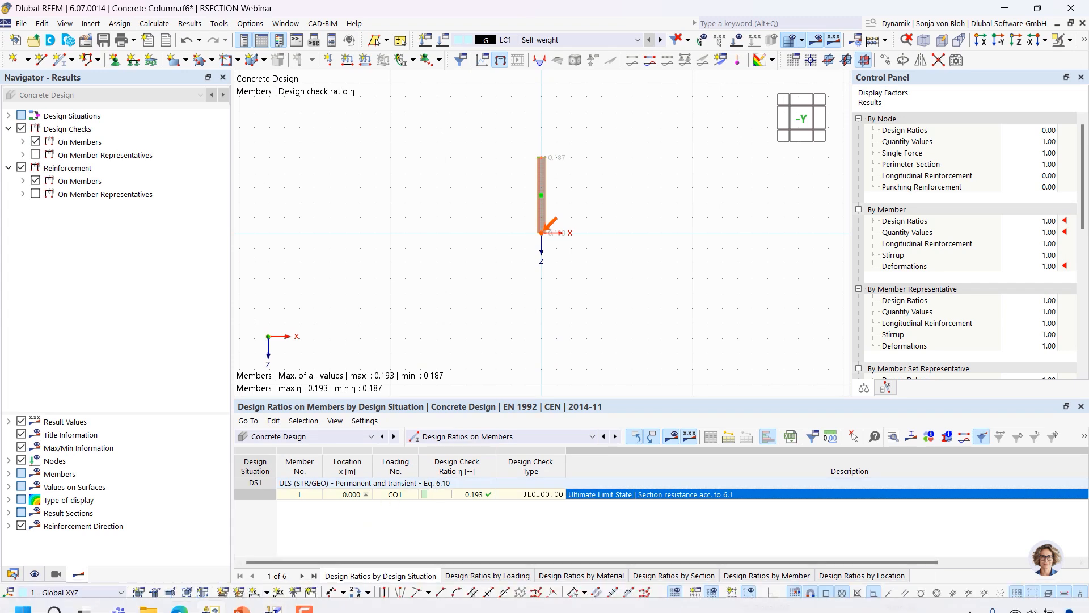
pyautogui.click(273, 606)
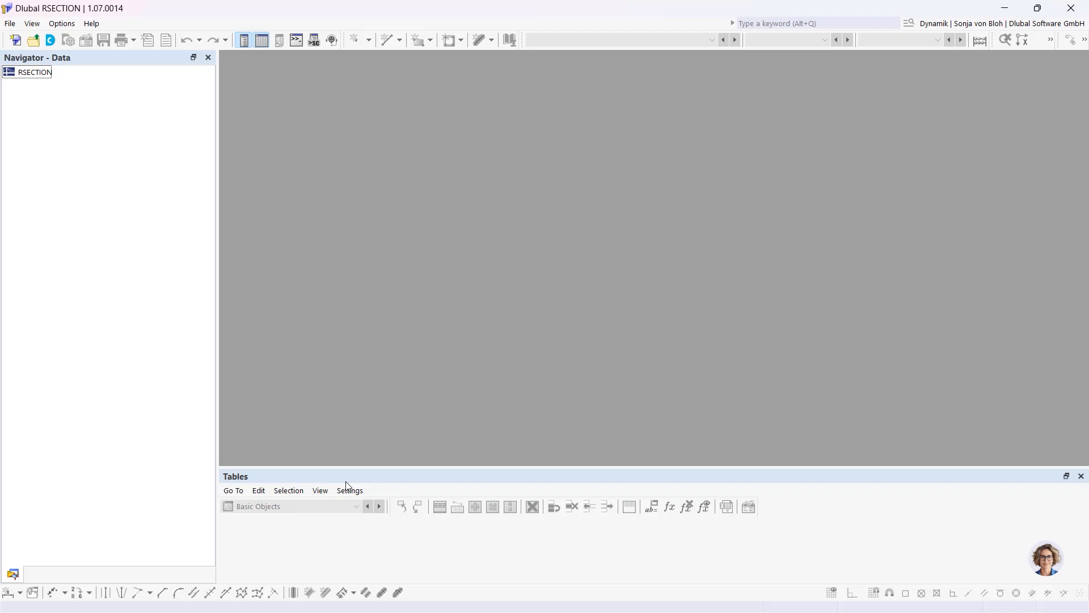
pyautogui.click(10, 23)
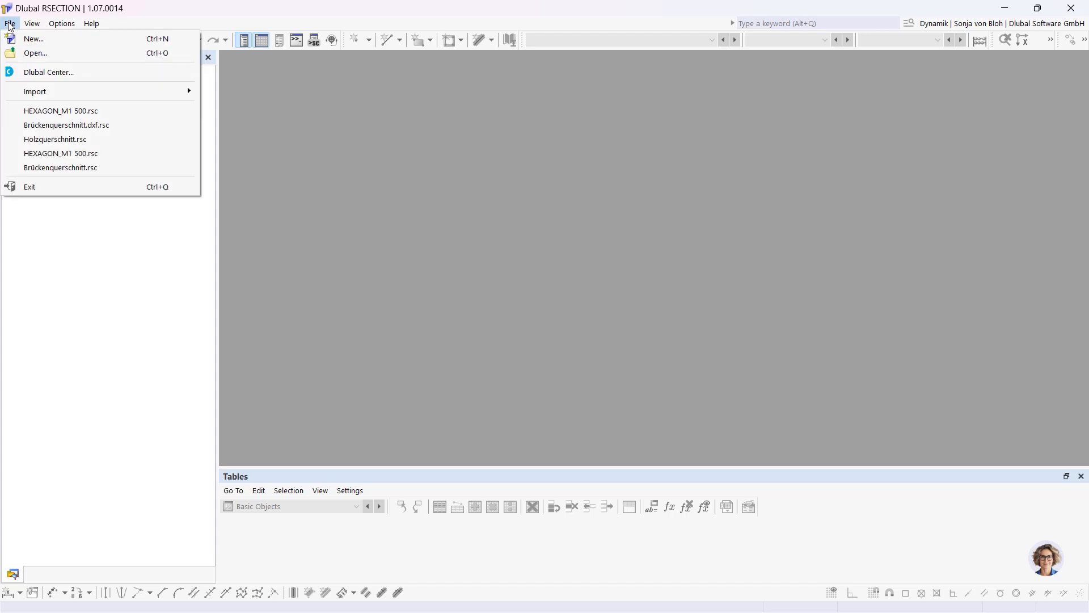
pyautogui.moveTo(186, 91)
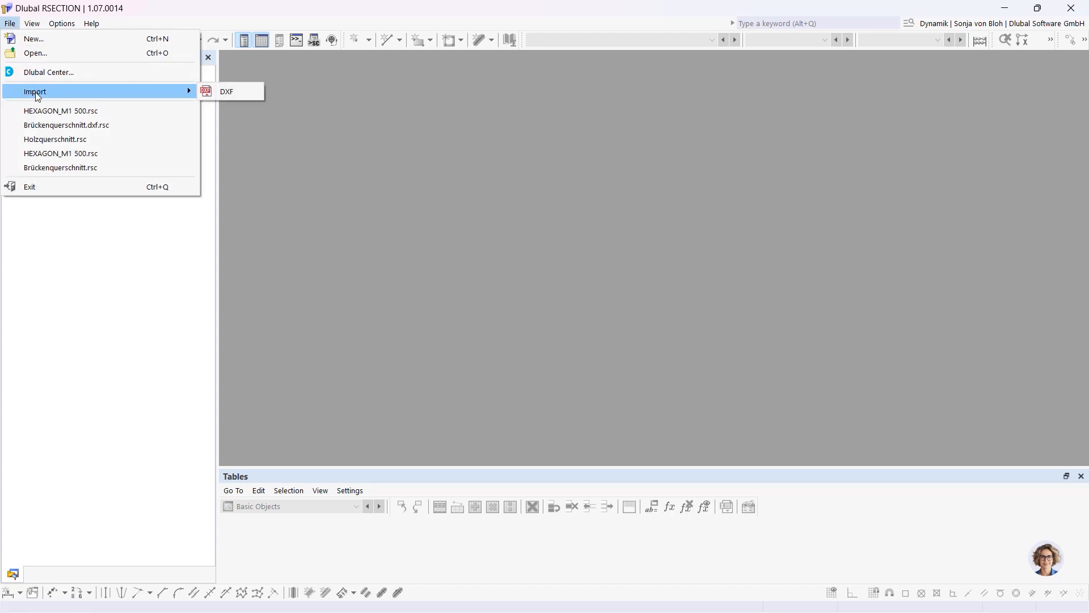
pyautogui.click(227, 92)
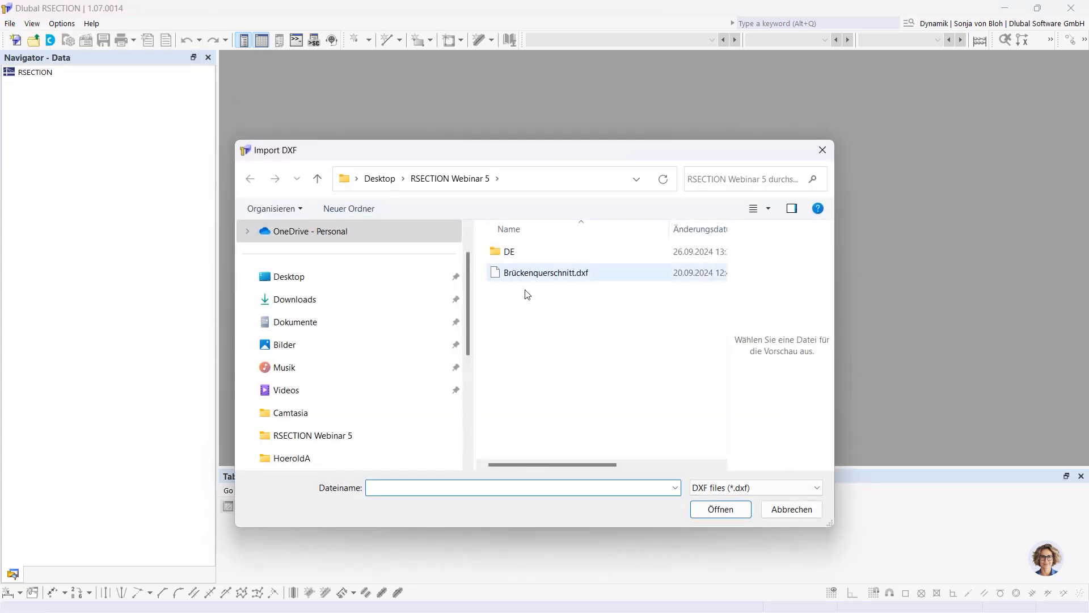
pyautogui.click(559, 274)
pyautogui.click(719, 510)
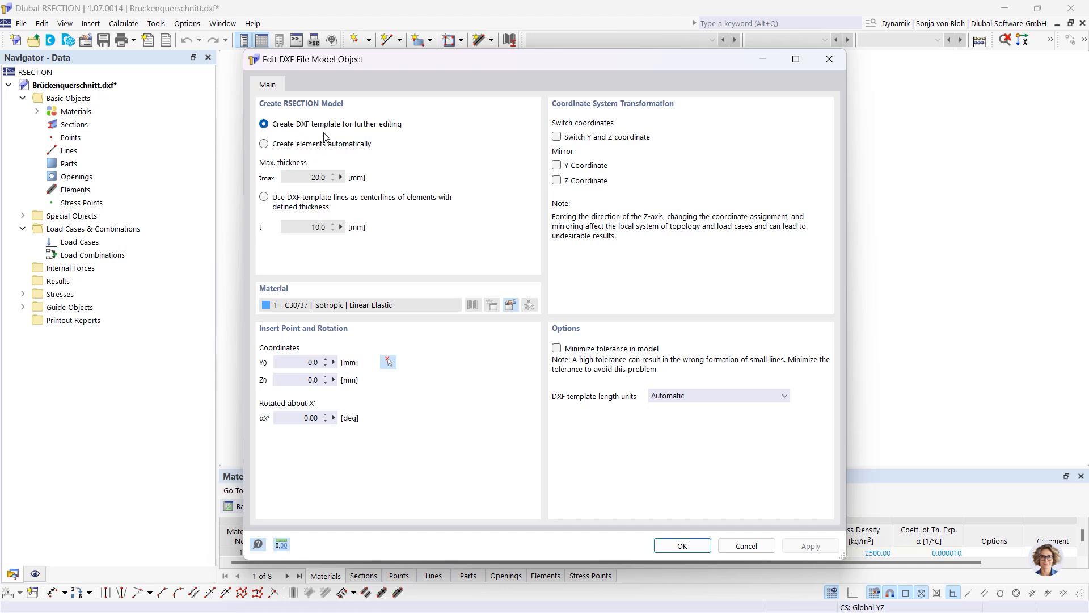
pyautogui.click(672, 546)
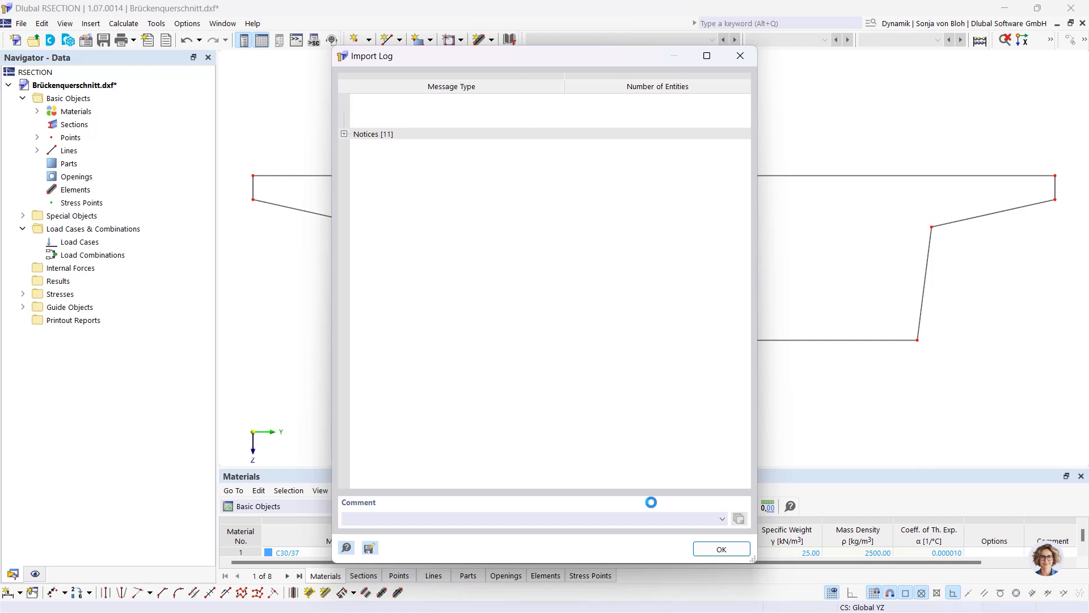
pyautogui.click(712, 548)
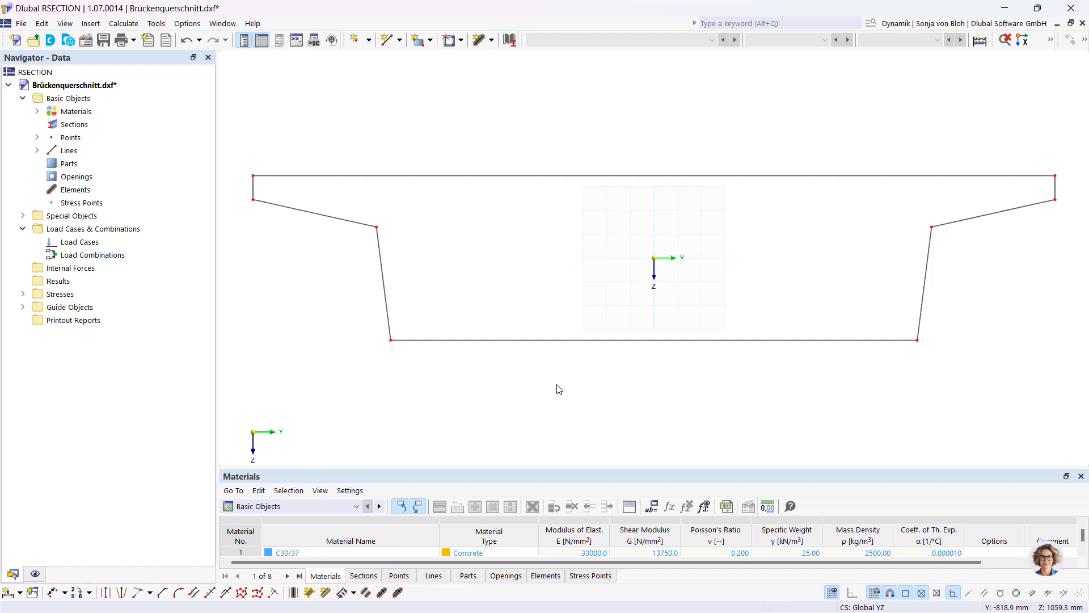
# Enable concrete reinforcement in the model's base data and set the default concrete cover to 50 mm
pyautogui.rightClick(84, 102)
pyautogui.click(113, 108)
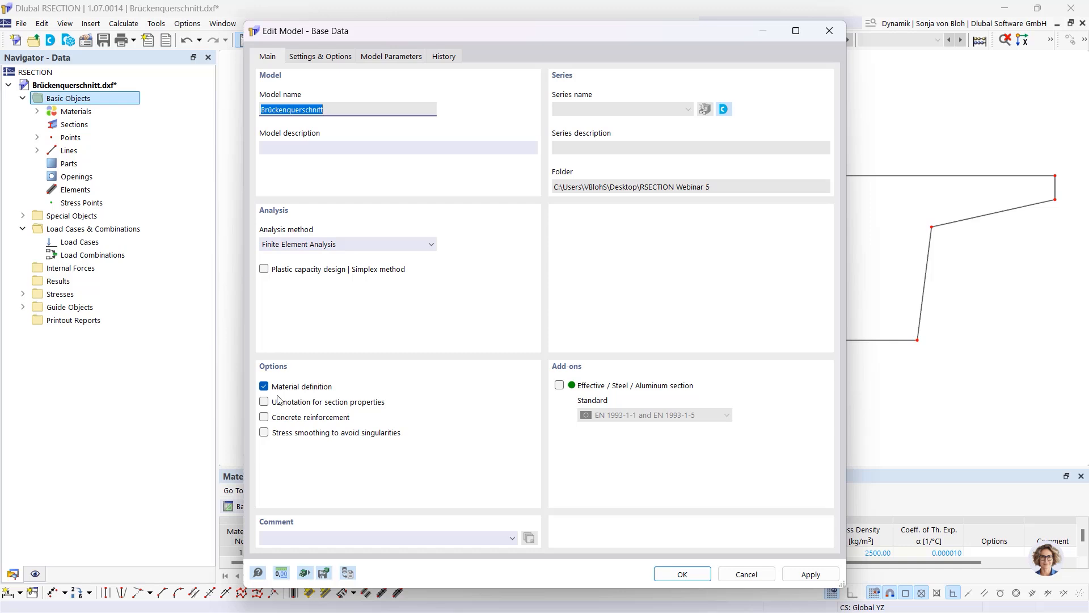
pyautogui.click(264, 417)
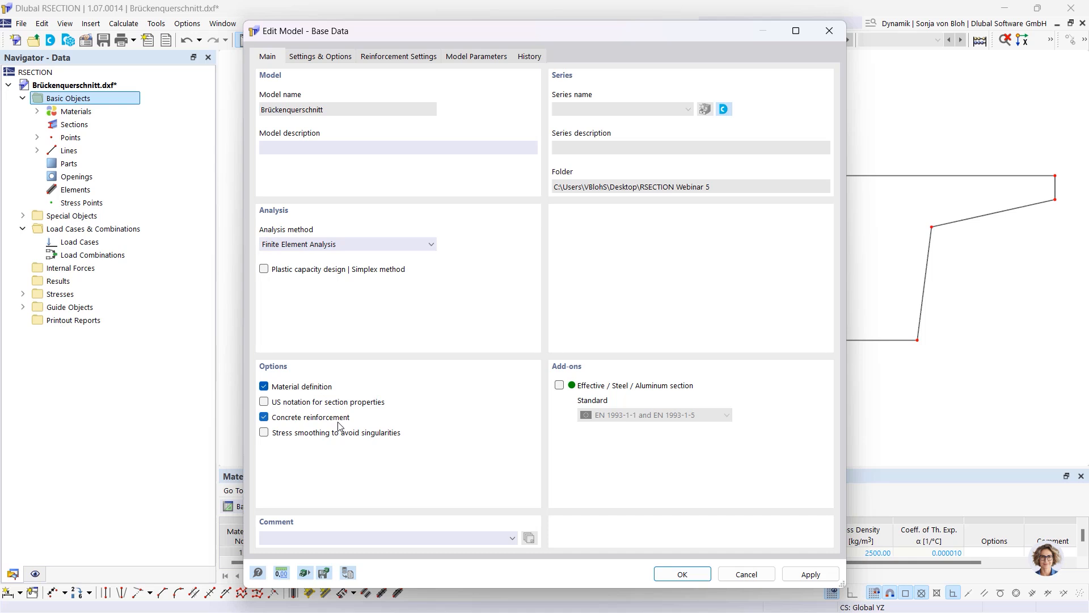
pyautogui.click(412, 62)
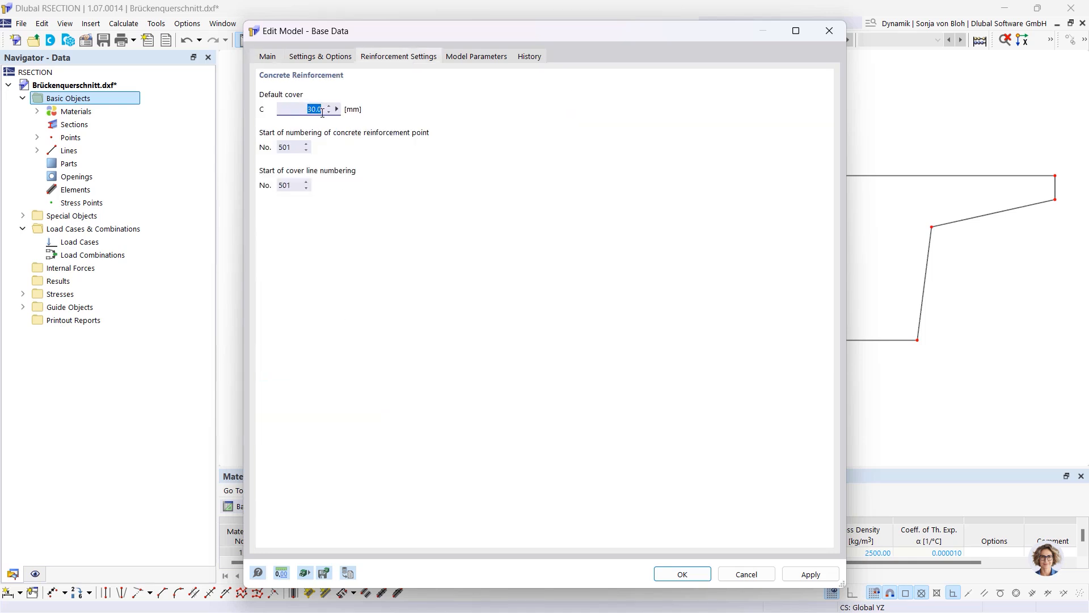
pyautogui.write('50')
pyautogui.click(679, 574)
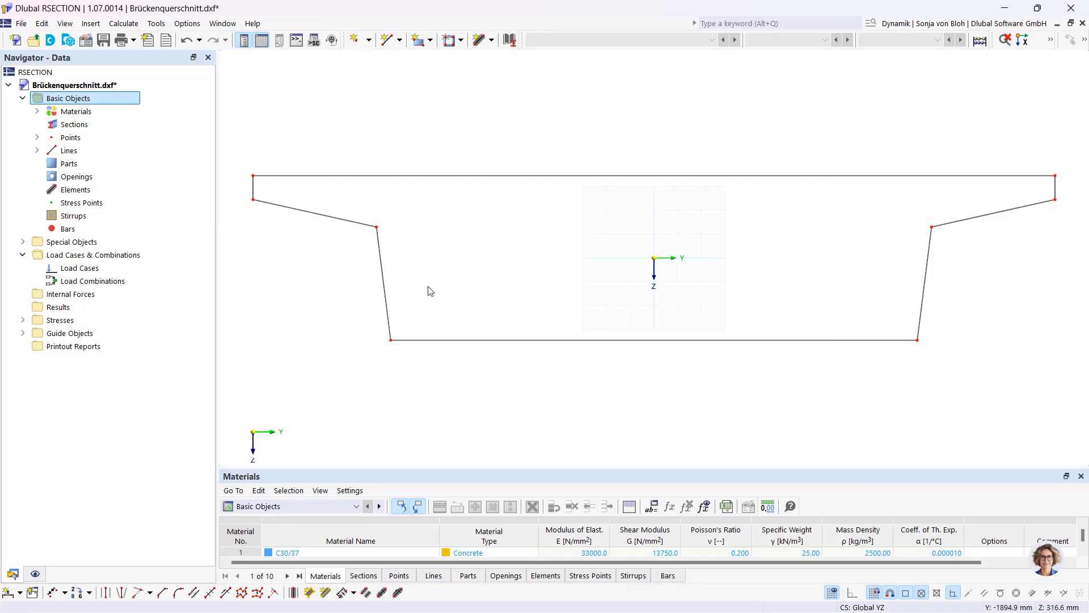
# Create a C30/37 part from the closed boundary lines of the imported bridge outline
pyautogui.click(431, 41)
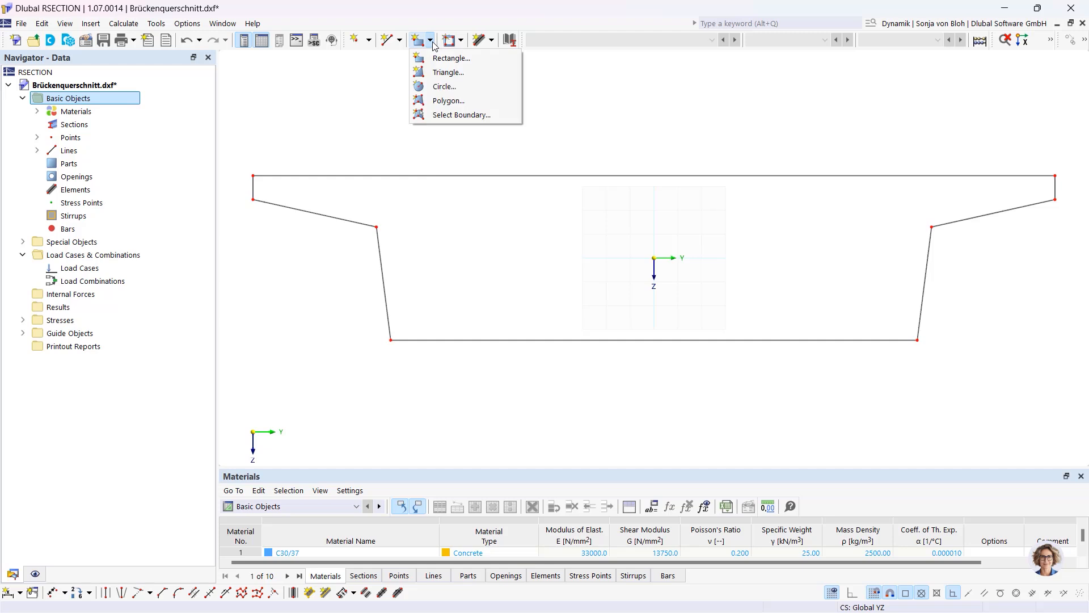
pyautogui.click(443, 115)
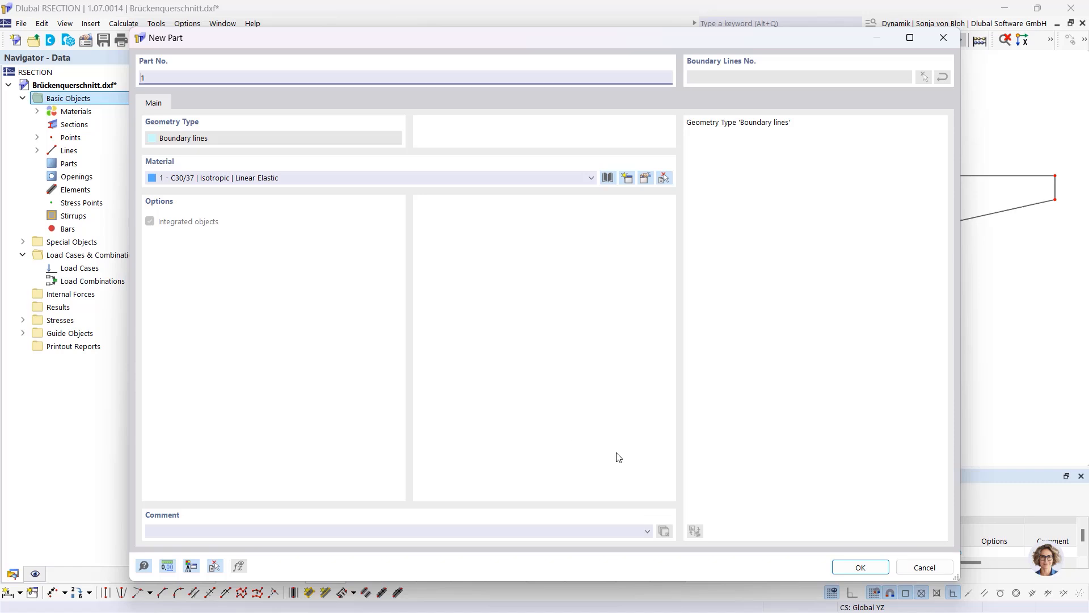
pyautogui.click(860, 568)
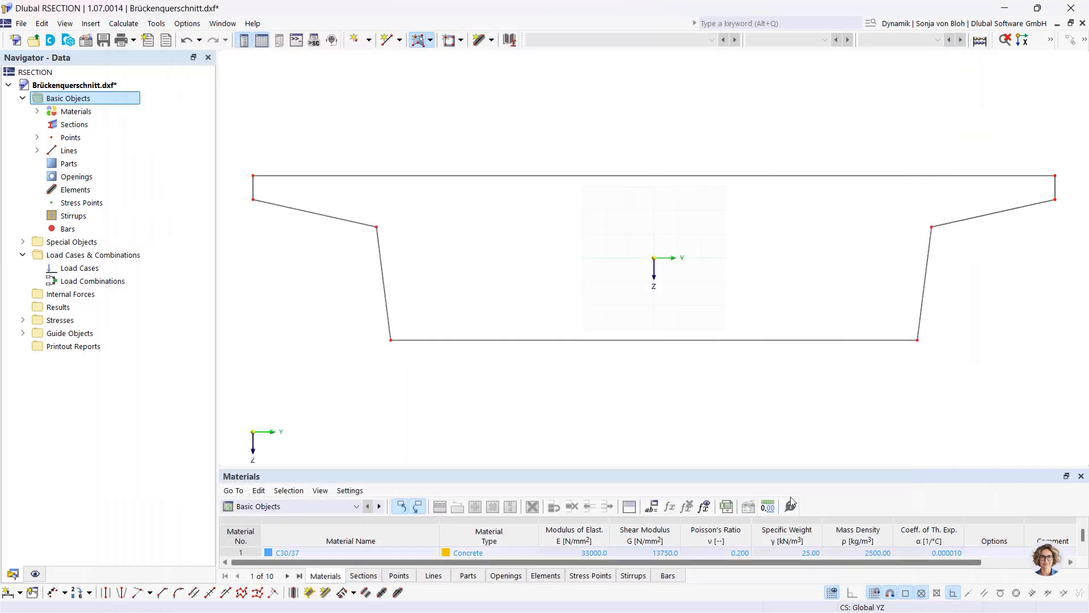
pyautogui.click(573, 339)
pyautogui.press('Escape')
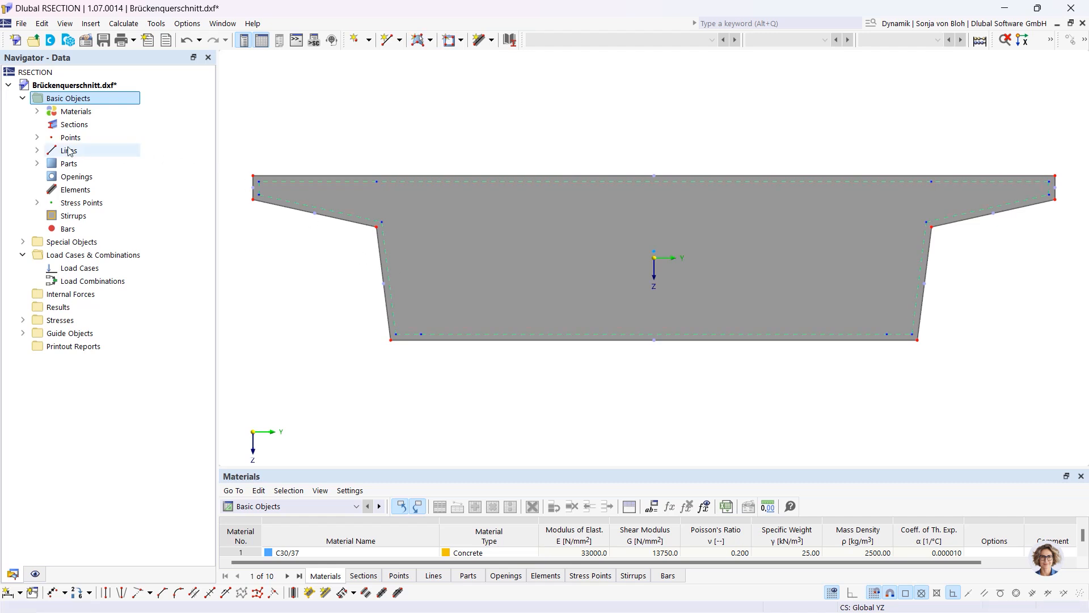
# Change the reinforcing steel material 2 to B500S(B) from the EN 1992-1-1 Reinforcing steel B series
pyautogui.click(38, 112)
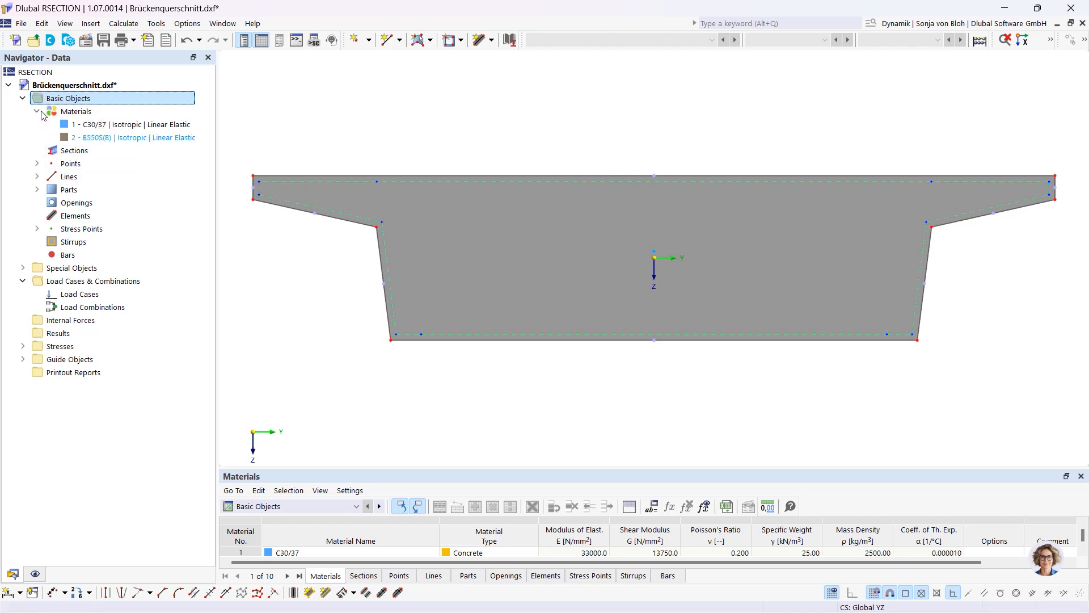
pyautogui.doubleClick(108, 140)
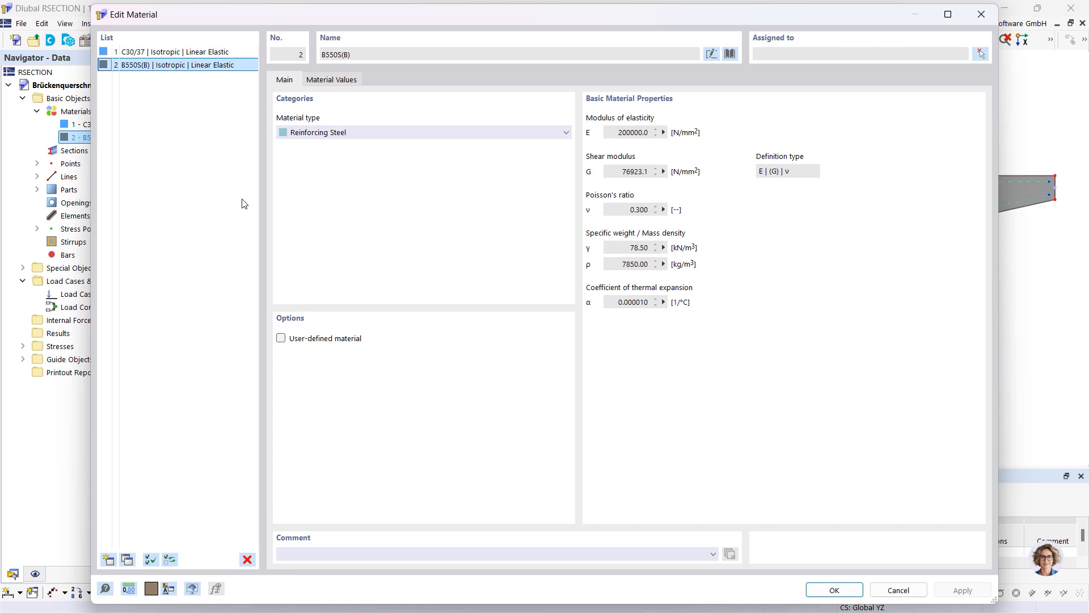
pyautogui.click(731, 53)
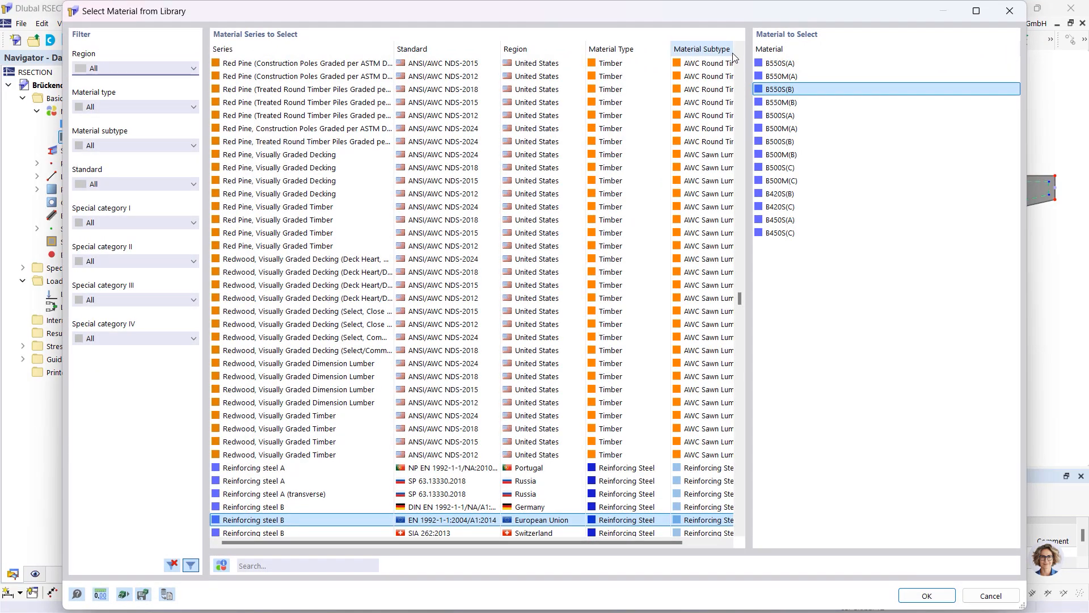
pyautogui.click(792, 142)
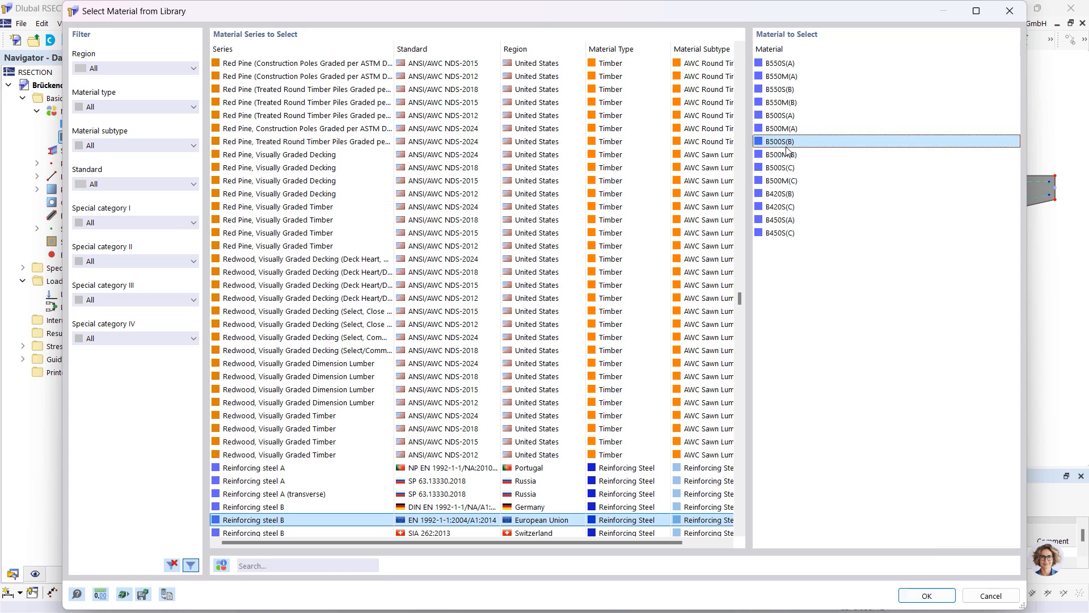
pyautogui.click(927, 595)
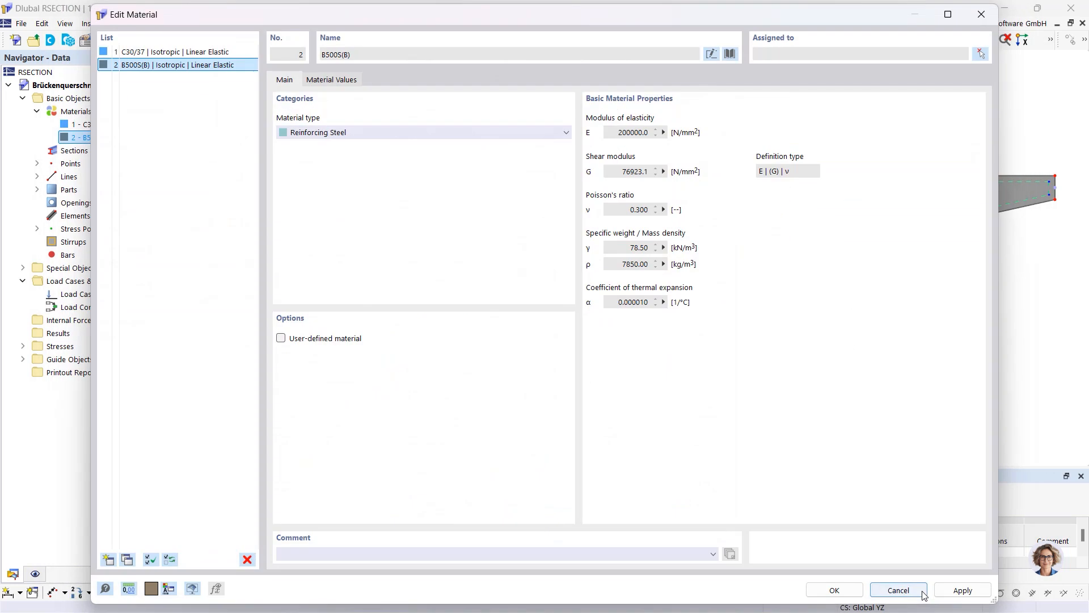
pyautogui.click(839, 590)
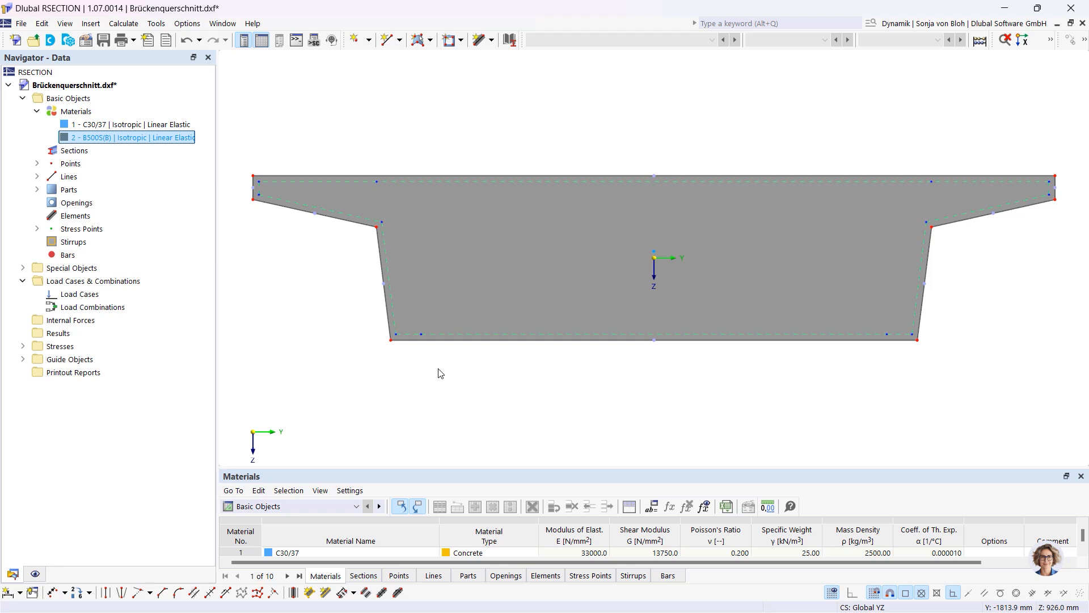
# Create a closed 14 mm stirrup in B500S(B) around the central web, through its two upper and two outer lower cover points
pyautogui.rightClick(70, 242)
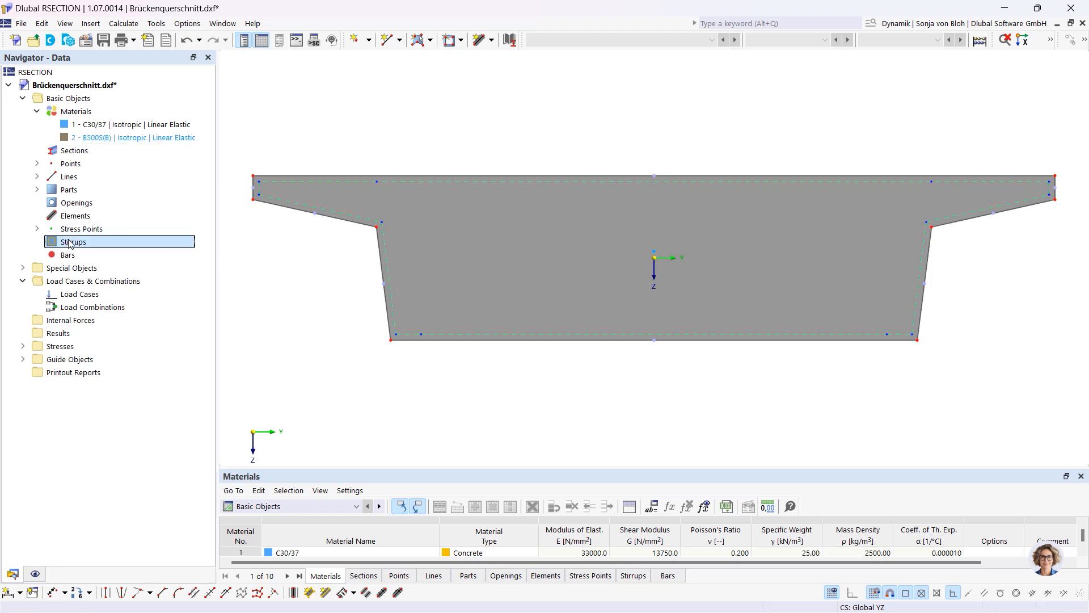
pyautogui.click(112, 264)
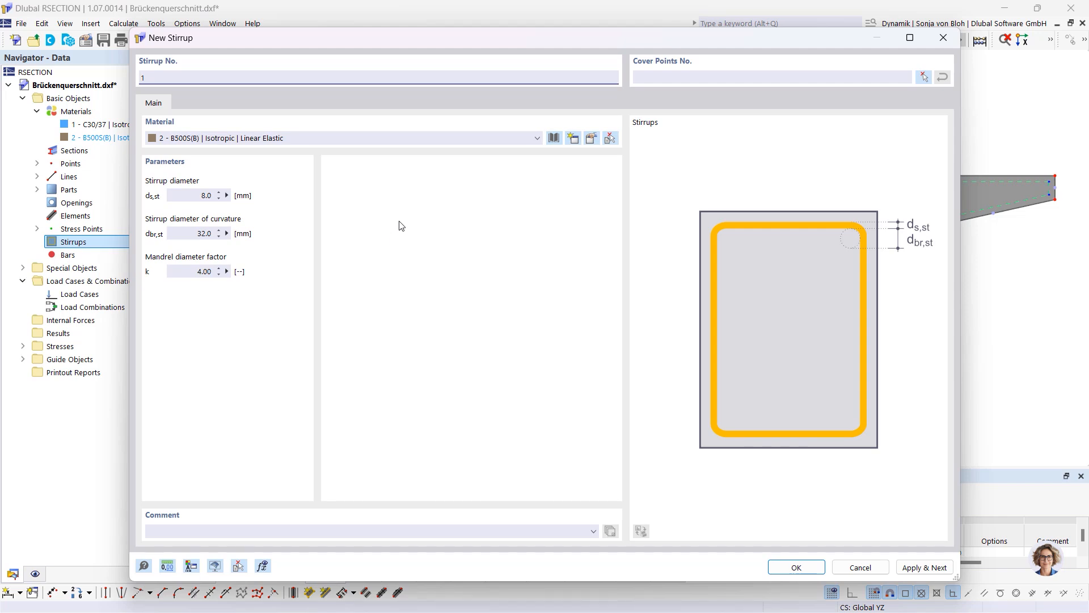
pyautogui.moveTo(176, 192); pyautogui.dragTo(269, 209)
pyautogui.write('14')
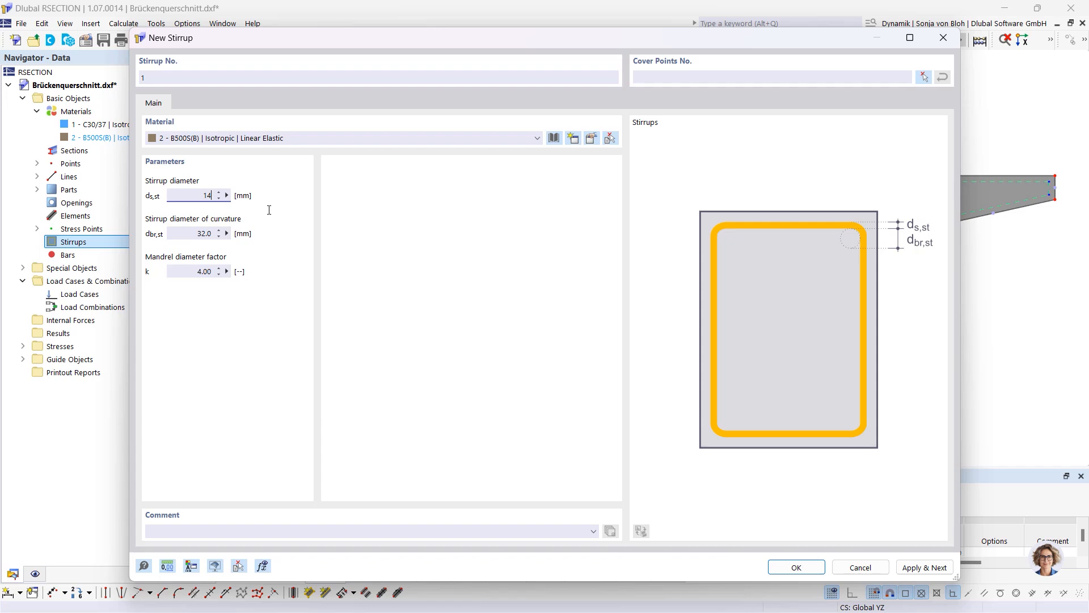
pyautogui.click(922, 78)
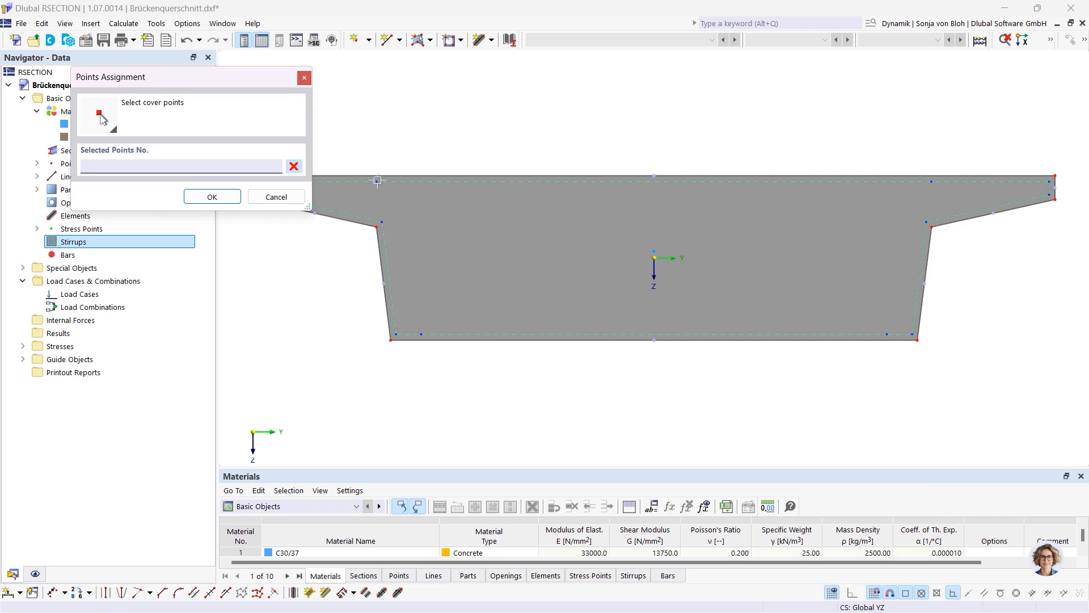
pyautogui.click(377, 181)
pyautogui.click(932, 182)
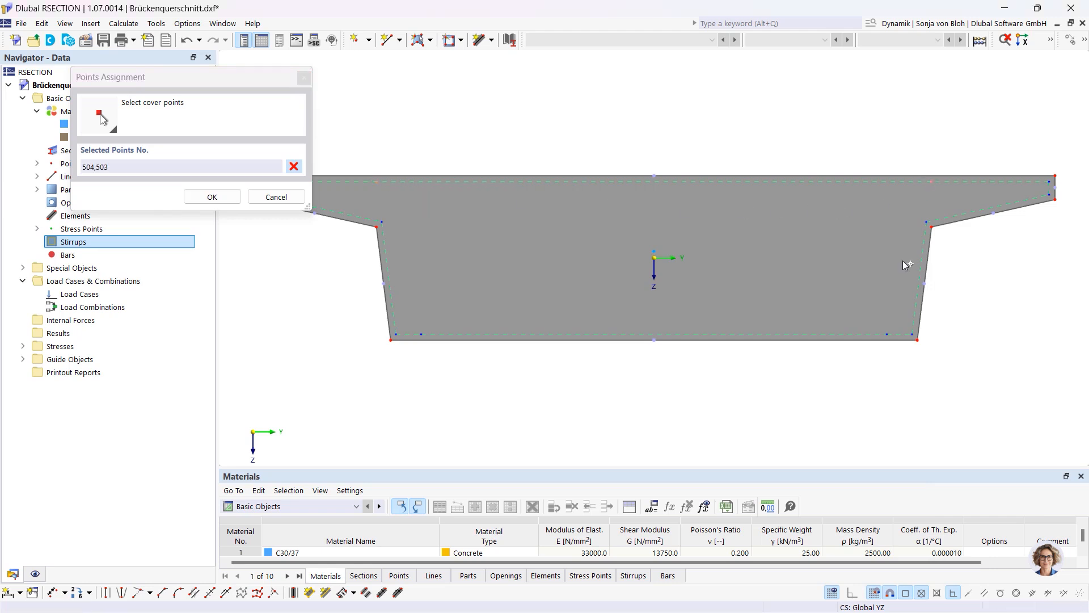
pyautogui.click(912, 334)
pyautogui.click(396, 334)
pyautogui.click(377, 181)
pyautogui.click(221, 194)
pyautogui.click(925, 567)
# Create a closed 12 mm stirrup in B500S(B) through the four cover points of the left cantilever
pyautogui.moveTo(333, 39); pyautogui.dragTo(393, 114)
pyautogui.click(247, 267)
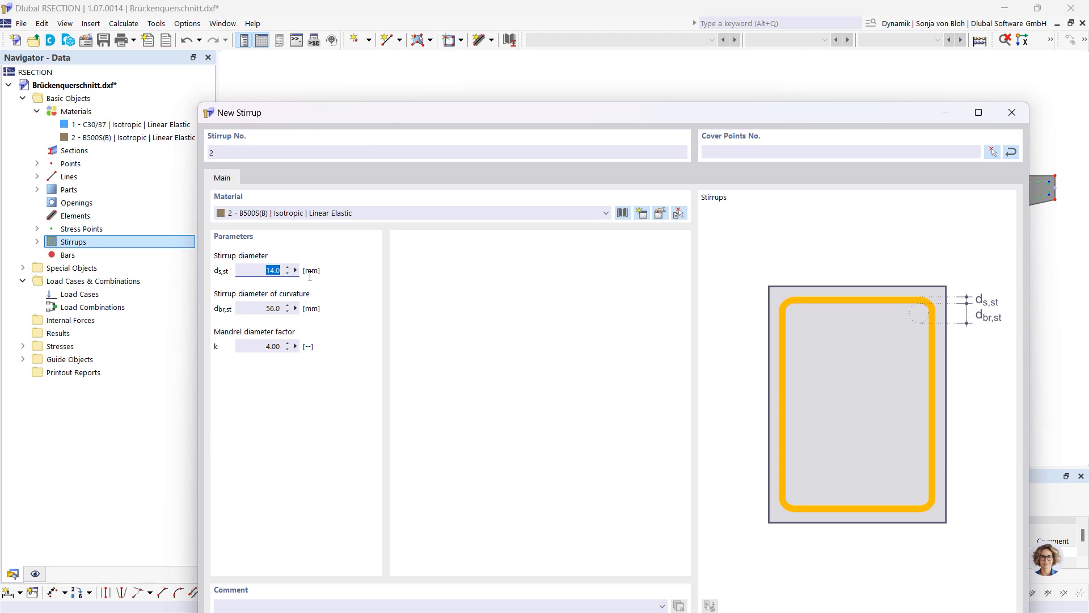
pyautogui.write('12')
pyautogui.click(993, 152)
pyautogui.click(383, 222)
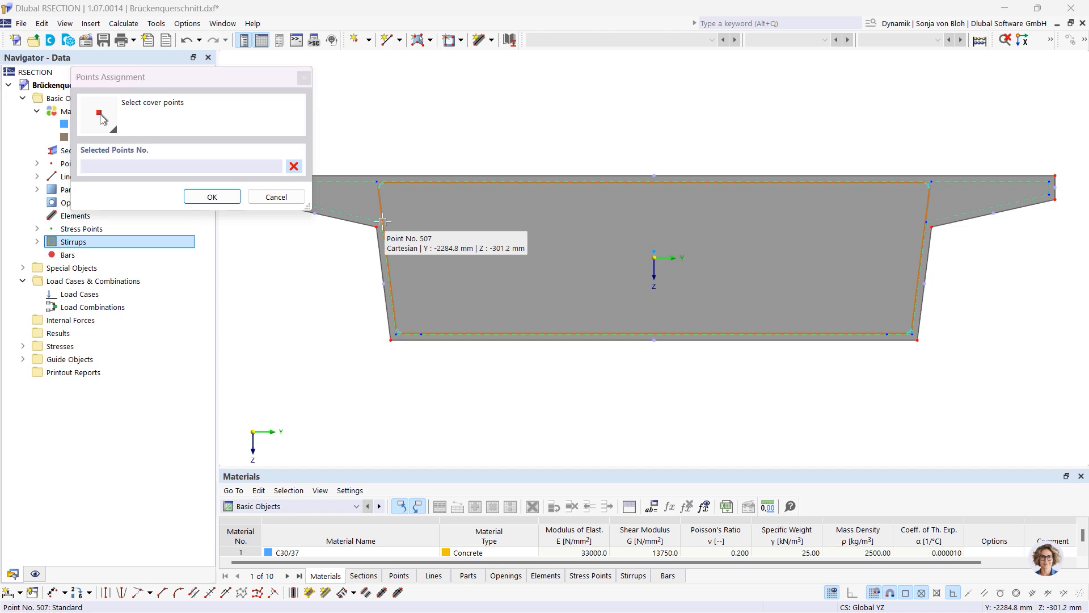
pyautogui.scroll(-1, 468, 233)
pyautogui.scroll(-1, 468, 237)
pyautogui.click(325, 201)
pyautogui.click(320, 207)
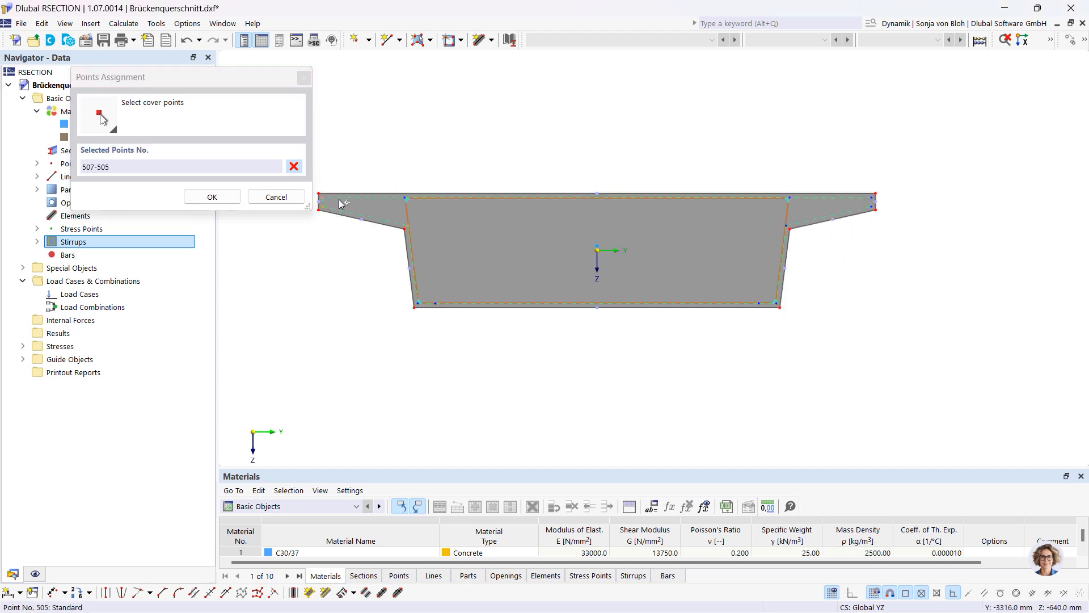
pyautogui.click(404, 199)
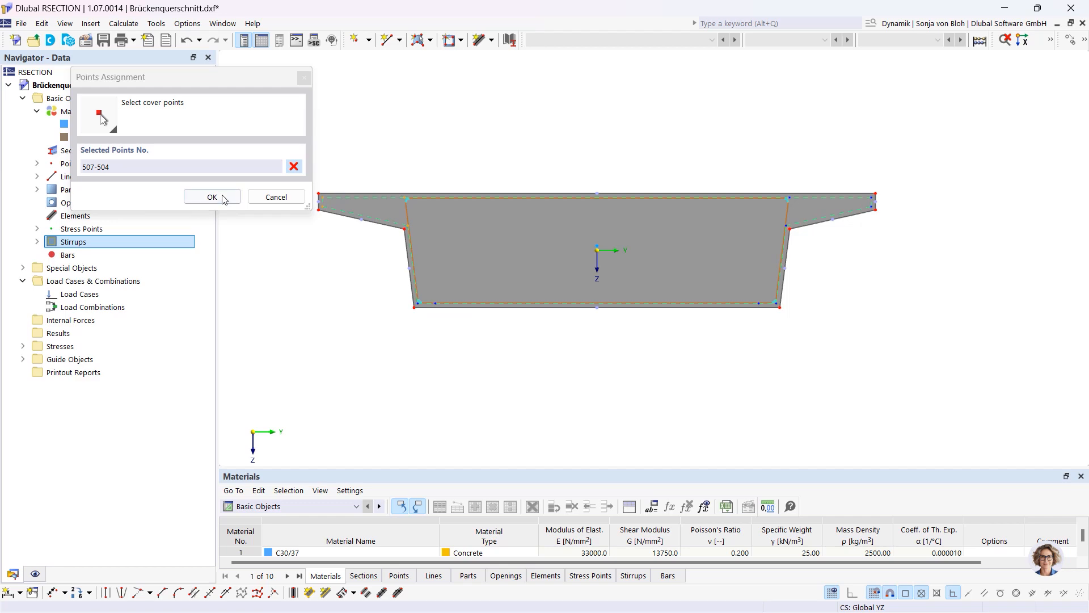
pyautogui.click(227, 197)
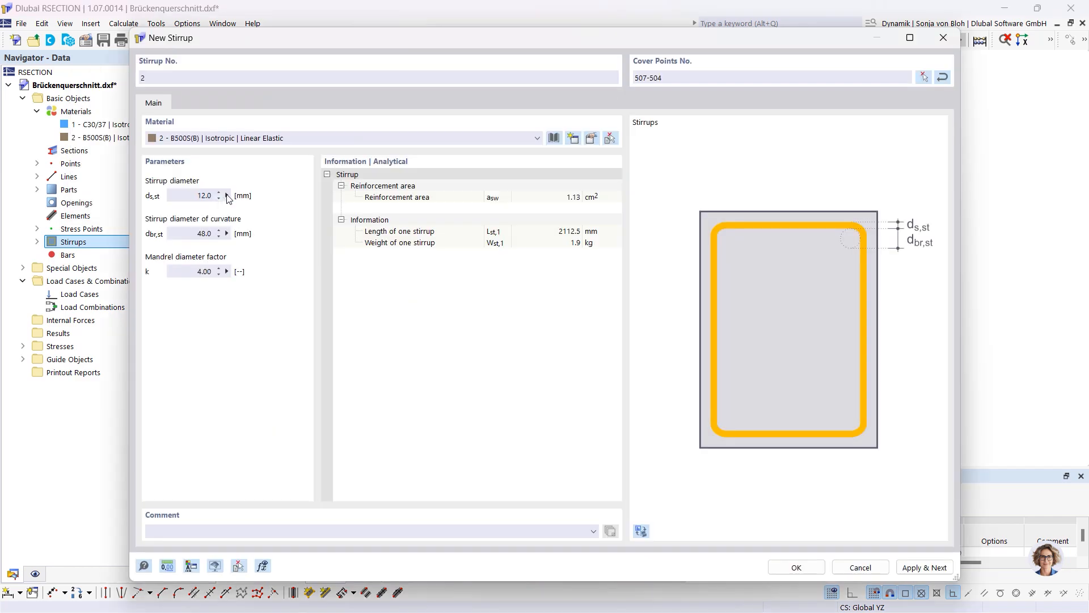
pyautogui.click(925, 568)
# Create a closed 12 mm stirrup in B500S(B) through the four cover points of the right cantilever
pyautogui.click(924, 77)
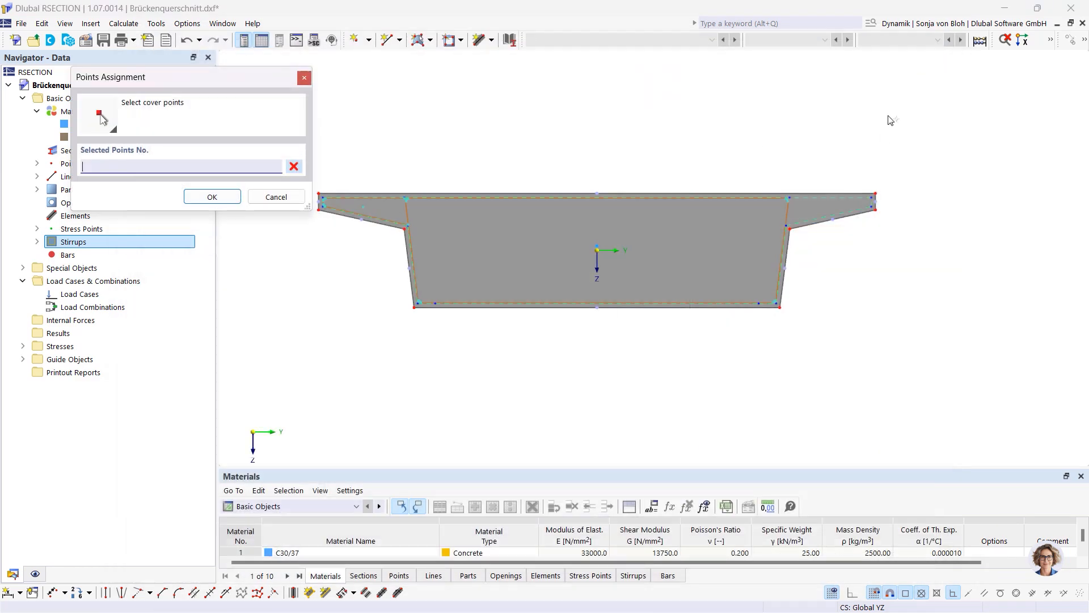
pyautogui.click(874, 198)
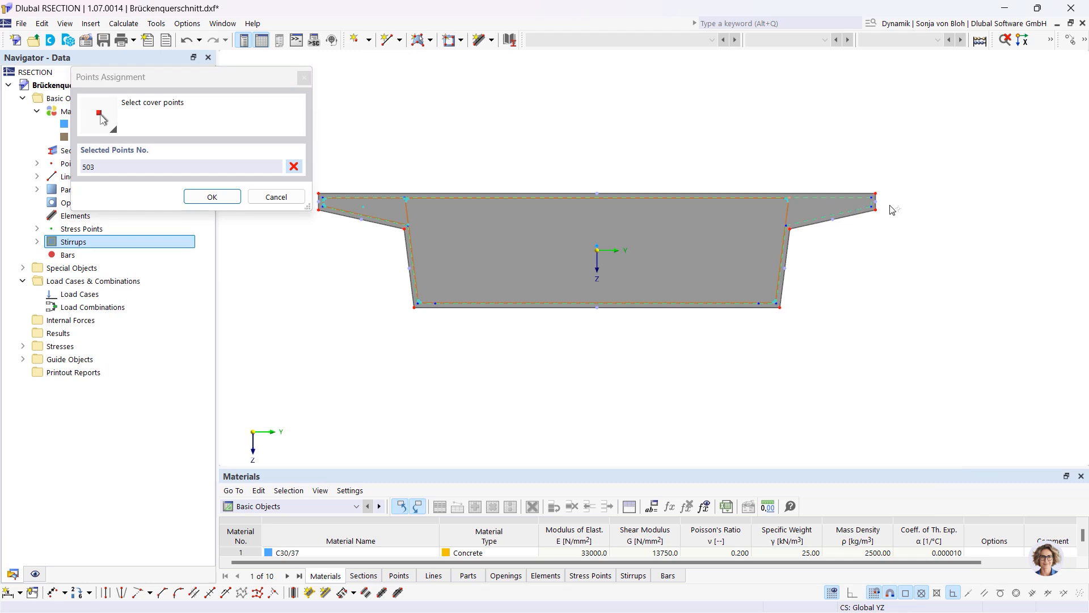
pyautogui.click(873, 206)
pyautogui.click(874, 210)
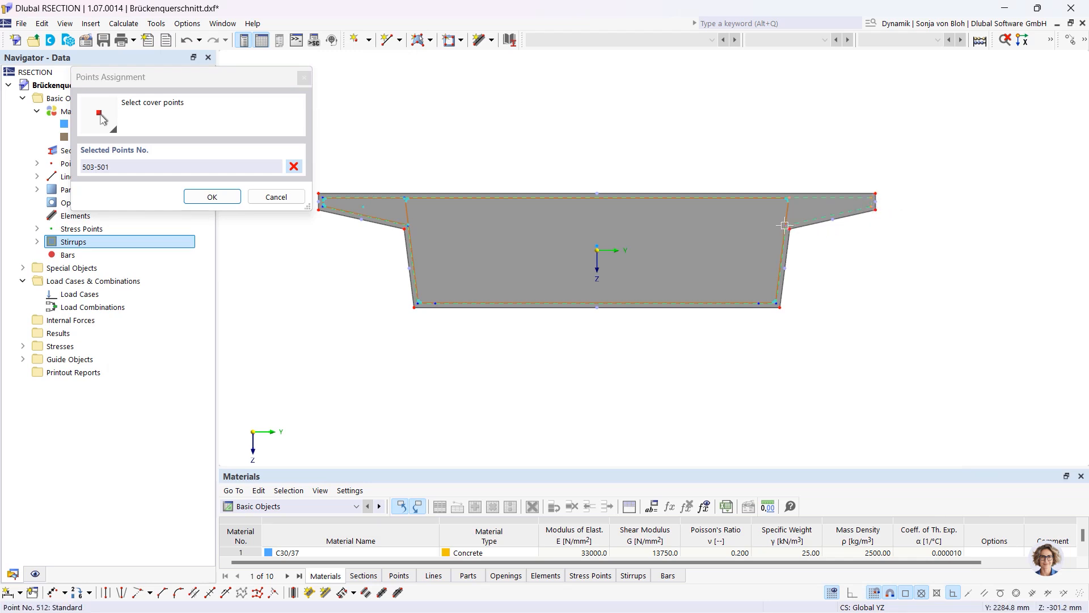
pyautogui.click(216, 197)
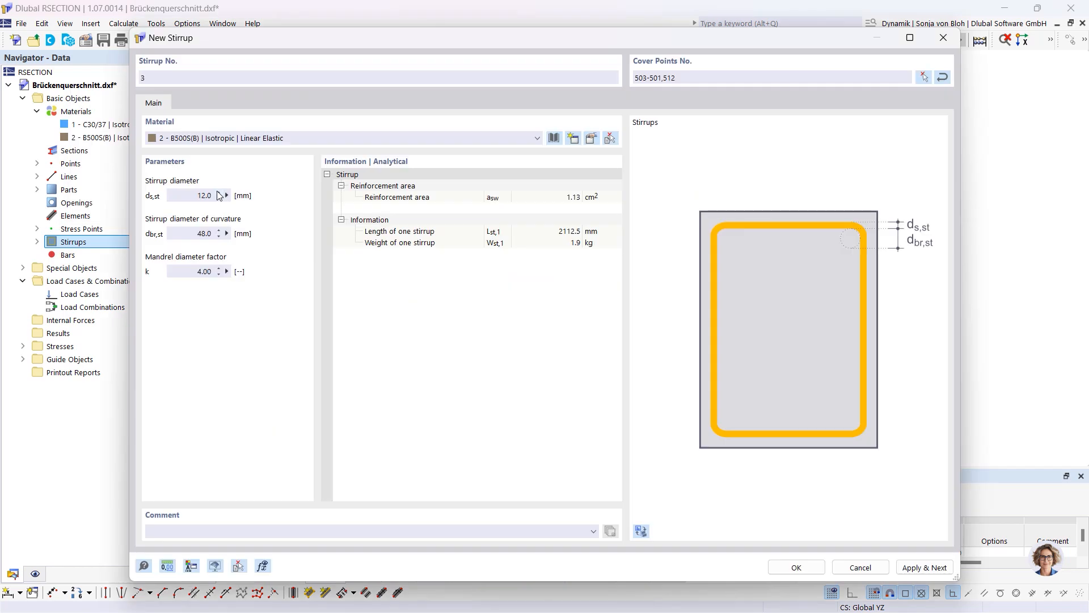
pyautogui.click(797, 568)
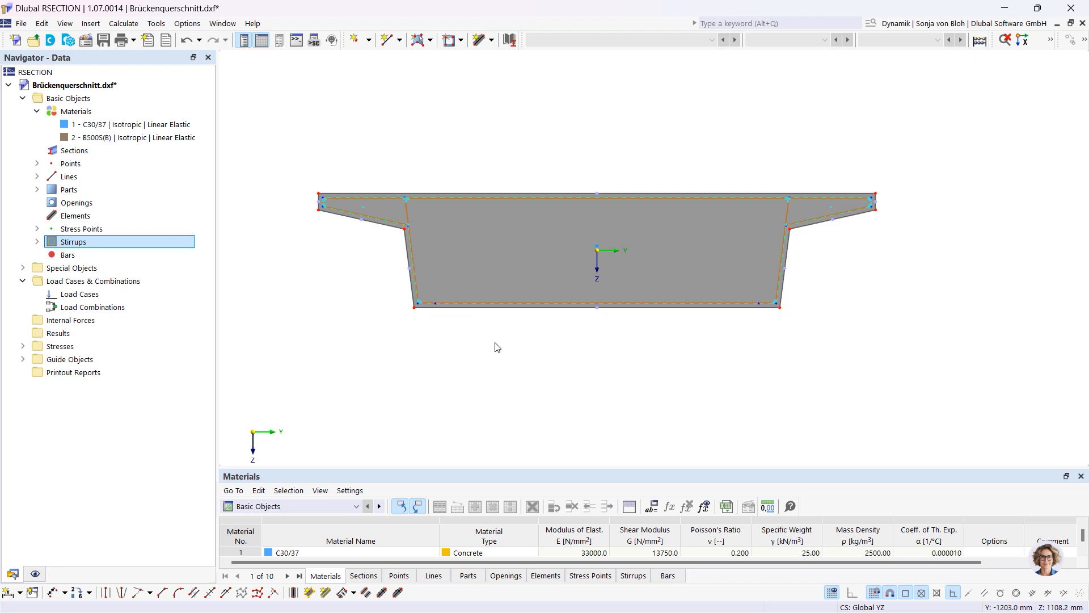
# Set the work plane origin to the lower-left cover corner point of the web
pyautogui.scroll(2, 499, 345)
pyautogui.scroll(1, 443, 310)
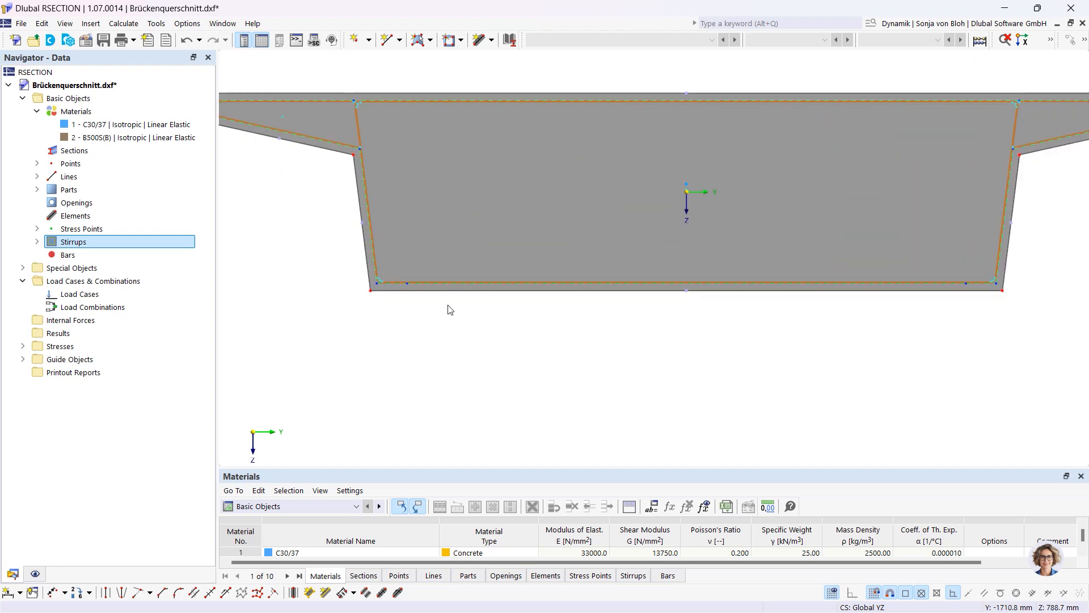
pyautogui.scroll(1, 430, 352)
pyautogui.moveTo(441, 385); pyautogui.dragTo(458, 462, button='middle')
pyautogui.scroll(1, 458, 462)
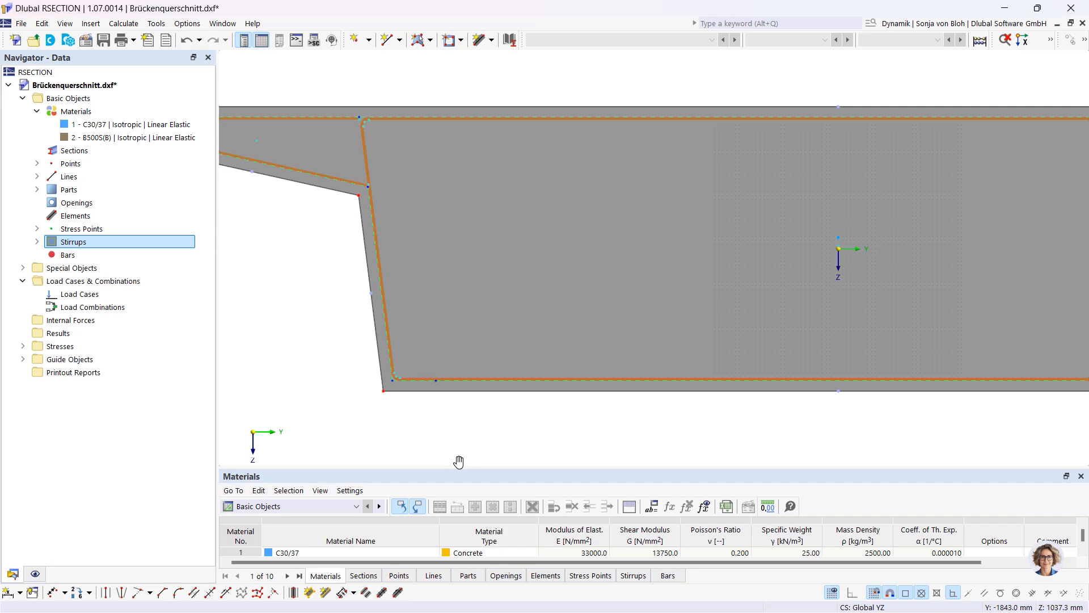
pyautogui.scroll(3, 450, 443)
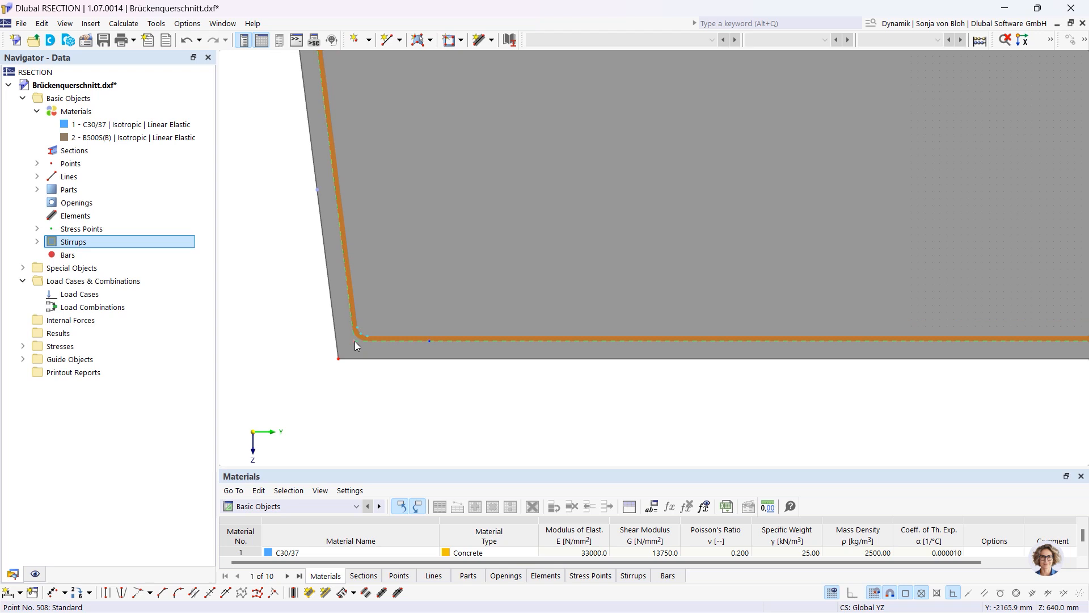
pyautogui.moveTo(355, 341)
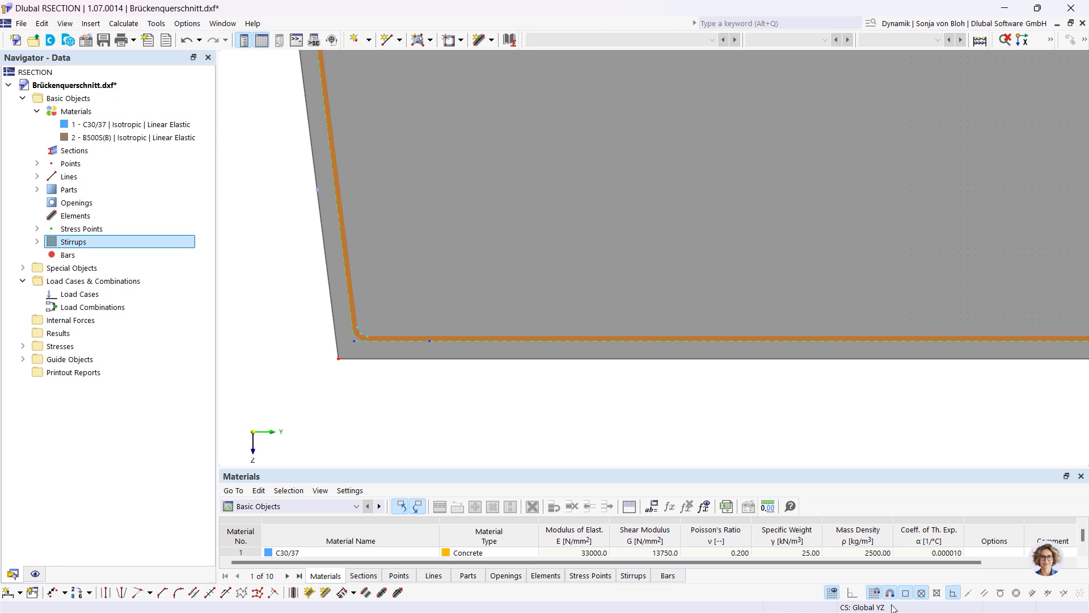
pyautogui.rightClick(832, 593)
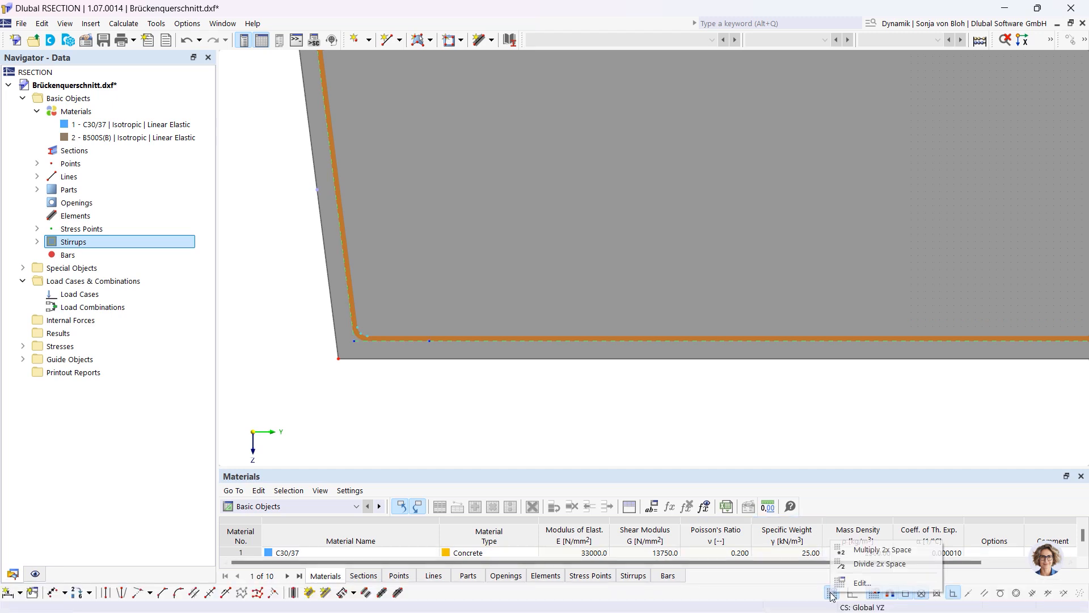
pyautogui.click(863, 579)
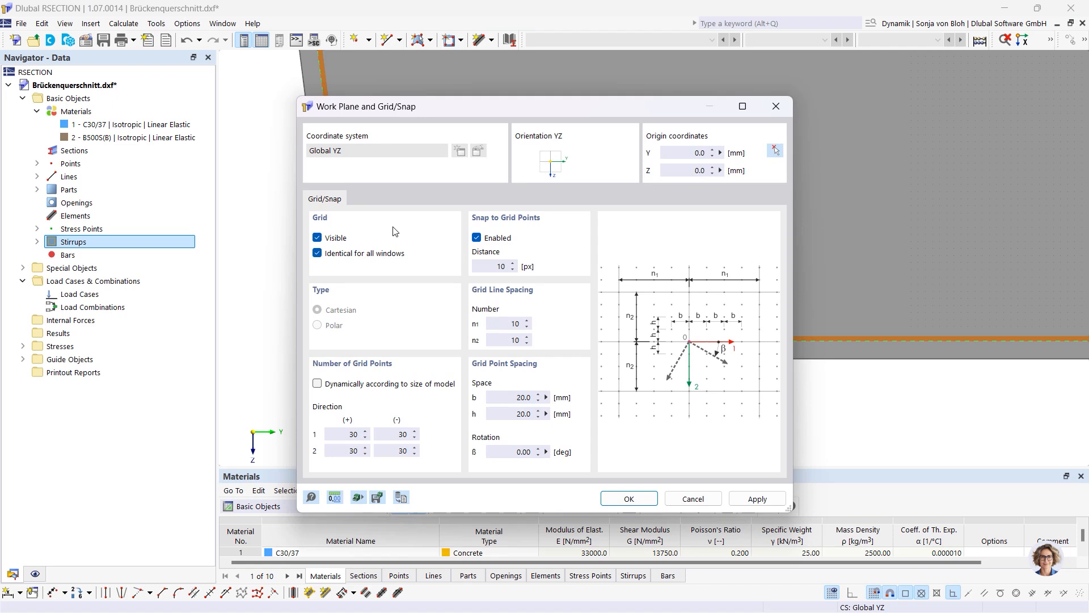
pyautogui.click(775, 151)
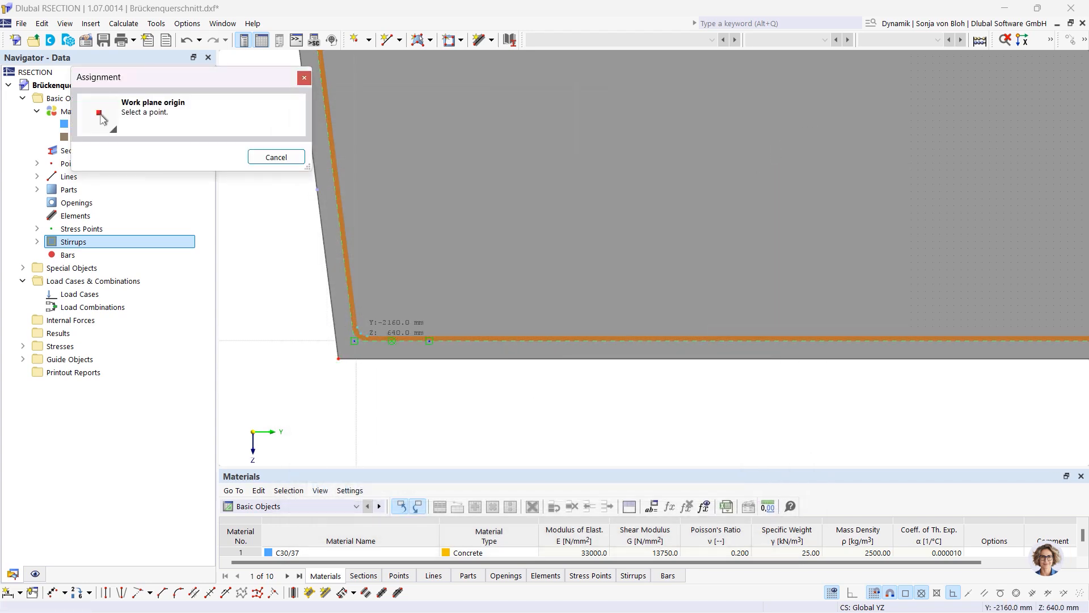
pyautogui.click(355, 340)
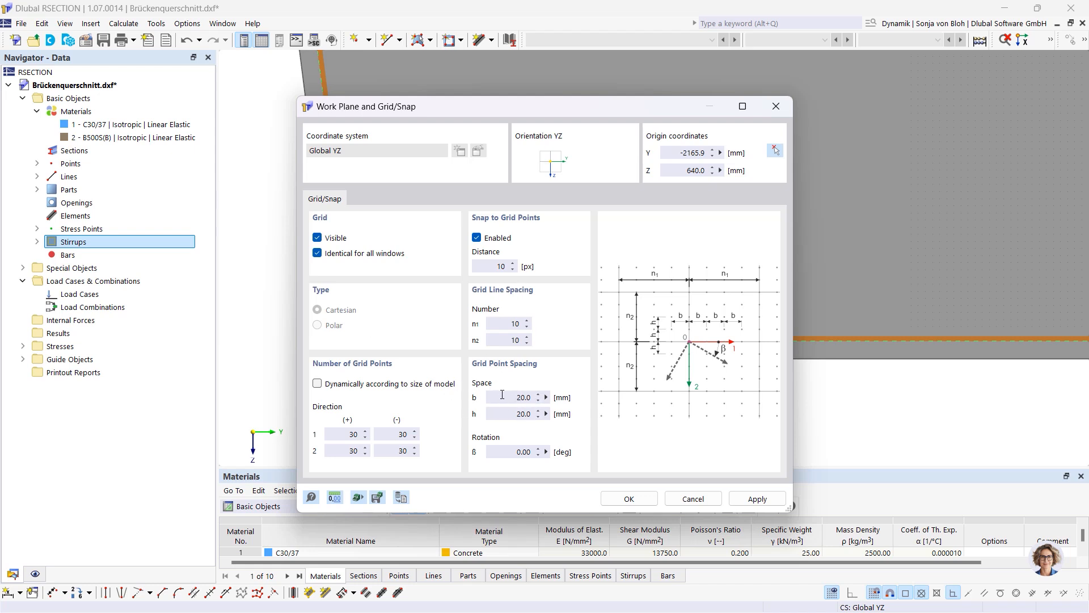
# Set the grid point spacing to 100 mm in both directions and adapt the number of grid points dynamically to the model size
pyautogui.moveTo(503, 396); pyautogui.dragTo(544, 420)
pyautogui.write('100100')
pyautogui.click(318, 384)
pyautogui.click(613, 500)
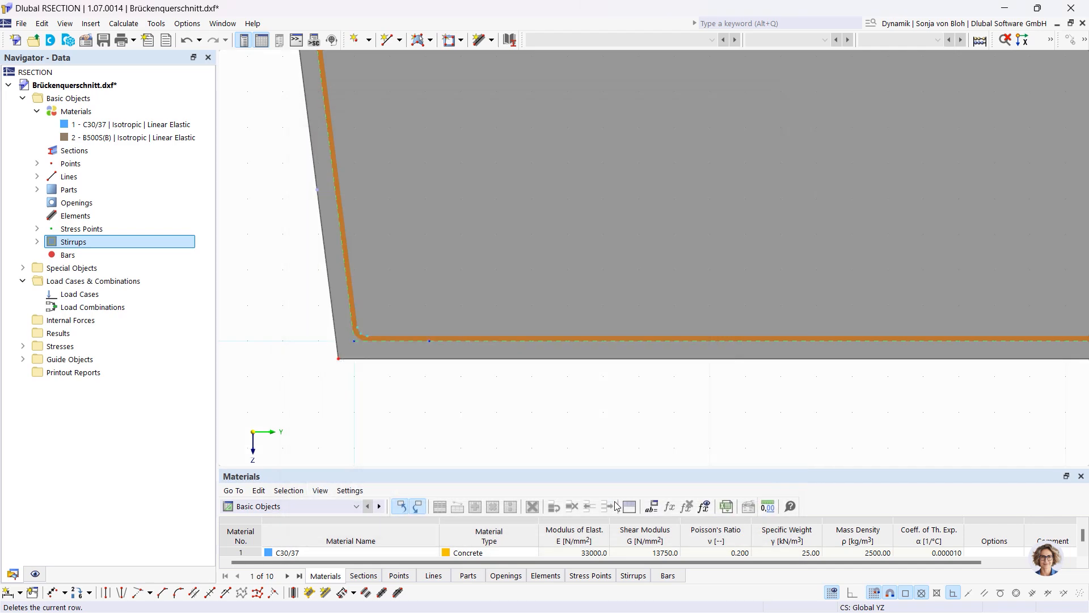
# Draw a single vertical line through the web's lower-left cover corner, extending beyond the section's upper and lower edges
pyautogui.scroll(-3, 523, 372)
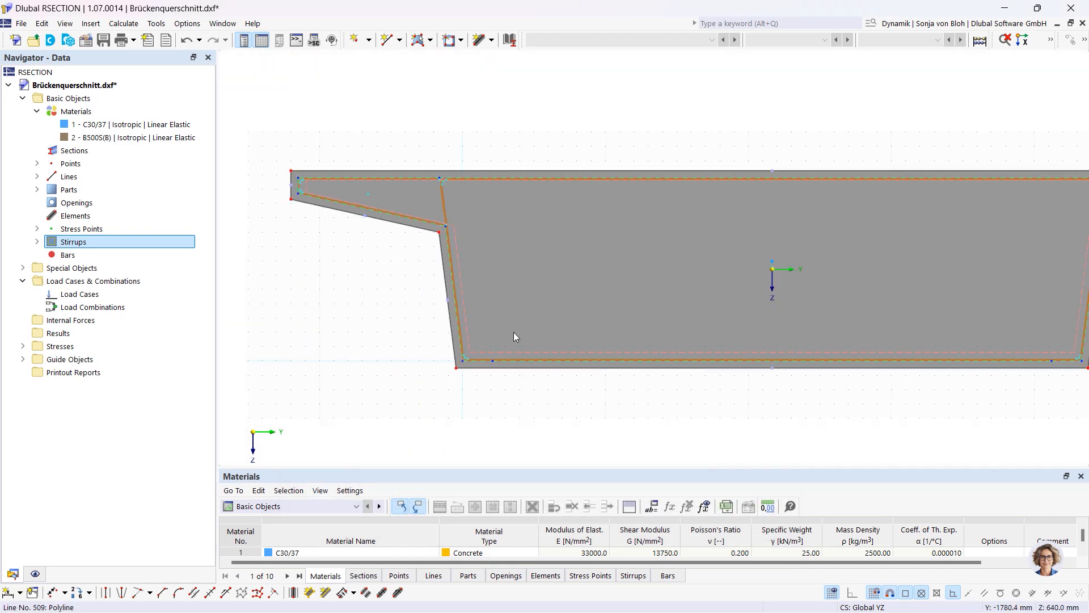
pyautogui.click(387, 40)
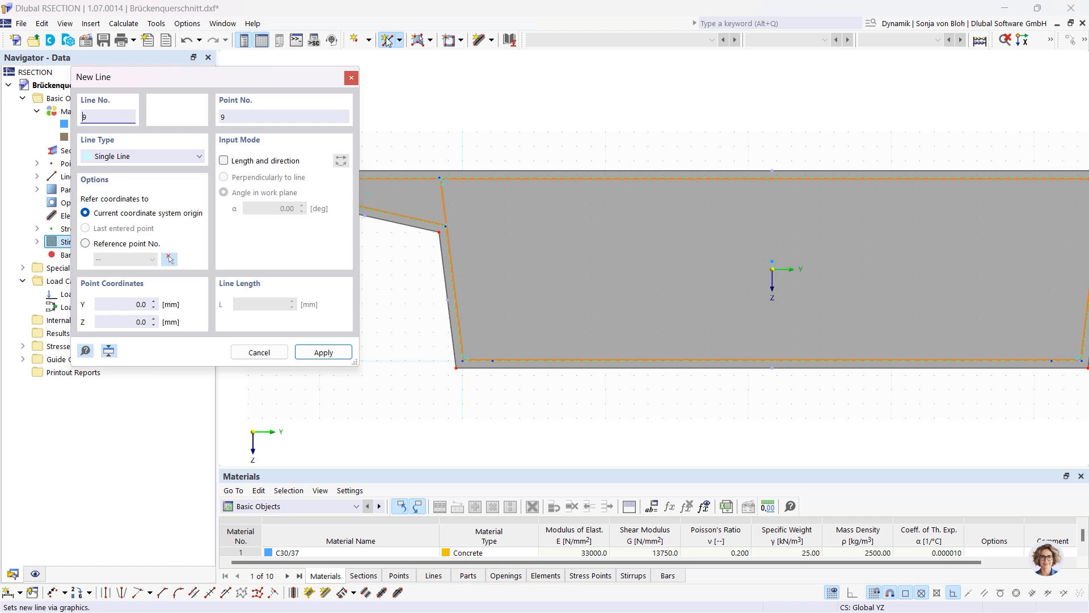
pyautogui.click(463, 131)
pyautogui.click(462, 404)
pyautogui.press('Escape')
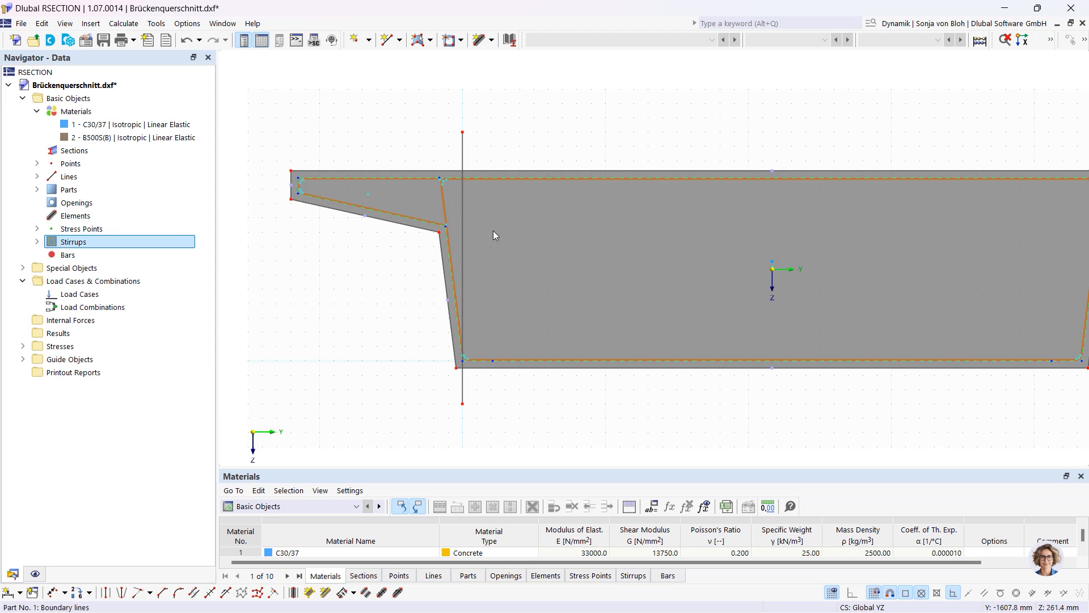
# Copy the vertical line by 747 mm in Y, and copy the resulting line by a further 448 mm in Y
pyautogui.click(462, 155)
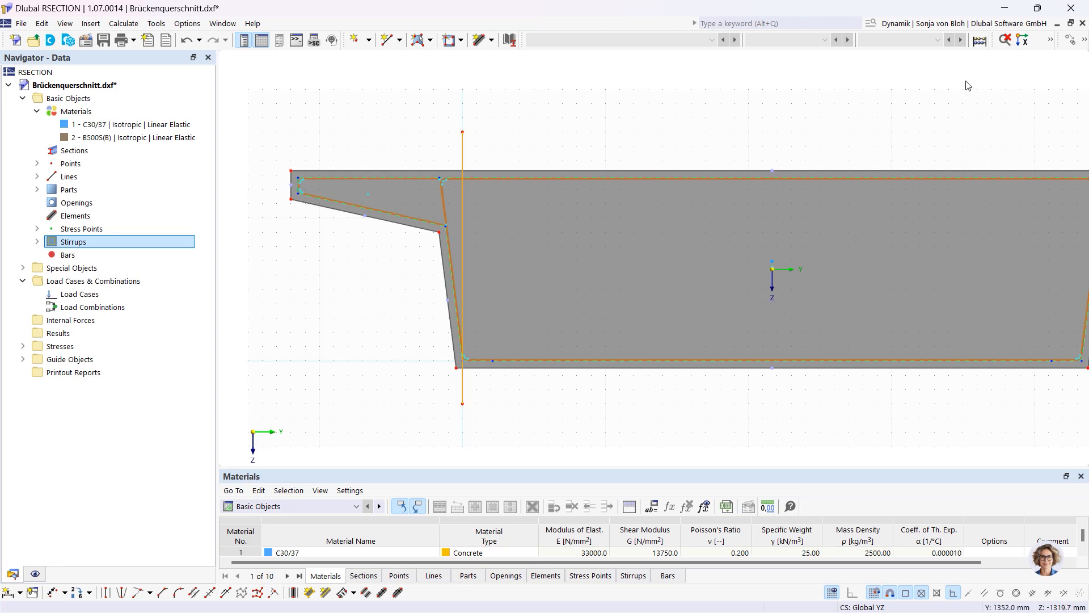
pyautogui.click(1071, 39)
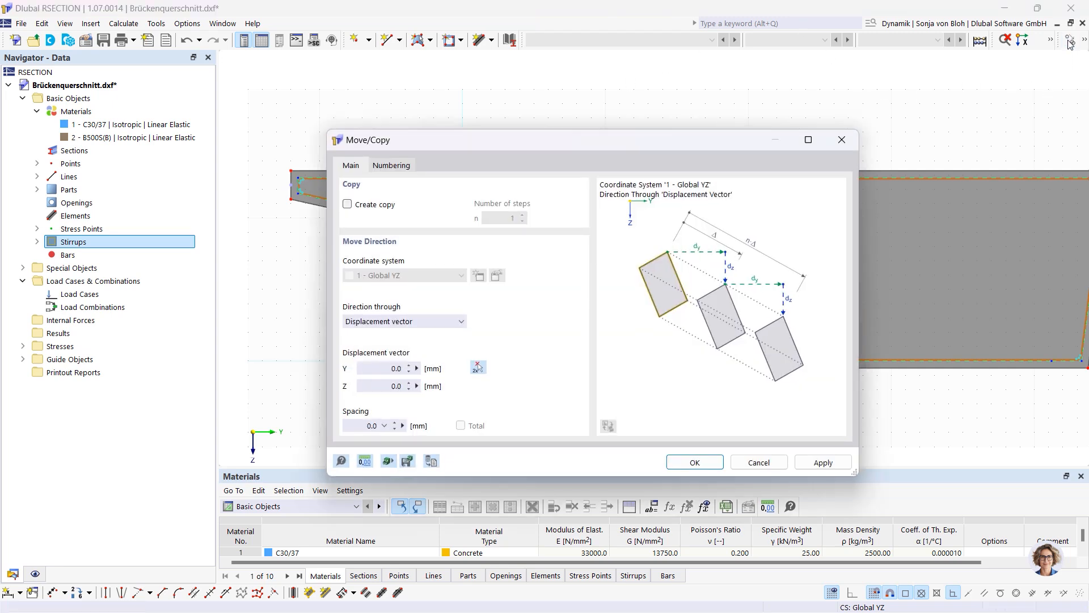
pyautogui.click(348, 204)
pyautogui.click(400, 369)
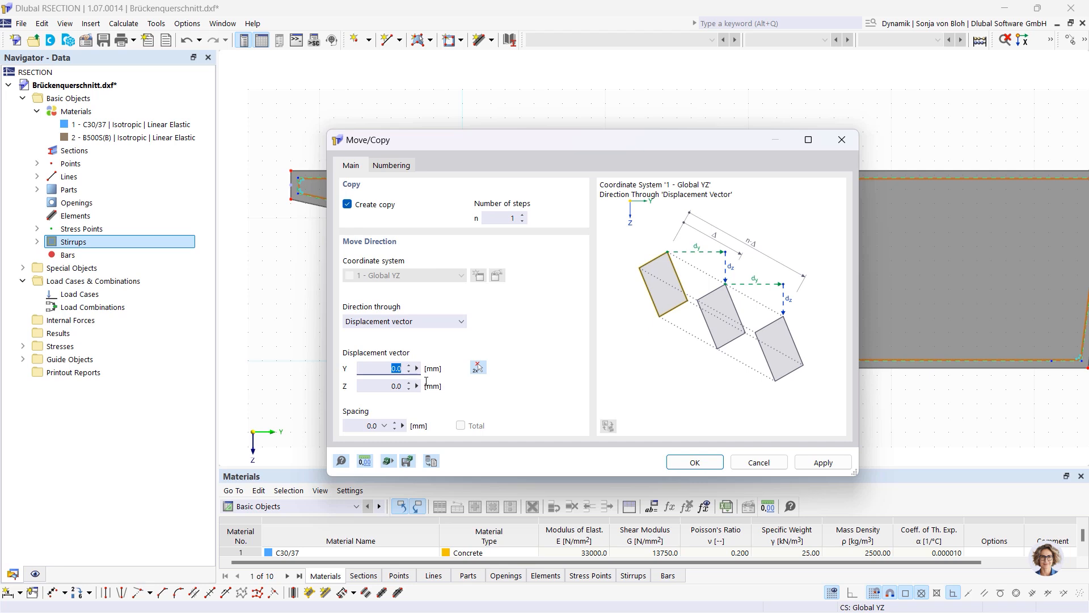
pyautogui.write('747')
pyautogui.click(823, 462)
pyautogui.click(396, 369)
pyautogui.write('4')
pyautogui.click(694, 461)
# Copy the two new vertical lines together in 2 steps, with a Y displacement of 448+747 mm
pyautogui.moveTo(661, 147); pyautogui.dragTo(551, 113)
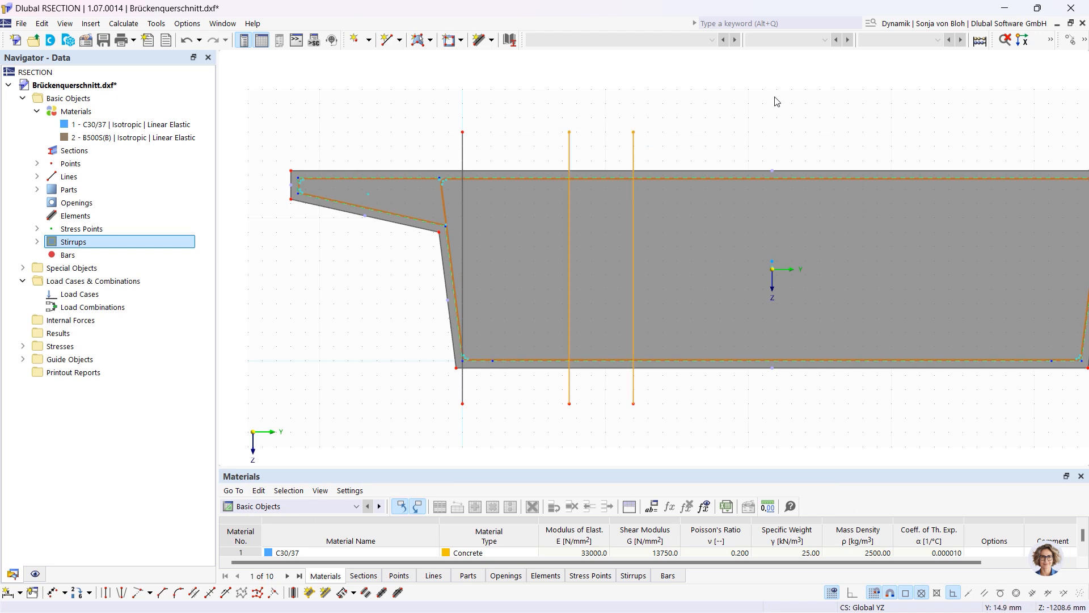
pyautogui.click(1071, 39)
pyautogui.click(522, 215)
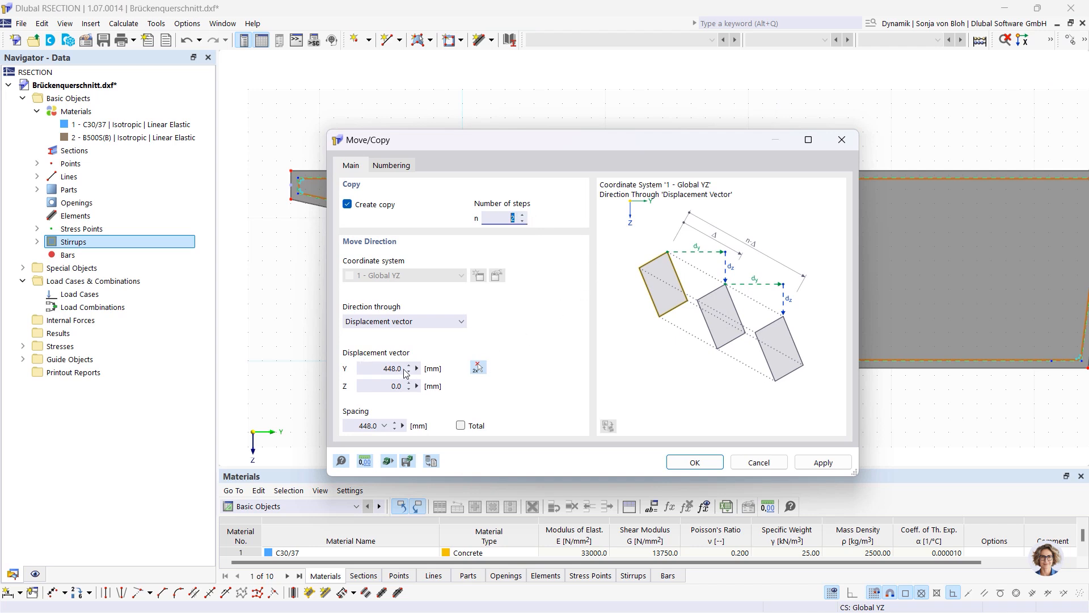
pyautogui.click(398, 370)
pyautogui.write('+747')
pyautogui.click(695, 462)
pyautogui.scroll(-2, 420, 311)
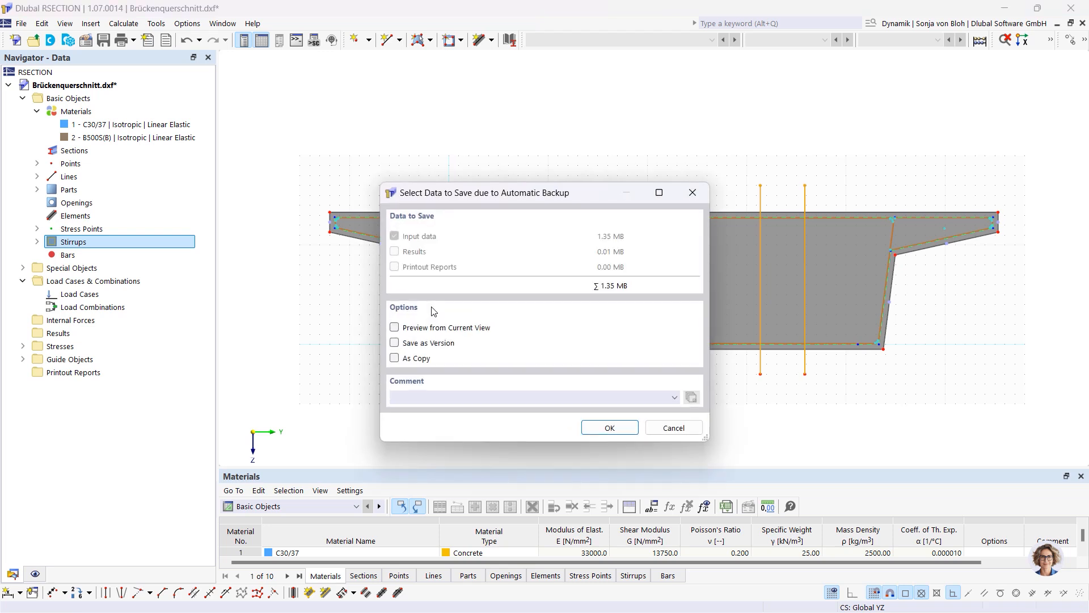
# Save the input data as Brückenquerschnitt.rsc in the RSECTION Webinar 5 folder
pyautogui.moveTo(559, 197); pyautogui.dragTo(357, 143)
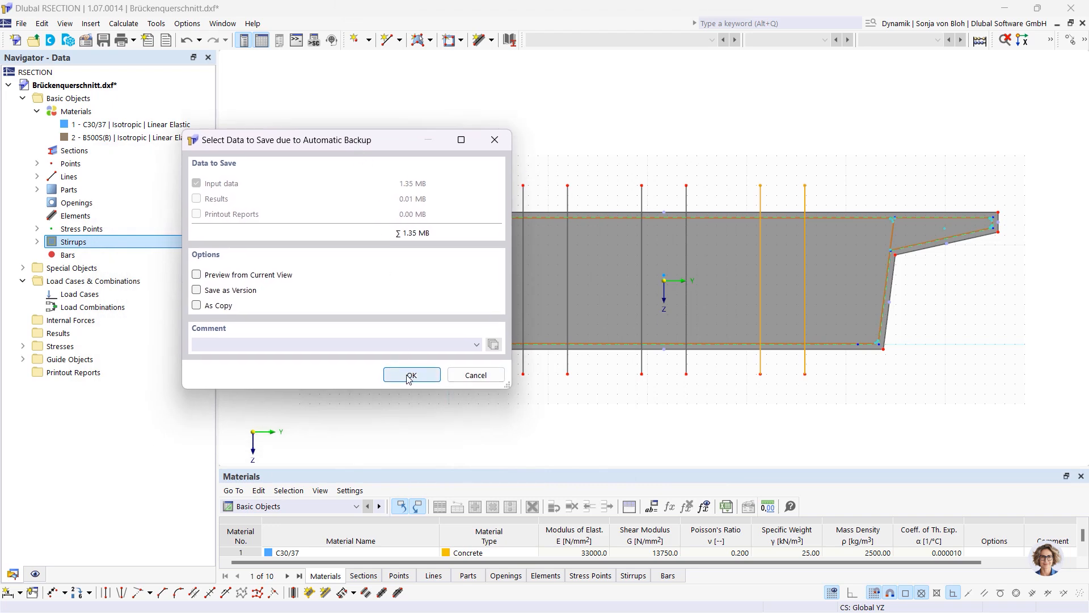
pyautogui.click(410, 375)
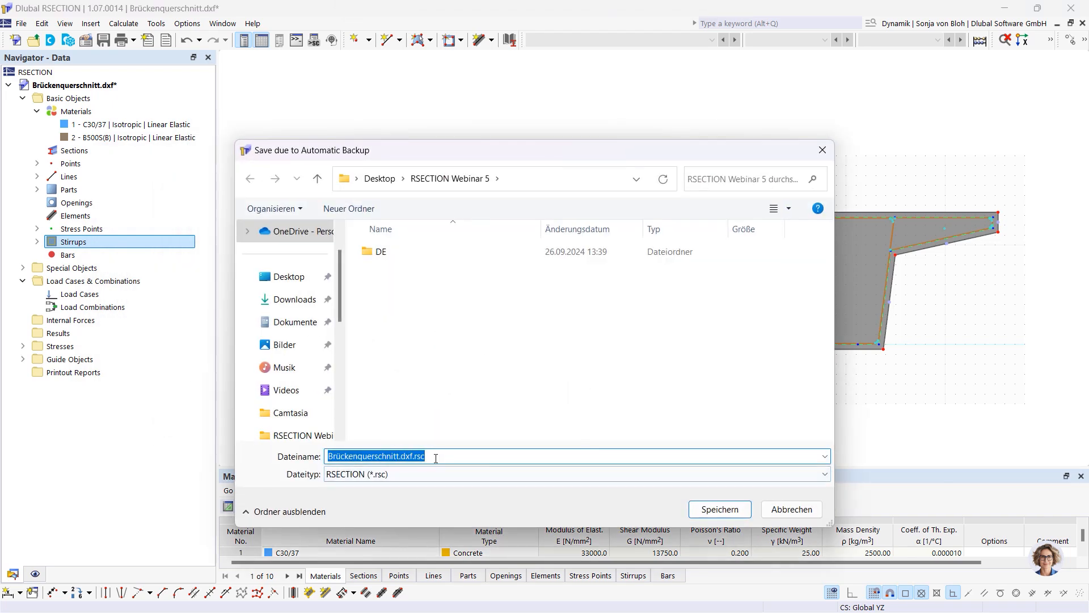
pyautogui.click(426, 456)
pyautogui.moveTo(431, 463); pyautogui.dragTo(403, 460)
pyautogui.press('BackSpace')
pyautogui.press('BackSpace')
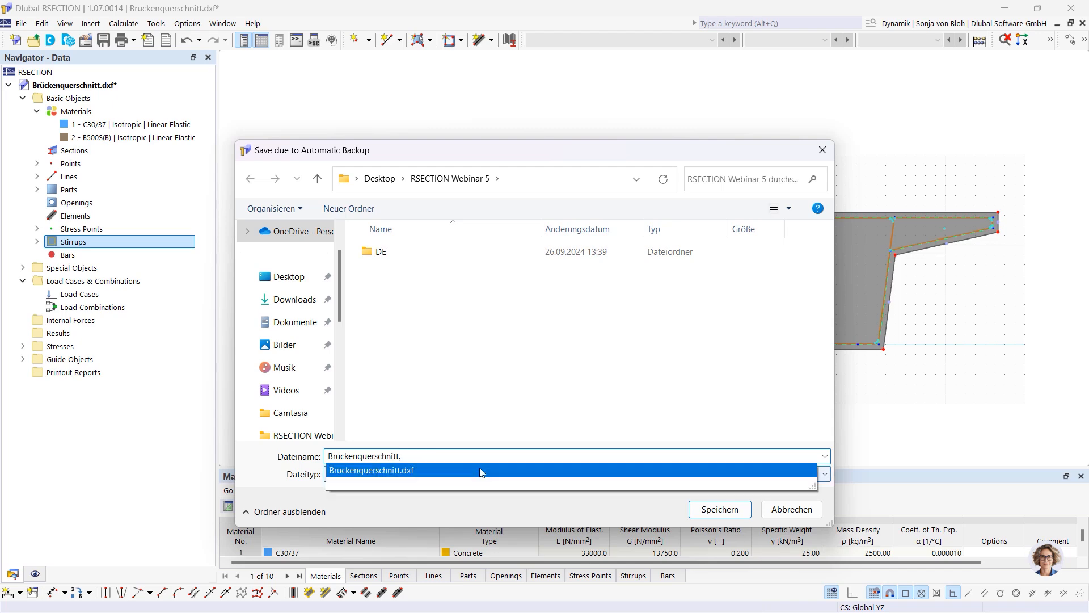
pyautogui.click(716, 510)
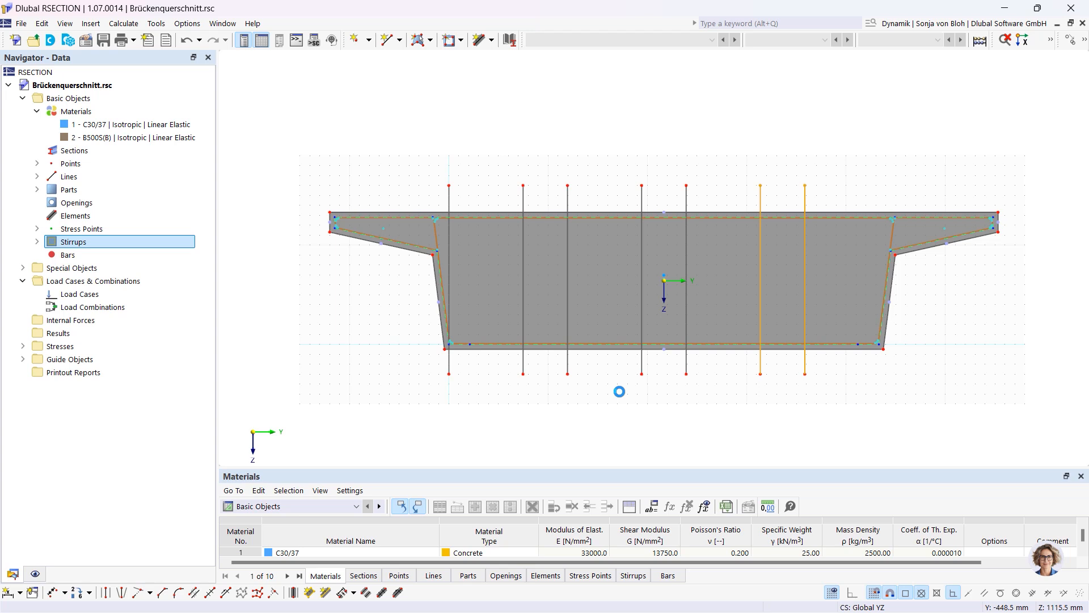
# Connect the seven vertical lines with the upper cover line at their intersections
pyautogui.click(1083, 42)
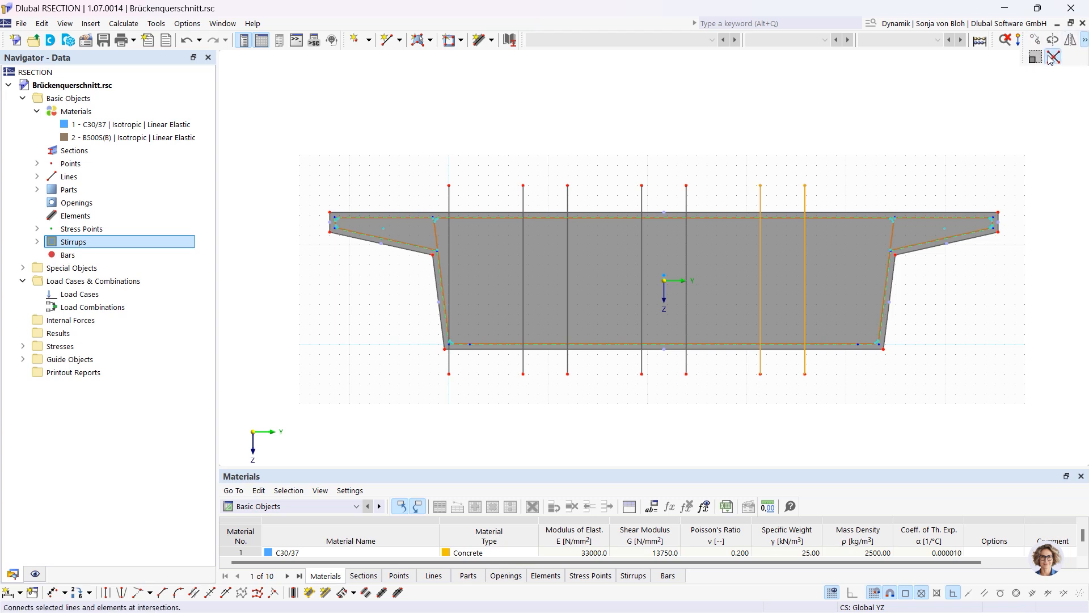
pyautogui.click(1054, 57)
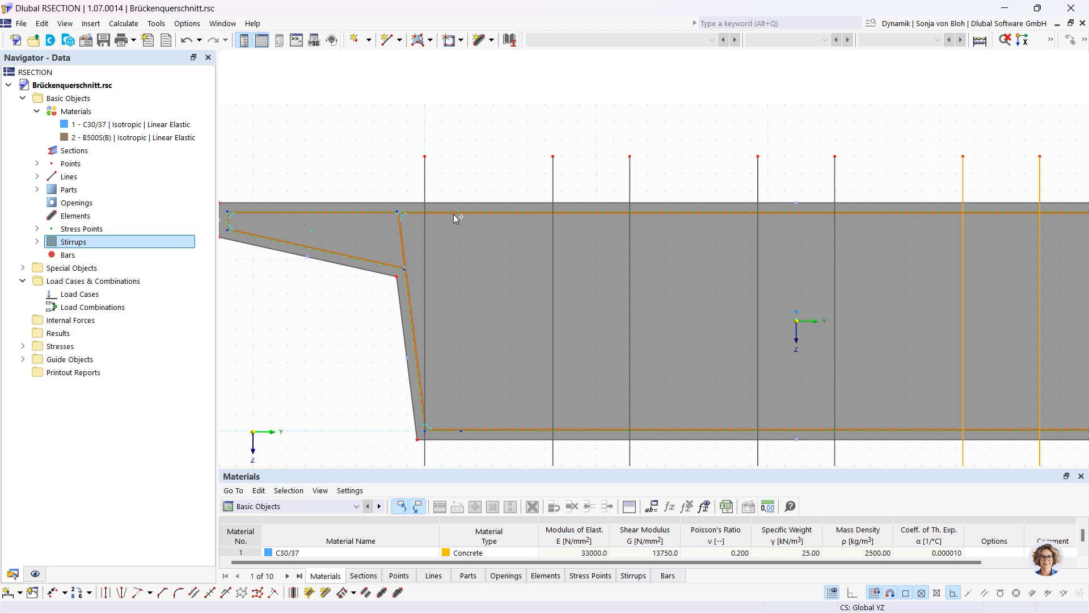
pyautogui.moveTo(417, 207); pyautogui.dragTo(1070, 228)
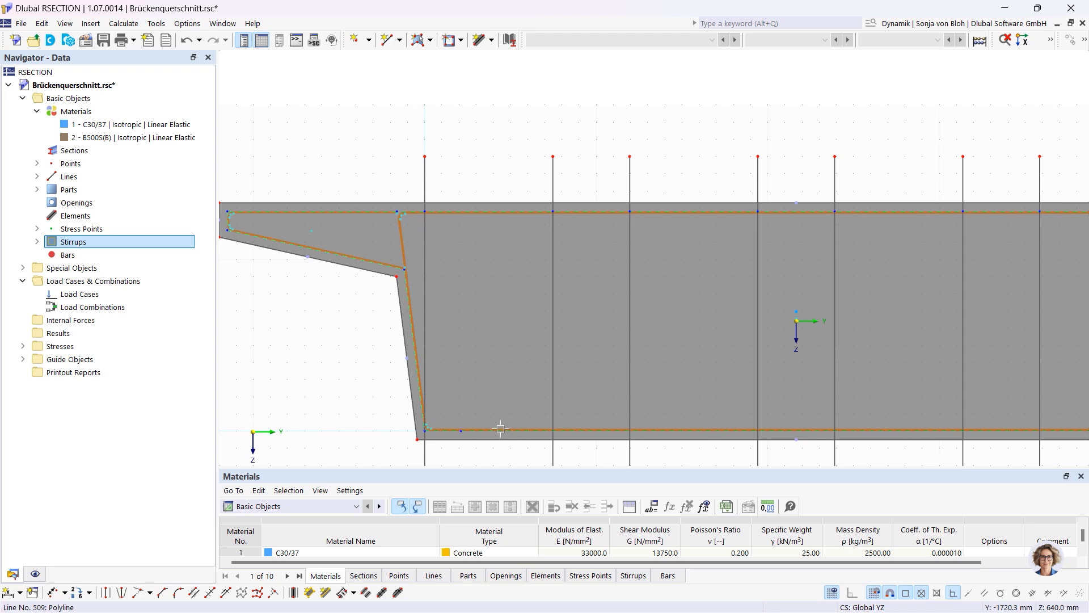
# Connect the vertical lines with the lower cover line and delete their ends protruding above and below the cross-section
pyautogui.moveTo(530, 419); pyautogui.dragTo(1069, 440)
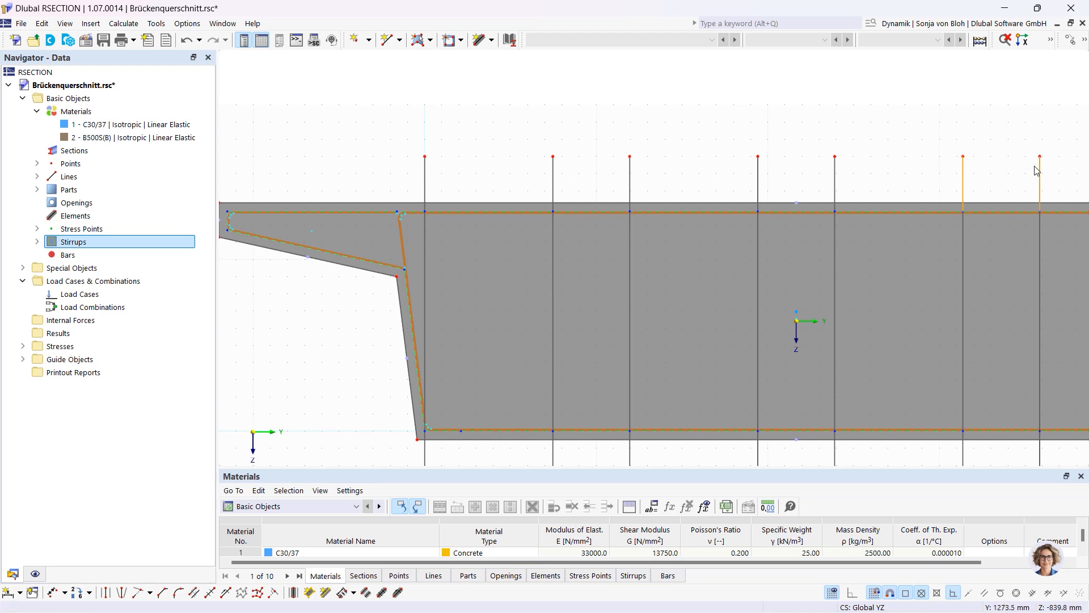
pyautogui.click(972, 124)
pyautogui.moveTo(1055, 172); pyautogui.dragTo(361, 122)
pyautogui.press('Delete')
pyautogui.scroll(-3, 316, 110)
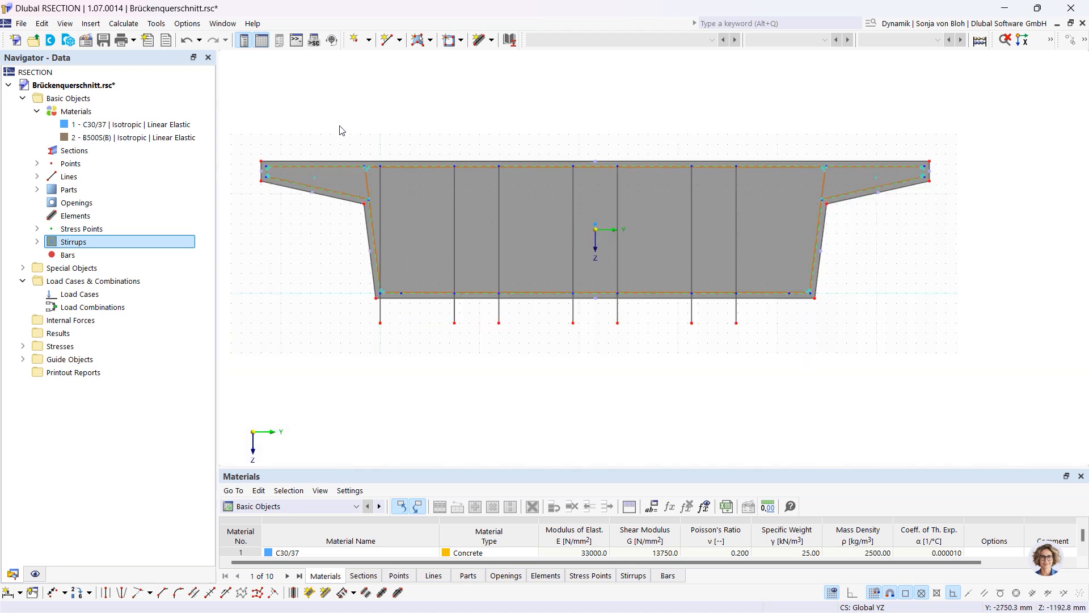
pyautogui.moveTo(762, 342); pyautogui.dragTo(333, 320)
pyautogui.press('Delete')
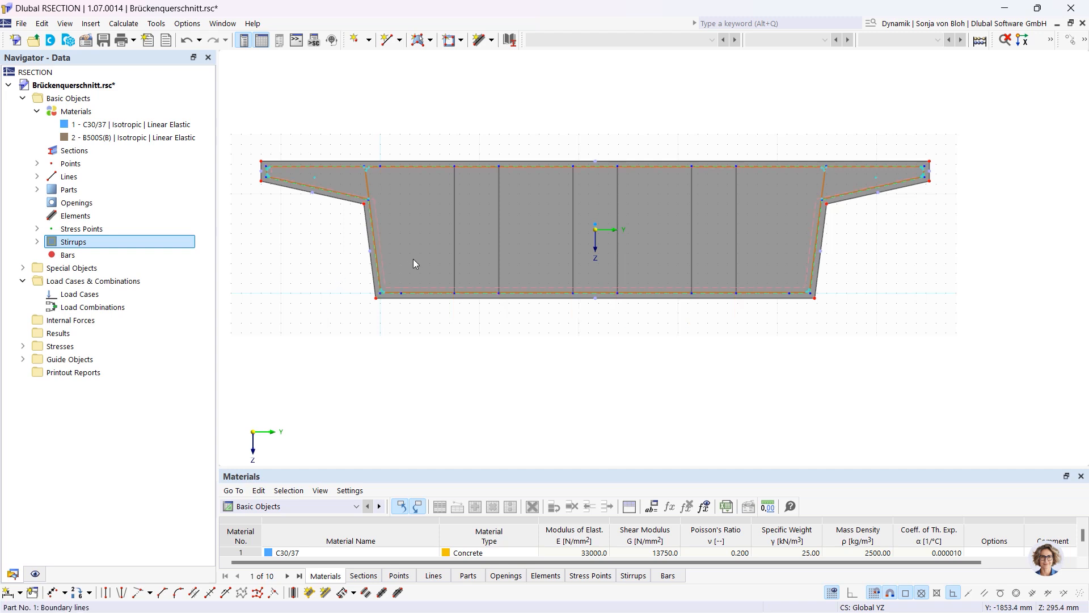
# Hide the parts in the model display and delete the remaining vertical line segments between the upper and lower cover lines
pyautogui.scroll(2, 413, 259)
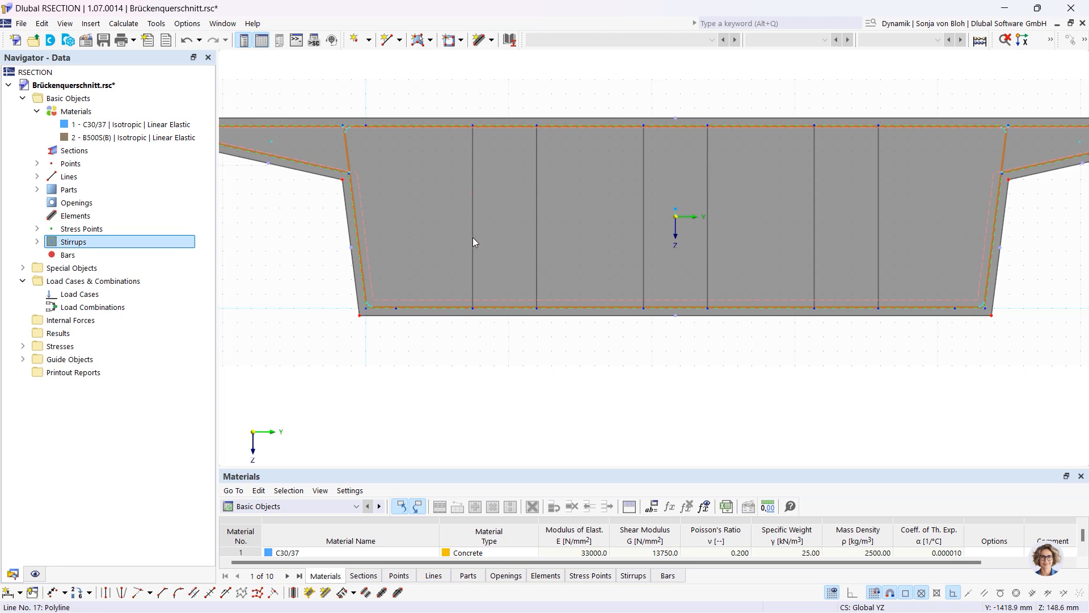
pyautogui.click(35, 574)
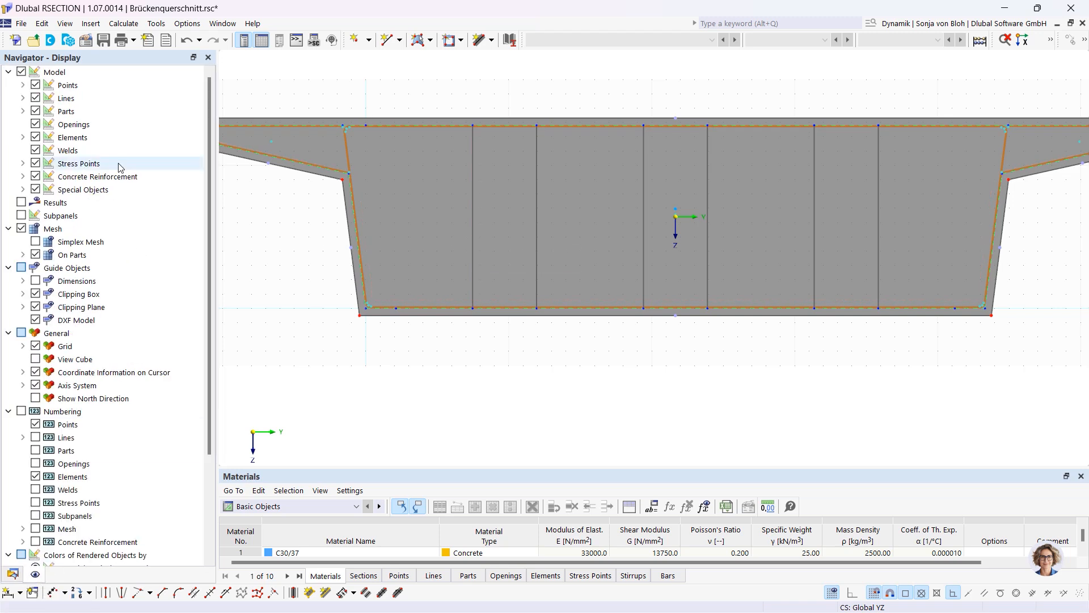
pyautogui.click(35, 111)
pyautogui.moveTo(908, 236); pyautogui.dragTo(417, 183)
pyautogui.press('Delete')
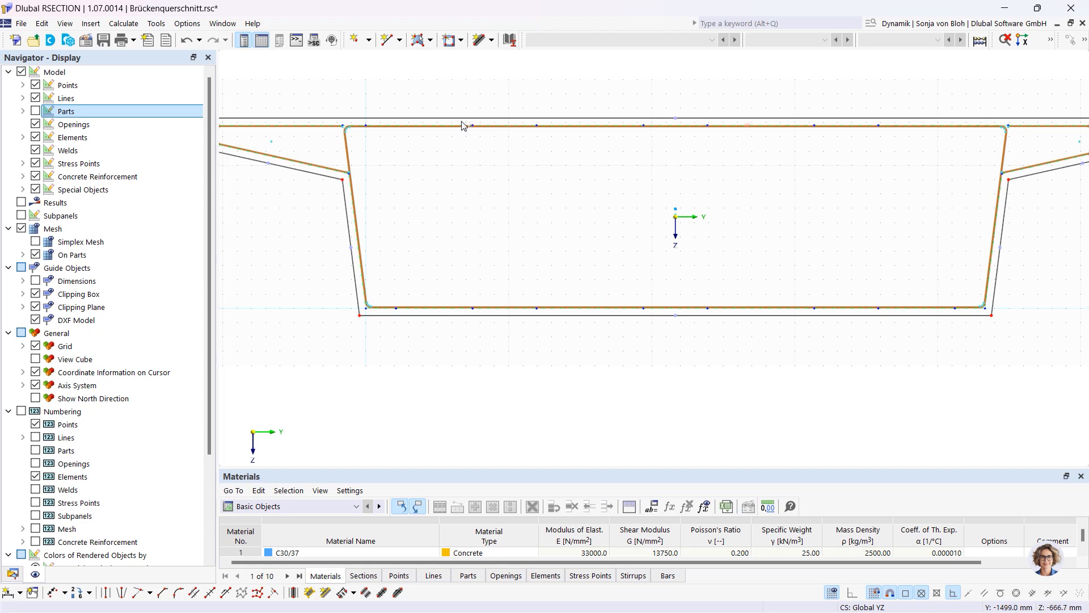
# Set the point type of the twelve intersection points 24-35 on the upper and lower cover lines to On Line
pyautogui.moveTo(462, 125); pyautogui.dragTo(914, 152)
pyautogui.moveTo(454, 295); pyautogui.dragTo(898, 315)
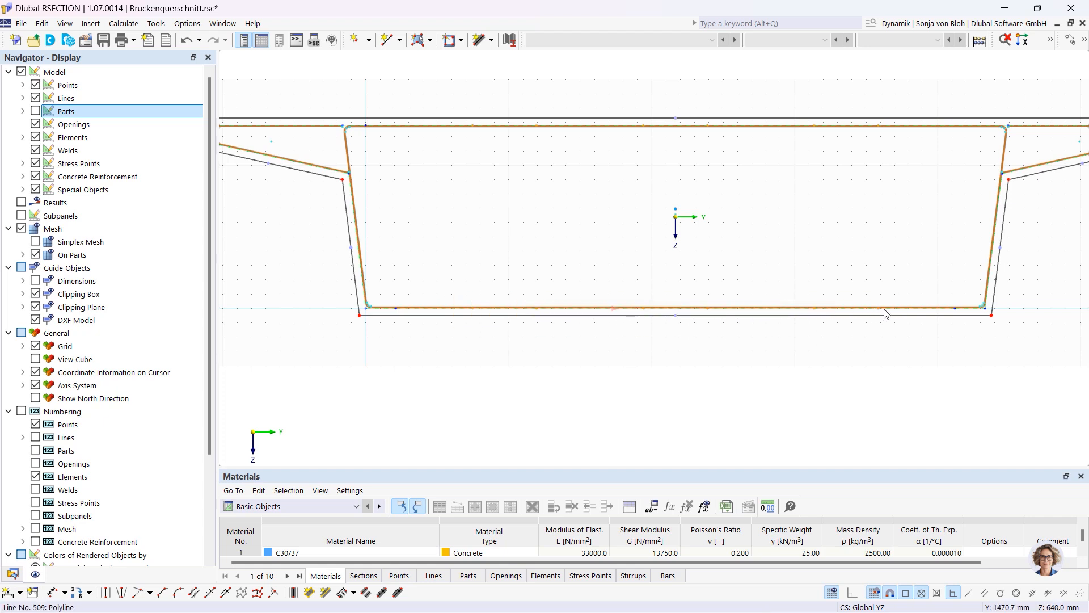
pyautogui.rightClick(883, 314)
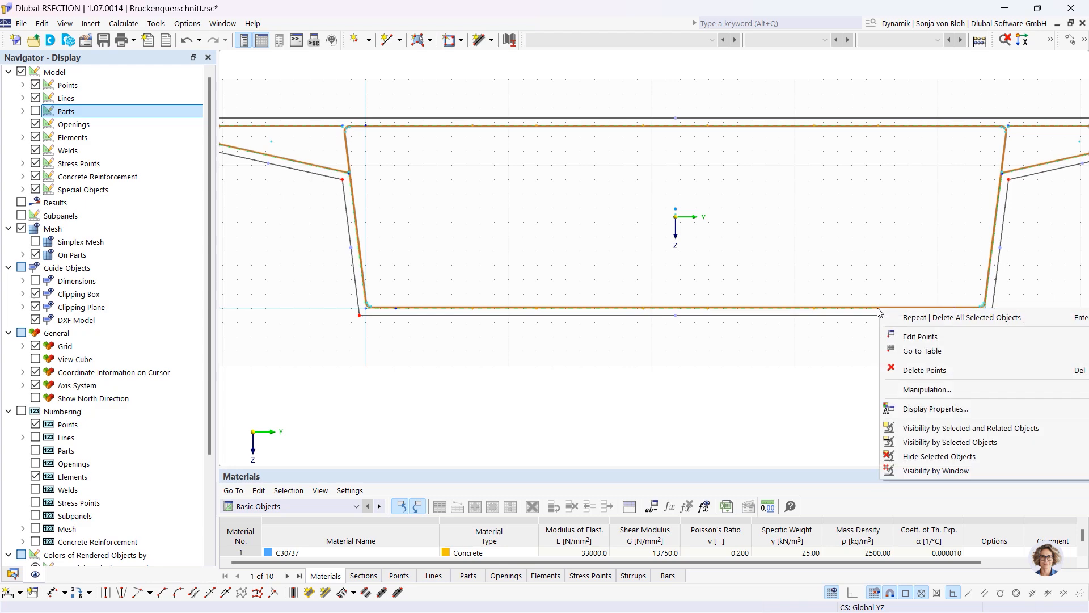
pyautogui.click(908, 338)
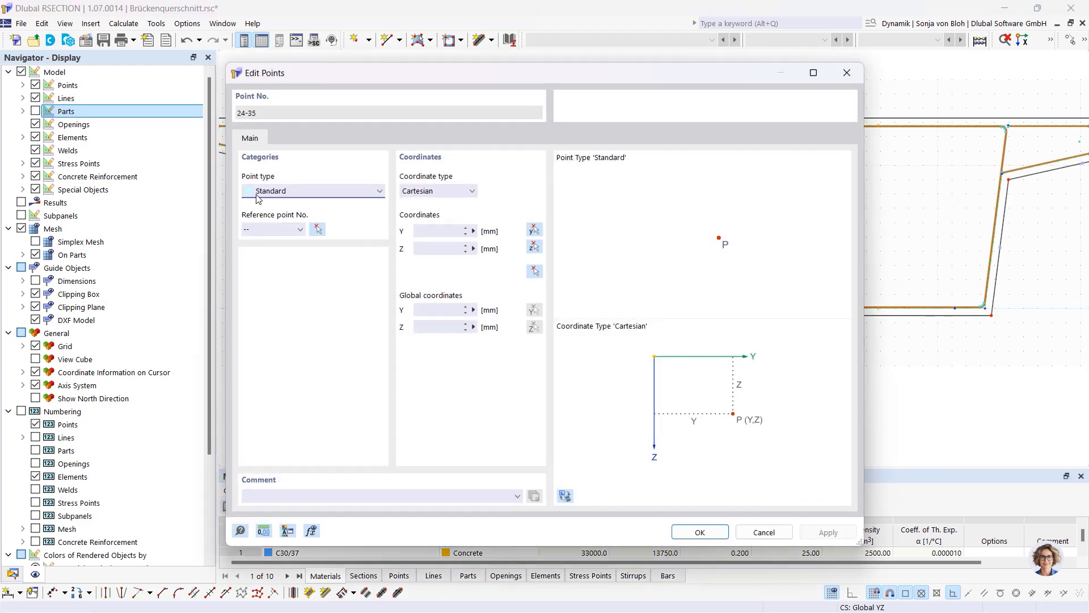
pyautogui.click(349, 190)
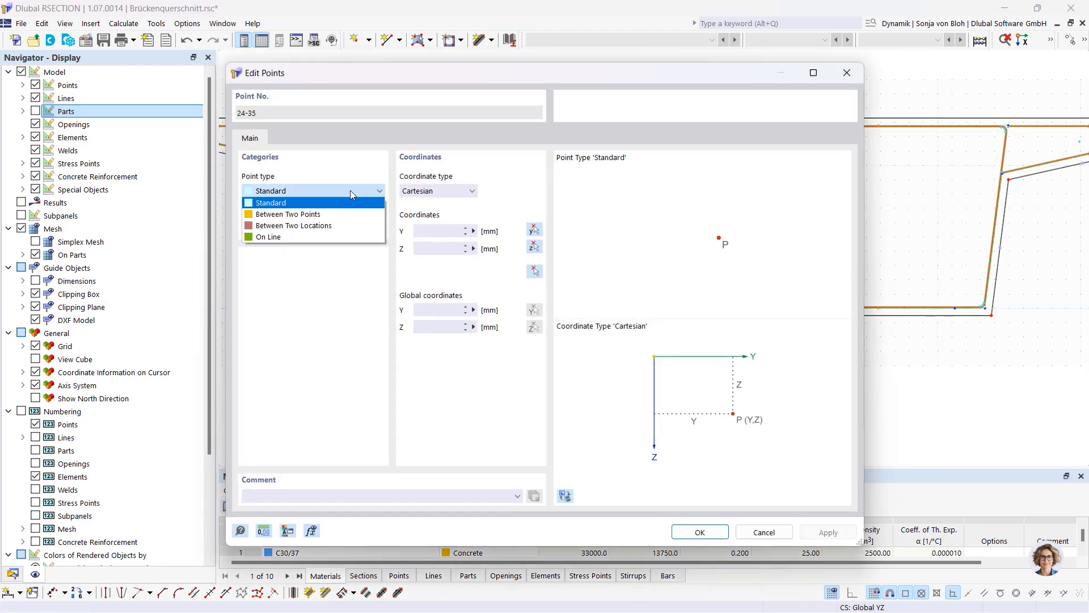
pyautogui.click(295, 238)
pyautogui.click(692, 530)
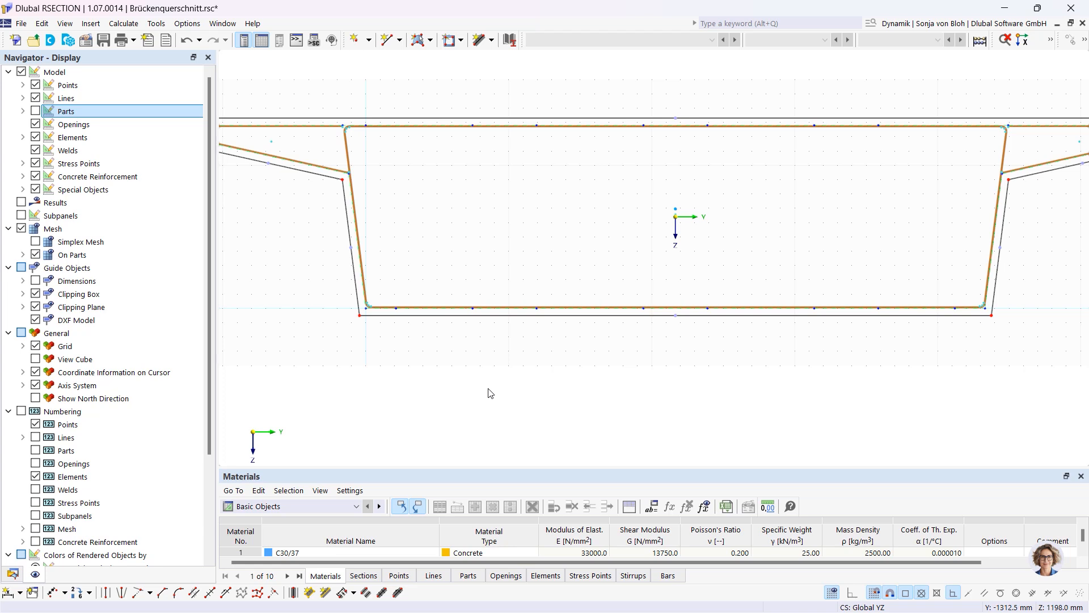
# Begin a new stirrup in B500S(B) and set its stirrup diameter to 14 mm
pyautogui.click(12, 574)
pyautogui.rightClick(64, 242)
pyautogui.click(129, 268)
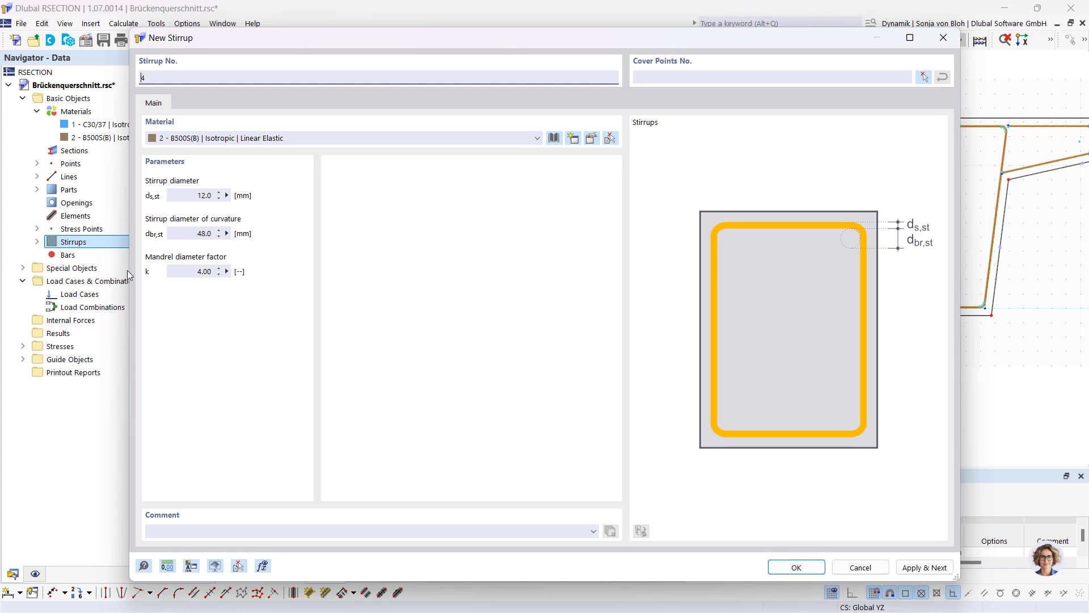
pyautogui.doubleClick(190, 195)
pyautogui.write('14')
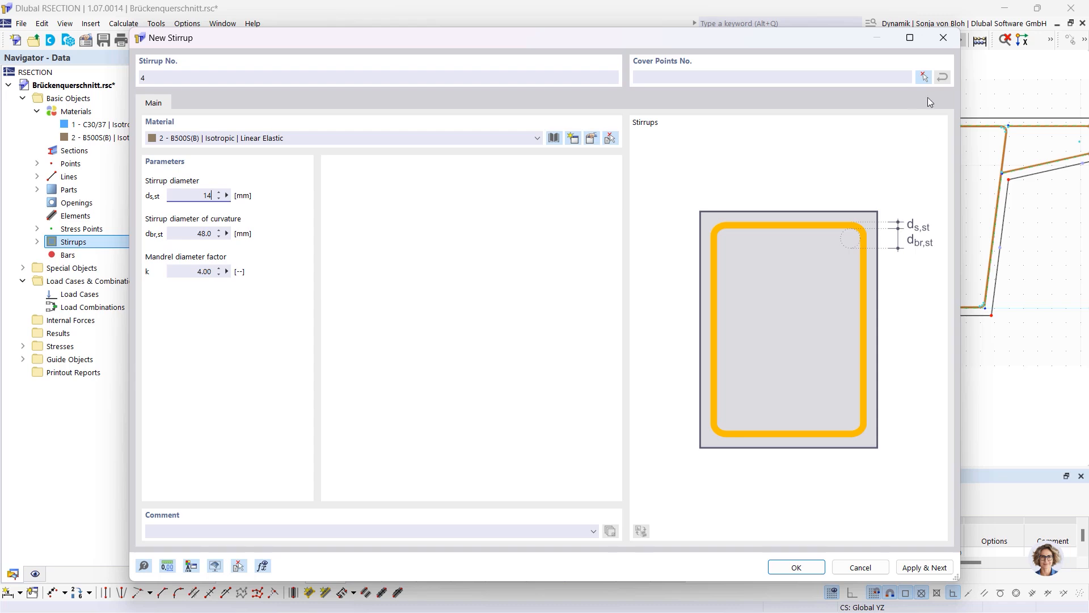
# Assign cover points 24, 25, 31 and 30, closing back at 24, to the 14 mm stirrup and apply it
pyautogui.click(923, 78)
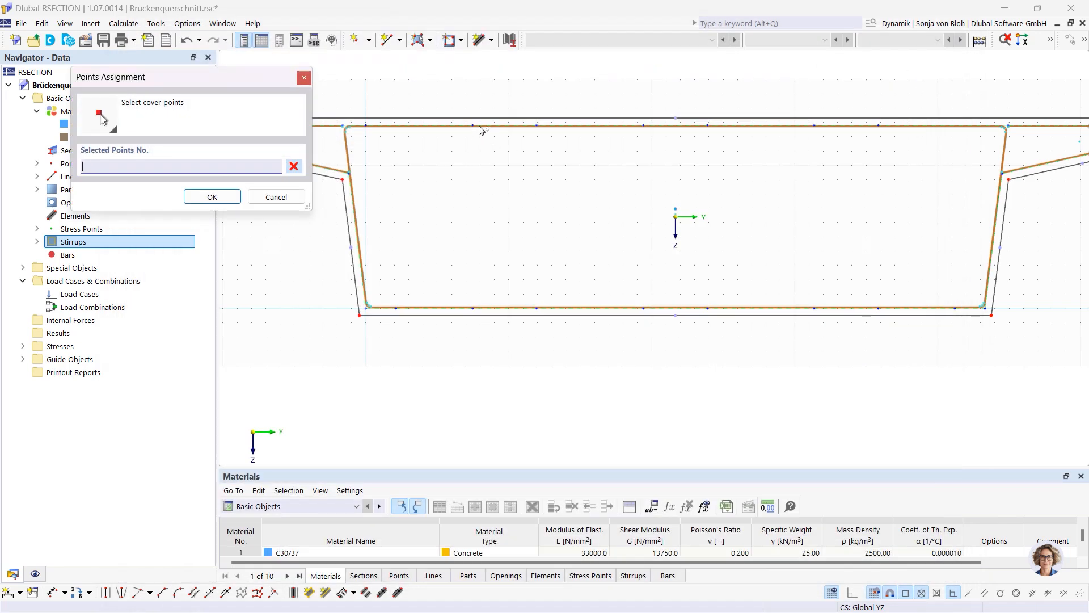
pyautogui.click(474, 126)
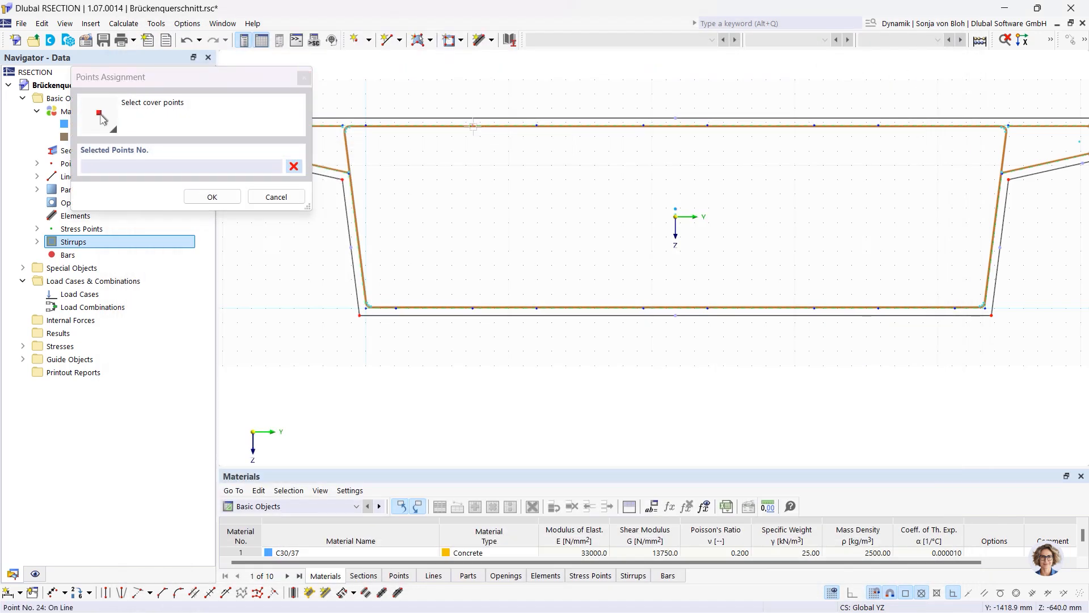
pyautogui.click(538, 126)
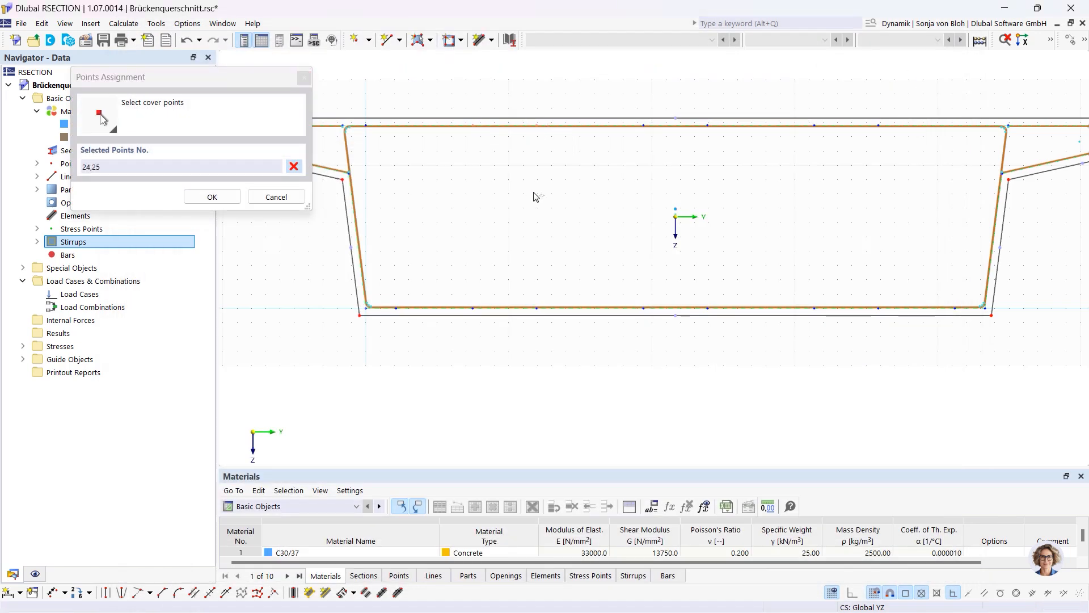
pyautogui.click(535, 308)
pyautogui.click(473, 308)
pyautogui.click(474, 126)
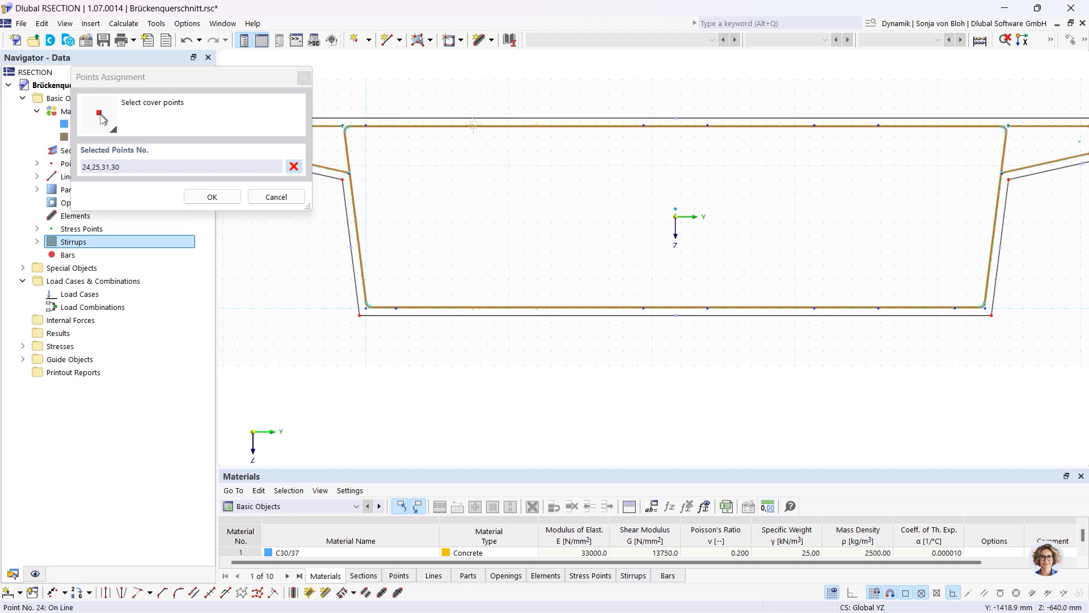
pyautogui.click(213, 197)
pyautogui.click(945, 567)
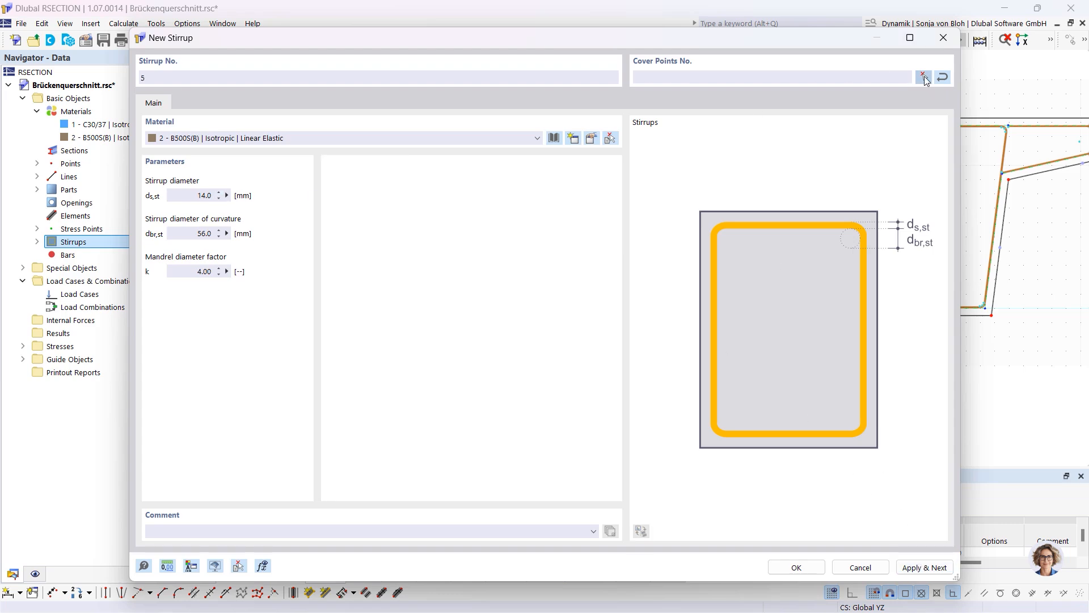
# Add a second 14 mm web stirrup at mid-section through cover points 26, 27, 33, 32 and back to 26
pyautogui.click(923, 77)
pyautogui.click(645, 125)
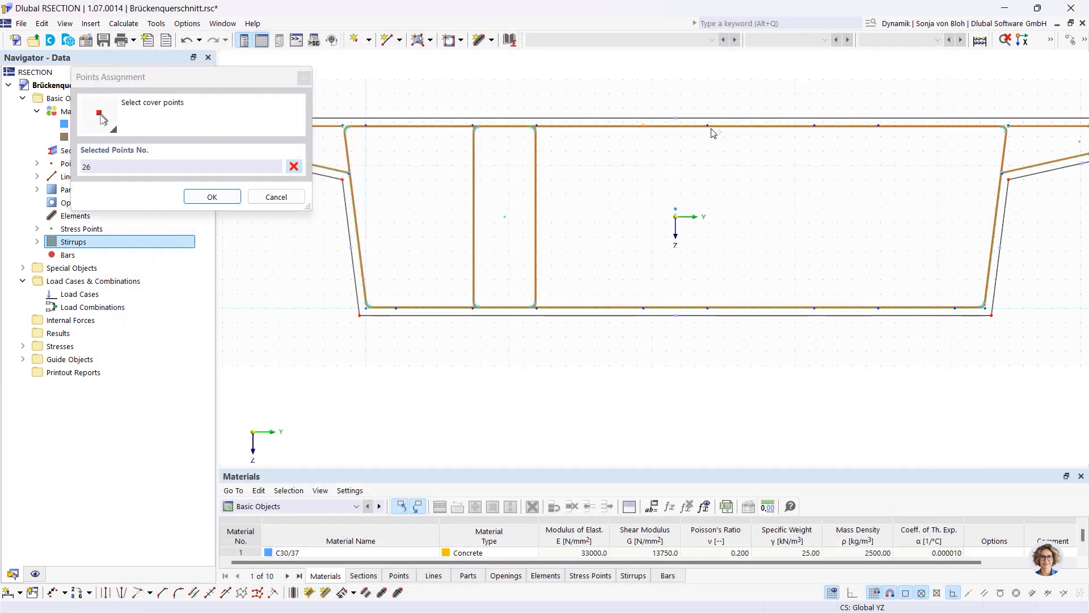
pyautogui.click(708, 125)
pyautogui.click(709, 308)
pyautogui.click(644, 307)
pyautogui.click(645, 125)
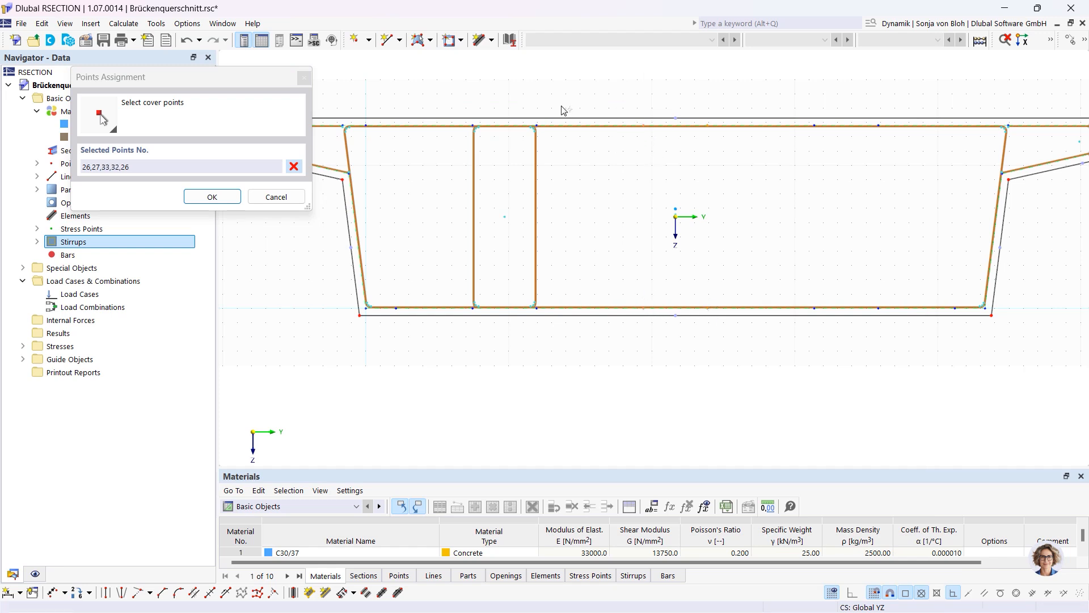
pyautogui.click(212, 197)
pyautogui.click(908, 568)
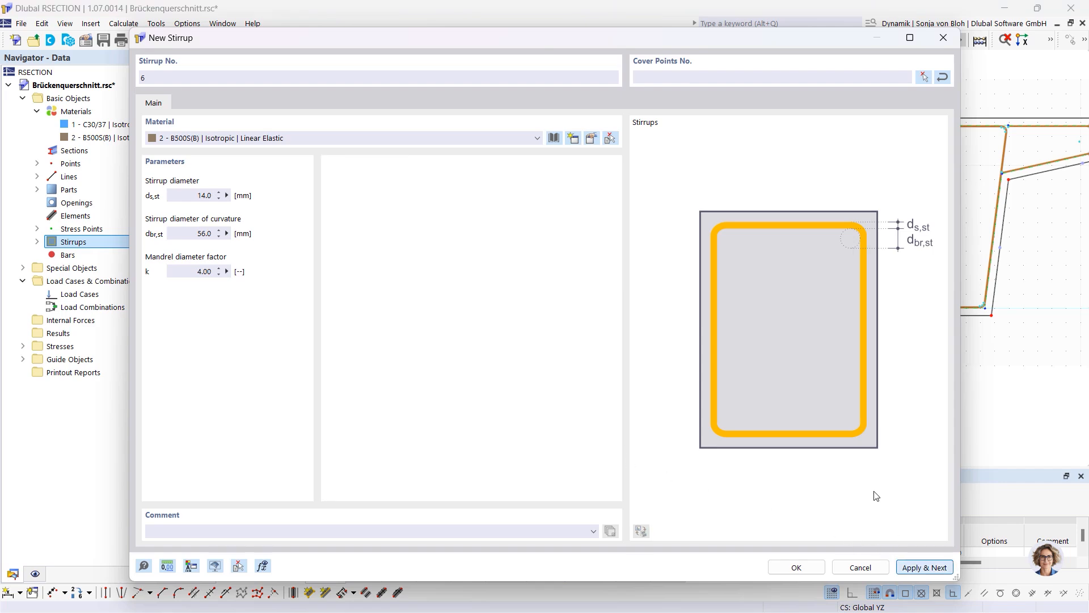
# Add a third 14 mm web stirrup through cover points 28, 29, 35, 34 and back to 28
pyautogui.click(923, 76)
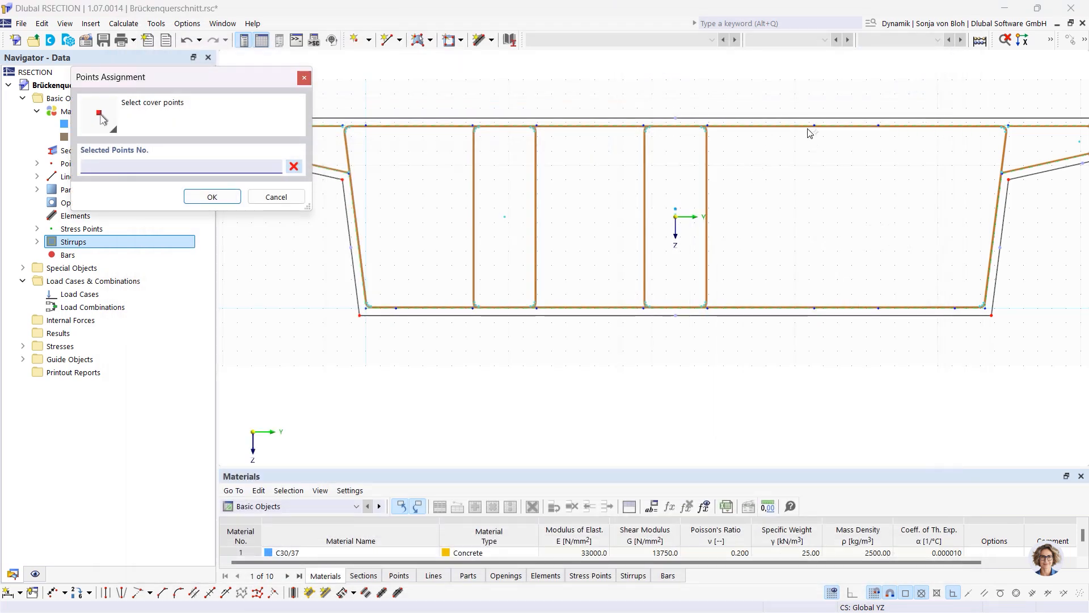
pyautogui.click(814, 125)
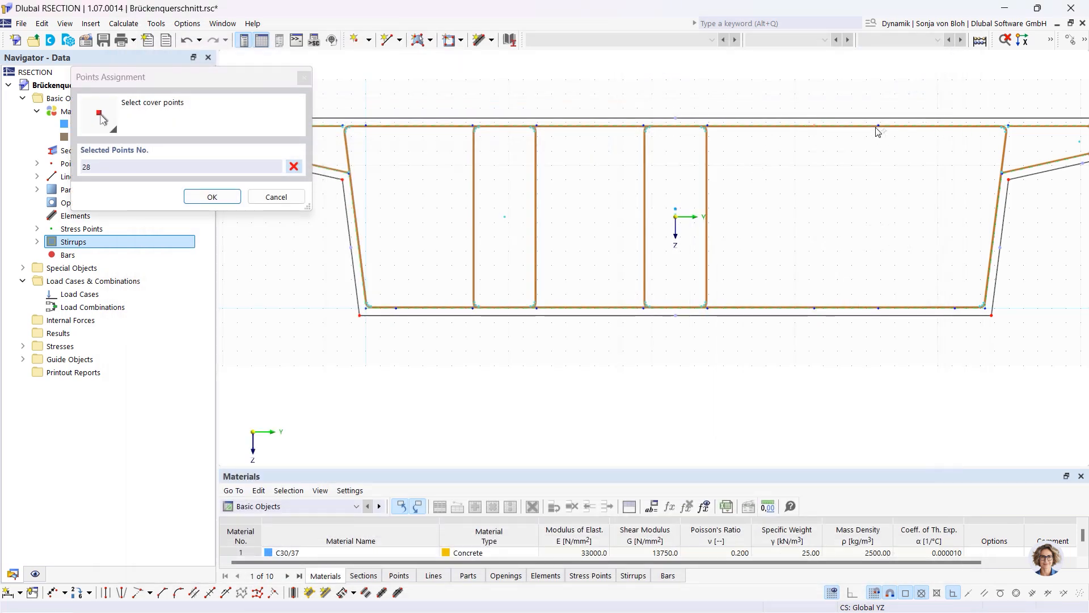
pyautogui.click(878, 126)
pyautogui.click(877, 307)
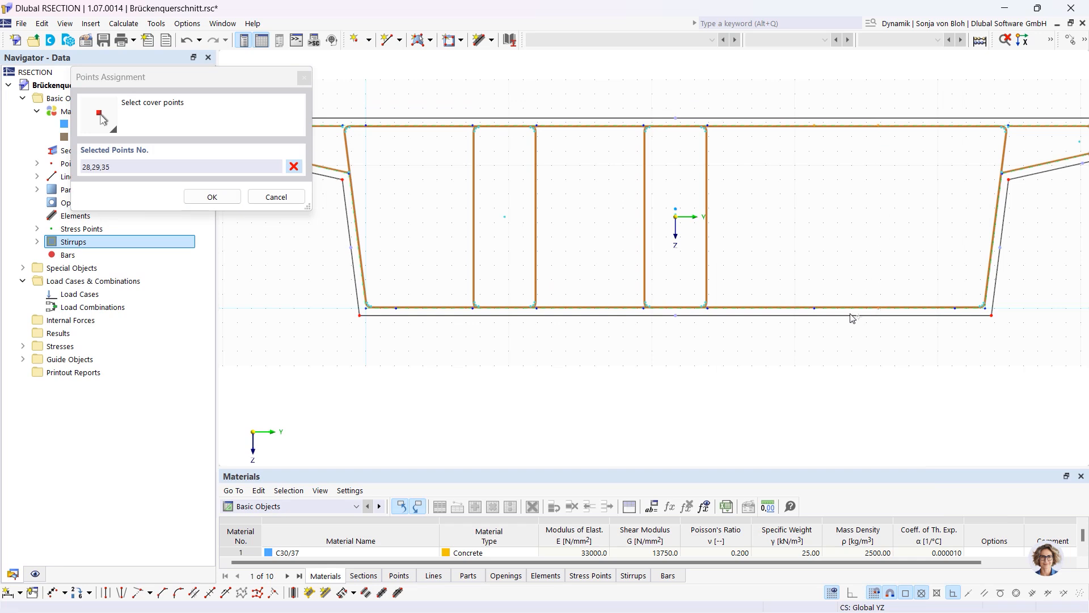
pyautogui.click(814, 308)
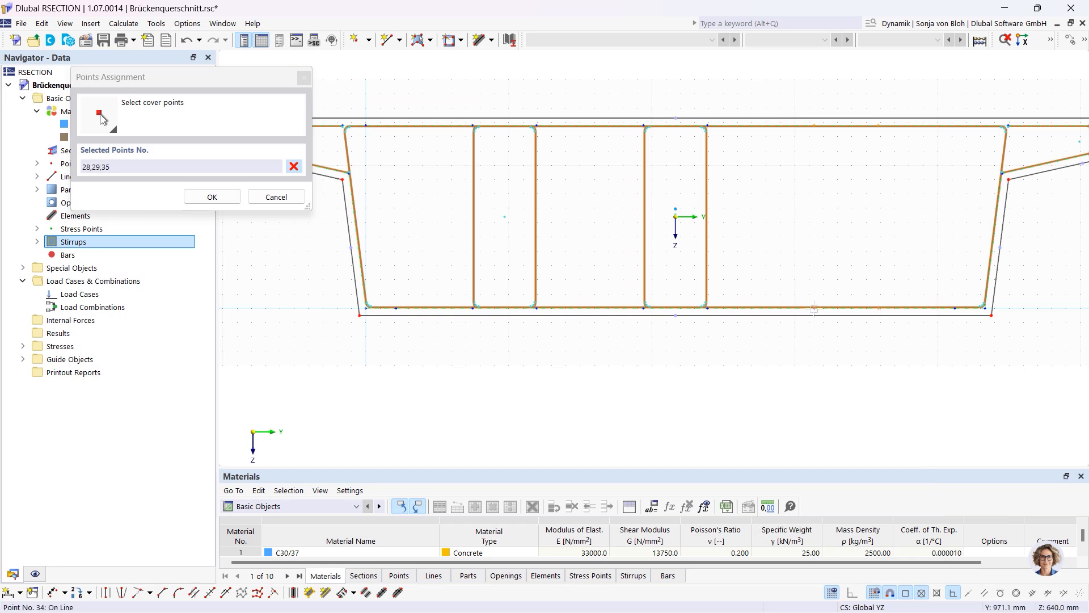
pyautogui.click(814, 125)
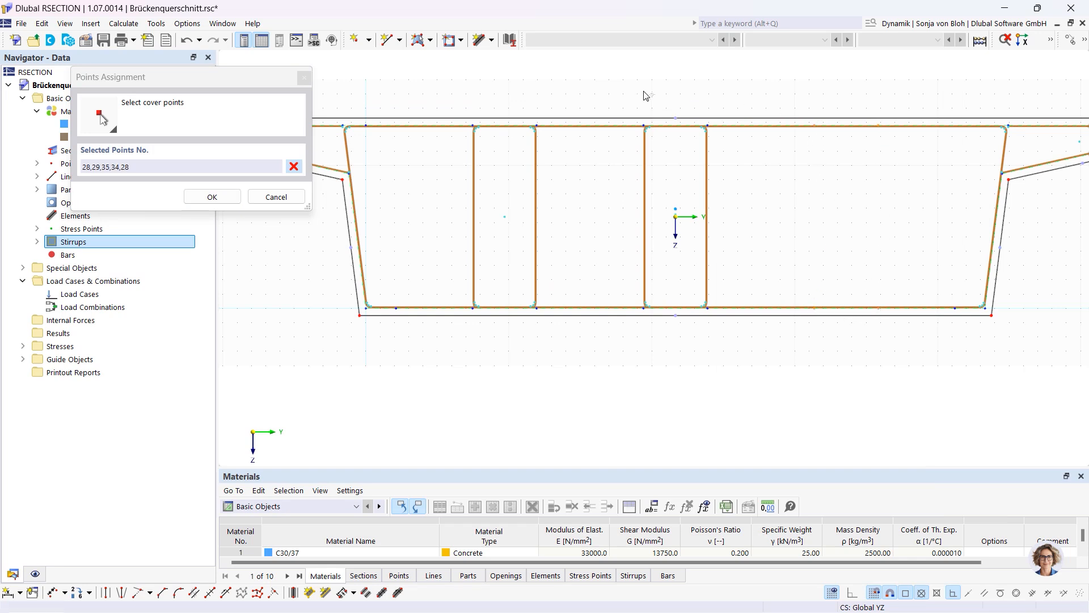
pyautogui.click(237, 197)
pyautogui.click(794, 568)
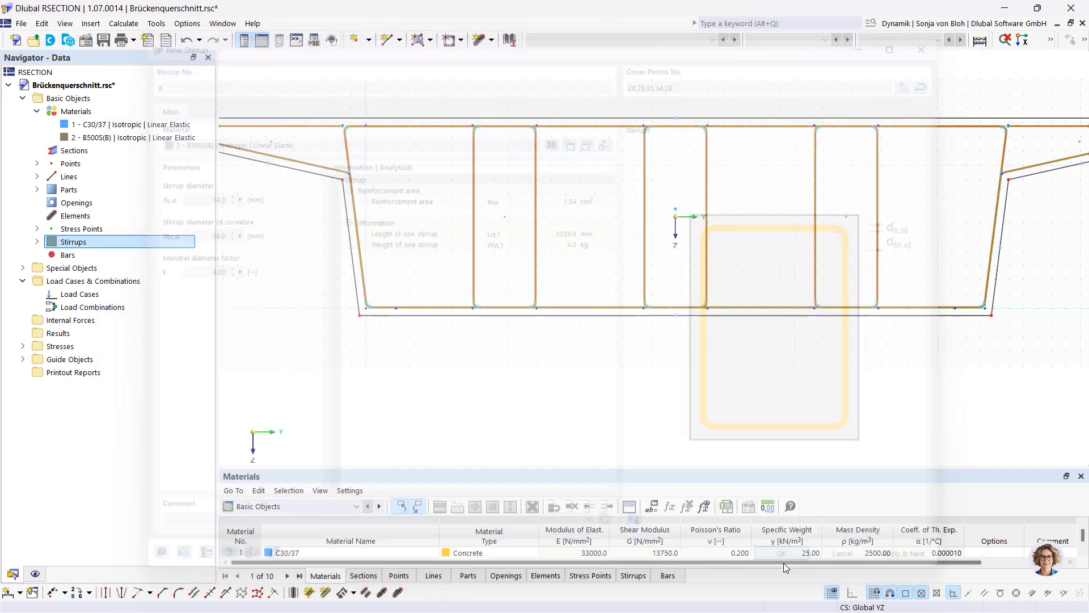
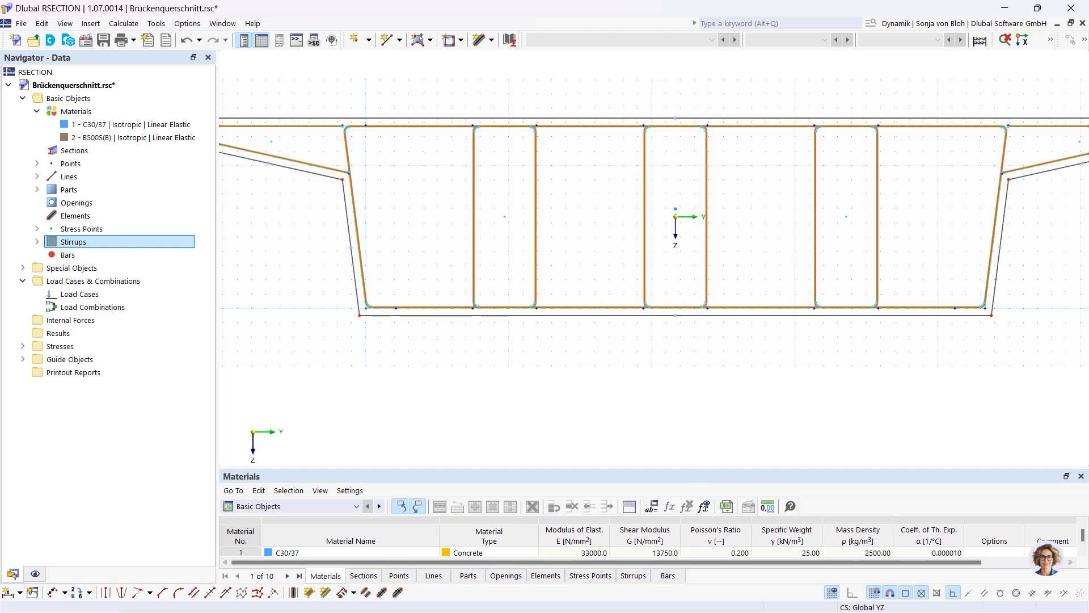
# Create a Single | Point bar of 28 mm diameter at point 524 in the lower-left corner of the large stirrup
pyautogui.rightClick(63, 254)
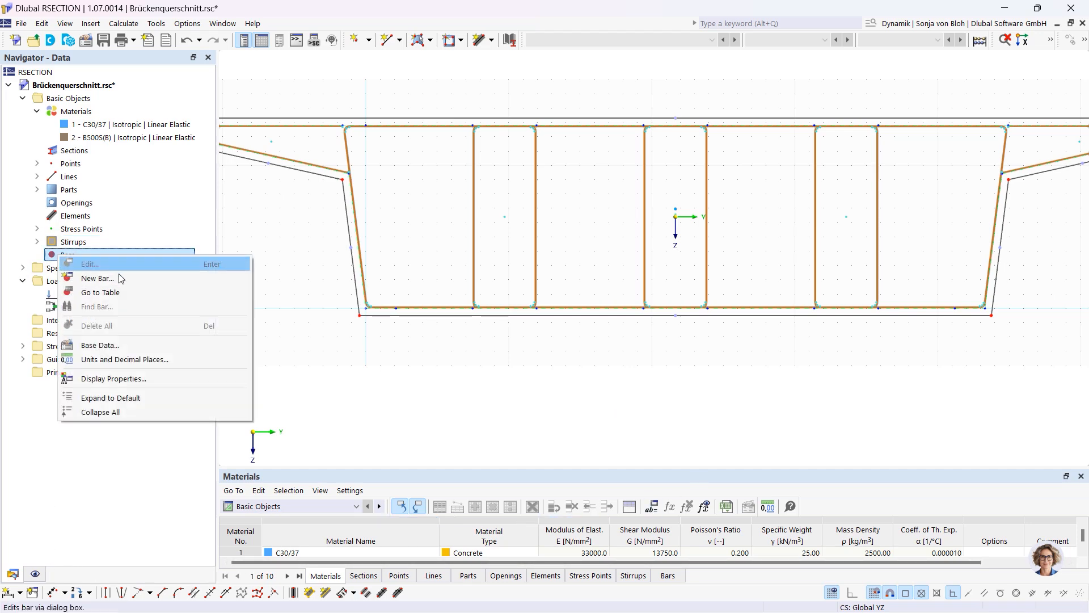
pyautogui.click(120, 279)
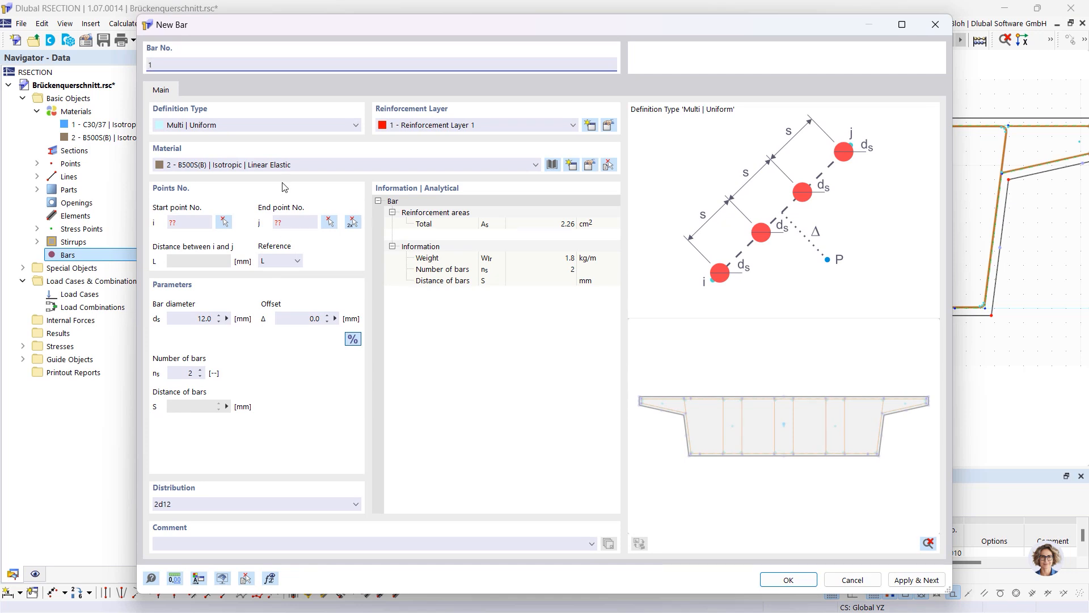
pyautogui.click(246, 126)
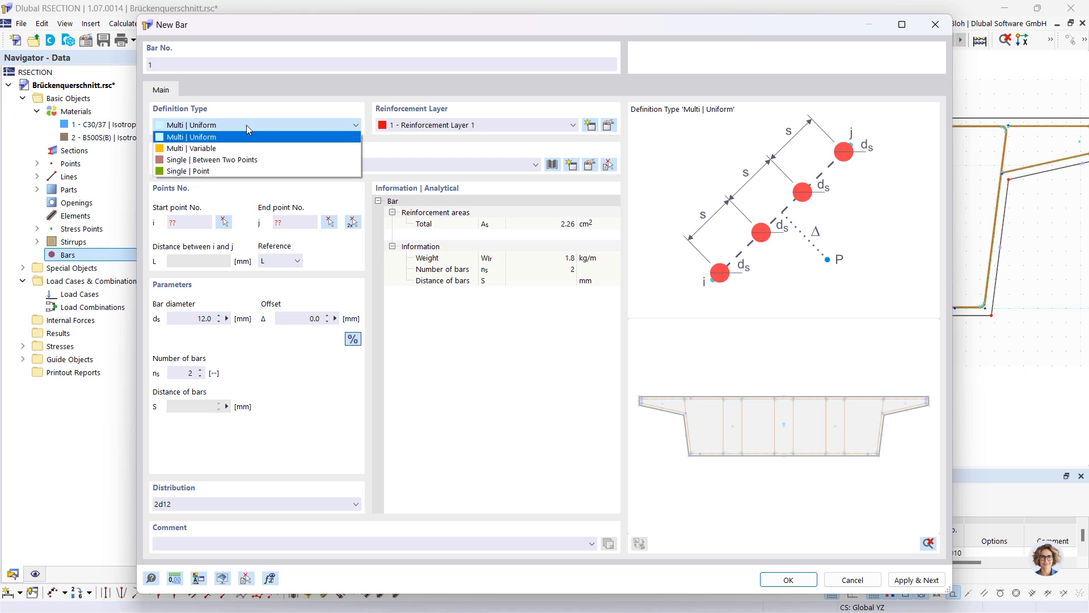
pyautogui.click(202, 172)
pyautogui.click(183, 280)
pyautogui.write('28')
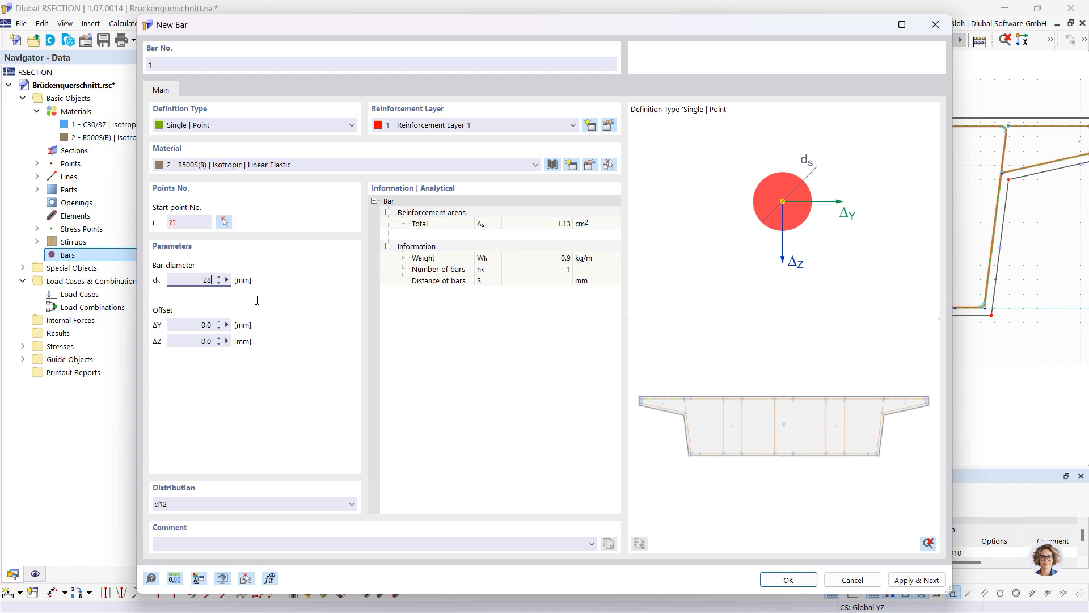
pyautogui.click(224, 222)
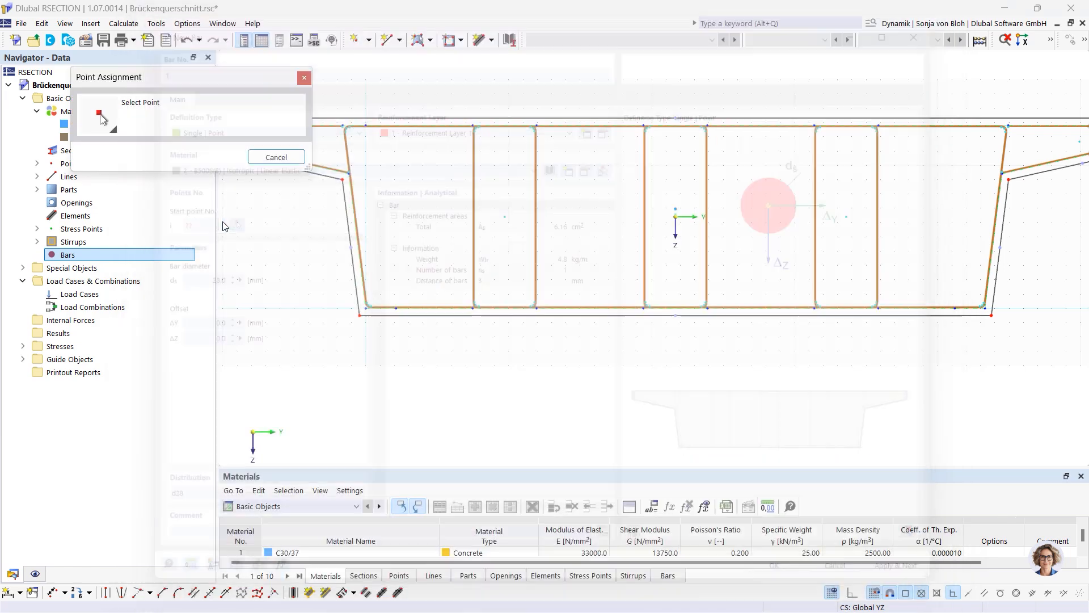
pyautogui.scroll(3, 375, 309)
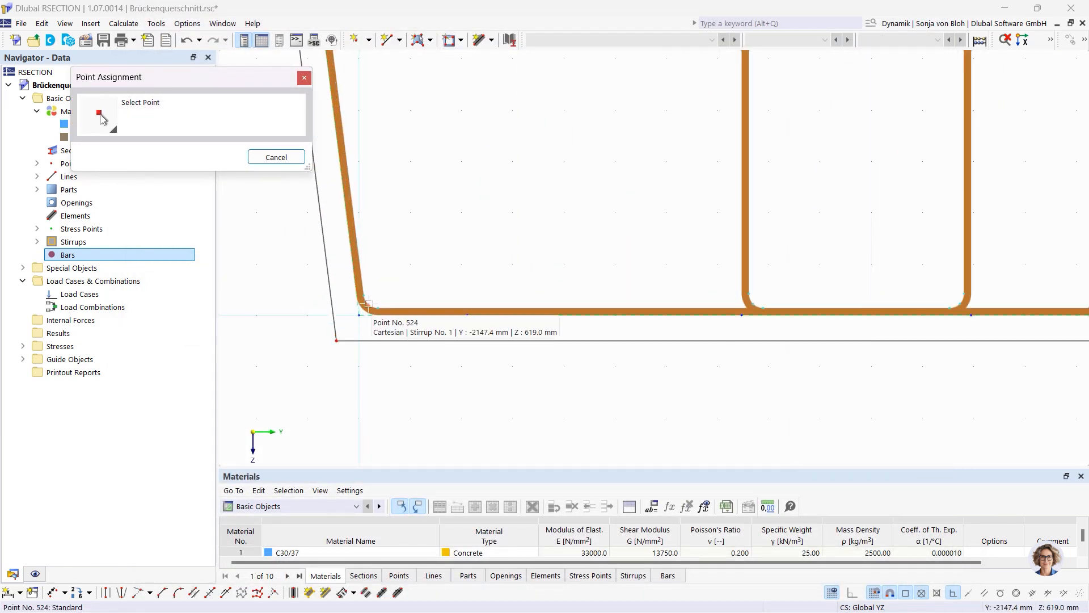
pyautogui.click(372, 311)
pyautogui.click(937, 576)
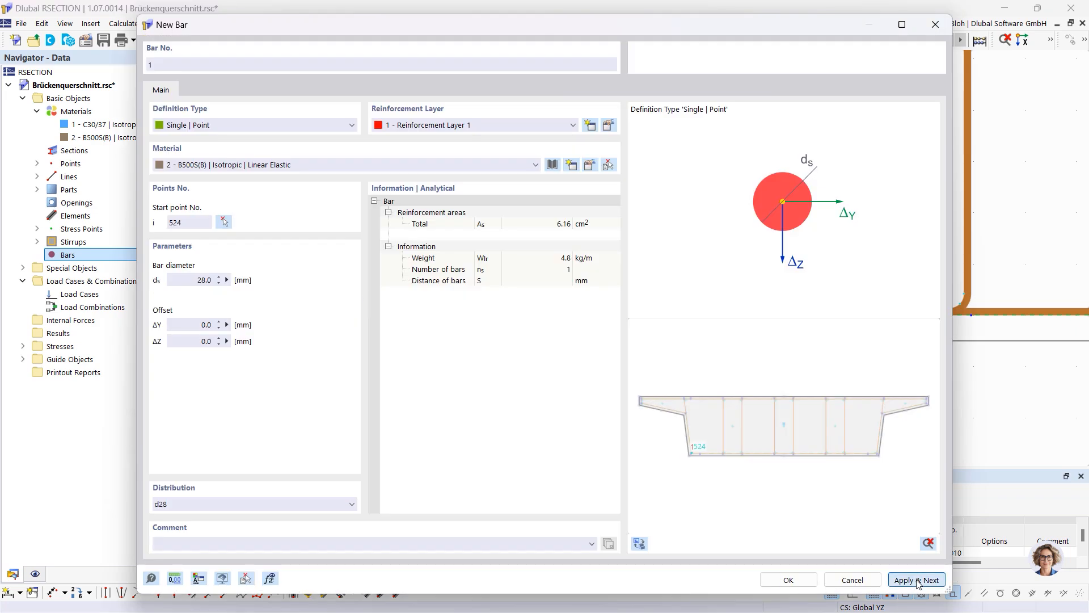
# Add 28 mm single-point bars in both lower corners of the left web stirrup, the first at point 555
pyautogui.click(225, 222)
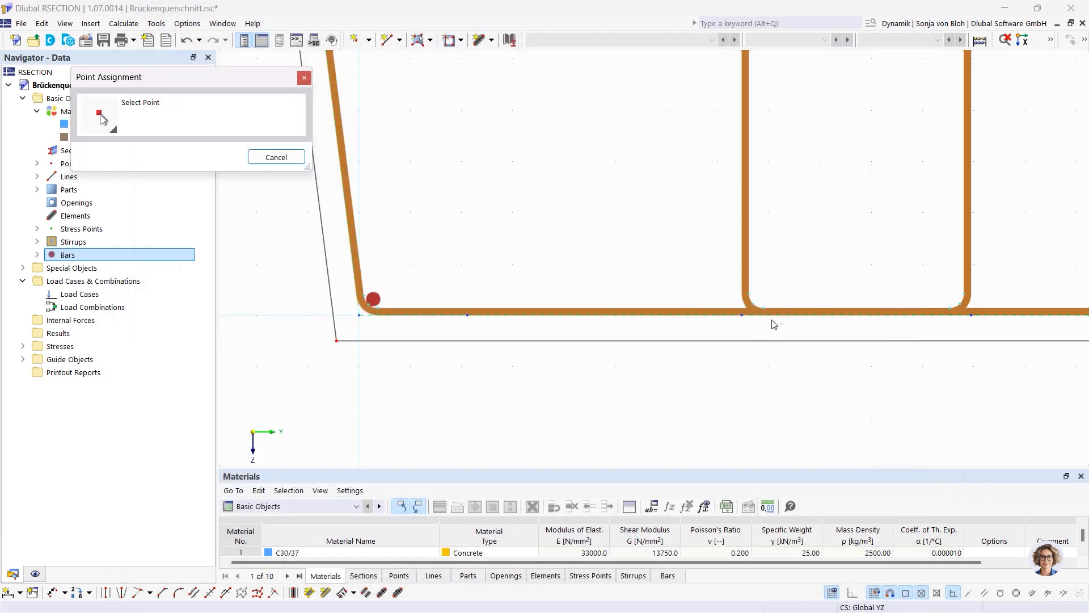
pyautogui.click(752, 304)
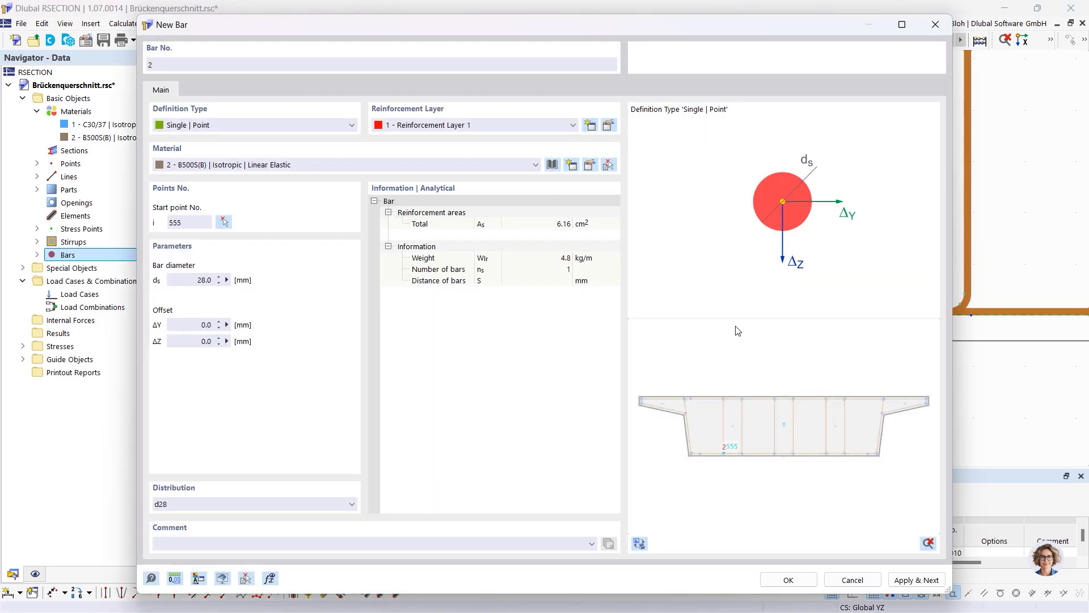
pyautogui.click(916, 579)
pyautogui.click(227, 223)
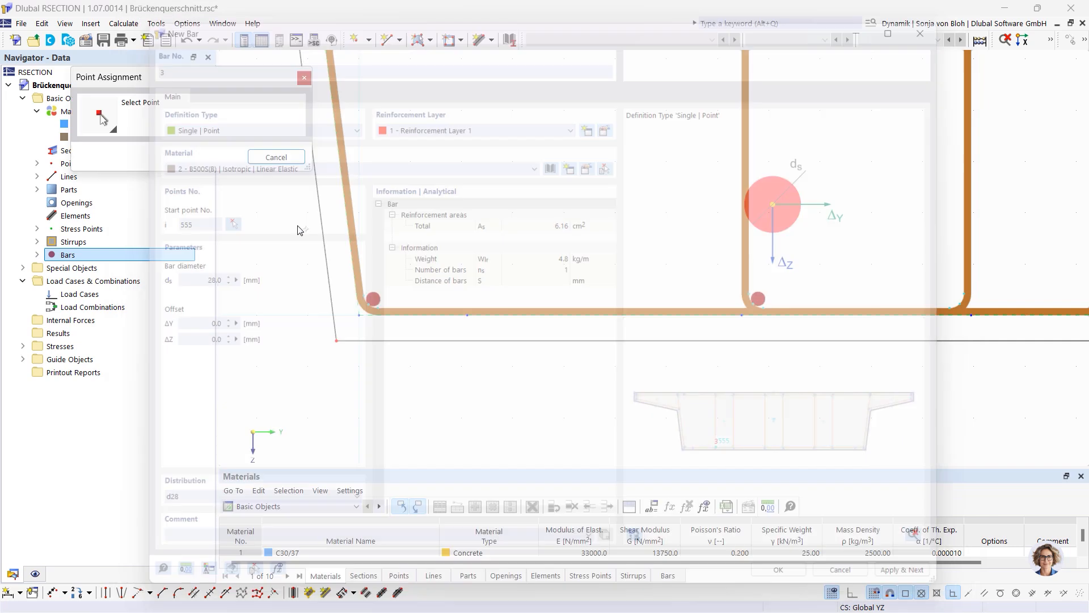
pyautogui.click(963, 300)
pyautogui.click(916, 580)
# Add 28 mm single-point bars in both lower corners of the middle web stirrup, the second at point 565
pyautogui.click(224, 221)
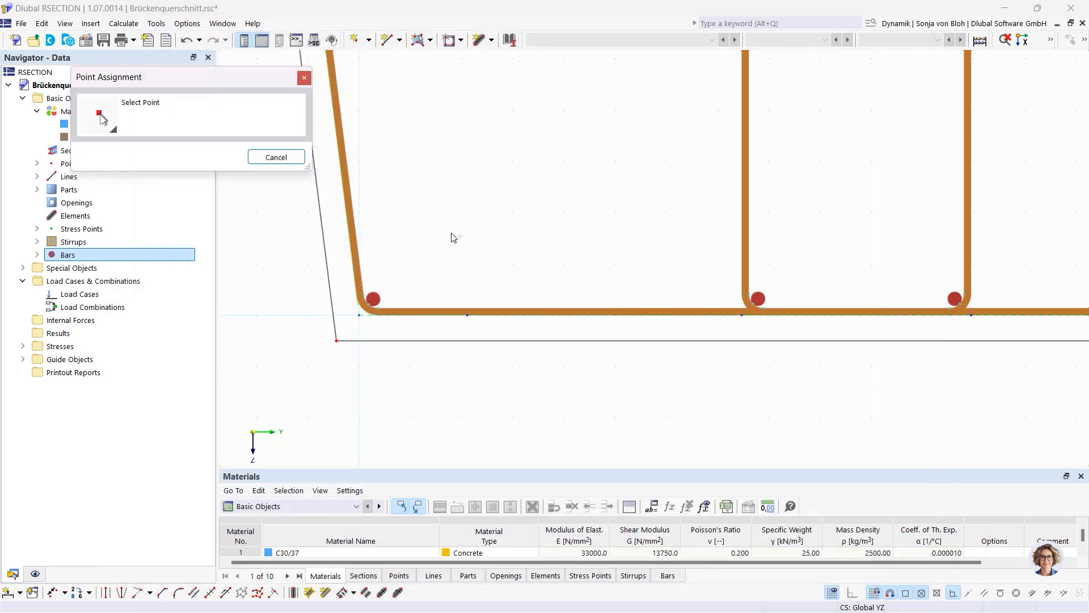
pyautogui.scroll(-3, 451, 238)
pyautogui.scroll(3, 903, 274)
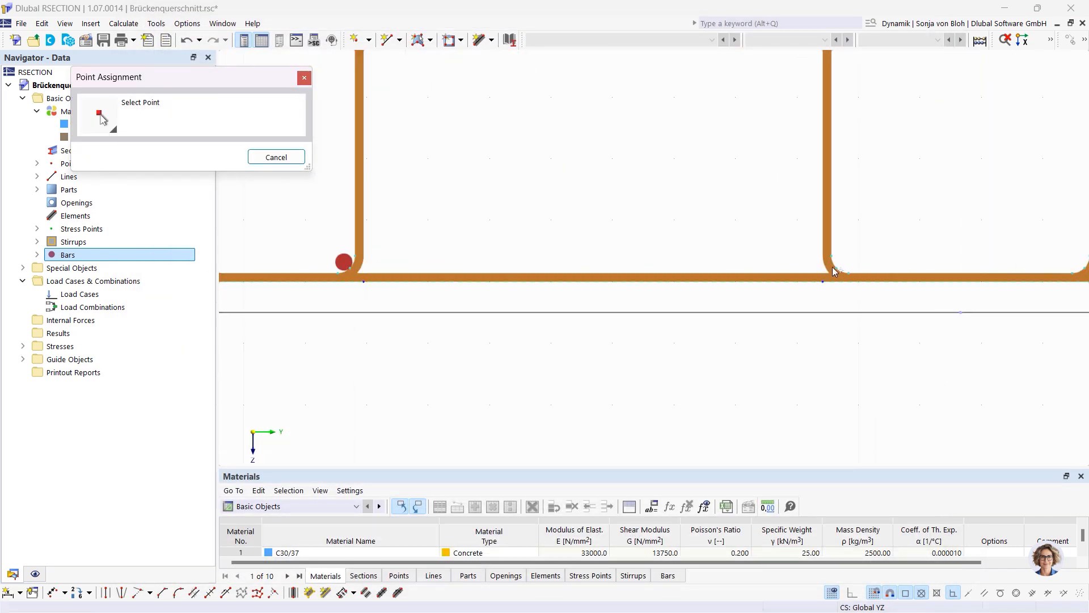
pyautogui.click(834, 271)
pyautogui.click(917, 579)
pyautogui.click(225, 222)
pyautogui.click(1082, 271)
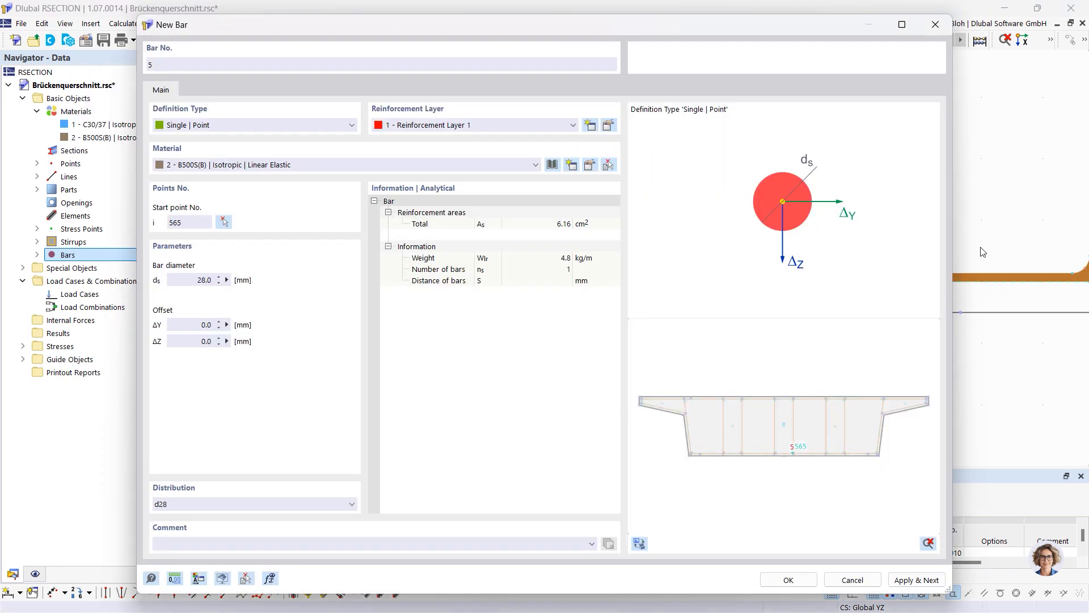
pyautogui.click(916, 580)
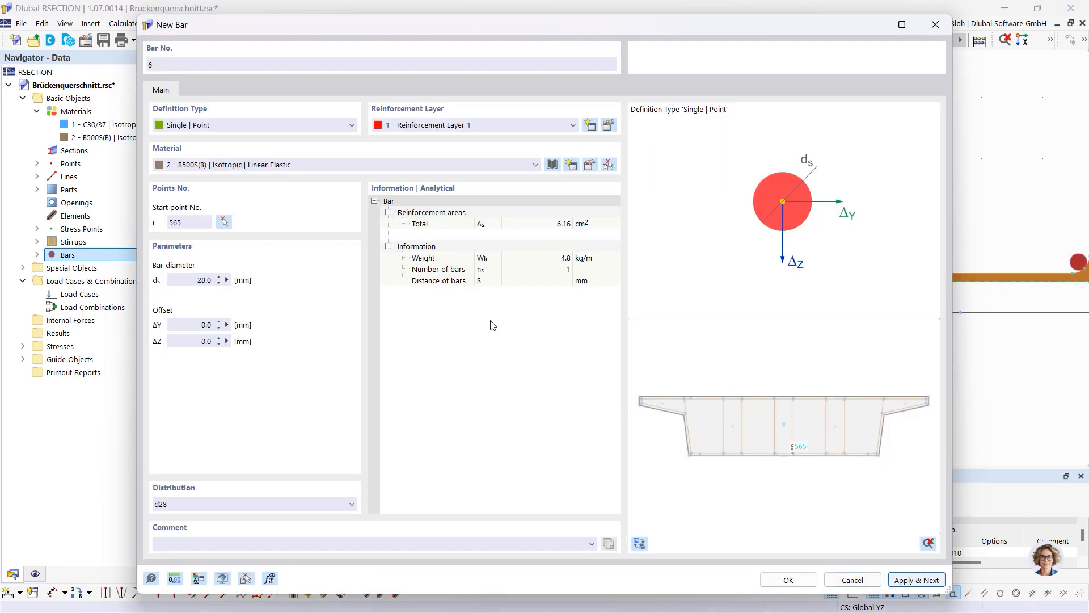
# Add 28 mm single-point bars at points 581 and 578 in the lower corners of the right web stirrup
pyautogui.click(224, 222)
pyautogui.scroll(-4, 477, 269)
pyautogui.moveTo(874, 345); pyautogui.dragTo(510, 428, button='middle')
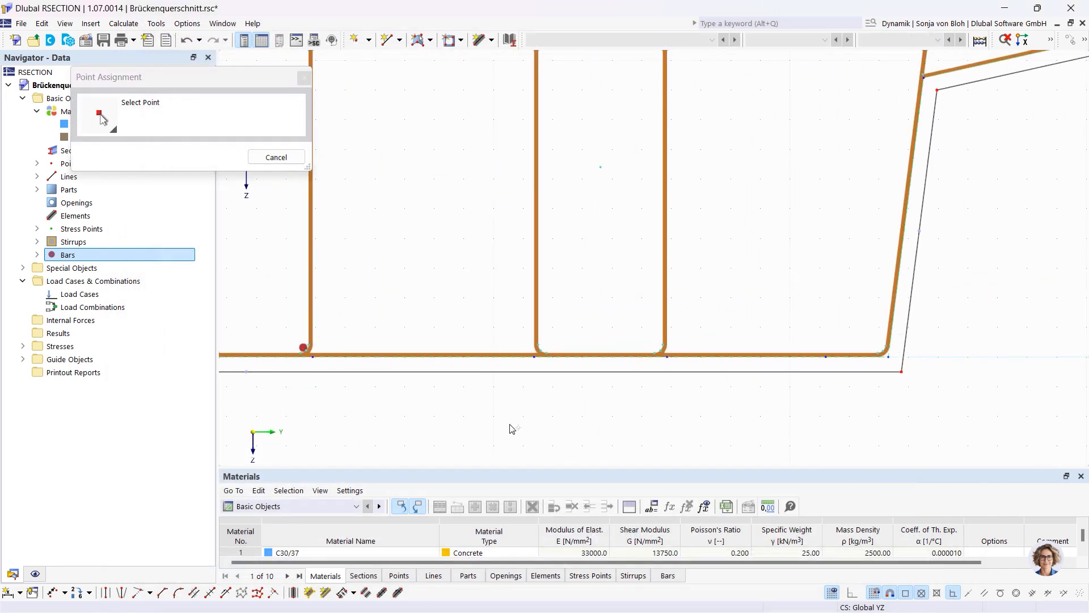
pyautogui.click(539, 349)
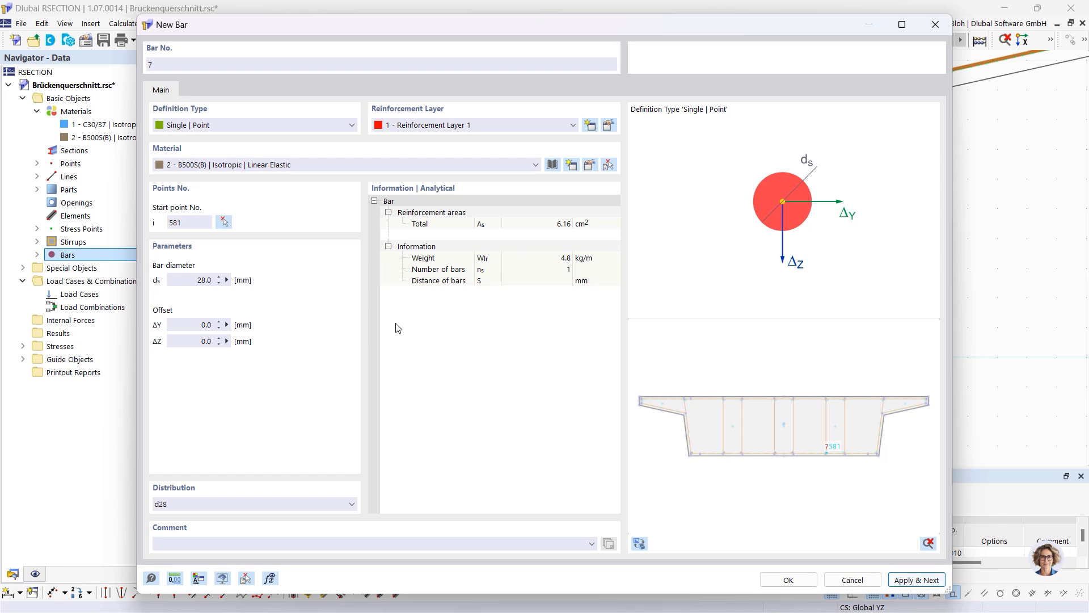
pyautogui.click(223, 222)
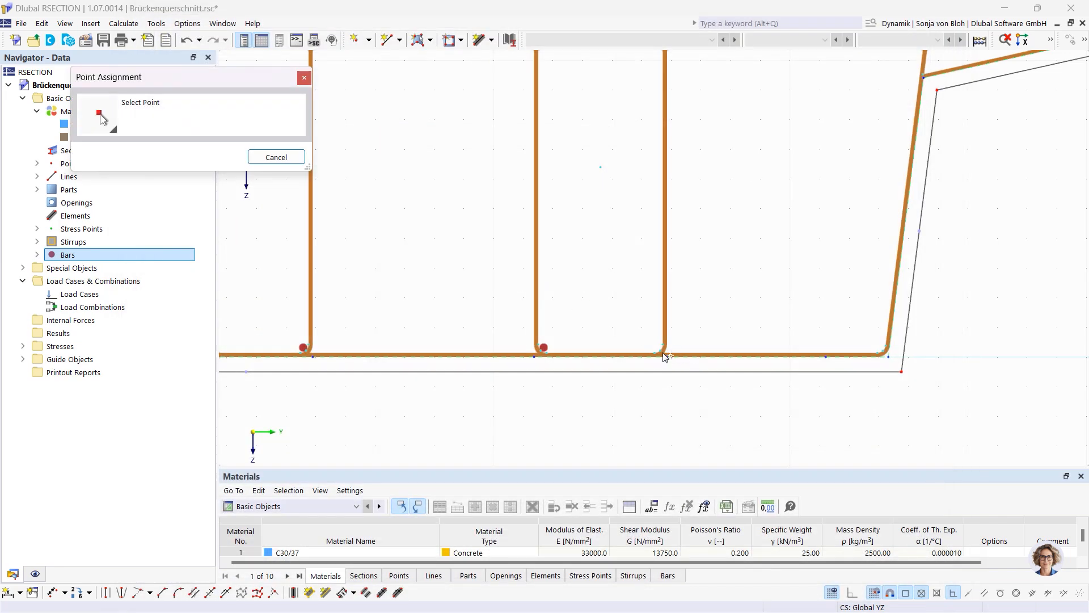
pyautogui.click(658, 350)
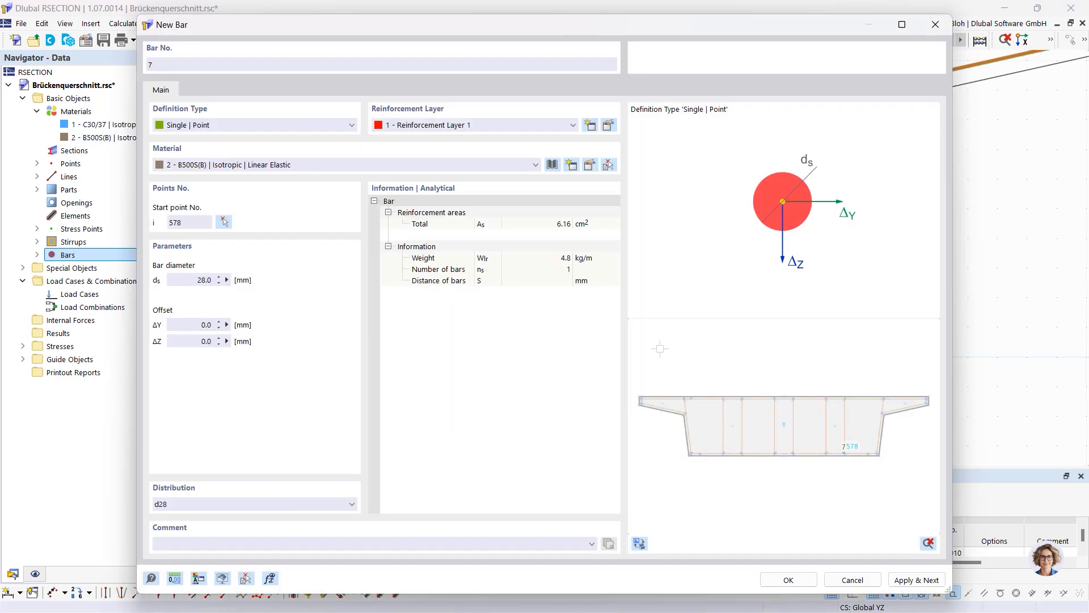
pyautogui.click(908, 579)
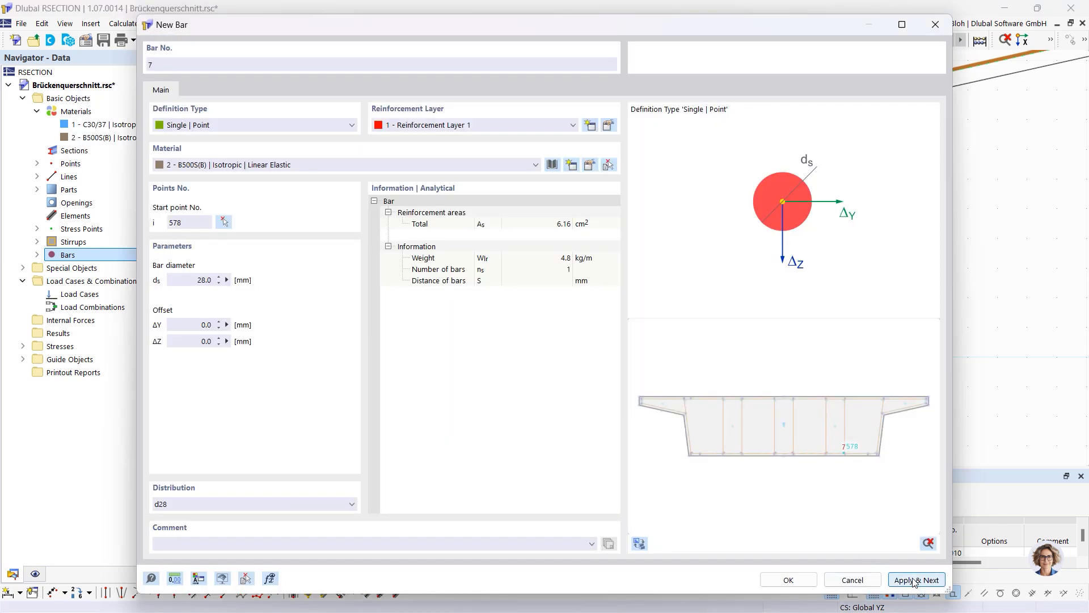
# Add a 28 mm single-point bar at point 521 in the lower-right corner of the large stirrup
pyautogui.click(224, 221)
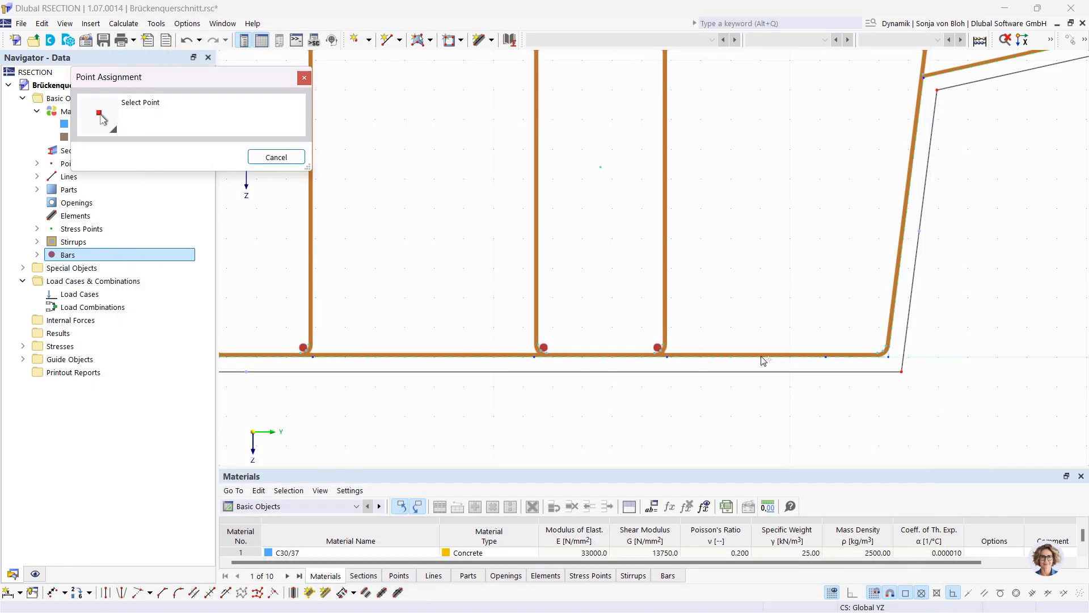
pyautogui.click(887, 356)
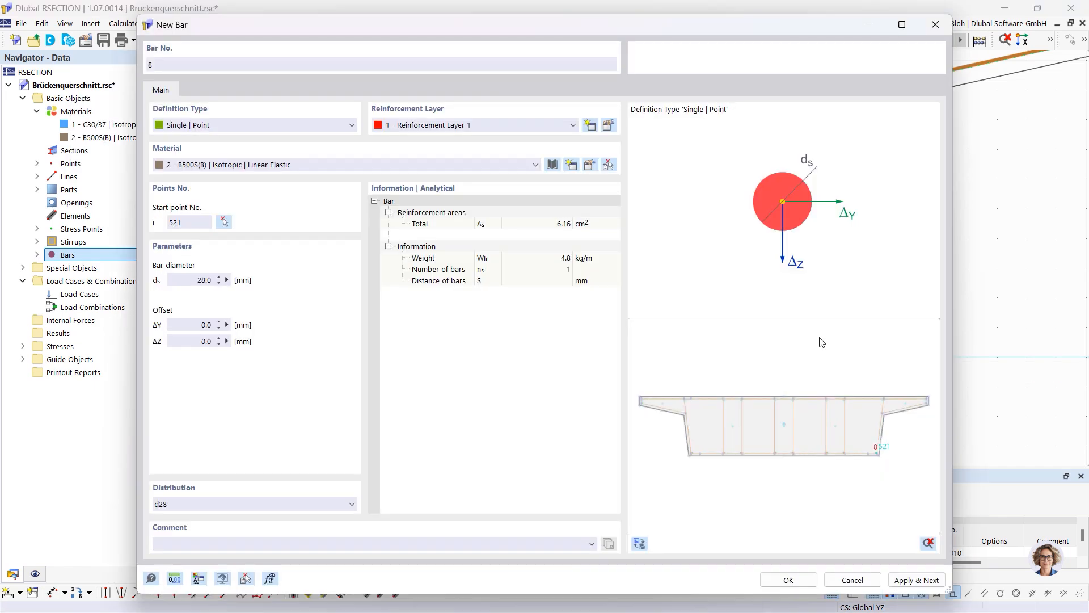
pyautogui.click(917, 580)
# Define the next reinforcement as Multi | Variable with 9 bars, 75 mm axial spacing and a 76 mm start distance
pyautogui.click(254, 127)
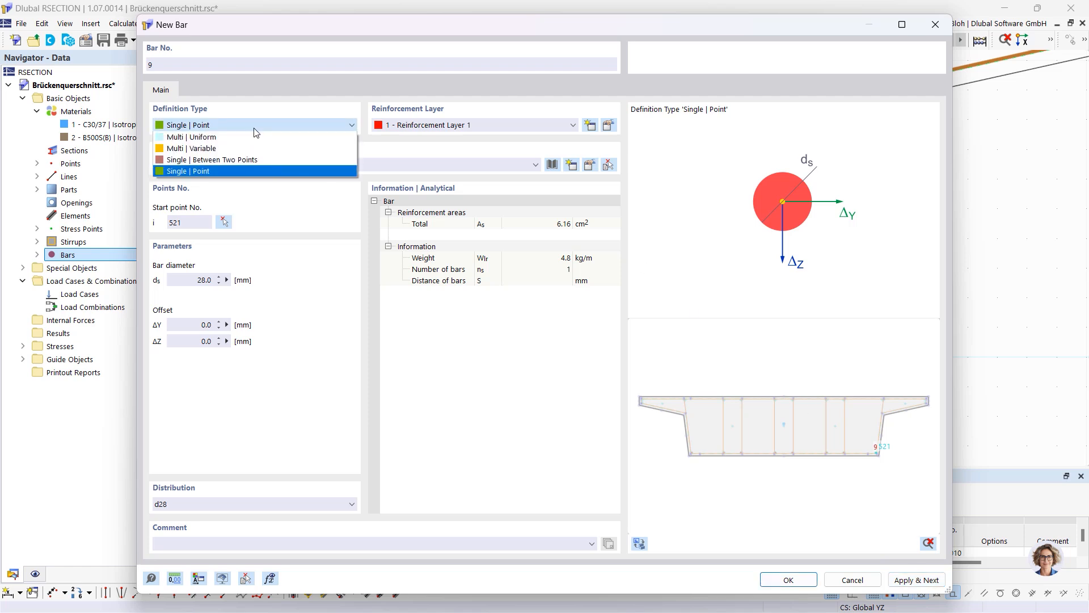
pyautogui.click(220, 148)
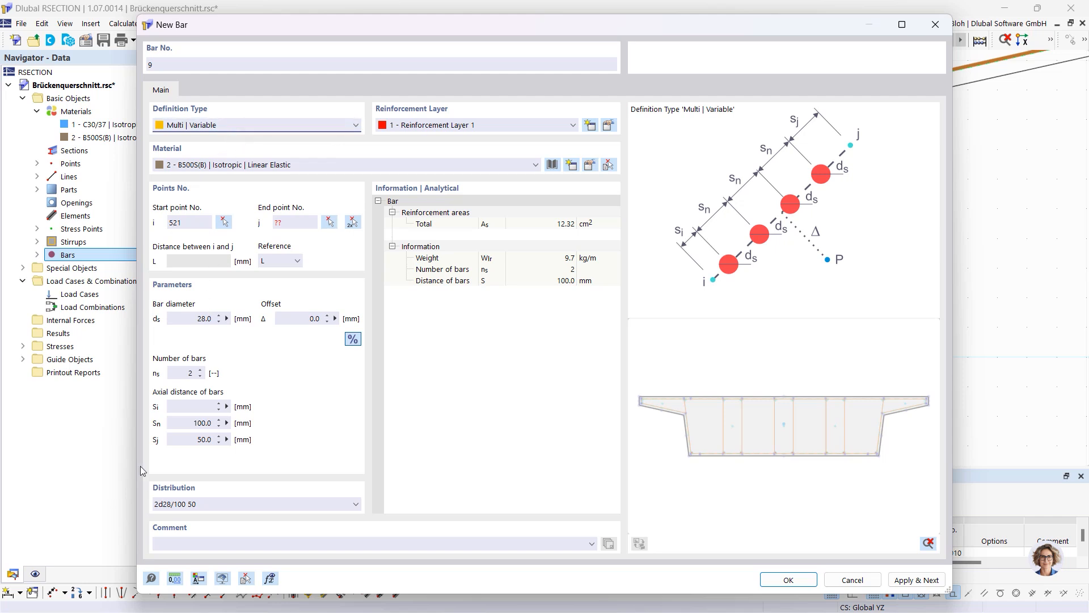
pyautogui.doubleClick(191, 373)
pyautogui.write('9')
pyautogui.doubleClick(190, 423)
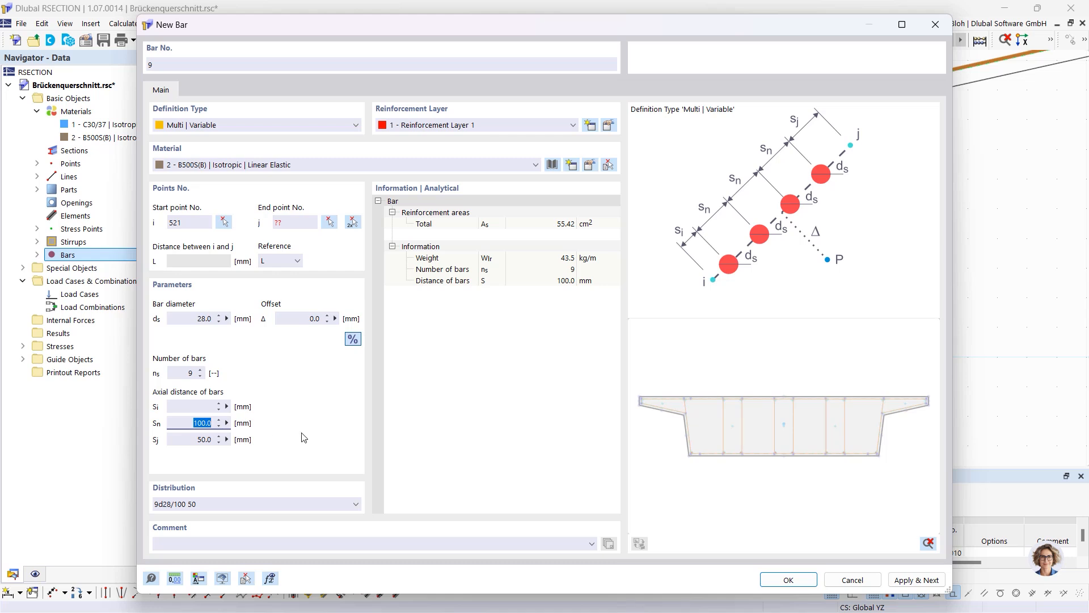
pyautogui.write('75')
pyautogui.click(188, 409)
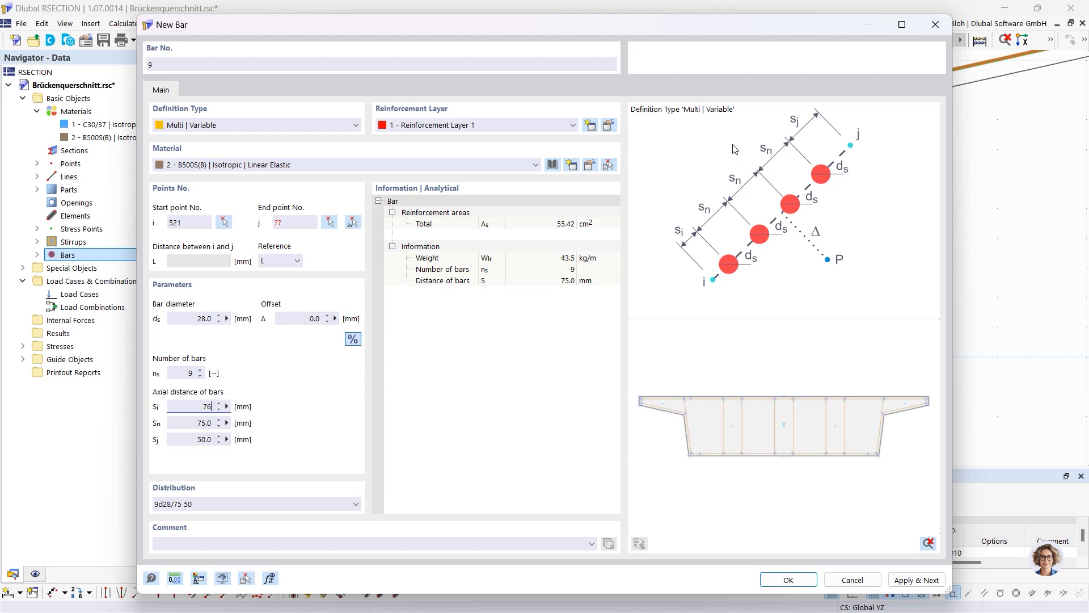
# Place the nine-bar row along the bottom from start point 579 to end point 522 and apply it
pyautogui.click(352, 222)
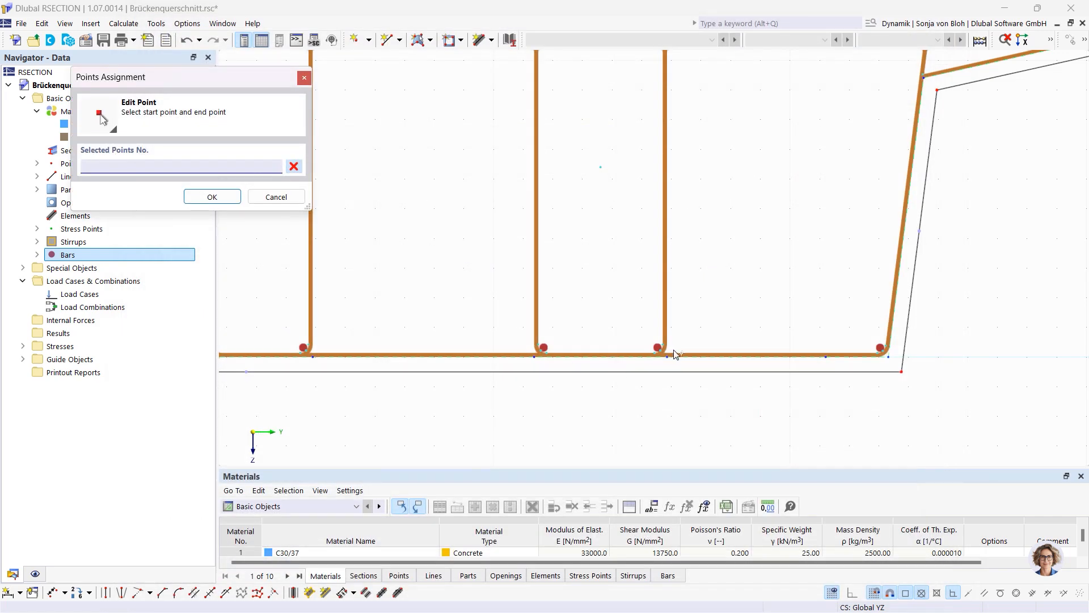
pyautogui.scroll(2, 676, 354)
pyautogui.click(653, 358)
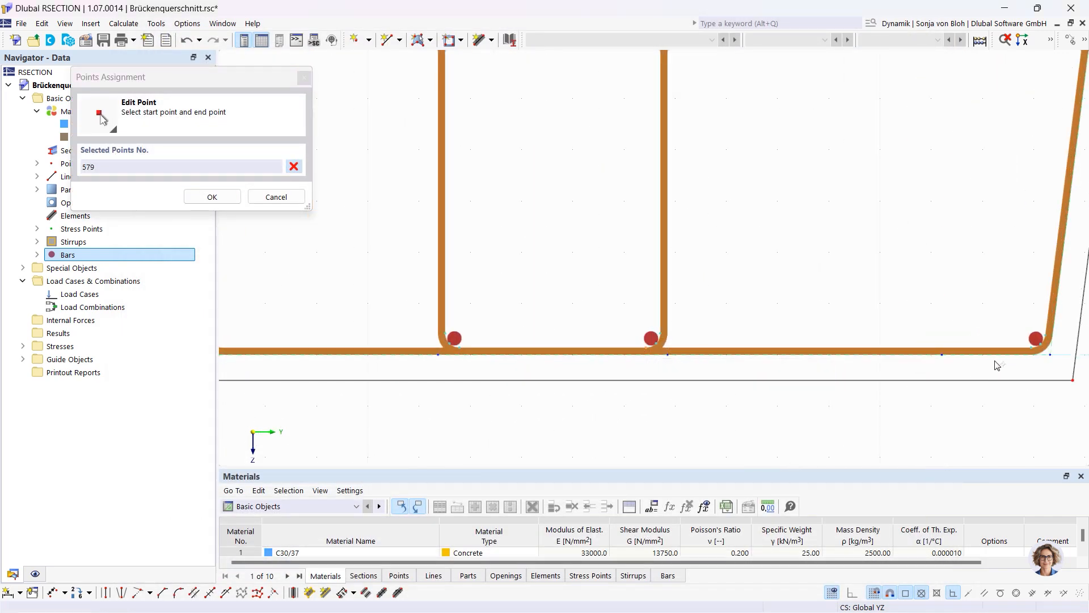
pyautogui.click(1033, 350)
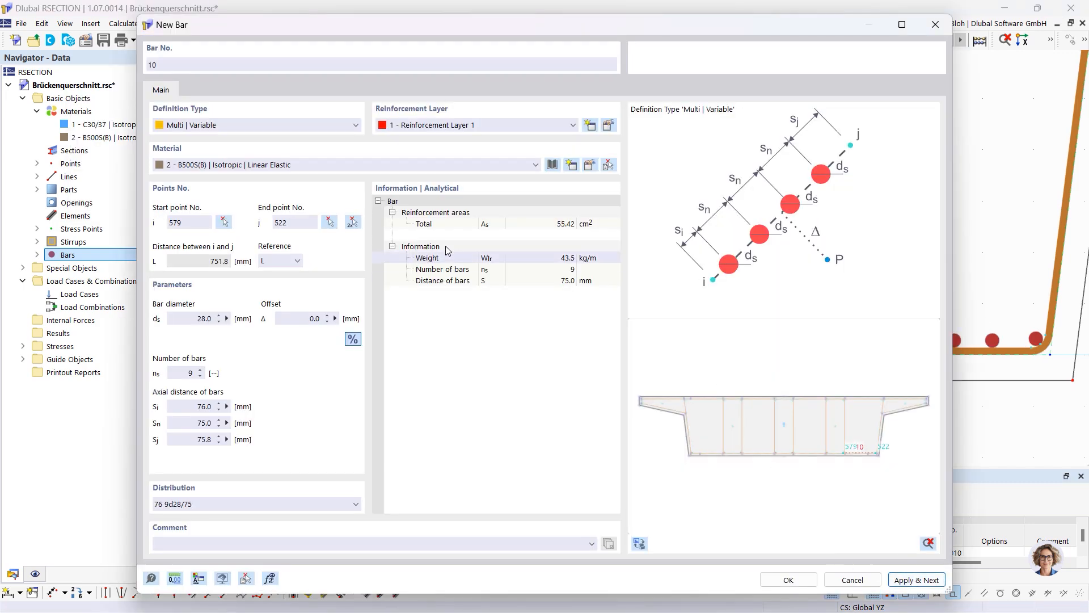
# Add a bottom row of nine 28 mm bars between point 523 at the outer stirrup's lower-left corner and point 554
pyautogui.click(353, 226)
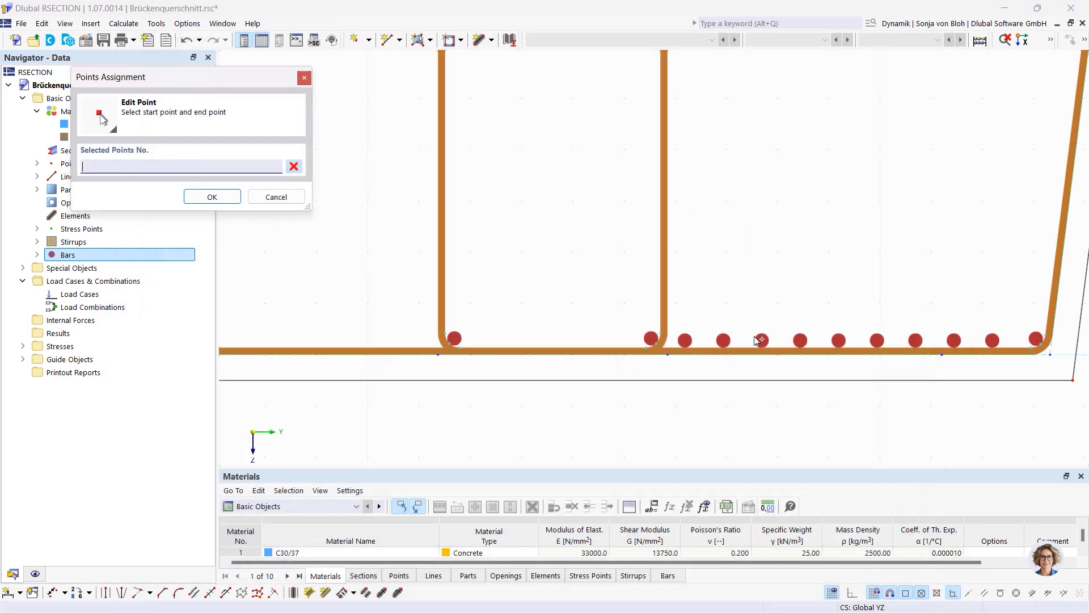
pyautogui.scroll(-8, 749, 336)
pyautogui.scroll(4, 353, 345)
pyautogui.scroll(2, 396, 345)
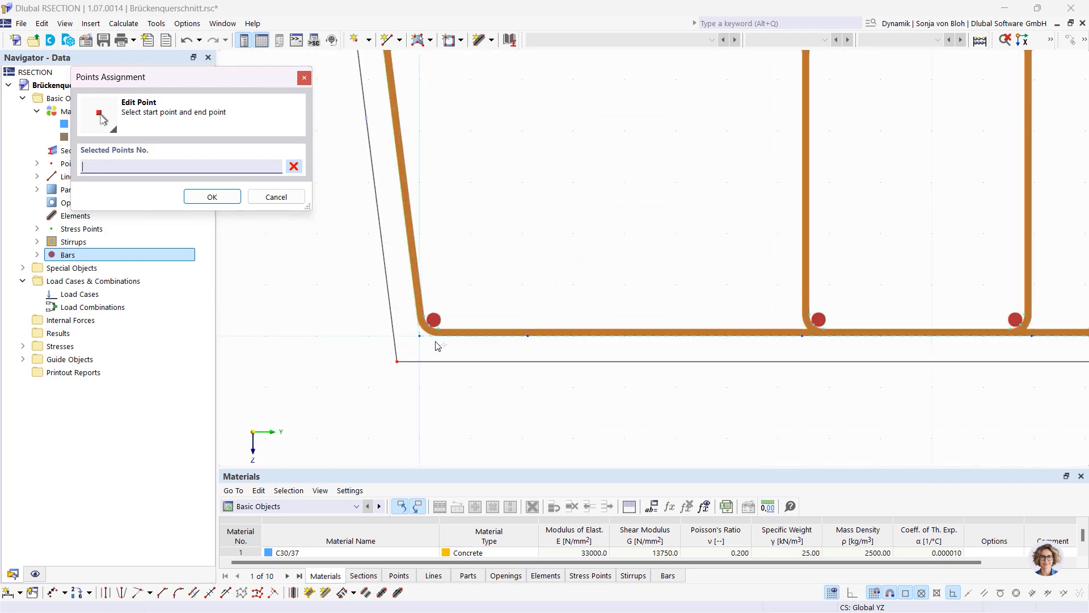
pyautogui.click(441, 322)
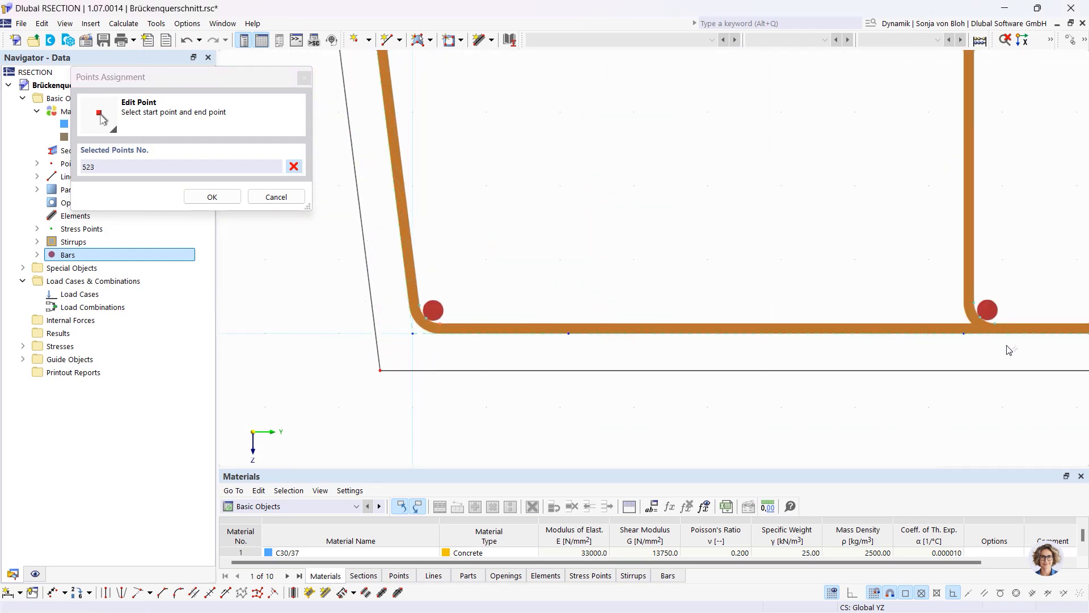
pyautogui.click(995, 322)
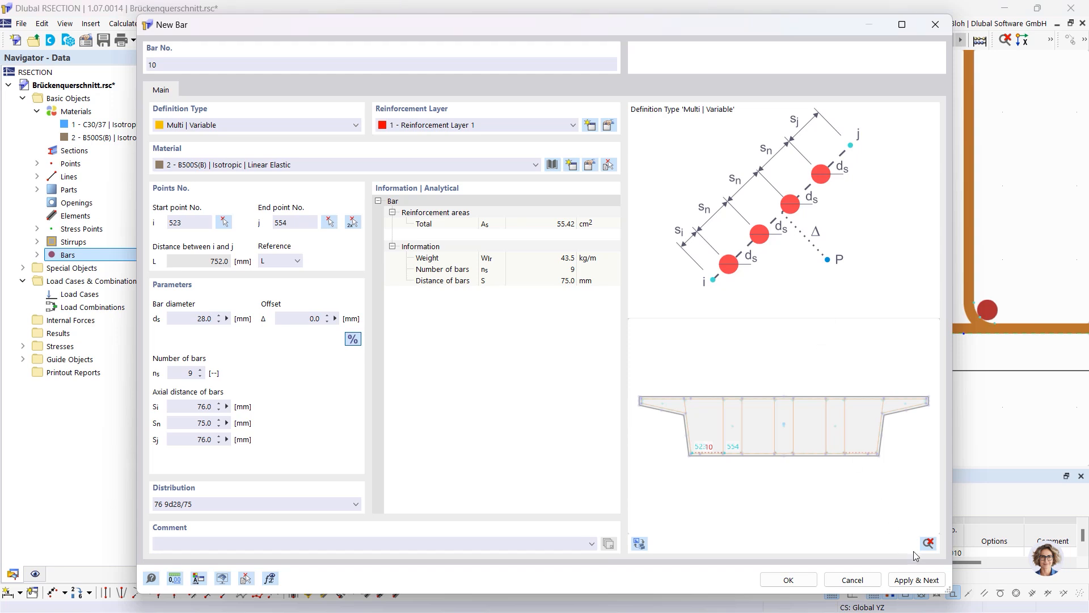
pyautogui.click(915, 579)
# Add a row of four bars with a 69.5 mm start distance between points 554 and 553 at the bottom of the left inner stirrup
pyautogui.click(173, 373)
pyautogui.write('4')
pyautogui.press('Tab')
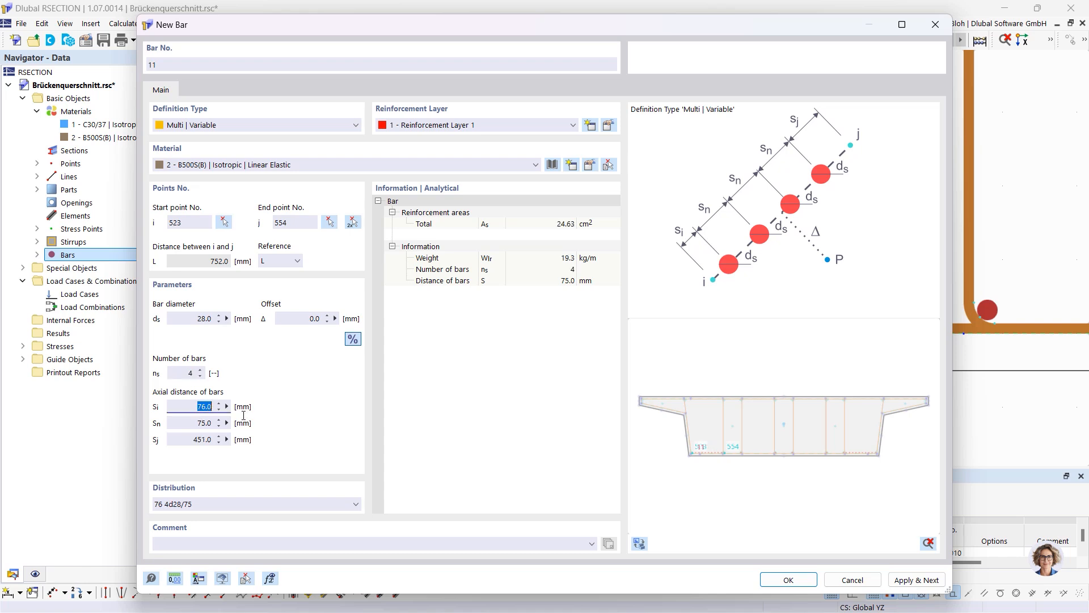
pyautogui.write('6')
pyautogui.click(354, 223)
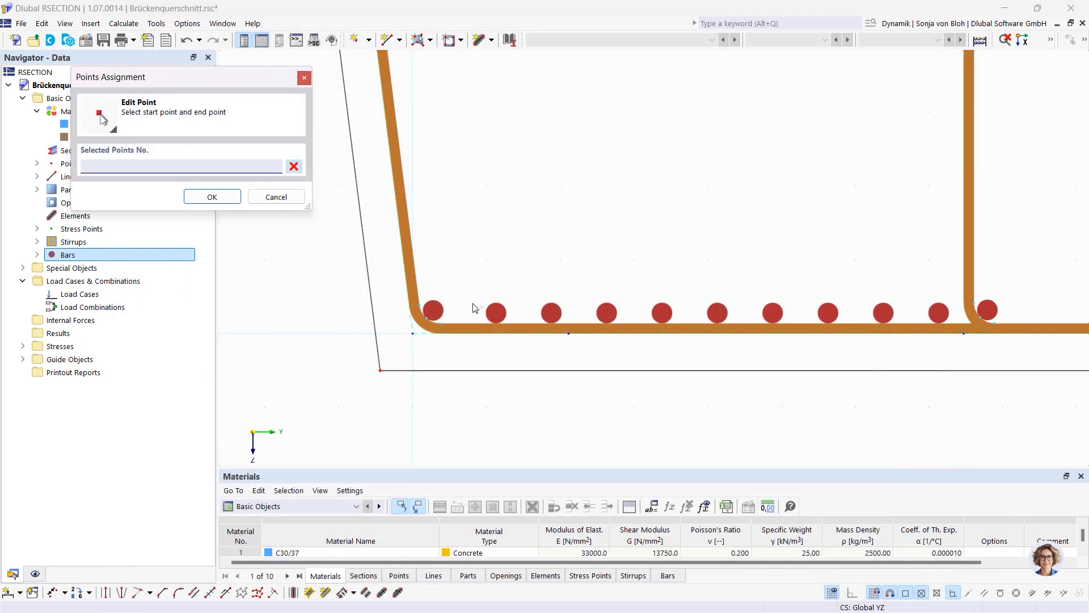
pyautogui.scroll(-2, 527, 309)
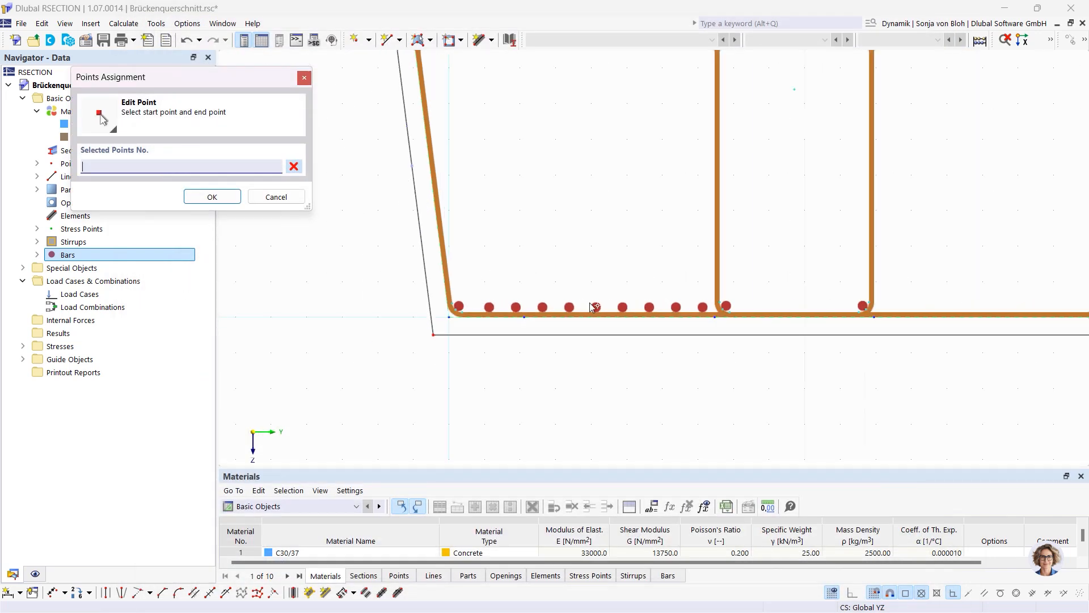
pyautogui.click(730, 313)
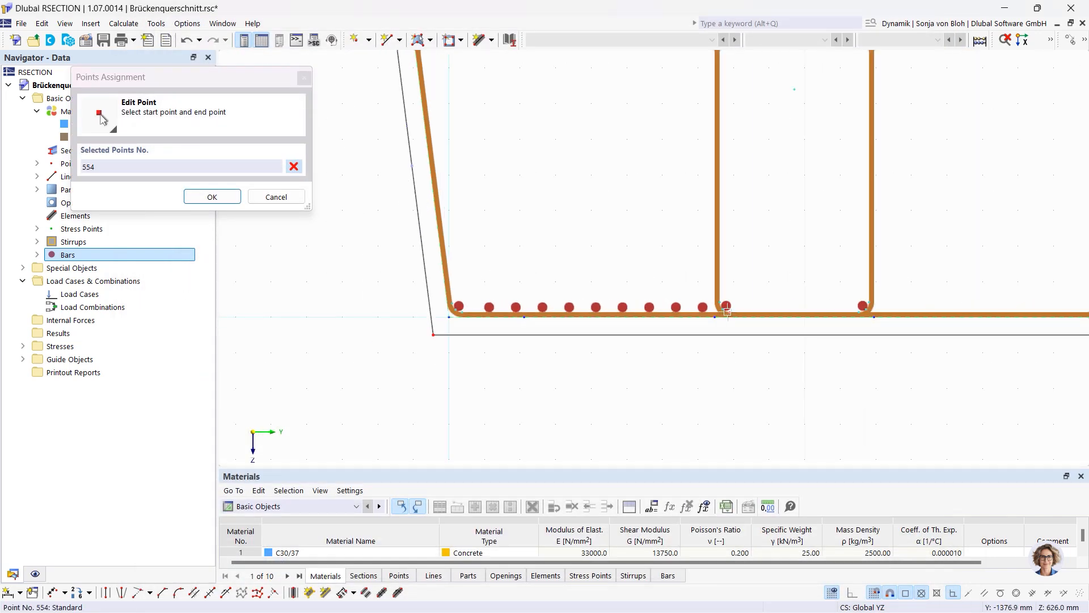
pyautogui.click(857, 312)
pyautogui.click(914, 577)
# Add the same four-bar row between points 567 and 566 at the bottom of the middle inner stirrup
pyautogui.click(354, 222)
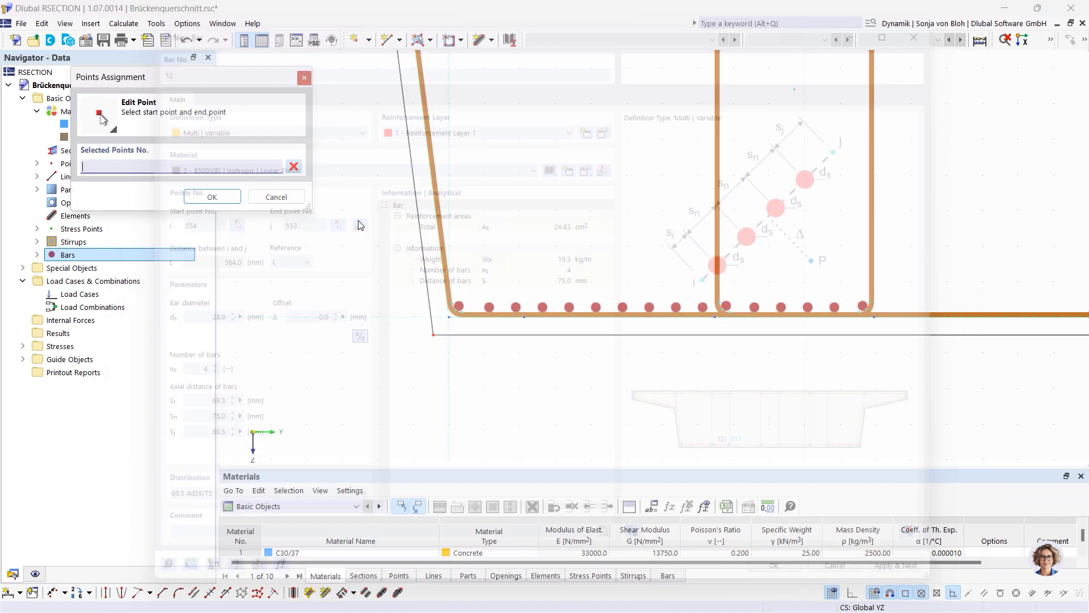
pyautogui.scroll(-2, 622, 276)
pyautogui.moveTo(925, 378); pyautogui.dragTo(484, 401, button='middle')
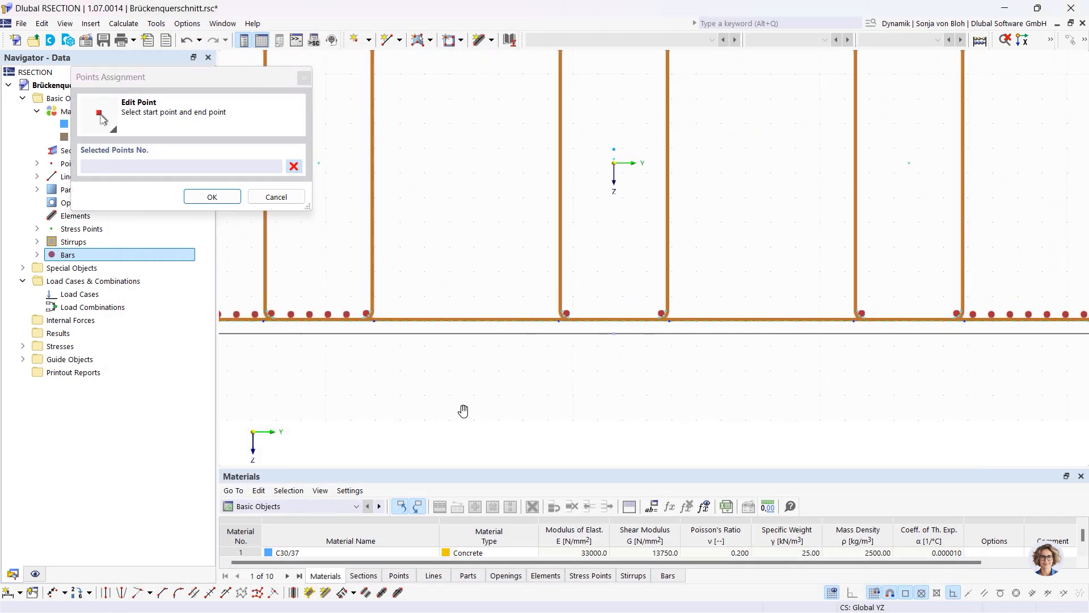
pyautogui.scroll(1, 520, 340)
pyautogui.click(570, 342)
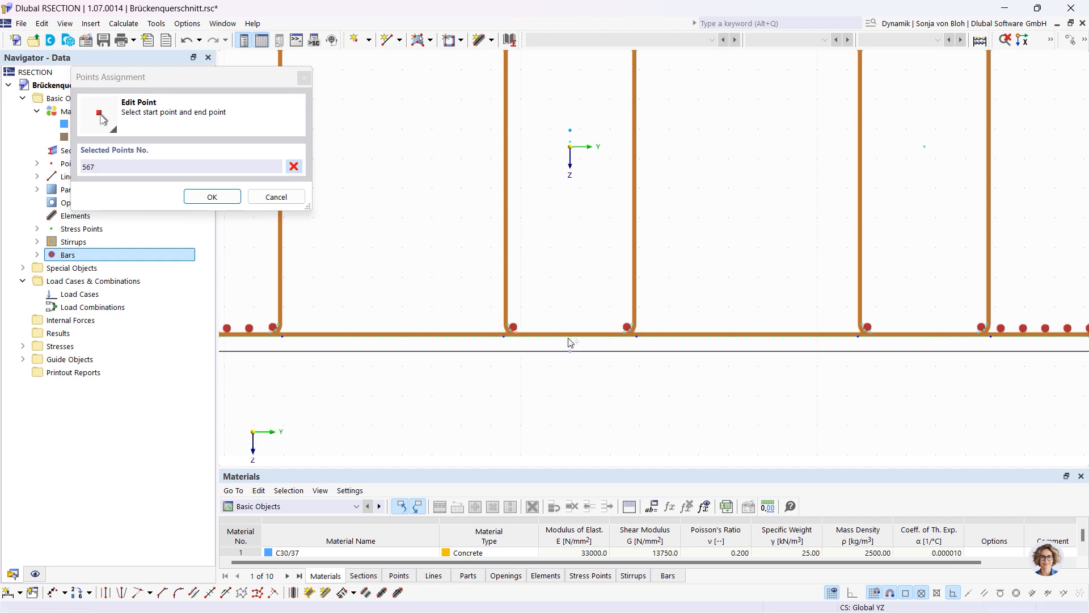
pyautogui.click(623, 333)
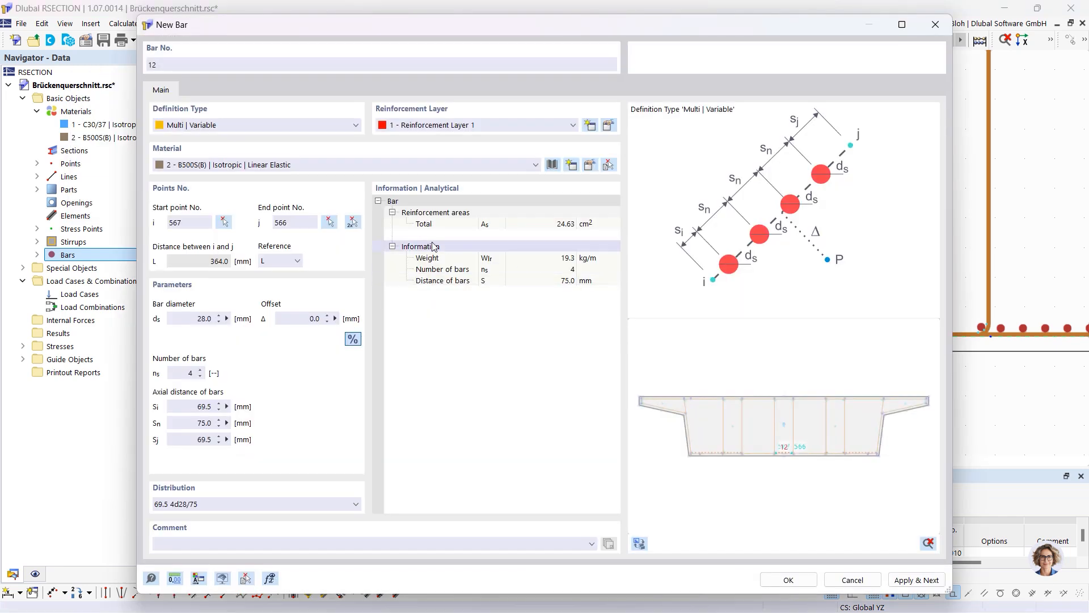
pyautogui.click(916, 580)
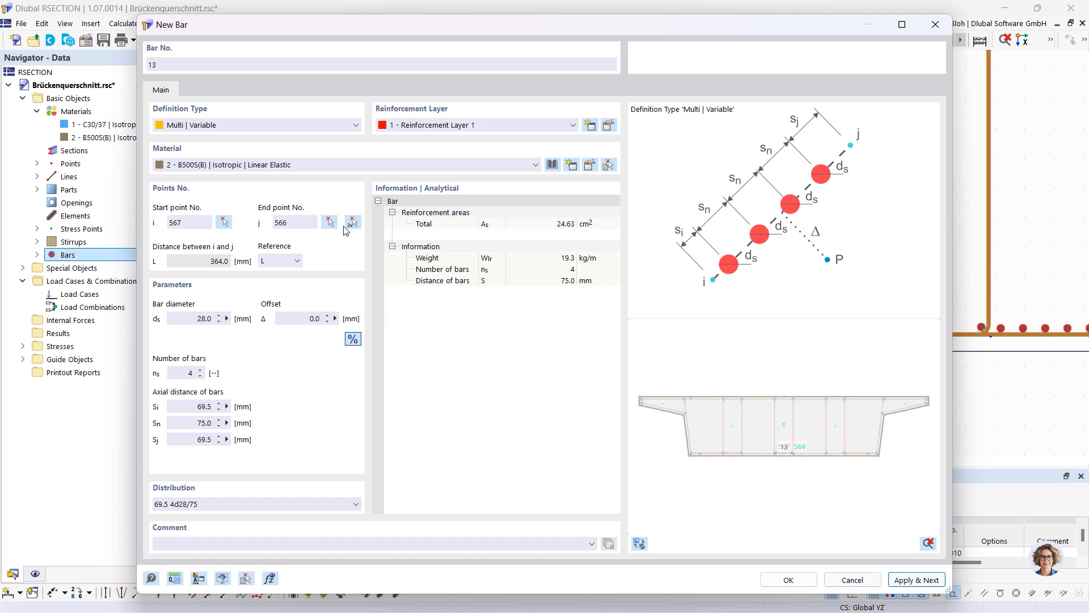
# Add the same four-bar row between points 580 and 579 at the bottom of the right inner stirrup
pyautogui.click(352, 222)
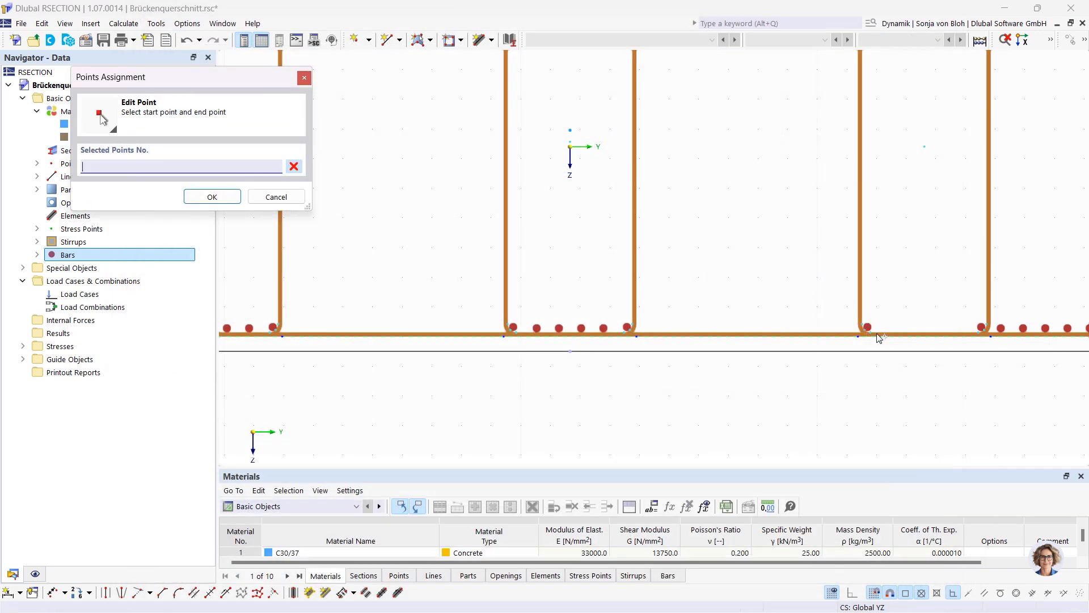
pyautogui.click(871, 332)
pyautogui.click(978, 335)
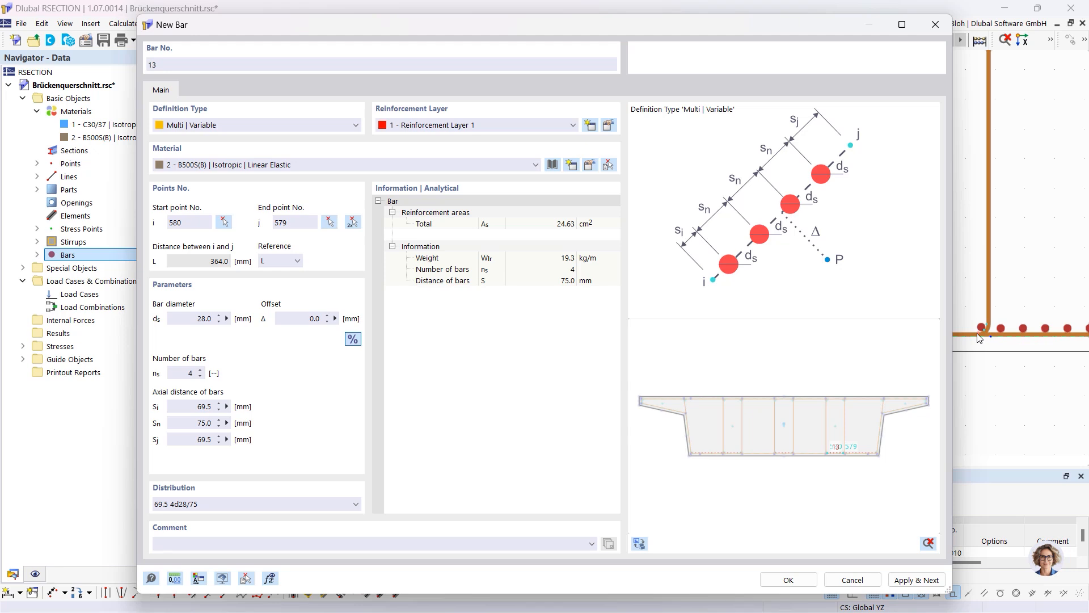
pyautogui.click(912, 579)
# Add a row of ten bars with a 78 mm start distance between points 553 and 567, joining the left and middle inner stirrups
pyautogui.doubleClick(180, 373)
pyautogui.doubleClick(196, 407)
pyautogui.write('78')
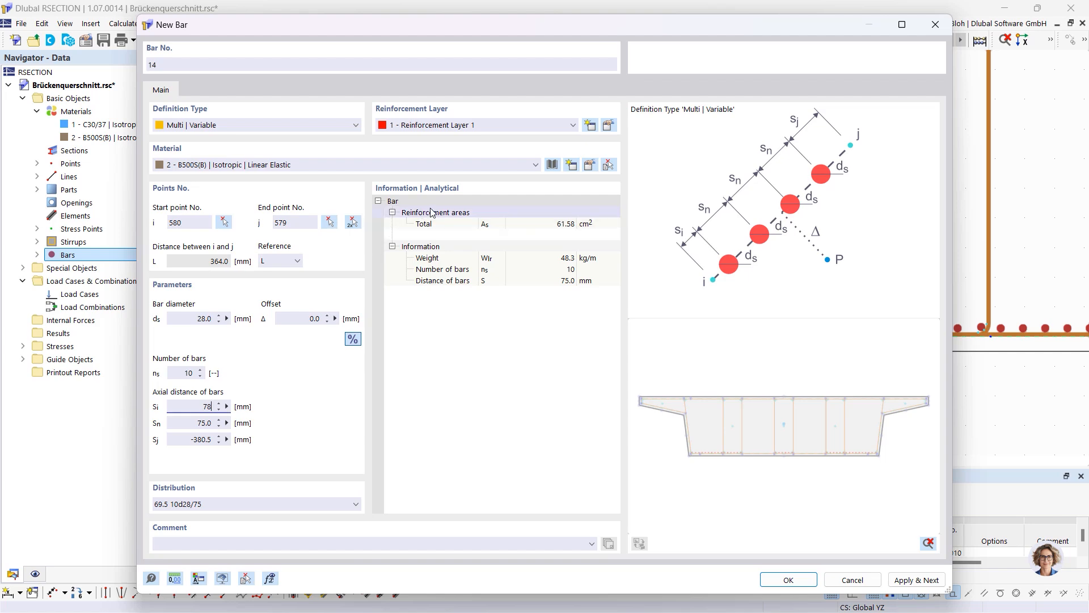
pyautogui.click(353, 222)
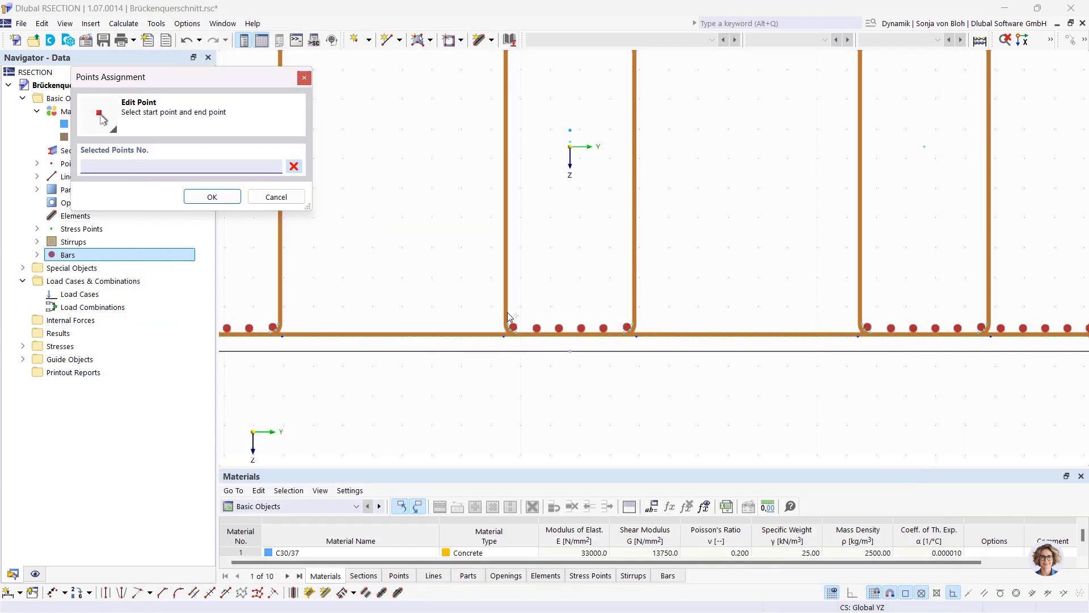
pyautogui.scroll(-4, 509, 317)
pyautogui.scroll(5, 372, 335)
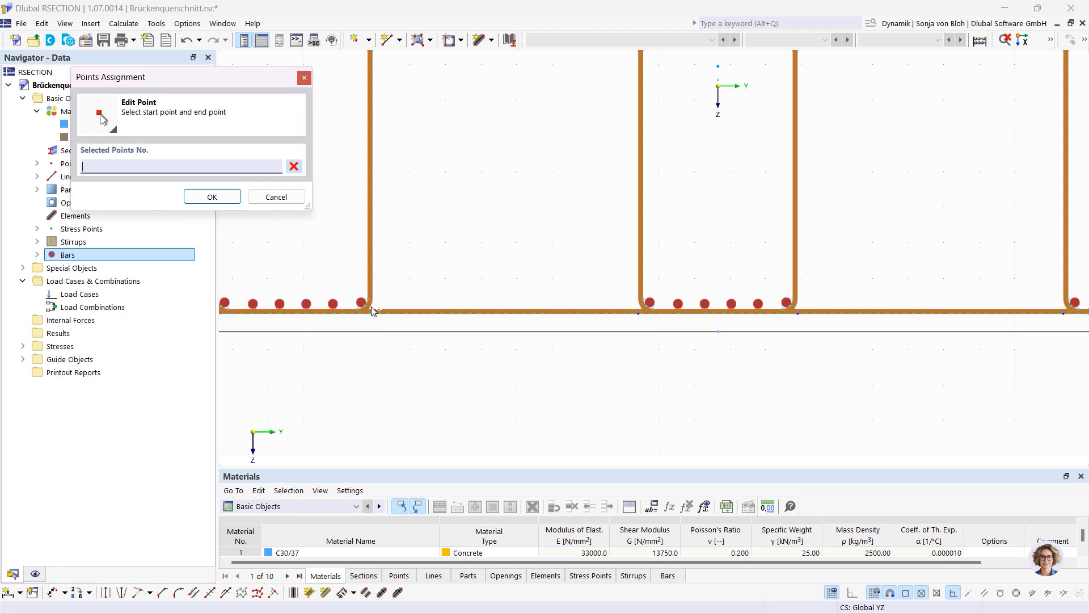
pyautogui.scroll(-1, 366, 311)
pyautogui.scroll(-1, 559, 369)
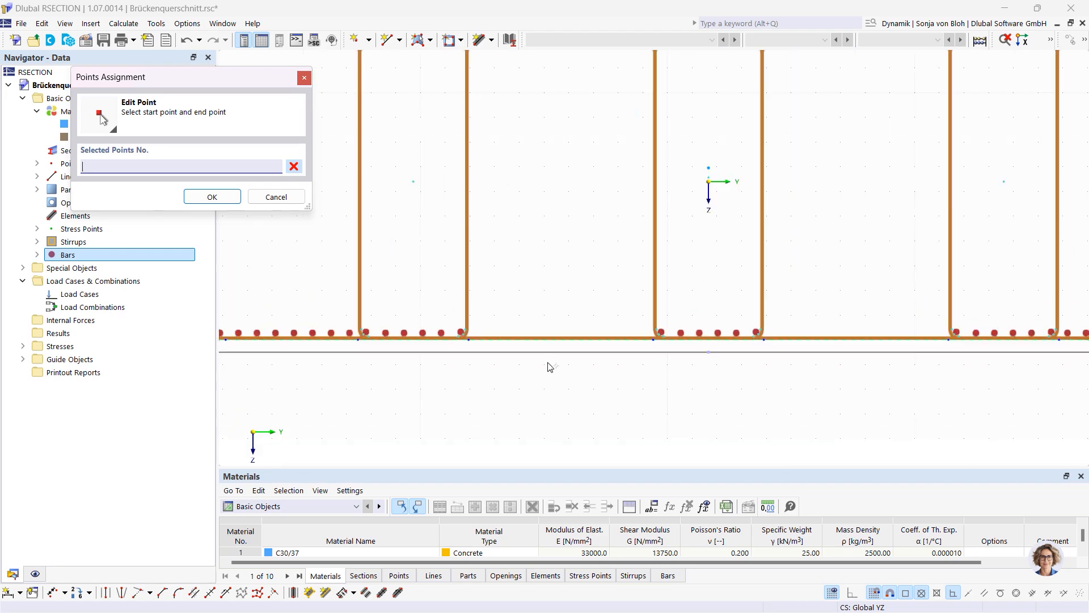
pyautogui.scroll(3, 559, 370)
pyautogui.click(410, 322)
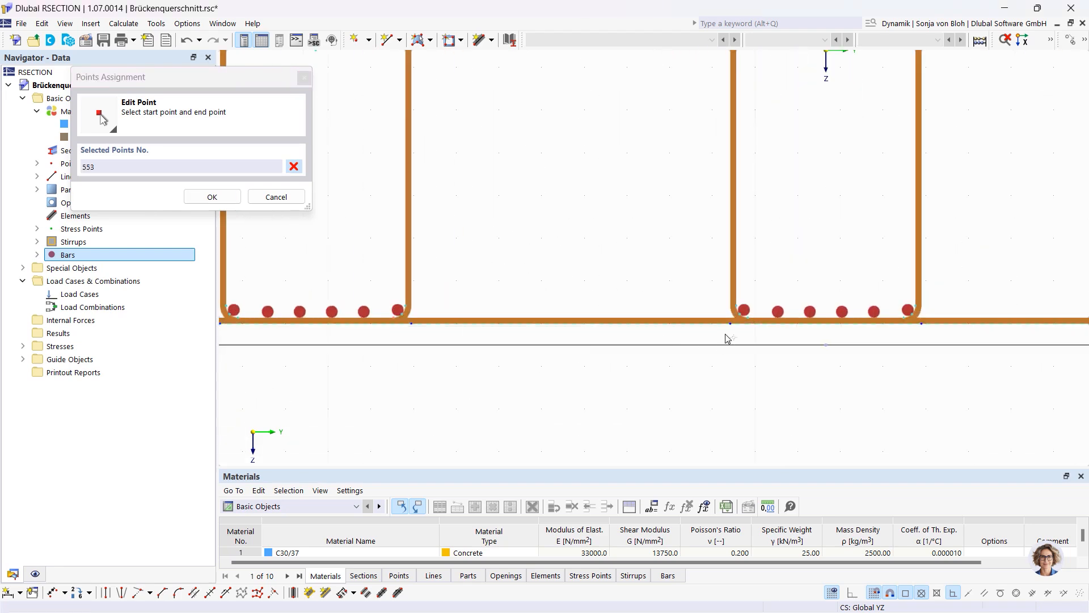
pyautogui.click(749, 316)
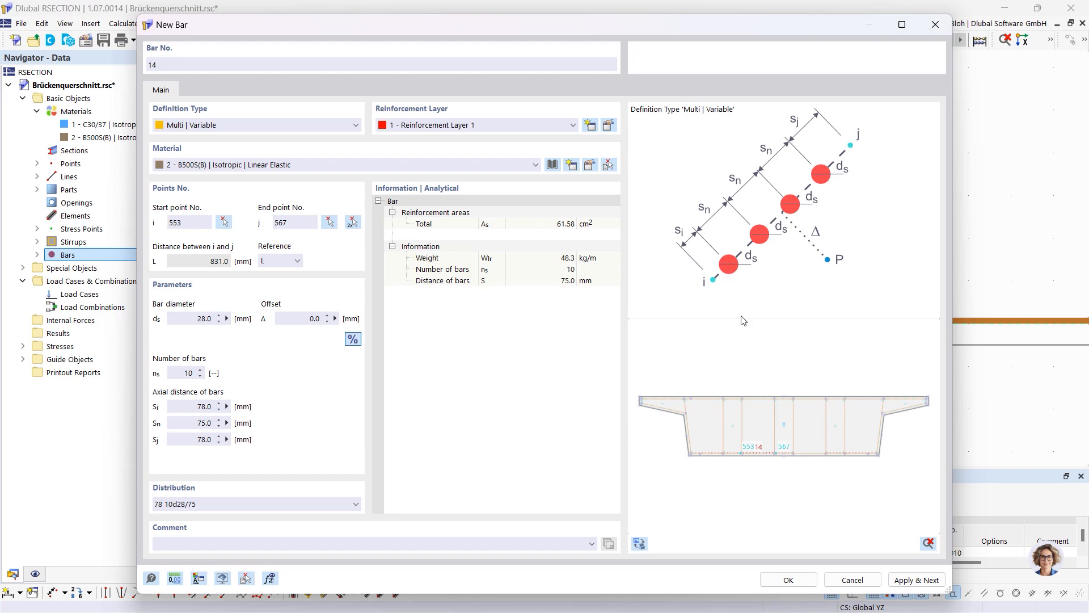
pyautogui.click(915, 579)
# Add the same ten-bar row between points 566 and 580, joining the middle and right inner stirrups
pyautogui.click(352, 221)
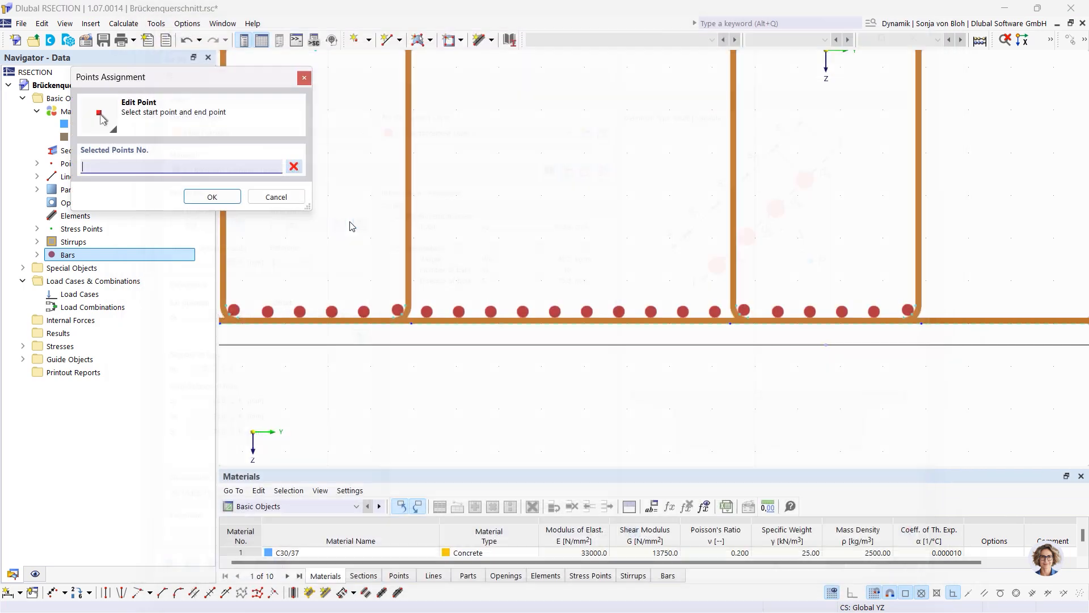
pyautogui.click(910, 332)
pyautogui.scroll(-2, 885, 320)
pyautogui.scroll(3, 853, 309)
pyautogui.click(838, 302)
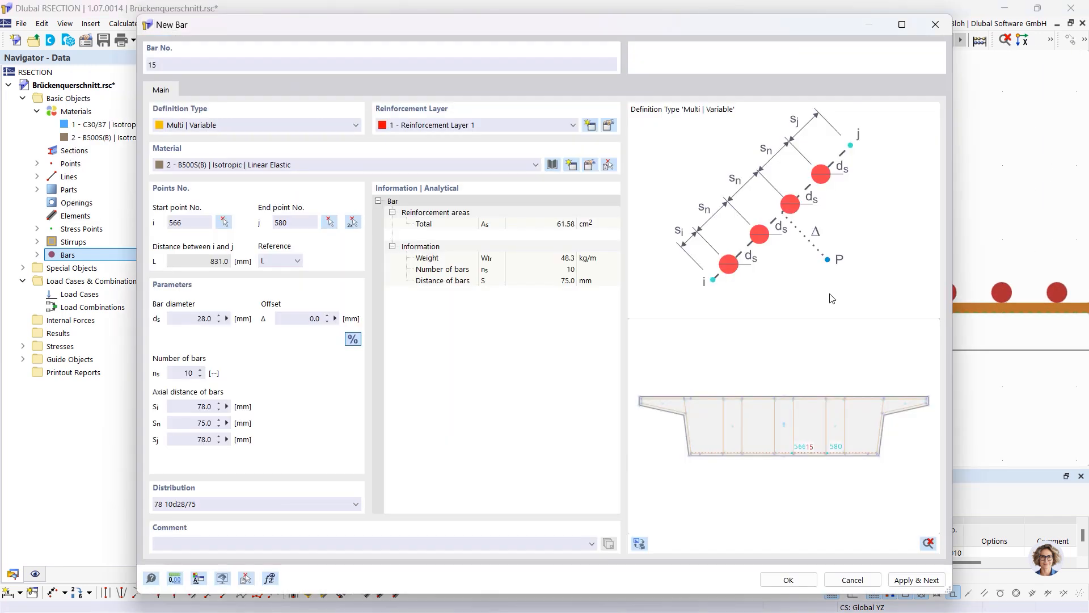
pyautogui.click(914, 580)
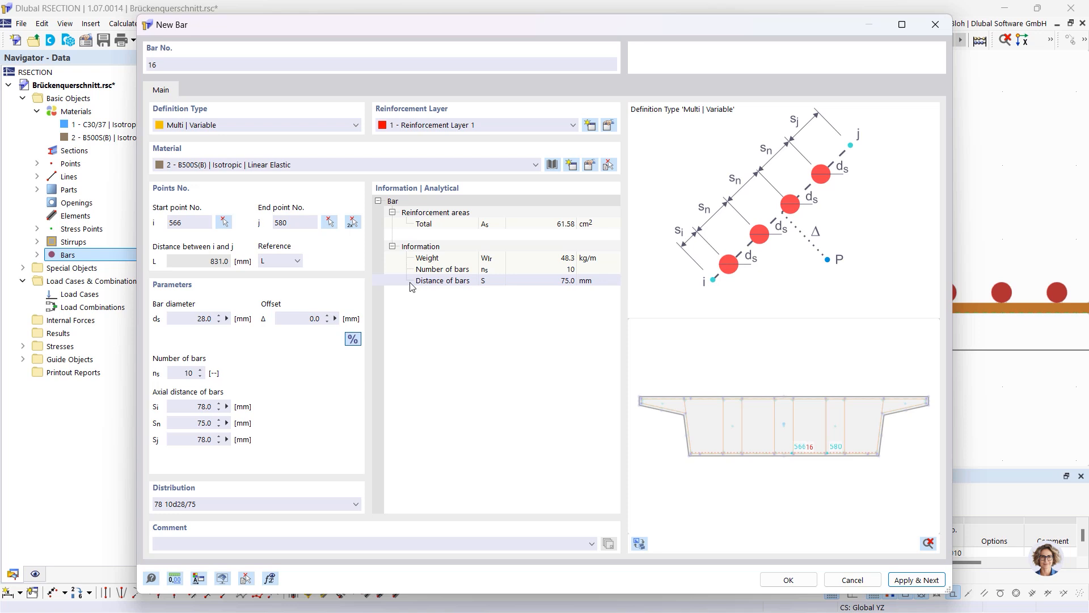
# Add a Single | Point bar of 14 mm diameter at point 515 in the outer stirrup's upper-left corner
pyautogui.click(280, 128)
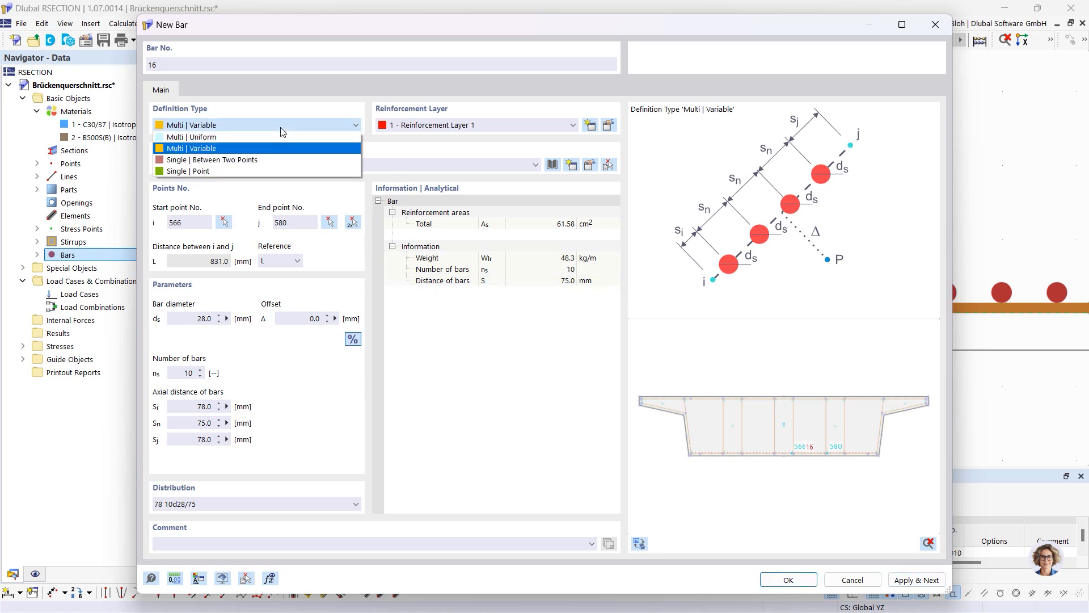
pyautogui.click(227, 172)
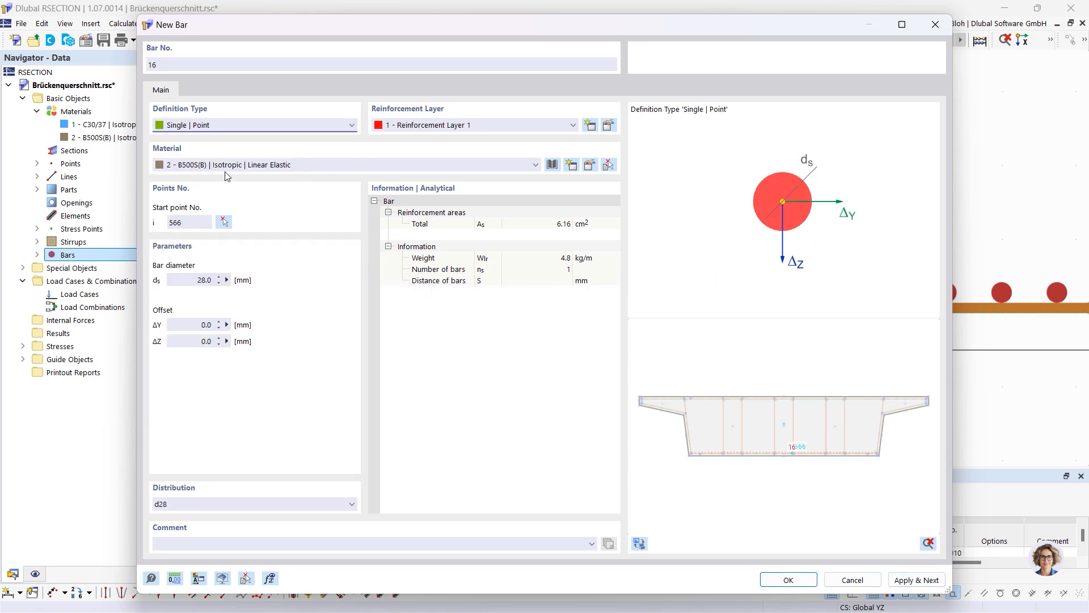
pyautogui.click(190, 277)
pyautogui.doubleClick(190, 278)
pyautogui.write('14')
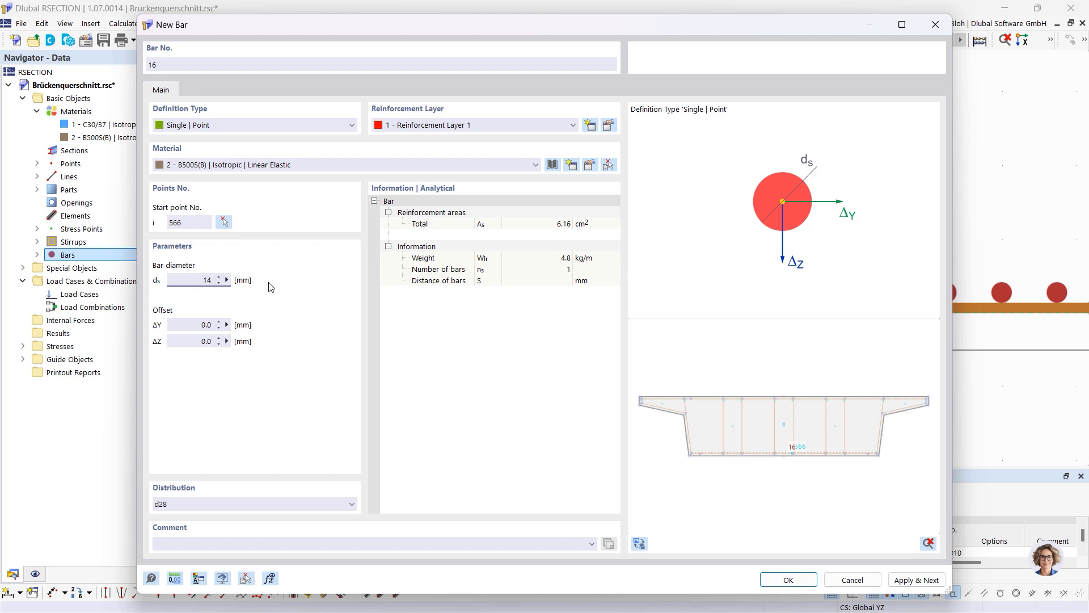
pyautogui.click(224, 221)
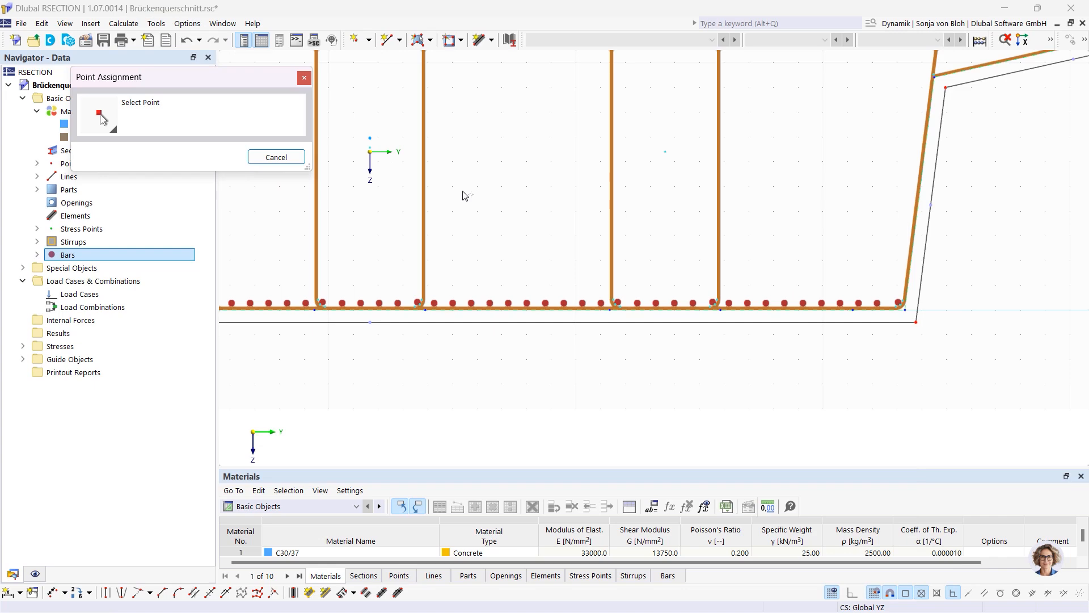
pyautogui.scroll(-3, 586, 348)
pyautogui.scroll(5, 783, 457)
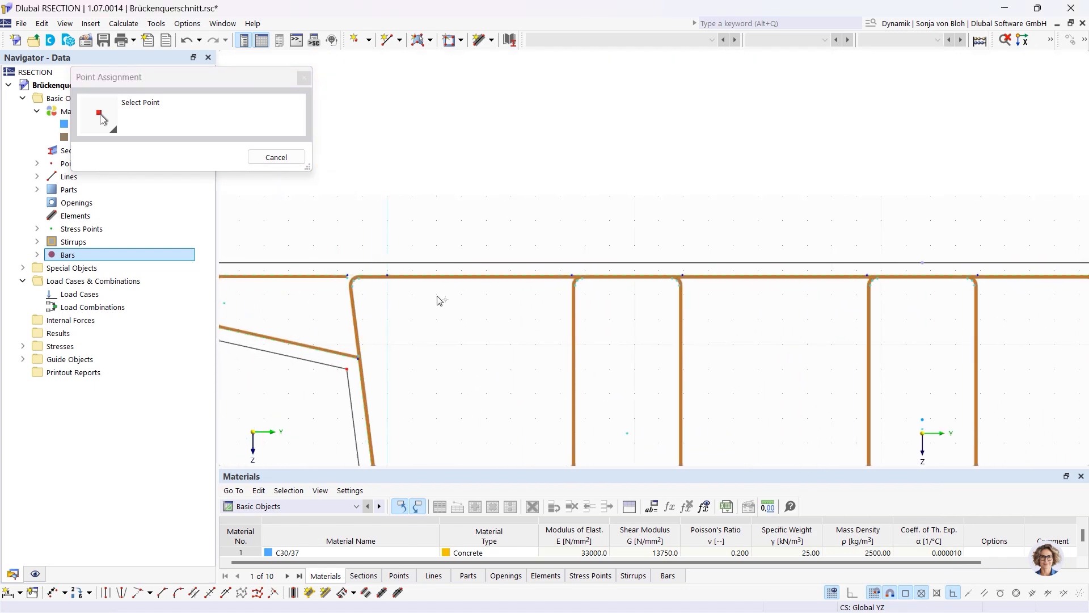
pyautogui.scroll(2, 346, 278)
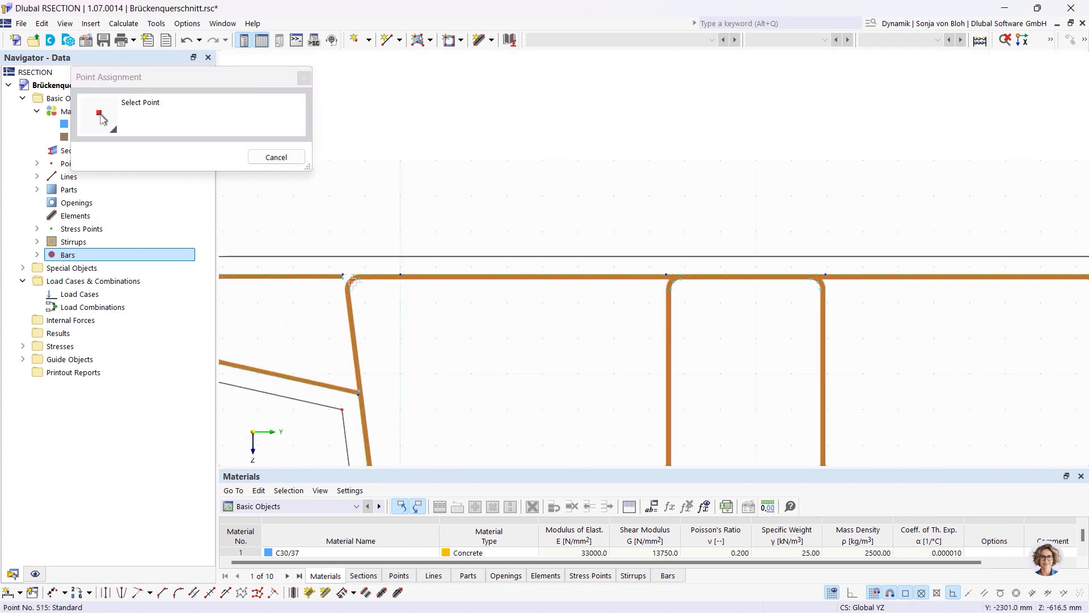
pyautogui.click(356, 284)
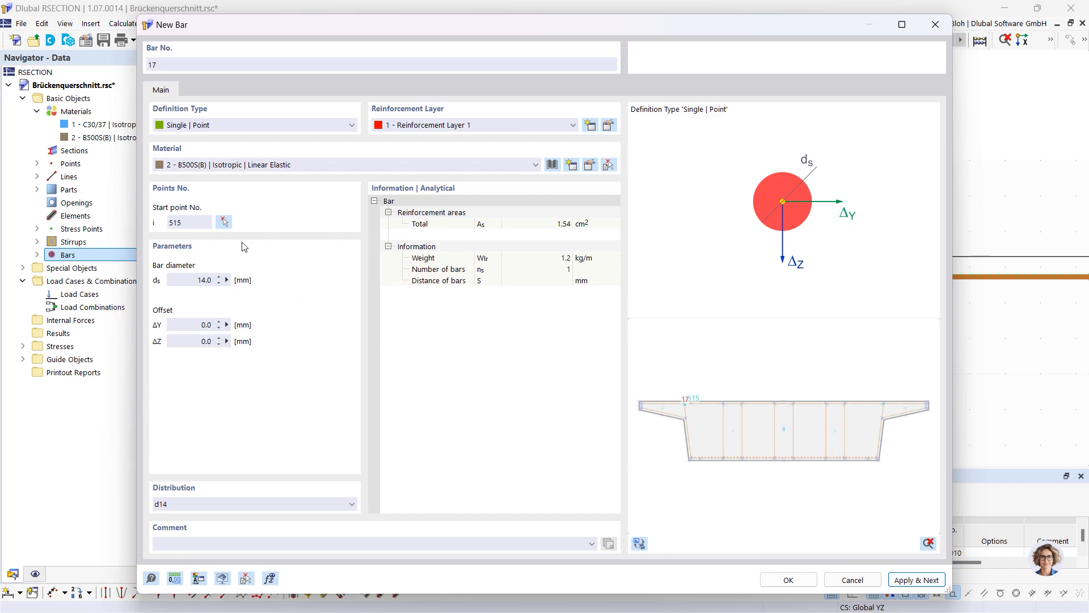
# Add 14 mm Single | Point bars at points 546 and 549 in the upper corners of the left inner stirrup
pyautogui.click(224, 221)
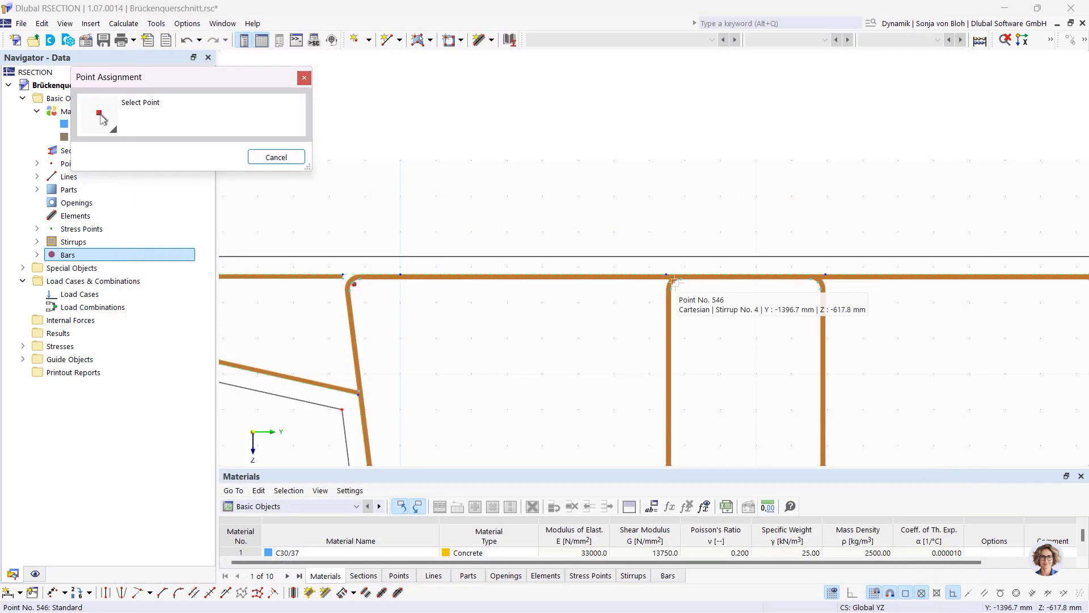
pyautogui.click(674, 281)
pyautogui.click(911, 580)
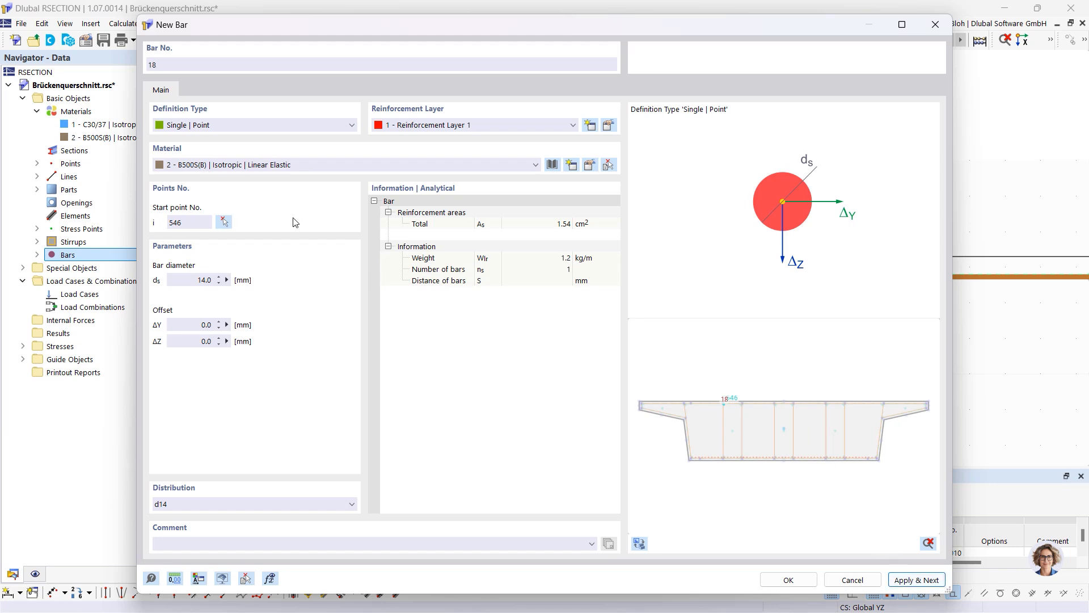
pyautogui.click(224, 222)
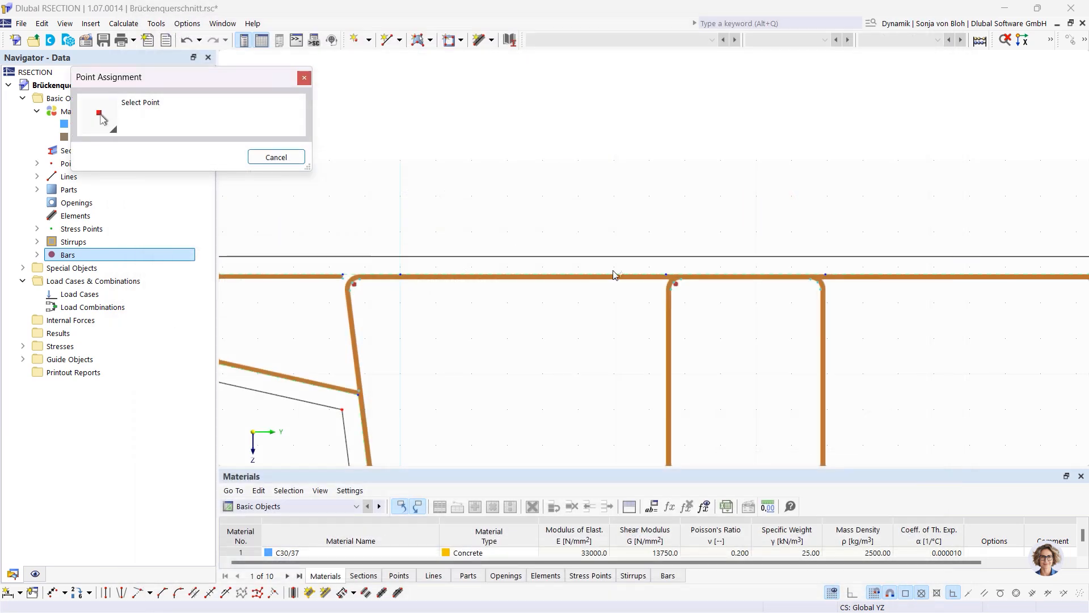
pyautogui.click(822, 285)
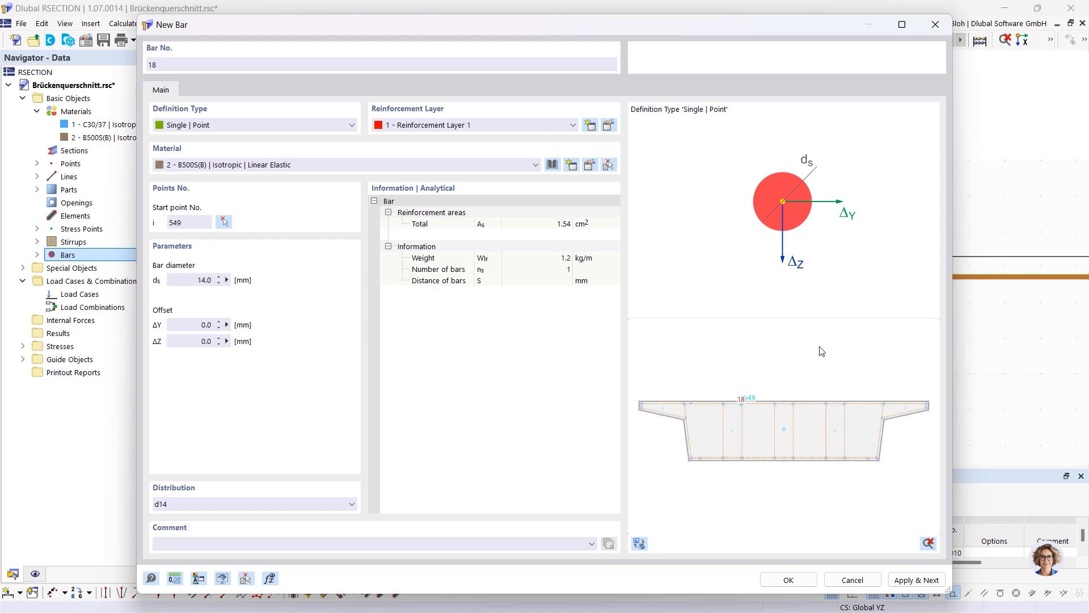
pyautogui.click(908, 580)
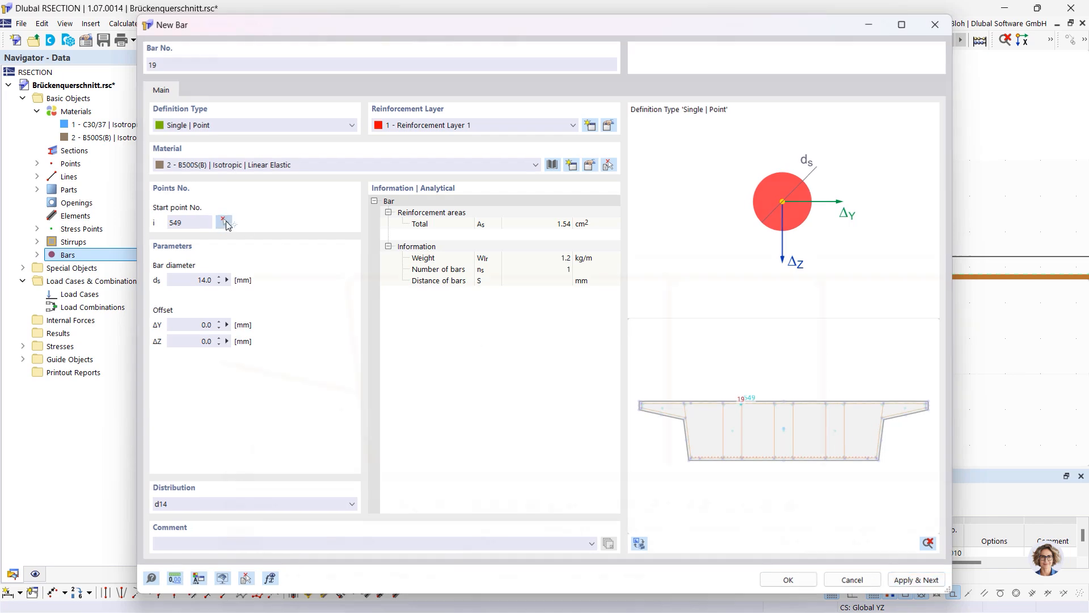
# Add 14 mm Single | Point bars at points 559 and 562 in the upper corners of the middle inner stirrup
pyautogui.click(224, 221)
pyautogui.scroll(-3, 672, 321)
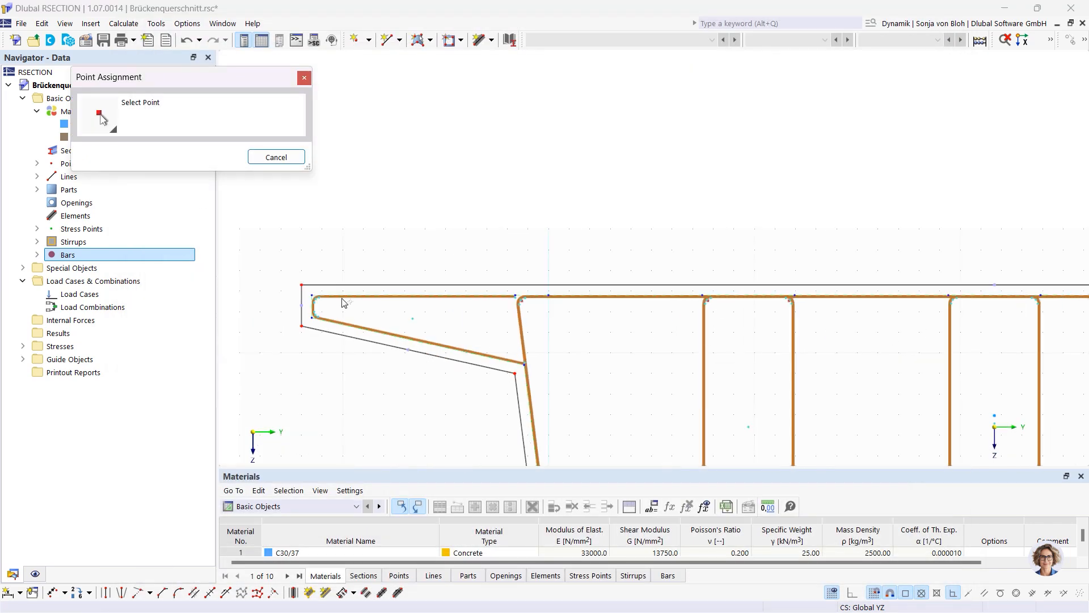
pyautogui.scroll(2, 897, 335)
pyautogui.moveTo(896, 334); pyautogui.dragTo(467, 318, button='middle')
pyautogui.scroll(3, 554, 282)
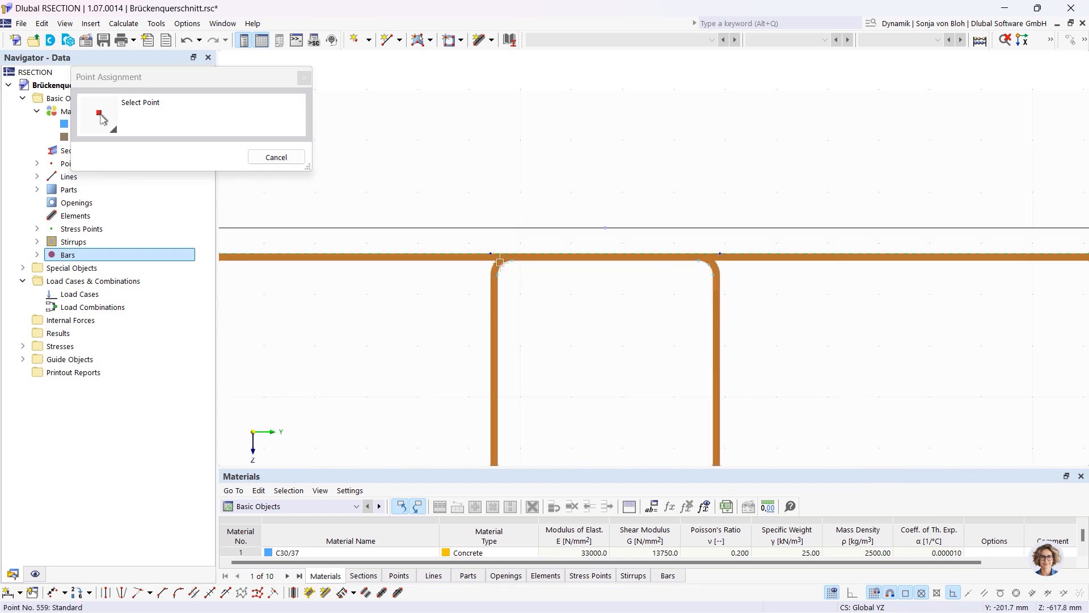
pyautogui.click(501, 267)
pyautogui.click(916, 580)
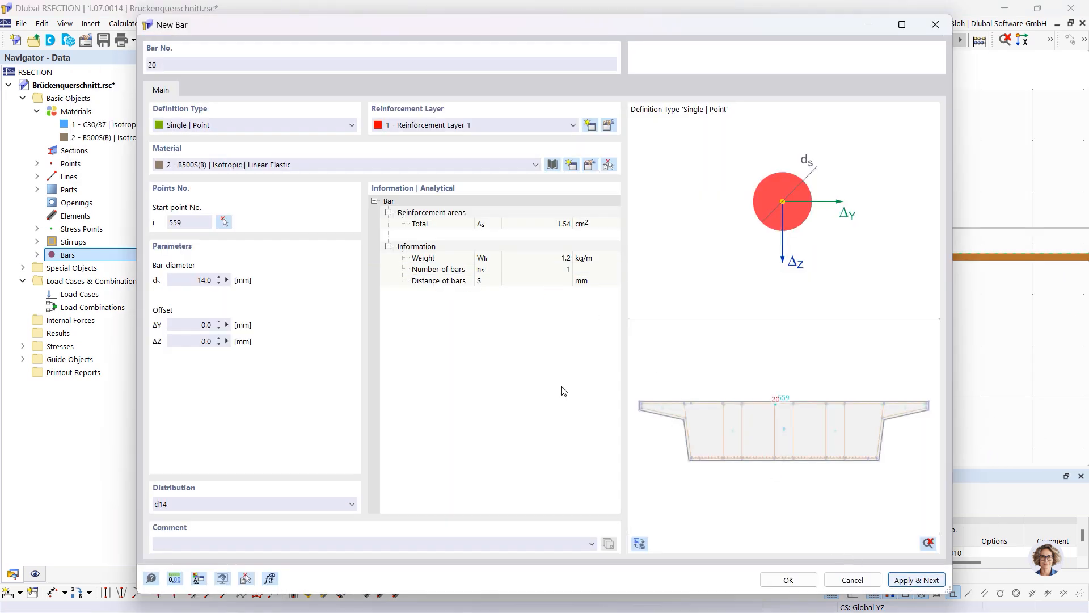
pyautogui.click(223, 222)
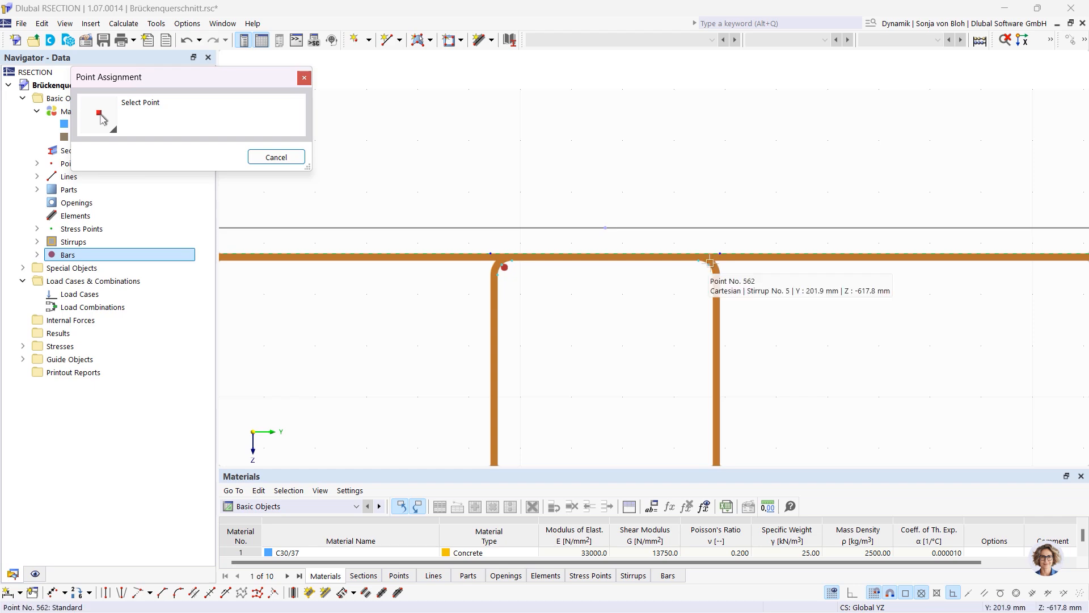
pyautogui.click(711, 262)
pyautogui.click(898, 575)
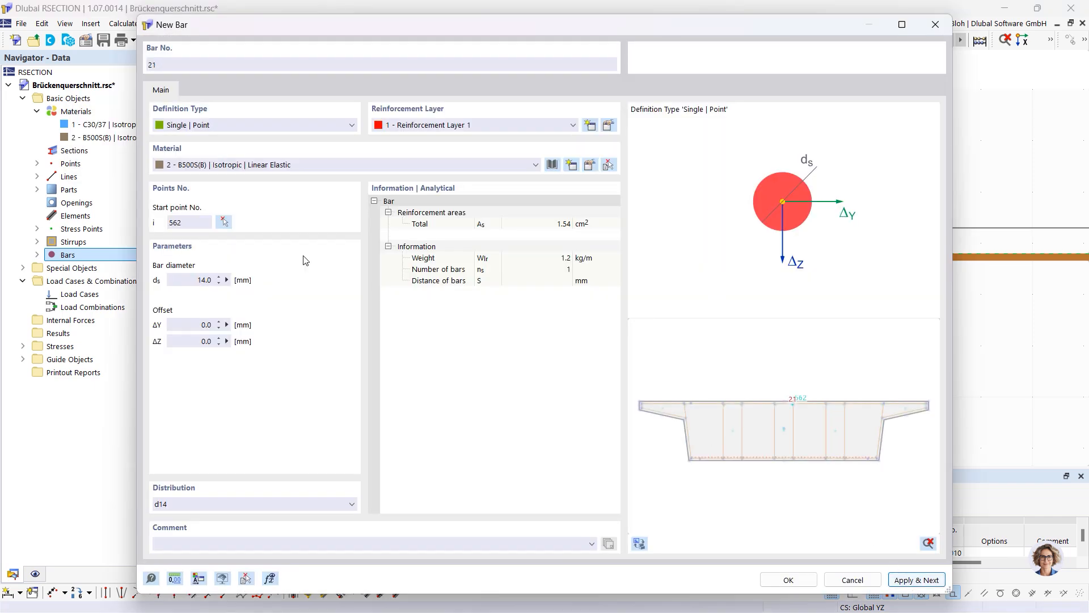
# Add 14 mm Single | Point bars at points 572 and 575 in the upper corners of the right inner stirrup
pyautogui.click(224, 221)
pyautogui.scroll(-3, 758, 319)
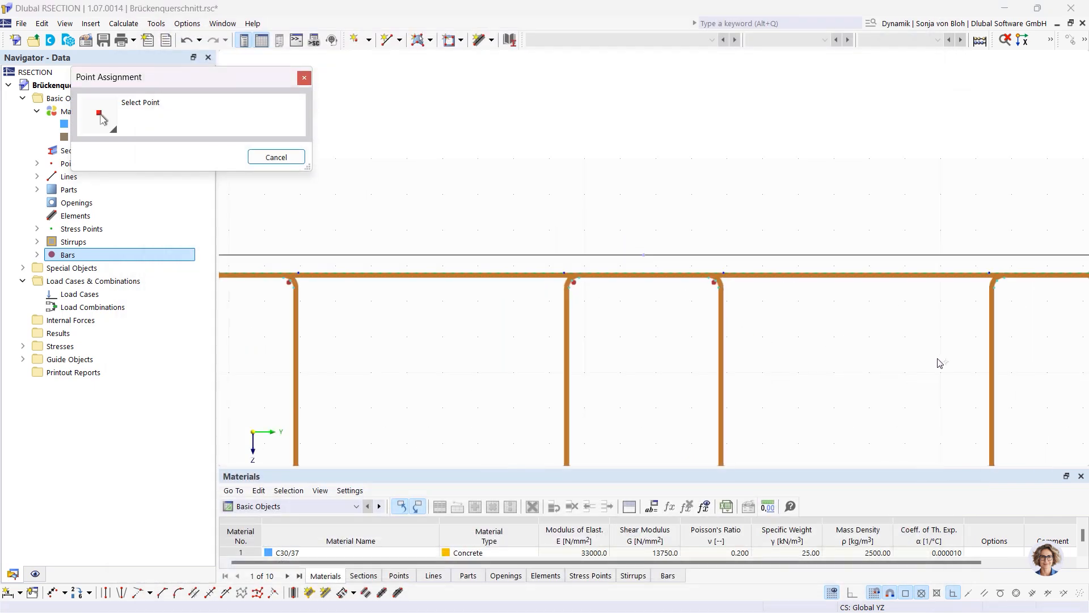
pyautogui.moveTo(533, 302); pyautogui.dragTo(451, 276, button='middle')
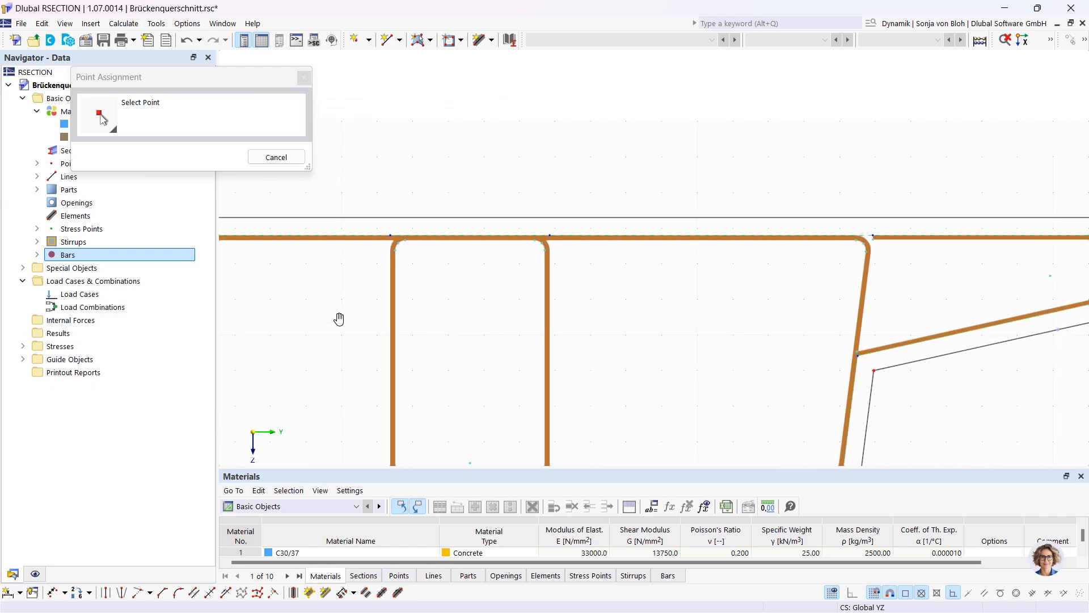
pyautogui.click(396, 241)
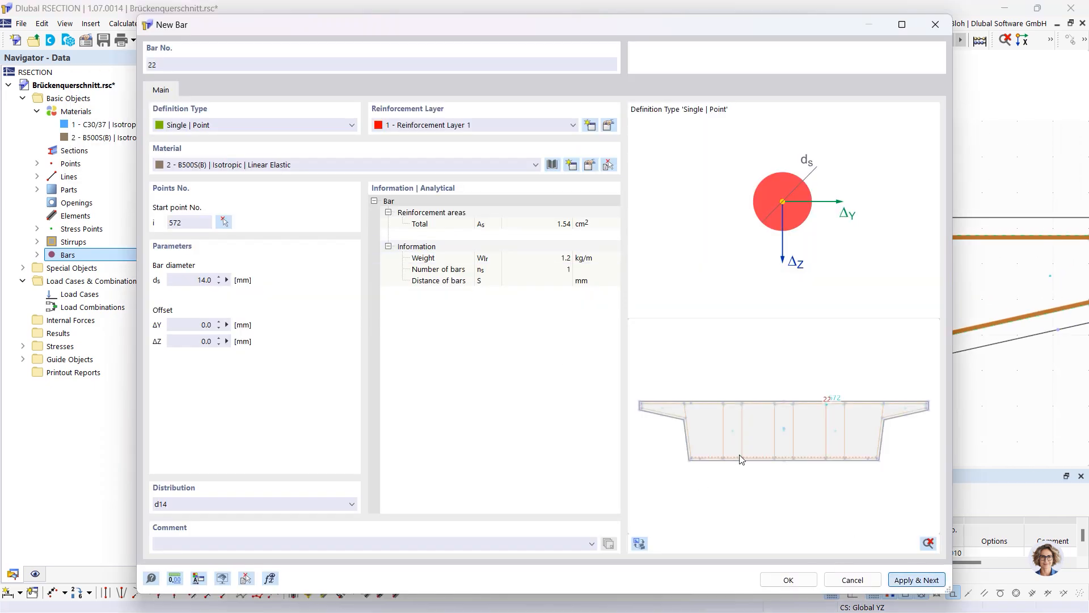
pyautogui.click(223, 222)
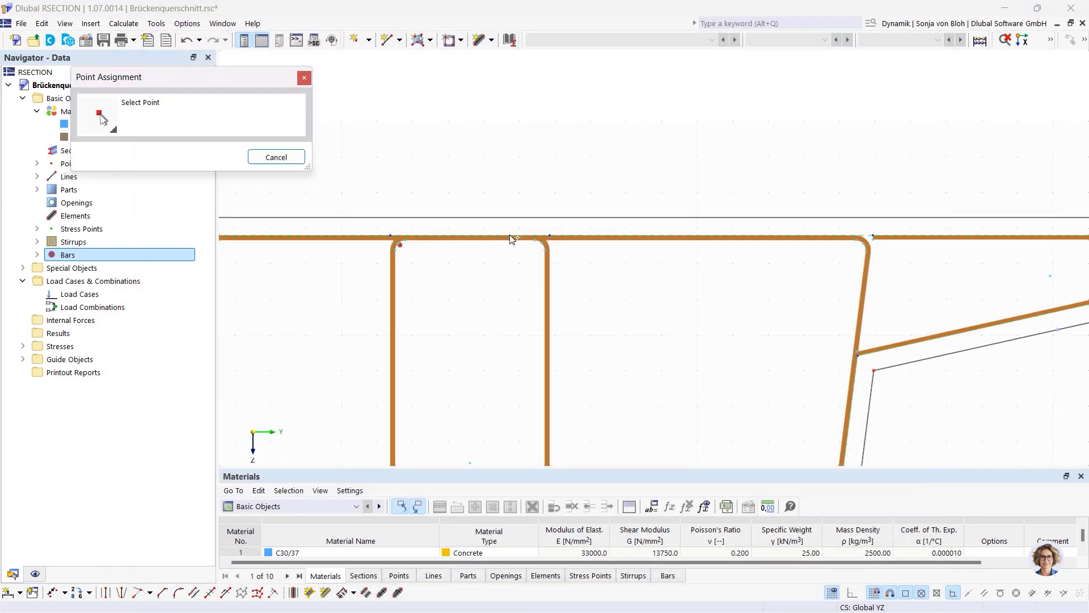
pyautogui.click(544, 244)
pyautogui.click(903, 579)
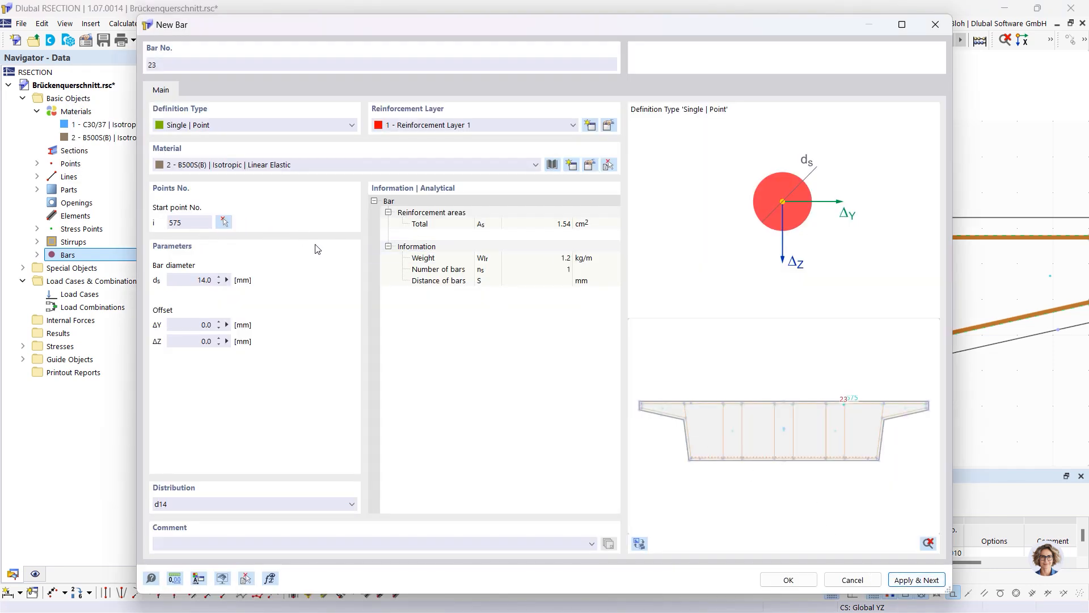
# Add a 14 mm Single | Point bar at point 518 in the outer stirrup's upper-right corner
pyautogui.click(224, 222)
pyautogui.scroll(-3, 511, 289)
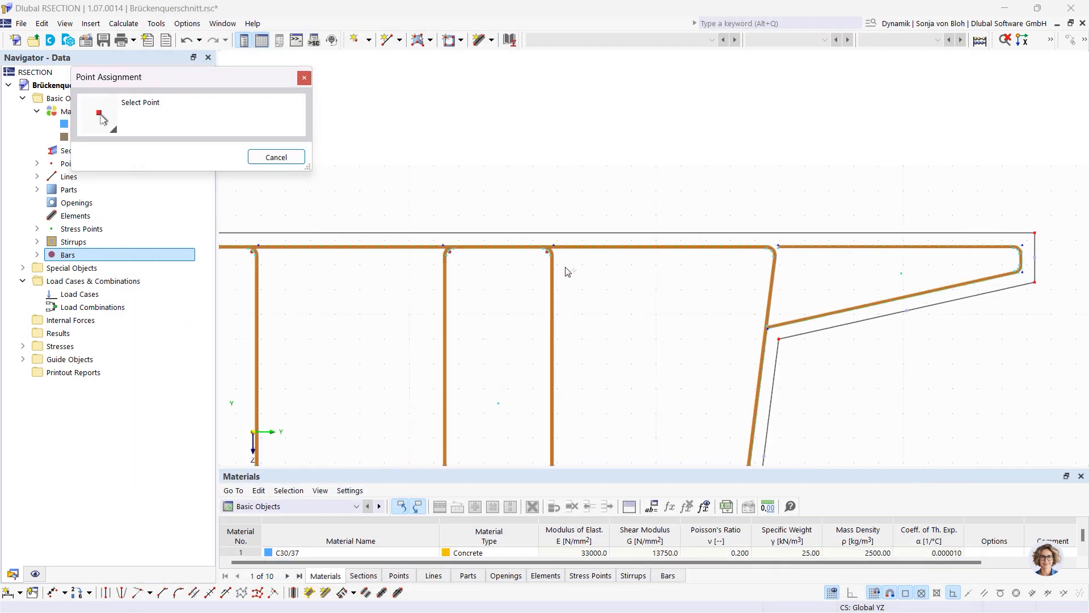
pyautogui.scroll(3, 742, 278)
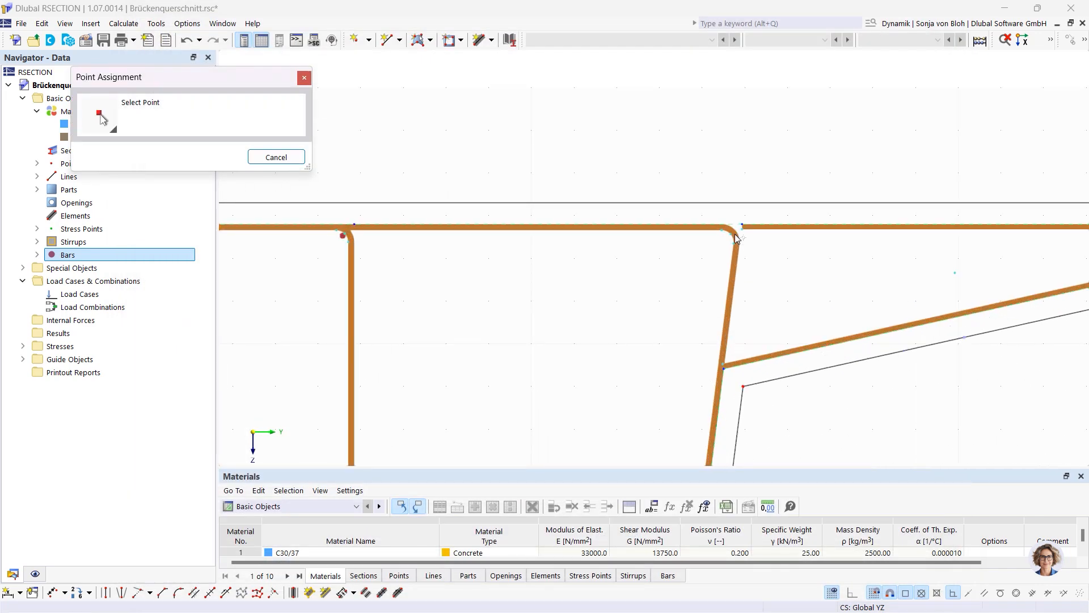
pyautogui.click(732, 233)
pyautogui.click(904, 577)
# Add a Multi | Variable row of five bars with 150 mm spacing and 151 mm start distance between points 574 and 517 at the top
pyautogui.click(240, 126)
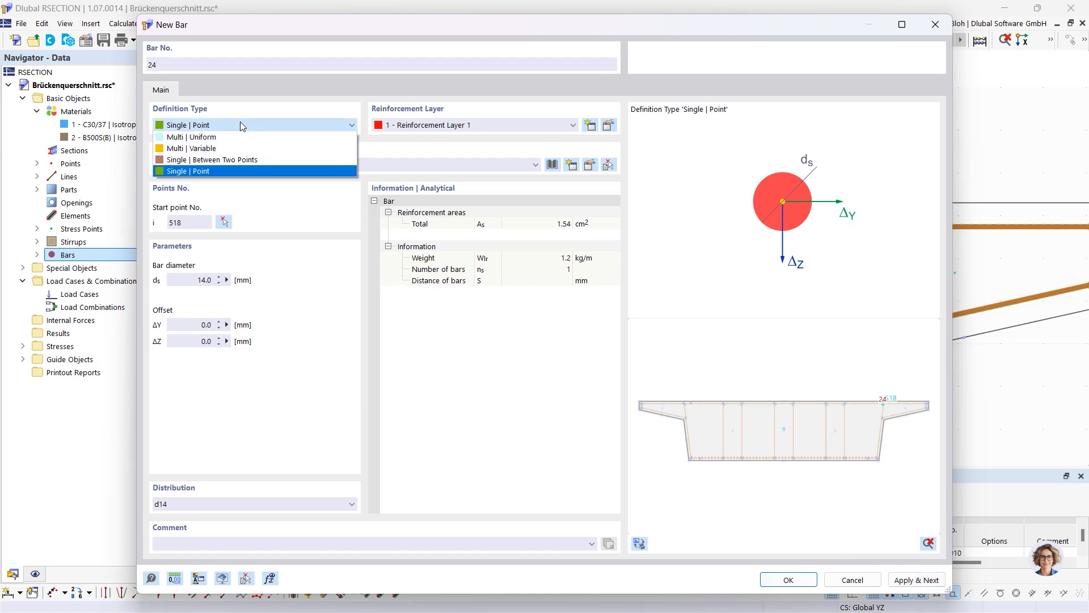
pyautogui.click(212, 149)
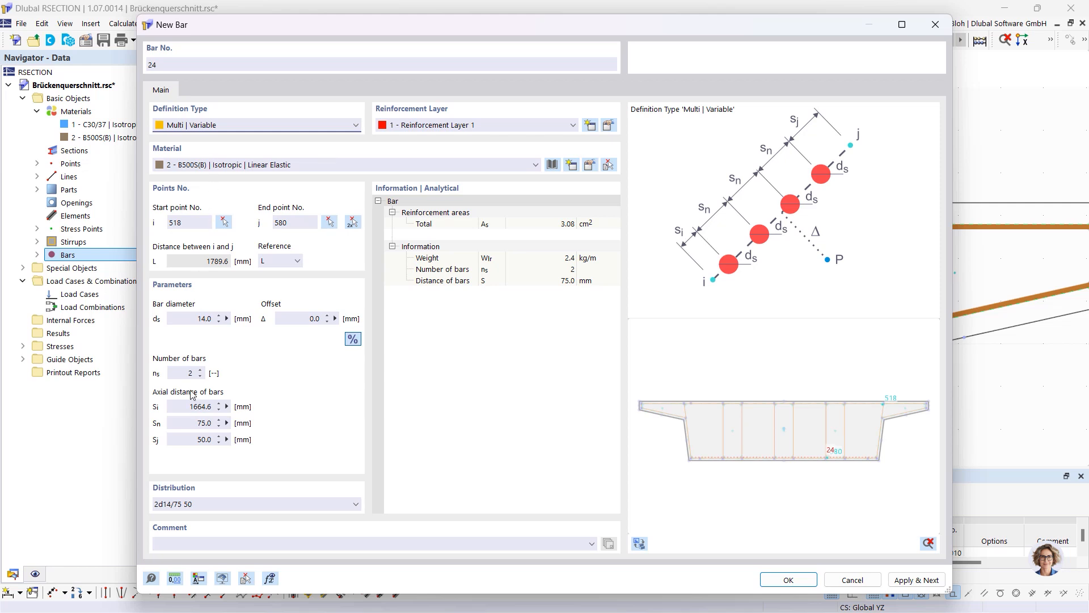
pyautogui.click(184, 373)
pyautogui.click(190, 423)
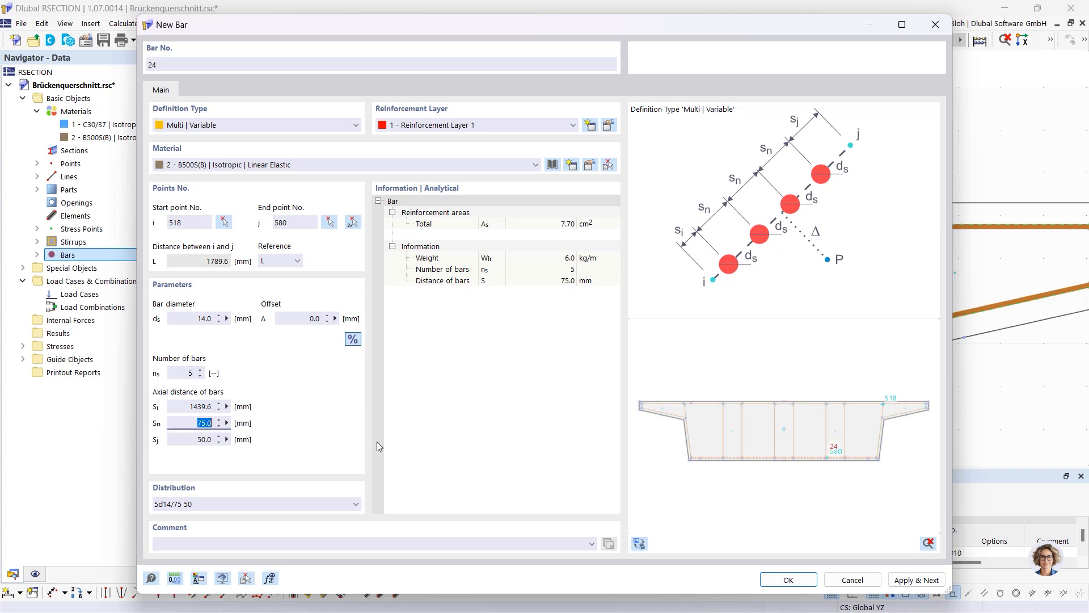
pyautogui.write('150')
pyautogui.click(205, 409)
pyautogui.doubleClick(205, 409)
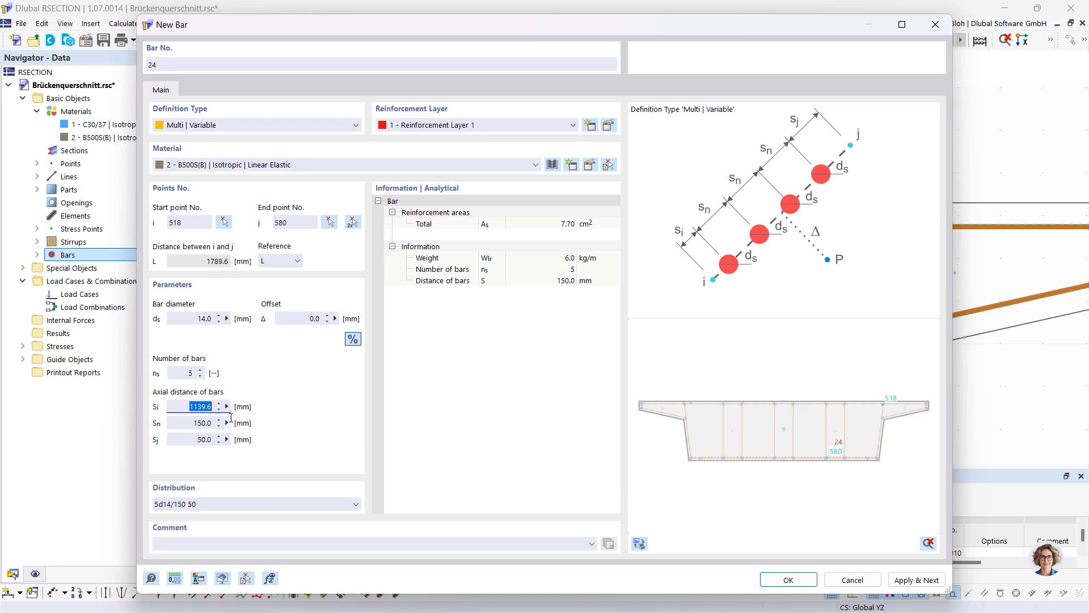
pyautogui.write('151')
pyautogui.click(351, 222)
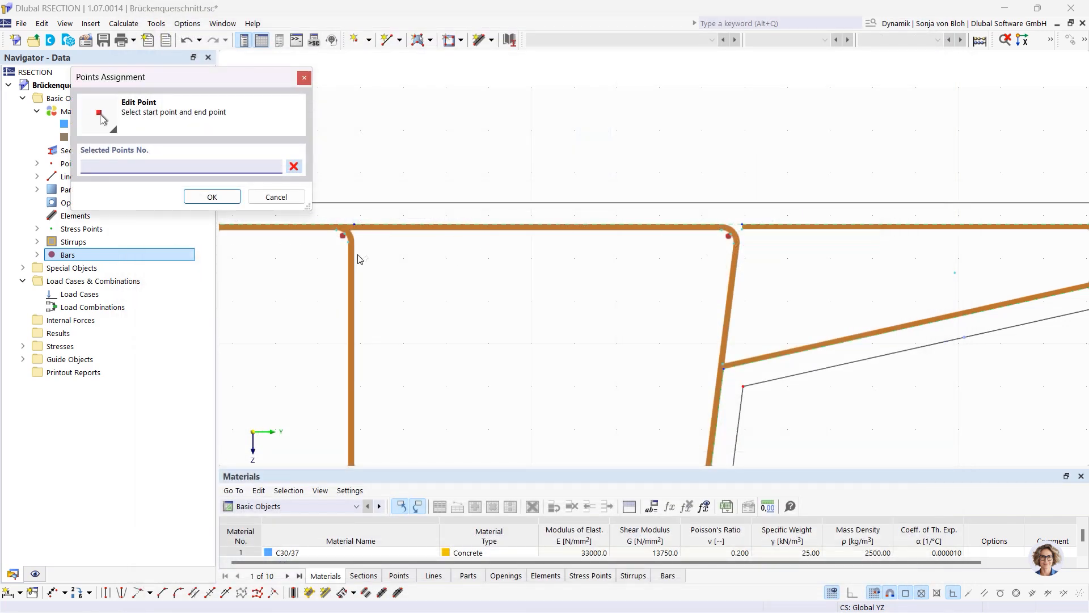
pyautogui.click(344, 235)
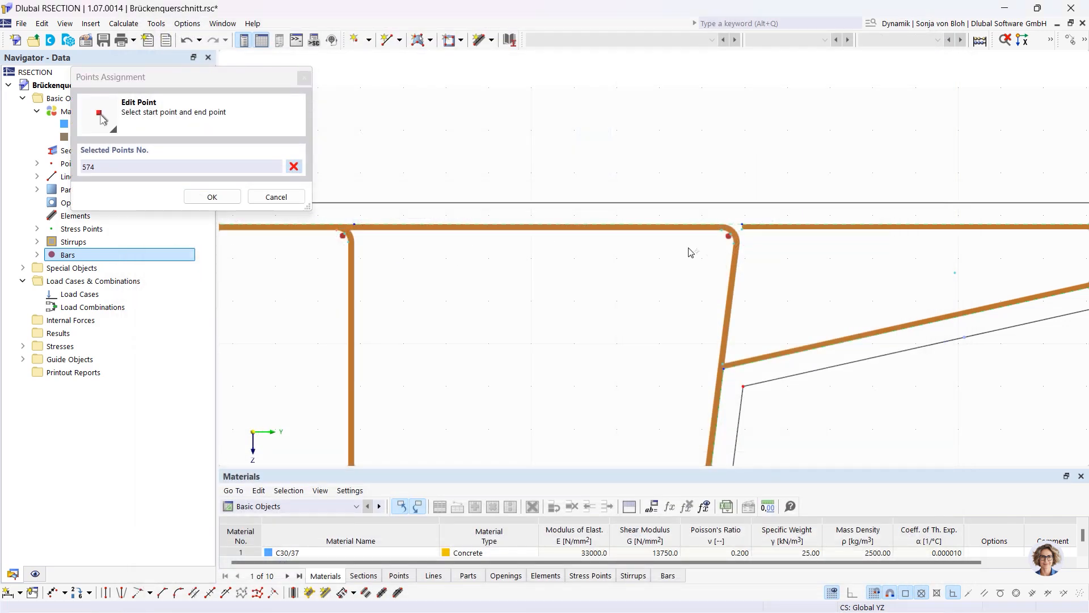
pyautogui.click(721, 233)
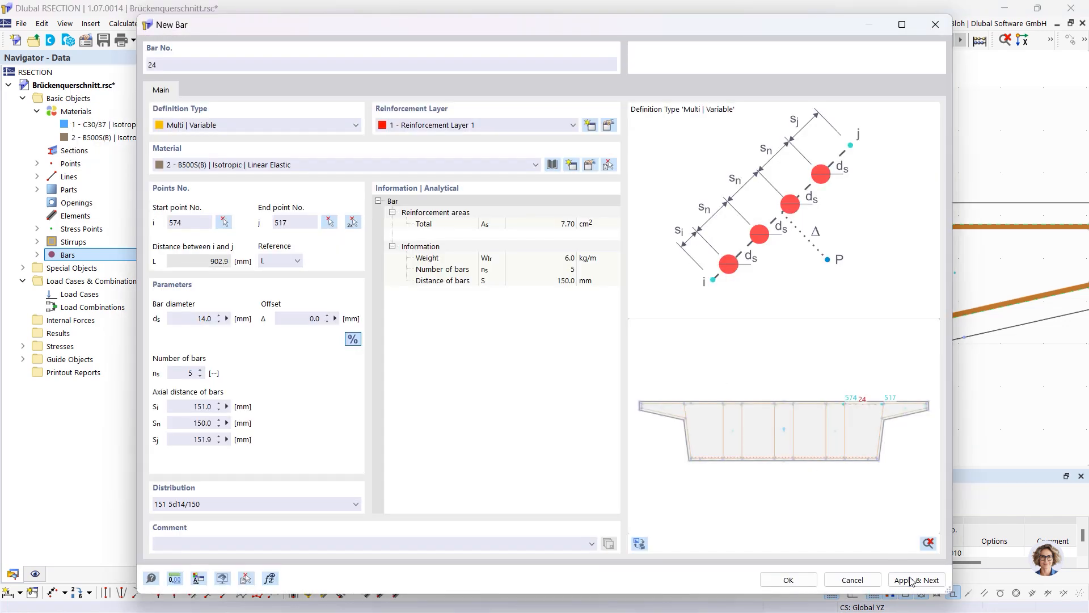
# Add the same five-bar row between points 516 and 547, from the outer stirrup's upper-left corner to the left inner stirrup
pyautogui.click(352, 222)
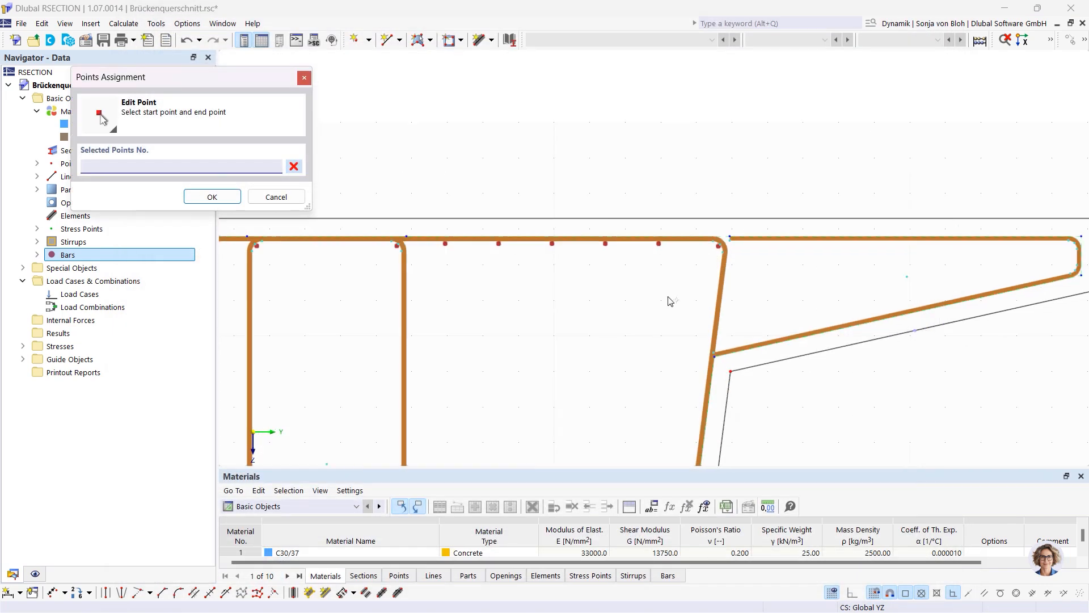
pyautogui.moveTo(411, 341); pyautogui.dragTo(935, 360, button='middle')
pyautogui.scroll(3, 476, 290)
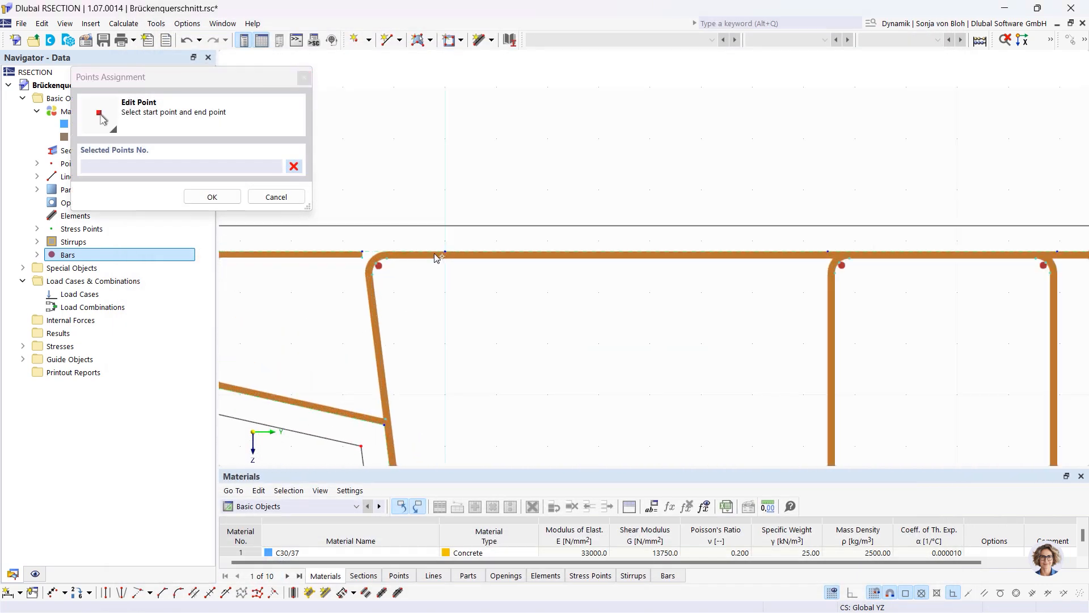
pyautogui.click(385, 257)
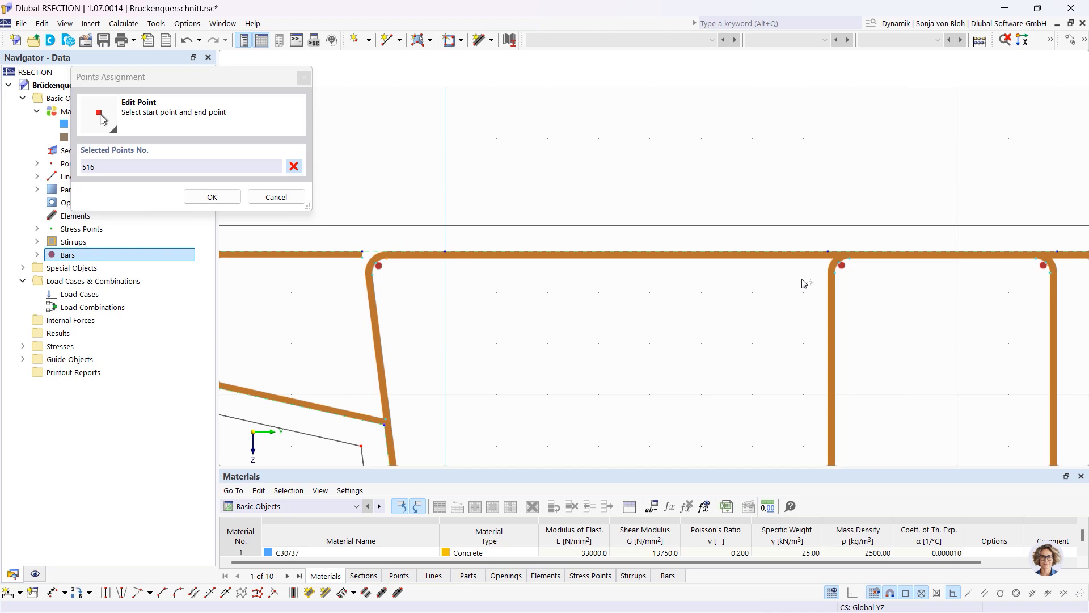
pyautogui.click(849, 256)
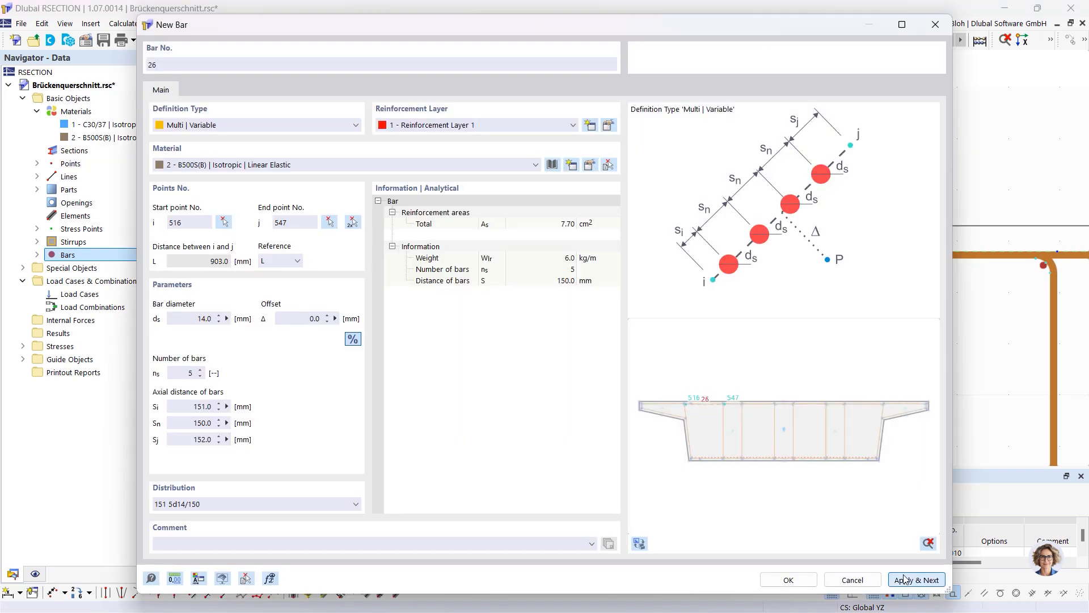
# Add a row of two bars with a 107 mm start distance between points 547 and 548 at the top of the left inner stirrup
pyautogui.click(196, 372)
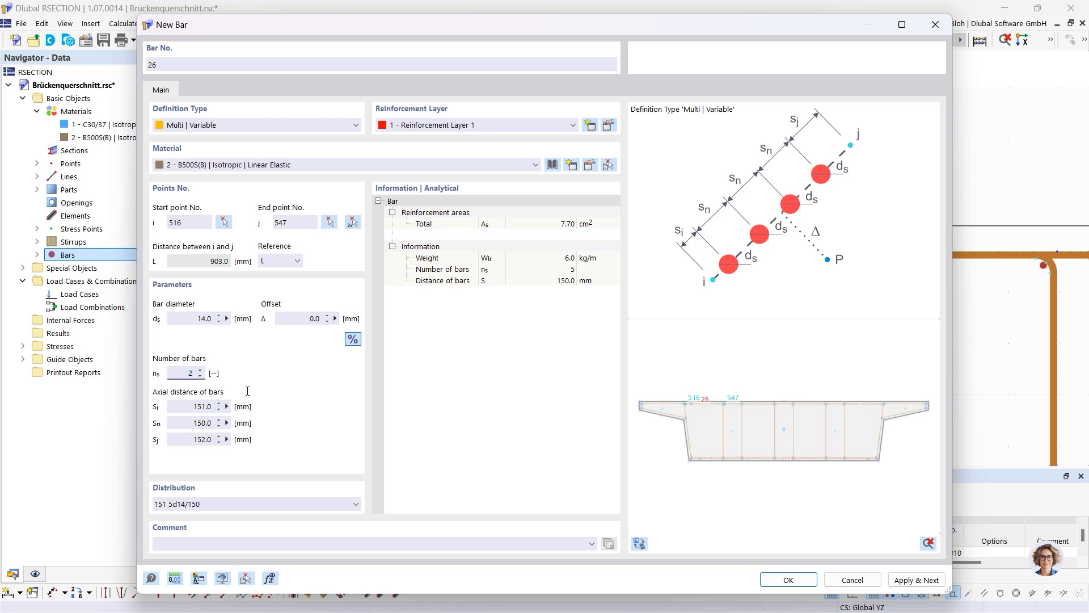
pyautogui.press('Tab')
pyautogui.write('10')
pyautogui.click(352, 223)
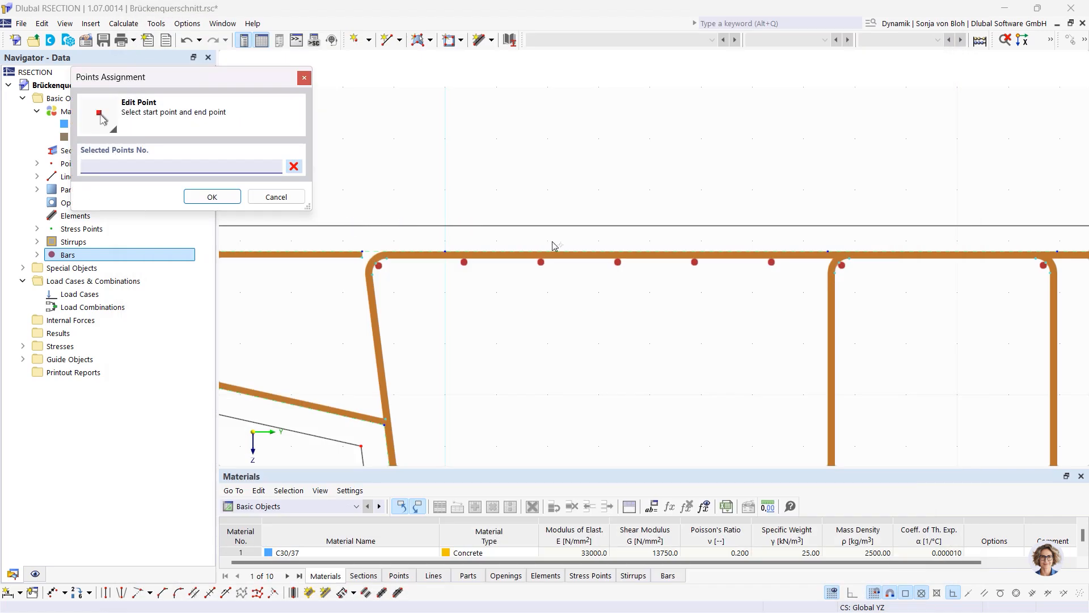
pyautogui.click(863, 264)
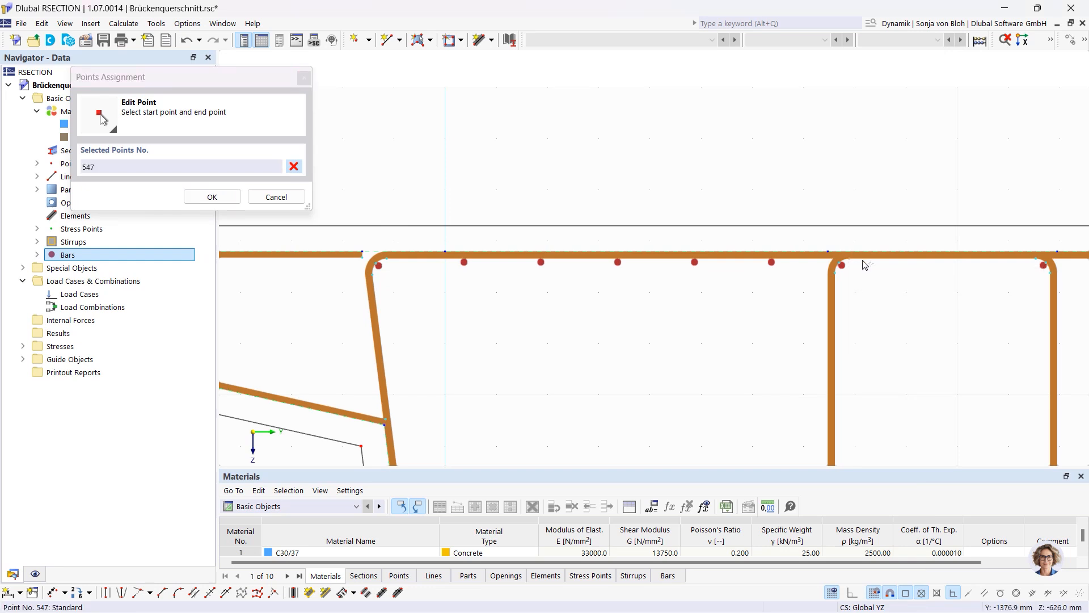
pyautogui.click(1043, 265)
pyautogui.click(910, 581)
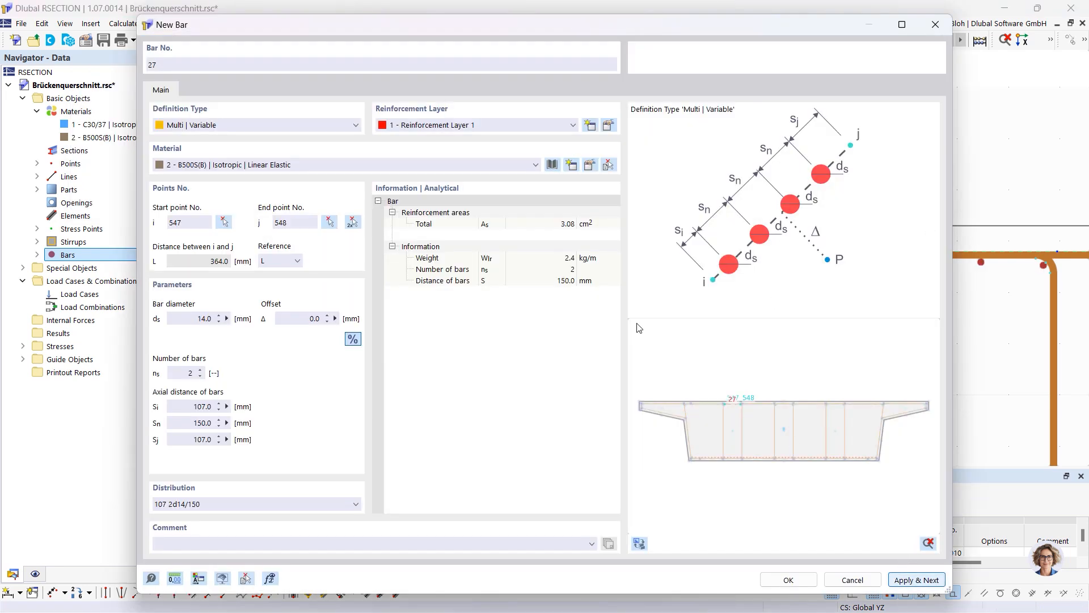
# Add the same two-bar row between points 560 and 561 at the top of the middle inner stirrup
pyautogui.click(353, 222)
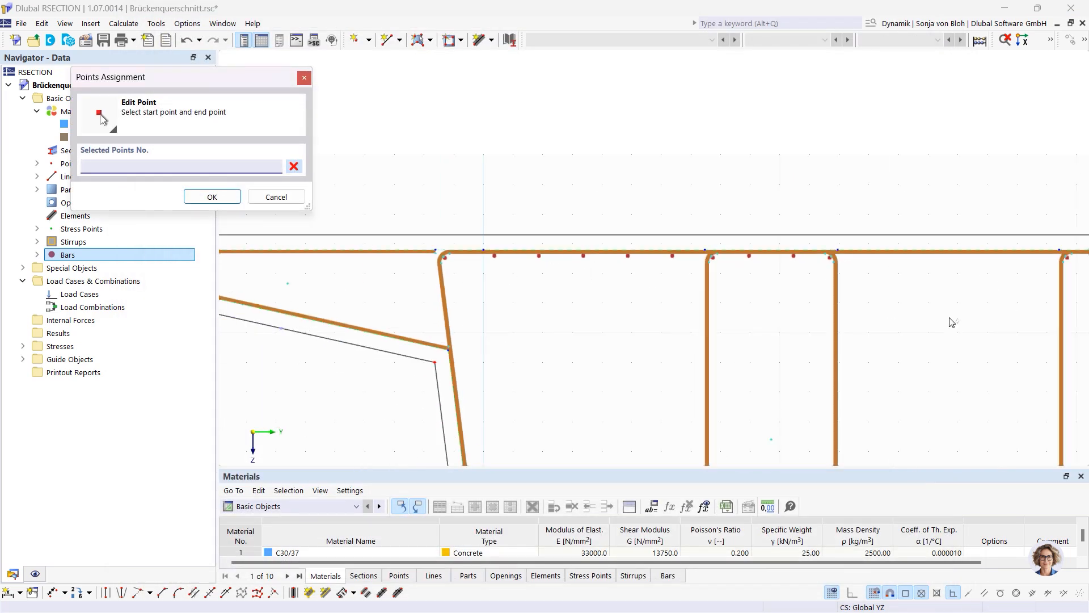
pyautogui.scroll(1, 870, 300)
pyautogui.moveTo(780, 300); pyautogui.dragTo(269, 319, button='middle')
pyautogui.click(593, 244)
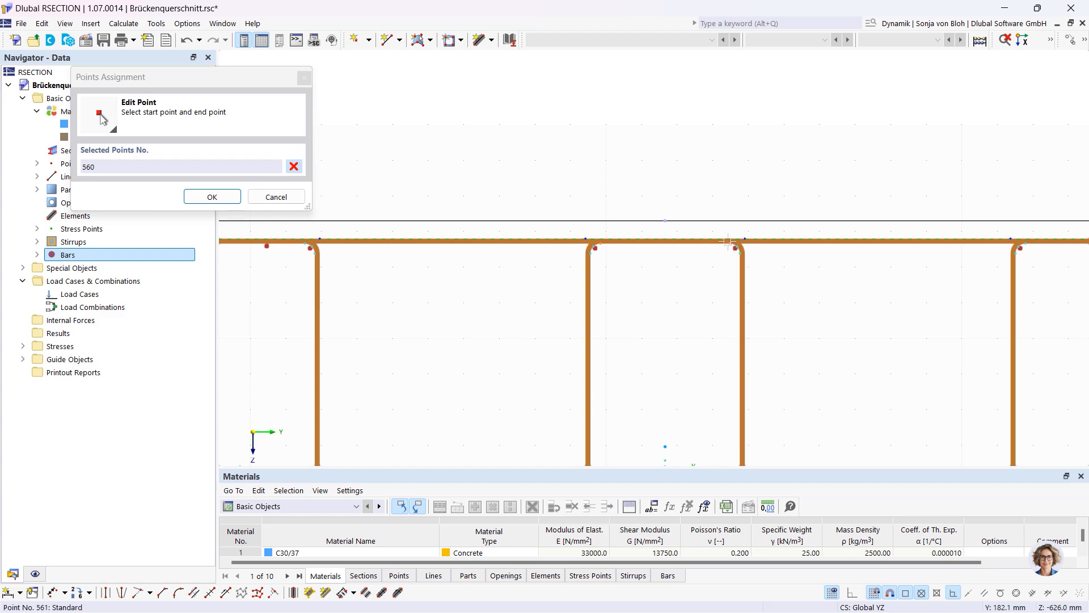
pyautogui.click(729, 242)
pyautogui.click(912, 580)
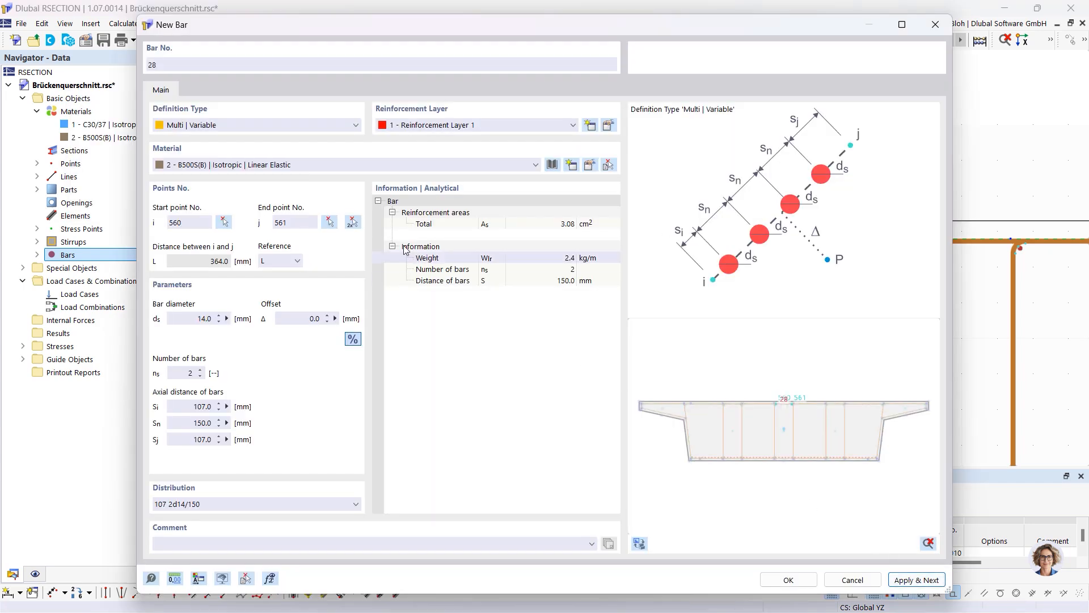
# Add the same two-bar row between points 573 and 574 at the top of the right inner stirrup
pyautogui.click(357, 223)
pyautogui.scroll(-2, 668, 245)
pyautogui.moveTo(996, 344); pyautogui.dragTo(656, 377, button='middle')
pyautogui.scroll(2, 599, 288)
pyautogui.click(544, 262)
pyautogui.click(775, 269)
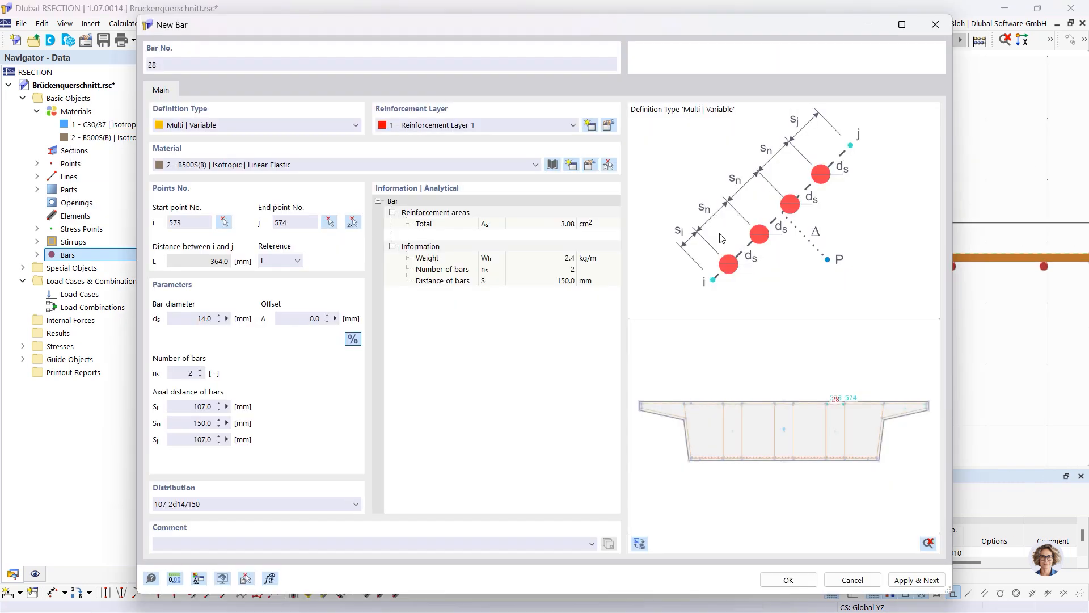
pyautogui.click(912, 580)
# Add a row of five bars with a 115 mm start distance between points 561 and 573, linking the middle and right inner stirrups
pyautogui.doubleClick(185, 374)
pyautogui.write('5')
pyautogui.press('Tab')
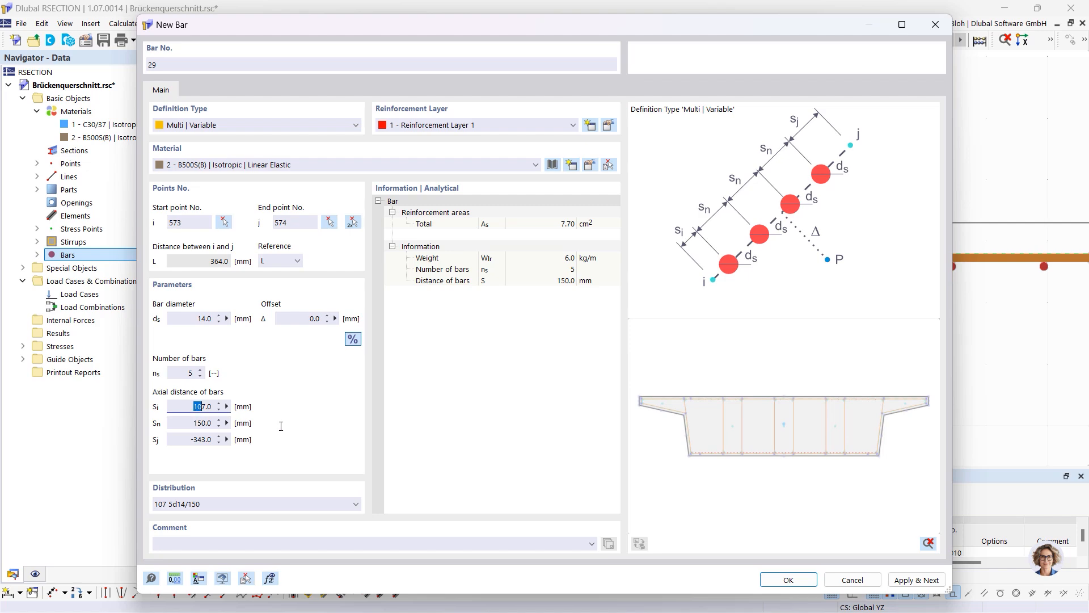
pyautogui.write('115')
pyautogui.click(352, 221)
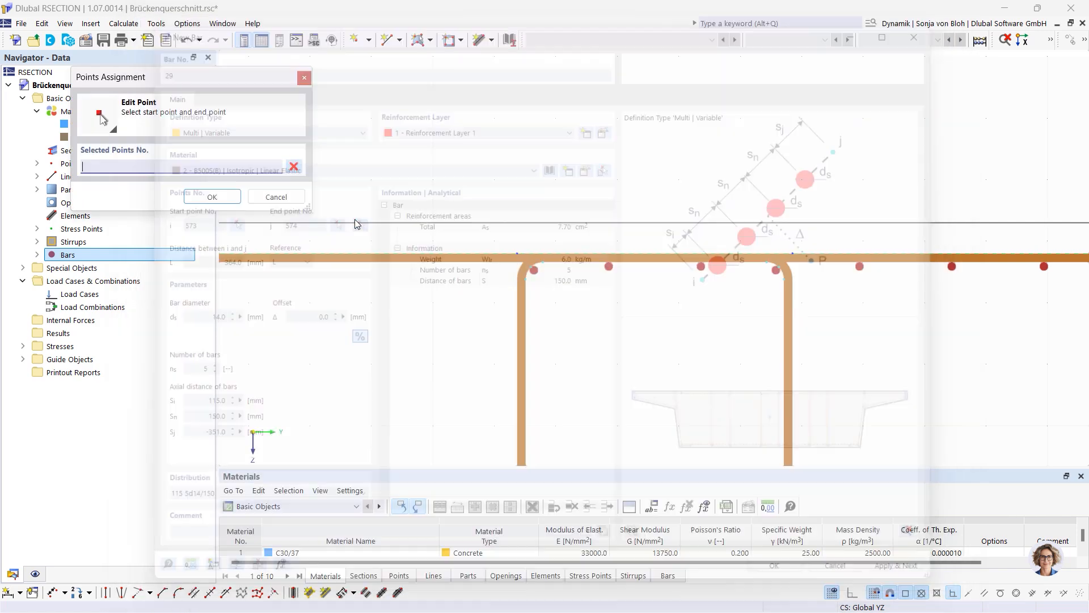
pyautogui.scroll(-2, 466, 270)
pyautogui.scroll(5, 354, 284)
pyautogui.click(321, 266)
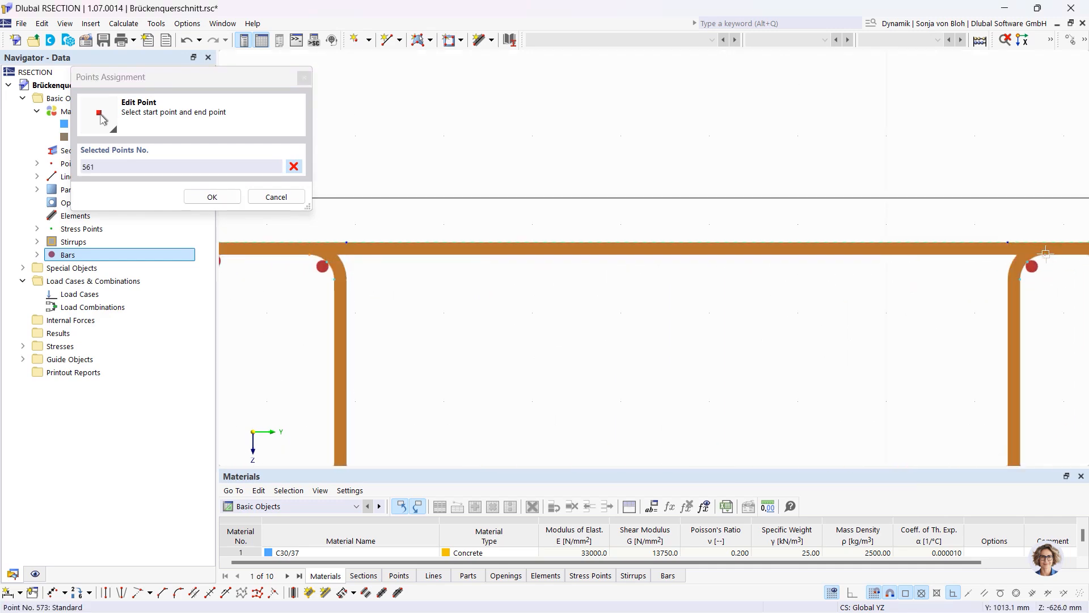
pyautogui.click(1032, 265)
pyautogui.click(913, 579)
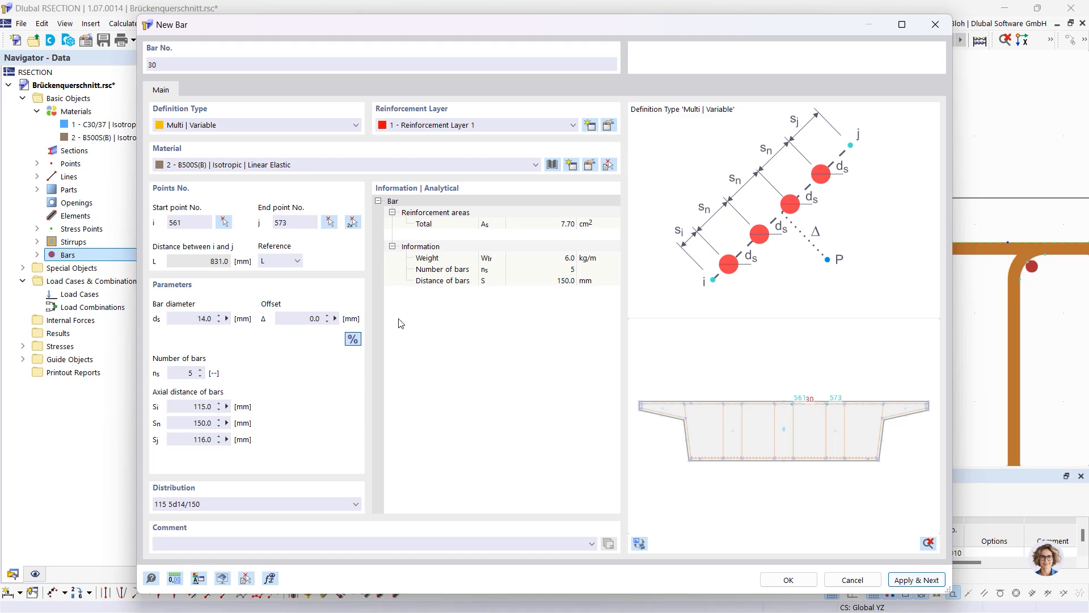
# Add the same five-bar row between points 548 and 560, from the left inner stirrup to the middle one
pyautogui.click(352, 222)
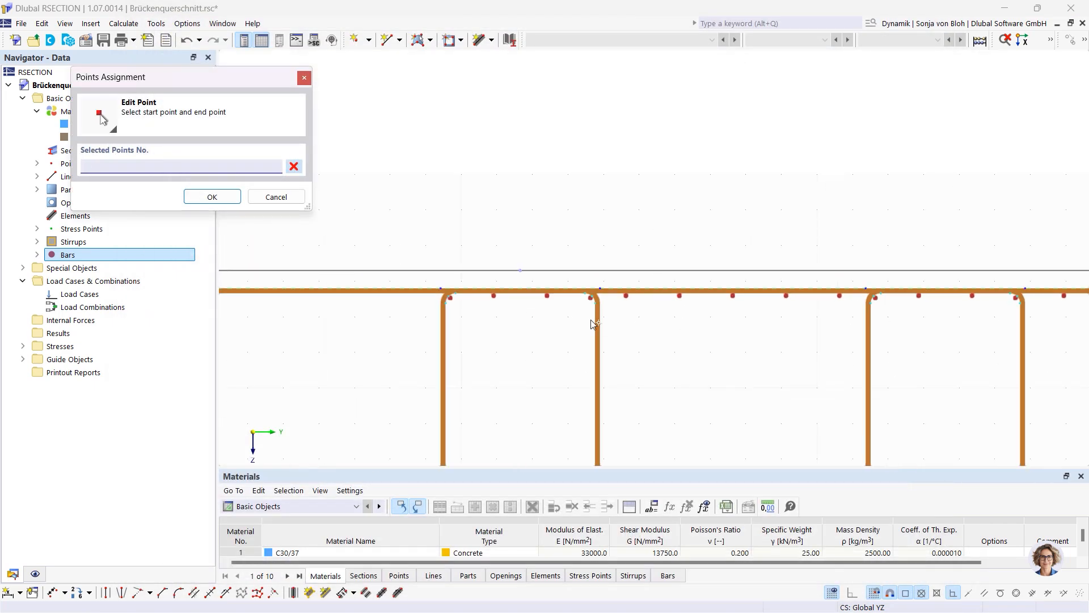
pyautogui.scroll(2, 346, 315)
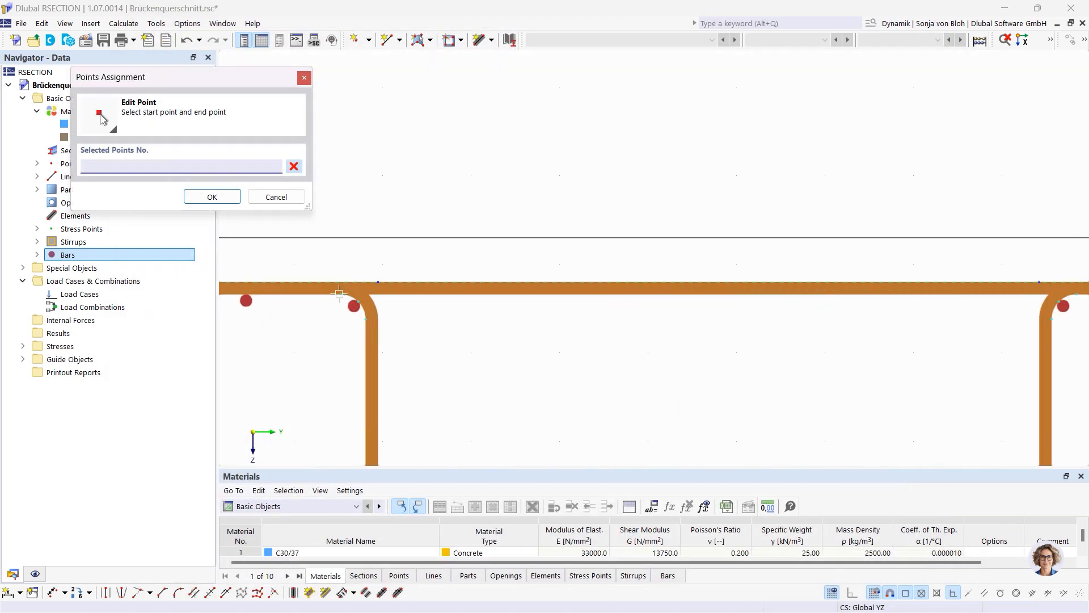
pyautogui.click(339, 293)
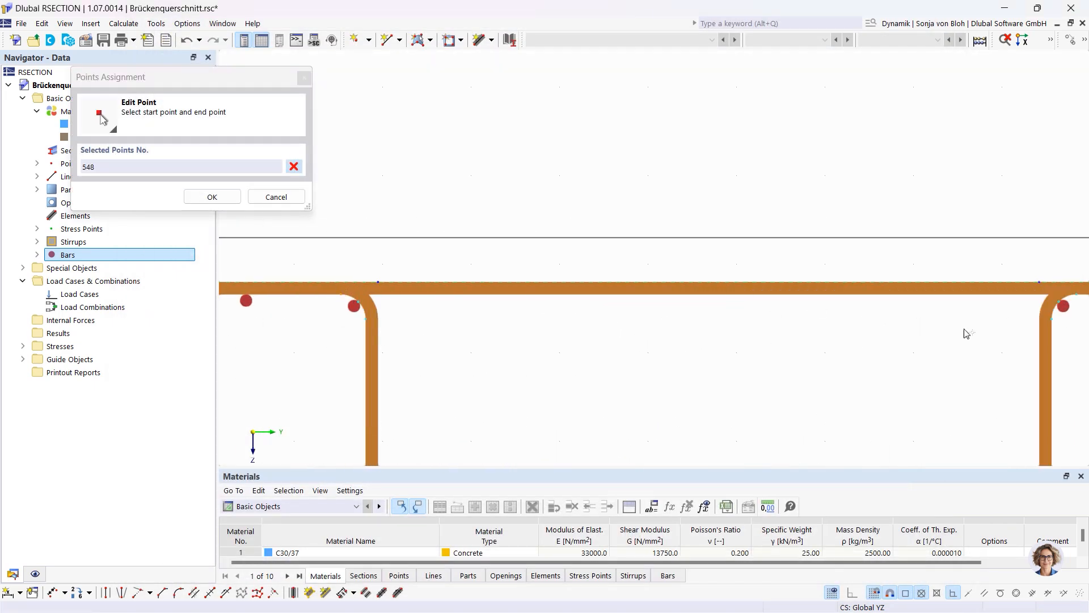
pyautogui.click(1077, 293)
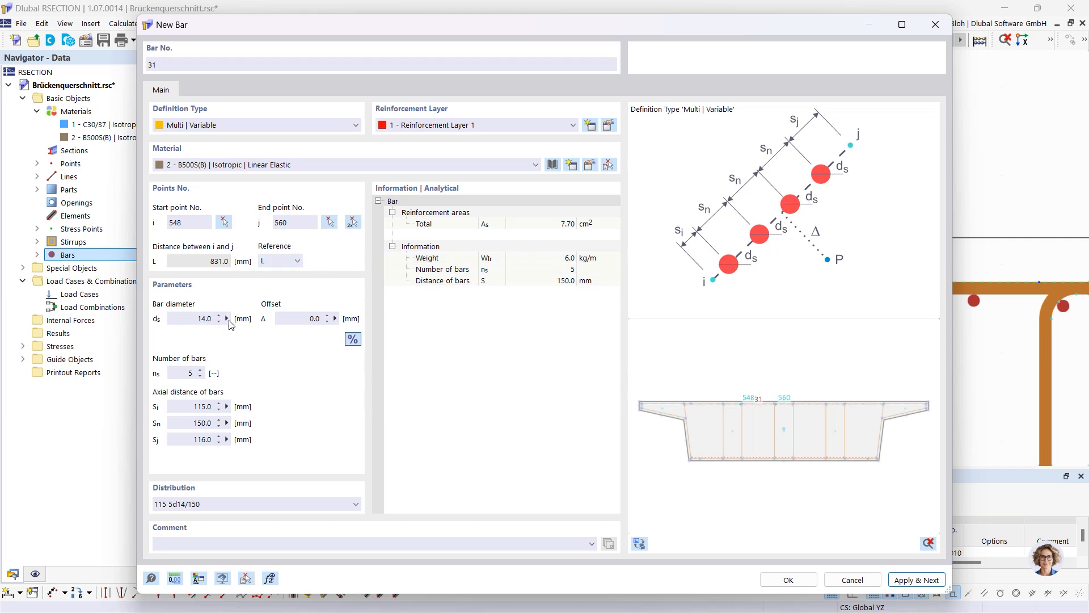
# Add a row of eight bars with a 77.5 mm start distance between points 514 and 525 along the outer stirrup's left leg
pyautogui.doubleClick(179, 375)
pyautogui.doubleClick(207, 427)
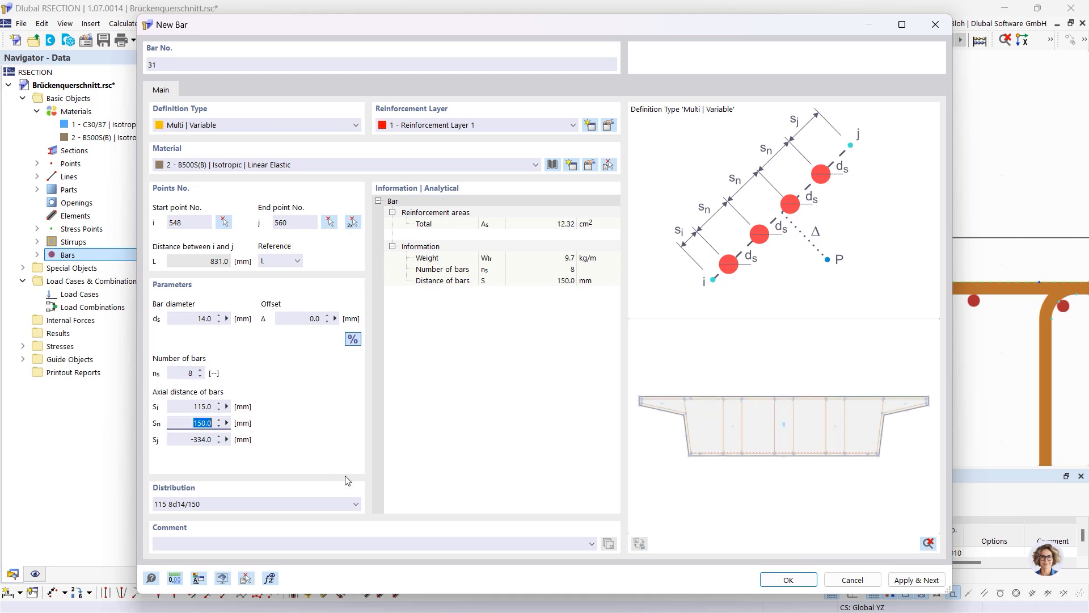
pyautogui.doubleClick(176, 403)
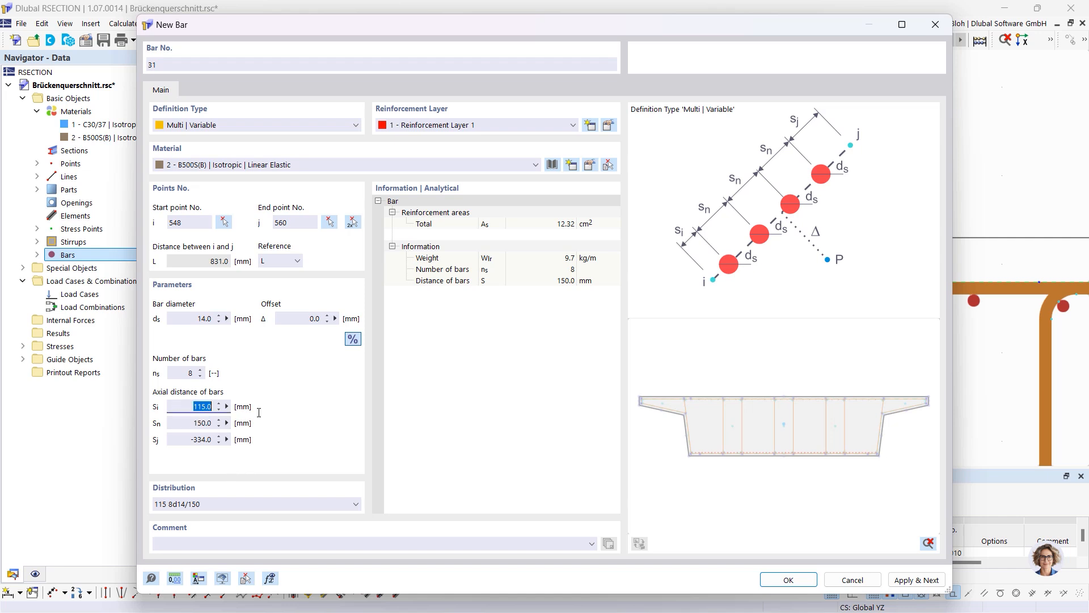
pyautogui.write('77,5')
pyautogui.click(352, 221)
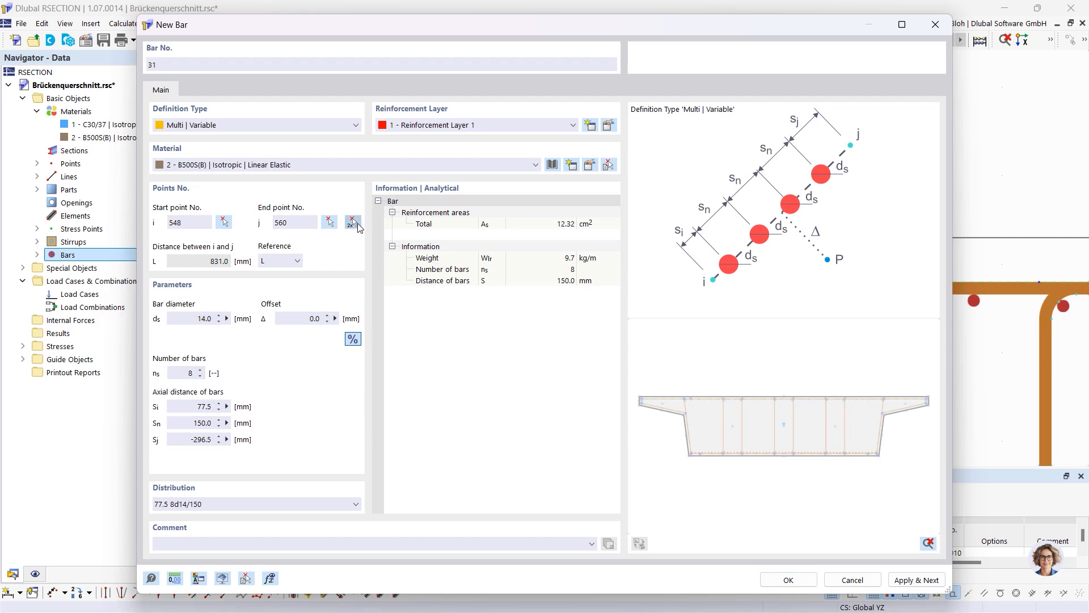
pyautogui.scroll(-5, 469, 263)
pyautogui.scroll(6, 335, 275)
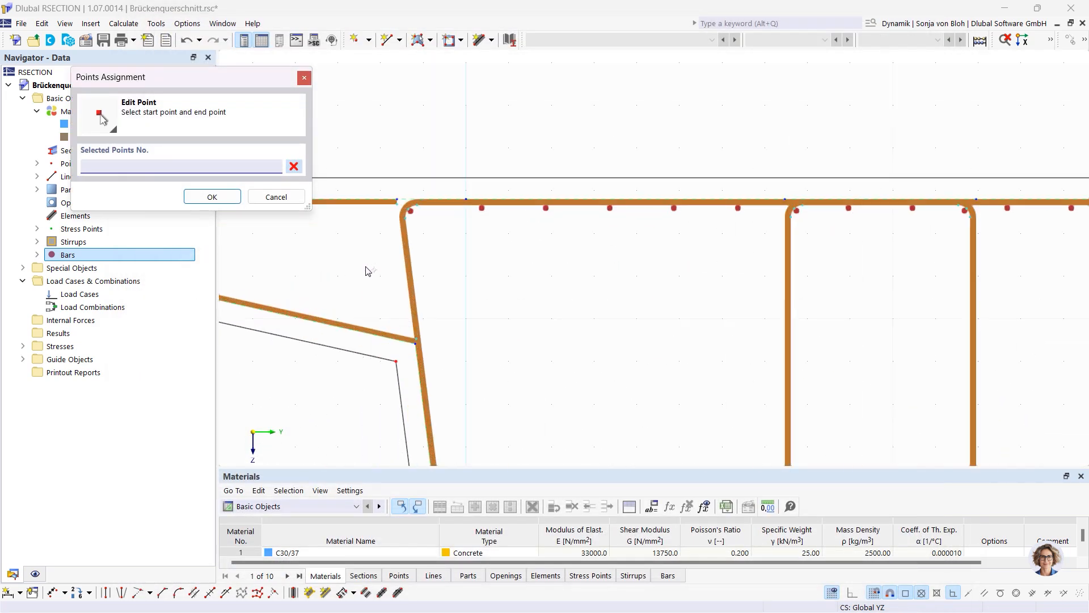
pyautogui.click(405, 204)
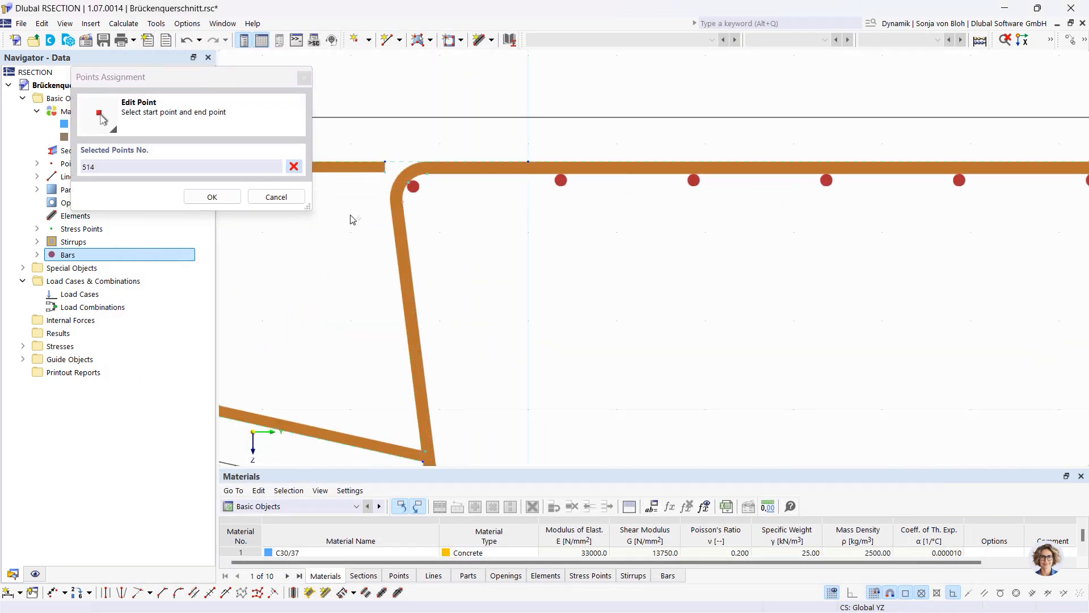
pyautogui.scroll(-3, 352, 219)
pyautogui.scroll(-3, 355, 278)
pyautogui.scroll(5, 405, 419)
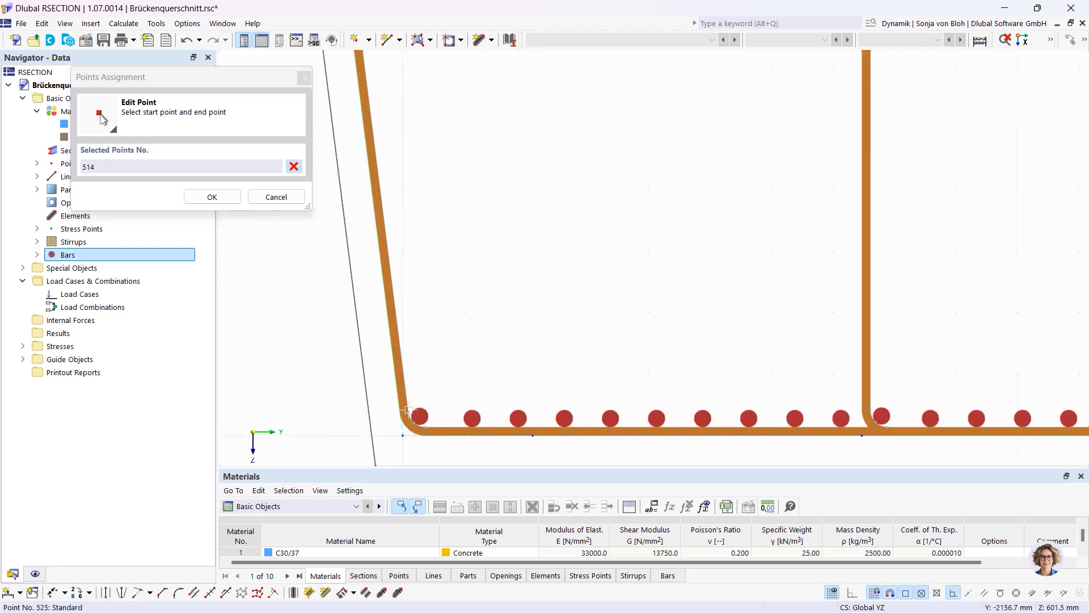
pyautogui.click(409, 411)
pyautogui.click(917, 580)
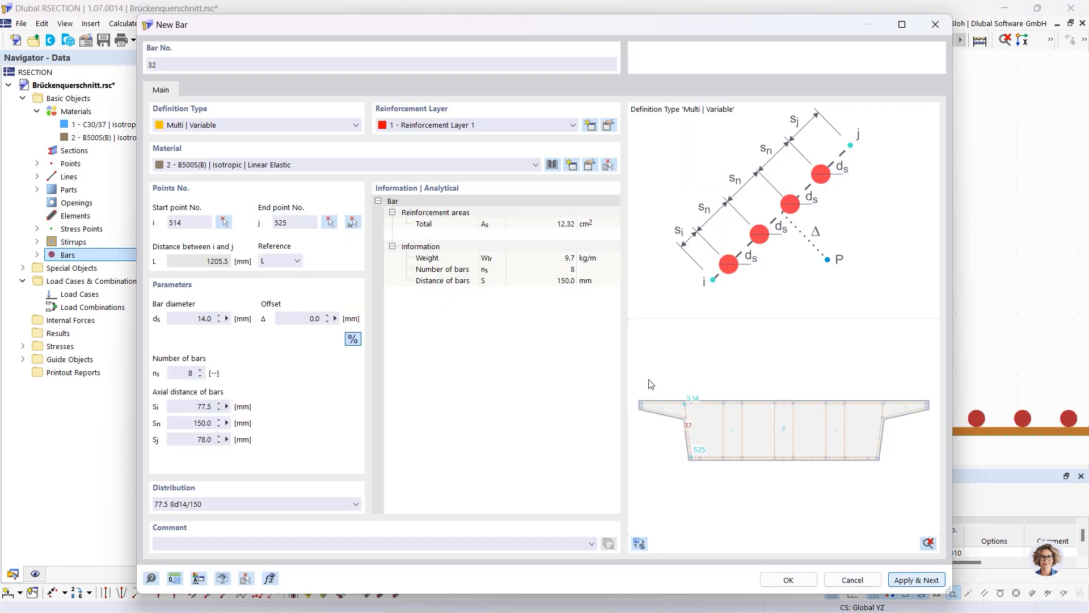
# Add the same eight-bar row between points 519 and 520 along the outer stirrup's right leg
pyautogui.click(353, 222)
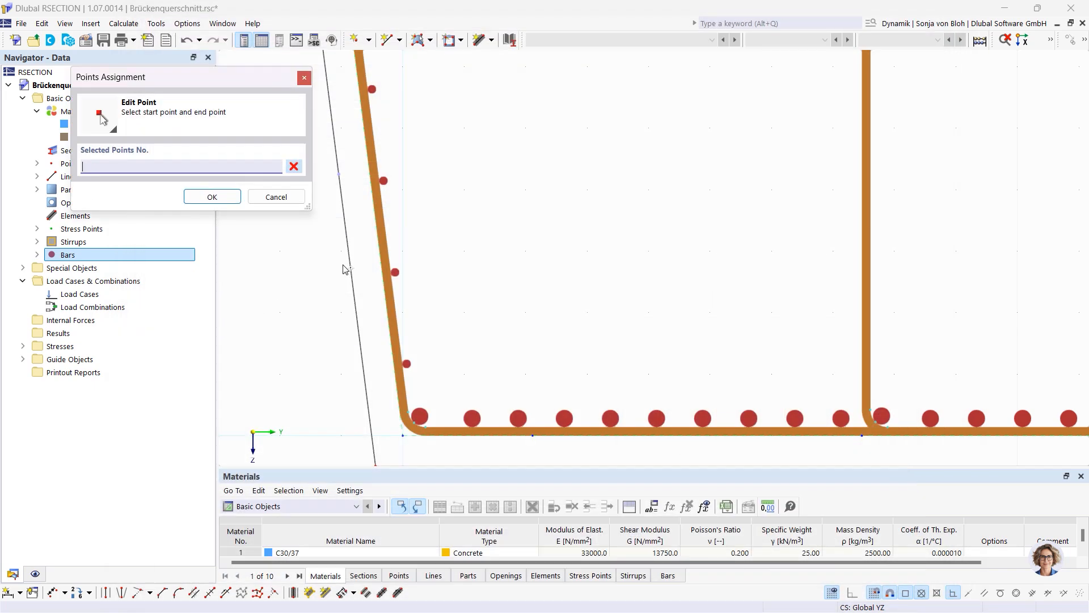
pyautogui.scroll(-4, 353, 273)
pyautogui.scroll(3, 863, 204)
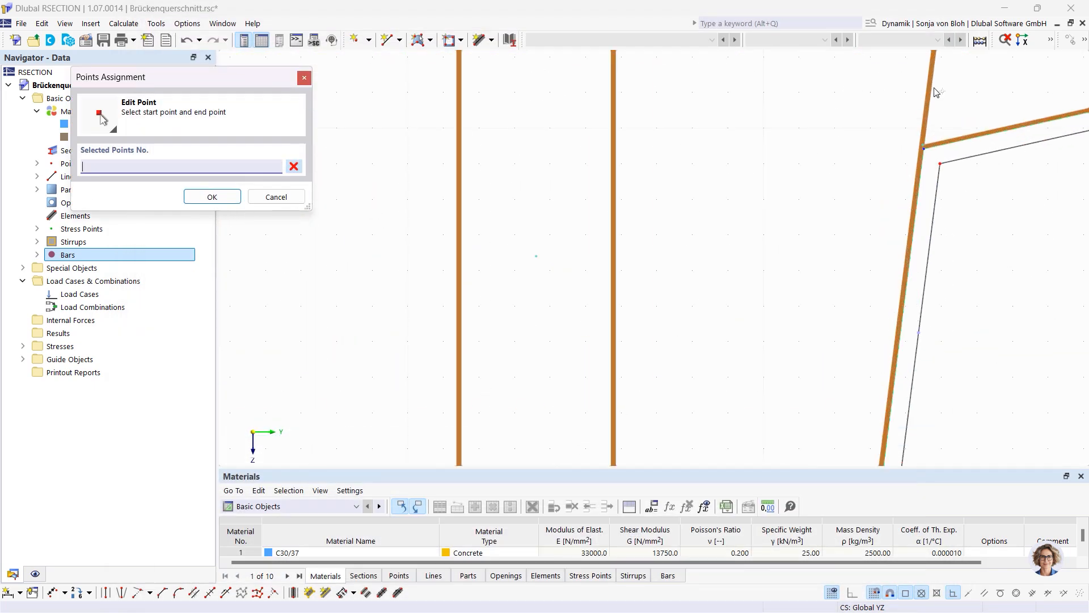
pyautogui.scroll(-3, 924, 143)
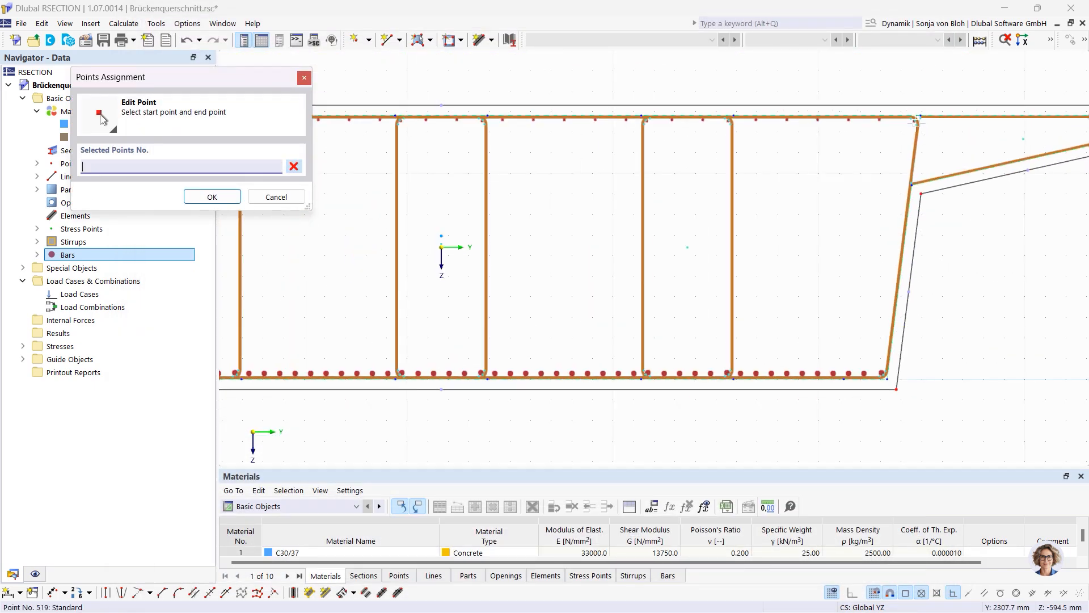
pyautogui.scroll(3, 922, 124)
pyautogui.click(913, 121)
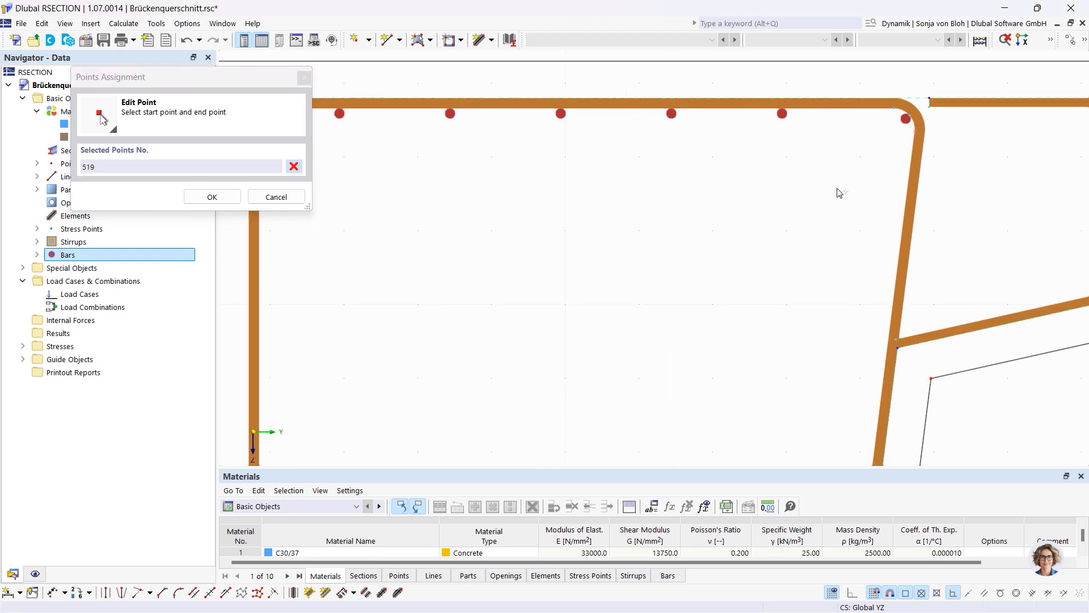
pyautogui.scroll(-2, 885, 255)
pyautogui.moveTo(762, 438); pyautogui.dragTo(754, 187, button='middle')
pyautogui.scroll(3, 815, 289)
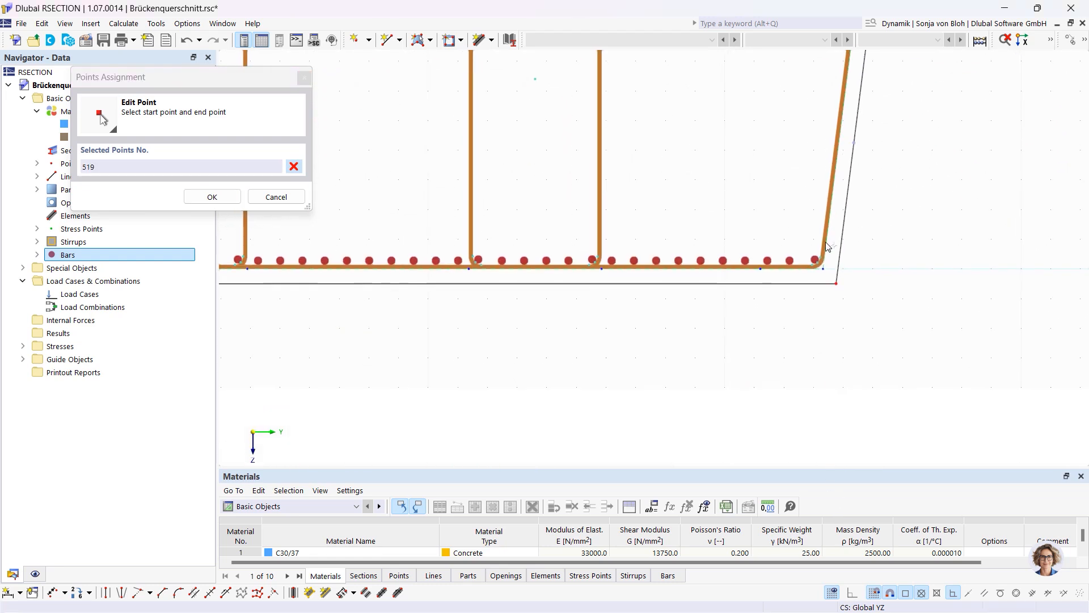
pyautogui.click(818, 276)
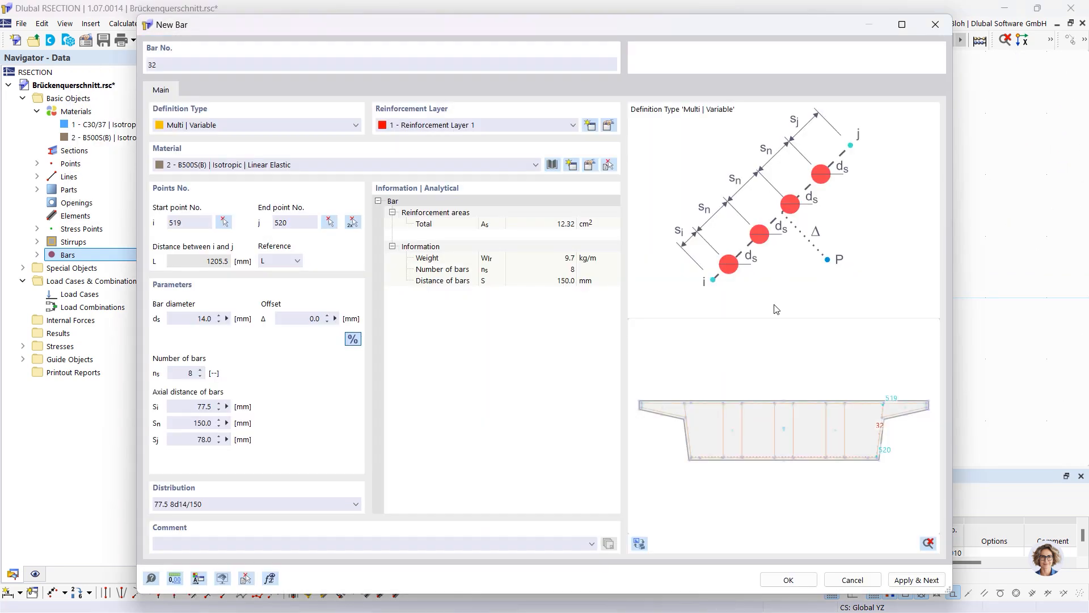
pyautogui.click(920, 585)
# Add a Single | Point bar of 20 mm diameter in the upper outer corner of the right cantilever stirrup
pyautogui.click(256, 126)
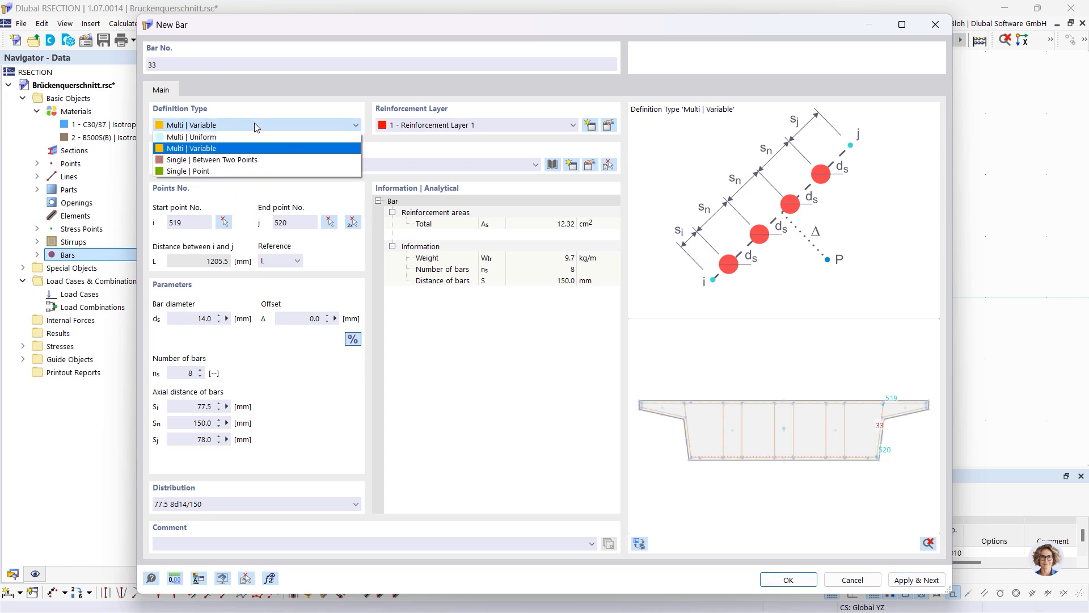
pyautogui.click(190, 171)
pyautogui.doubleClick(210, 280)
pyautogui.write('20')
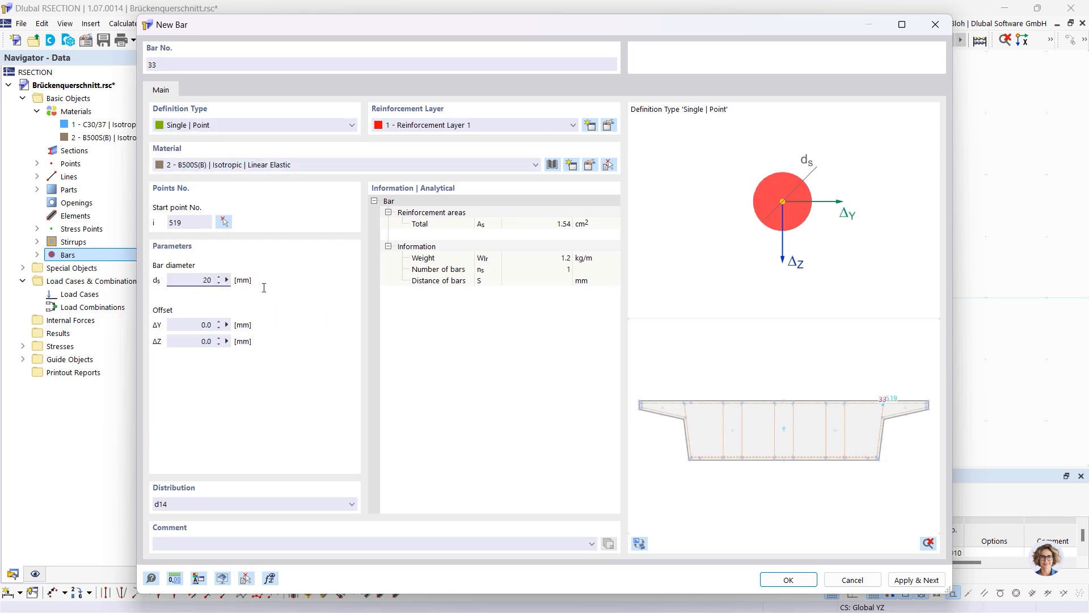
pyautogui.click(224, 222)
pyautogui.scroll(-3, 653, 199)
pyautogui.moveTo(817, 136); pyautogui.dragTo(698, 464, button='middle')
pyautogui.scroll(3, 934, 299)
pyautogui.scroll(3, 891, 221)
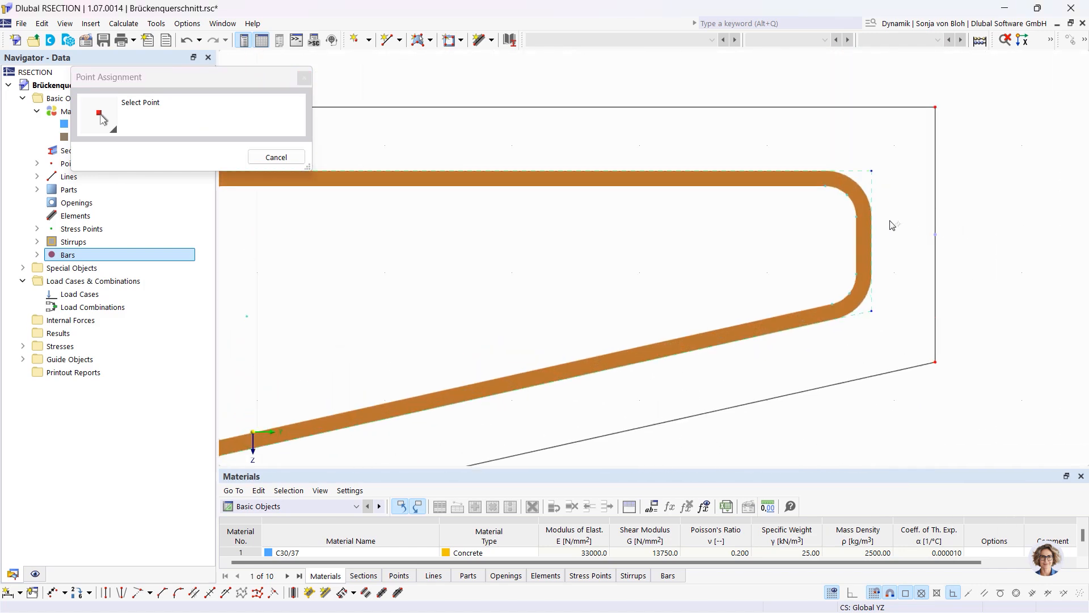
pyautogui.click(846, 196)
pyautogui.click(916, 580)
# Add the same 20 mm single bar at point 541 in the lower outer corner of the right cantilever stirrup
pyautogui.click(224, 222)
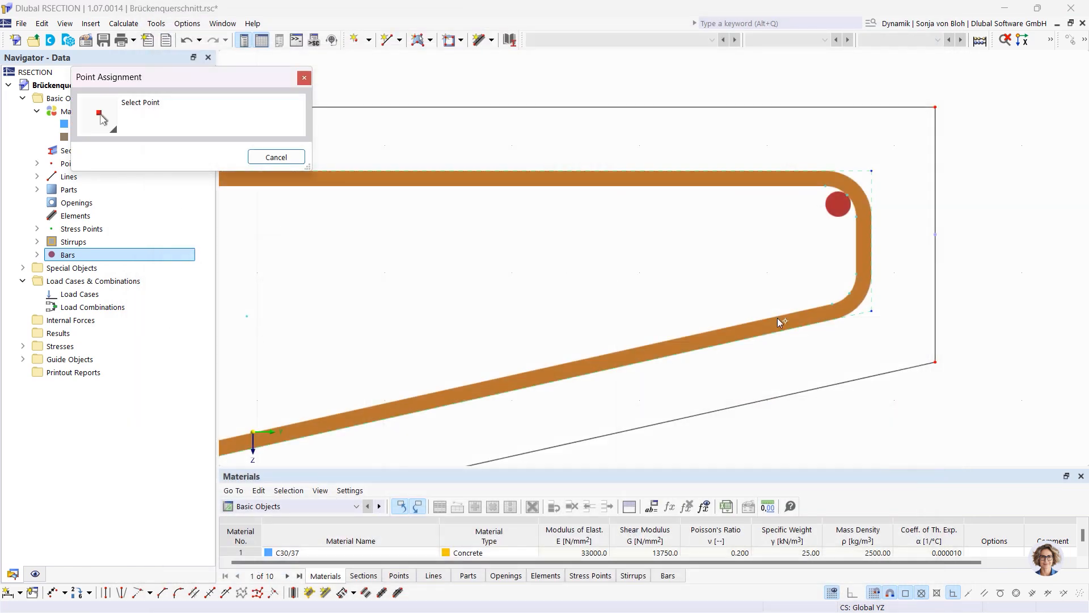
pyautogui.click(855, 290)
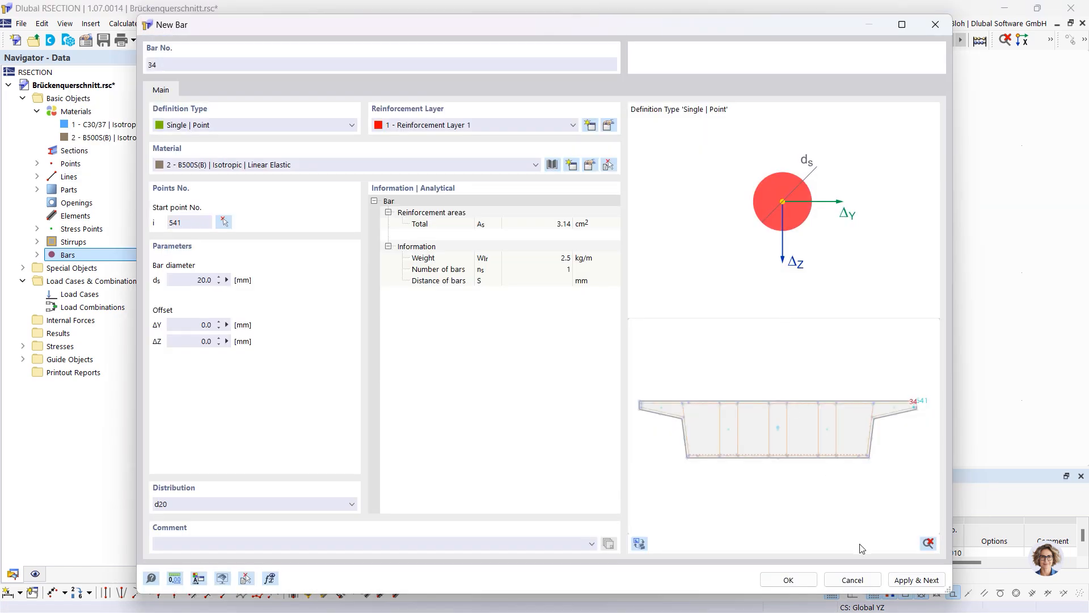
pyautogui.click(901, 580)
# Add 20 mm single bars in the upper and lower outer corners of the left cantilever stirrup, the lower one at point 529
pyautogui.click(224, 222)
pyautogui.scroll(-5, 632, 316)
pyautogui.scroll(5, 244, 335)
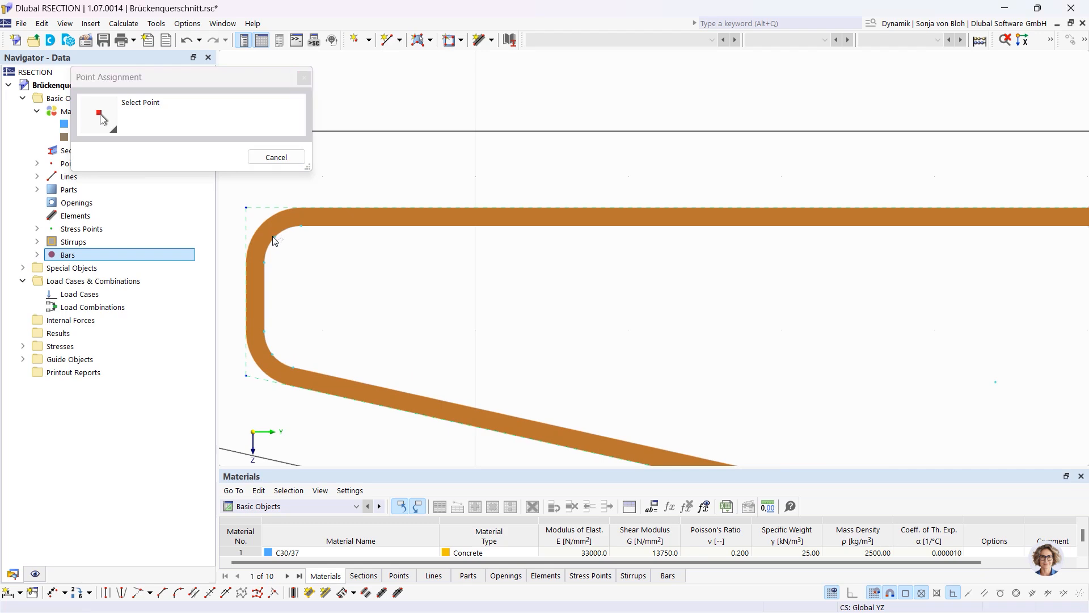
pyautogui.click(284, 244)
pyautogui.click(917, 580)
pyautogui.click(224, 222)
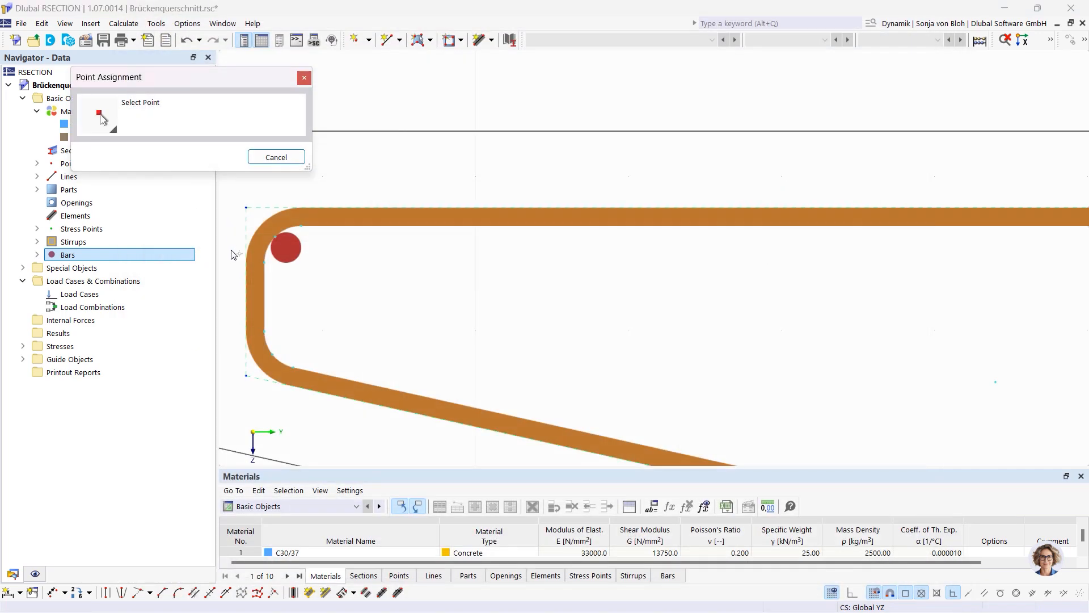
pyautogui.click(274, 352)
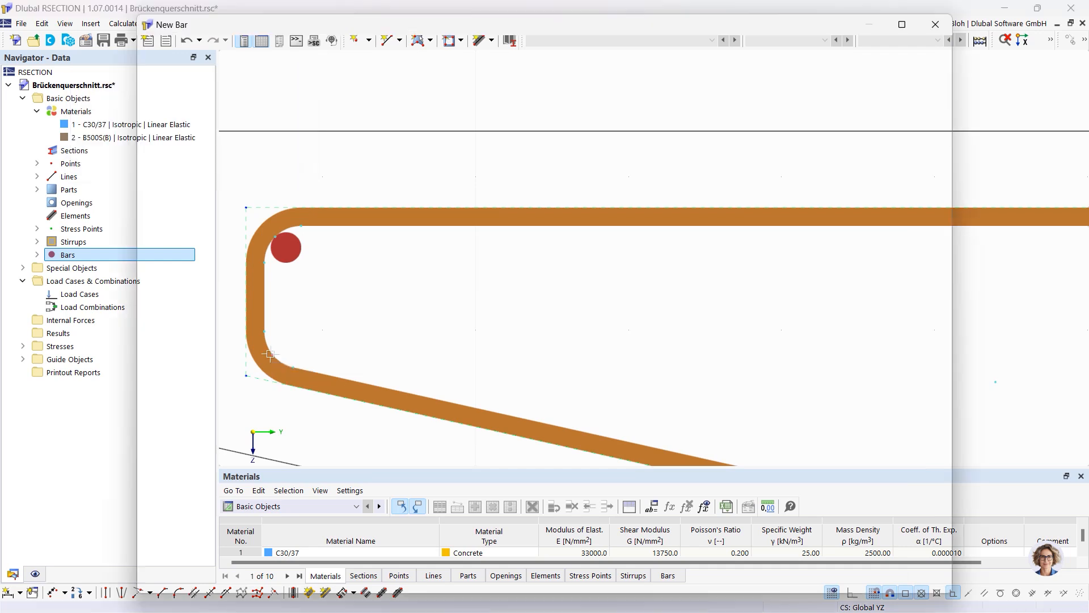
pyautogui.click(905, 583)
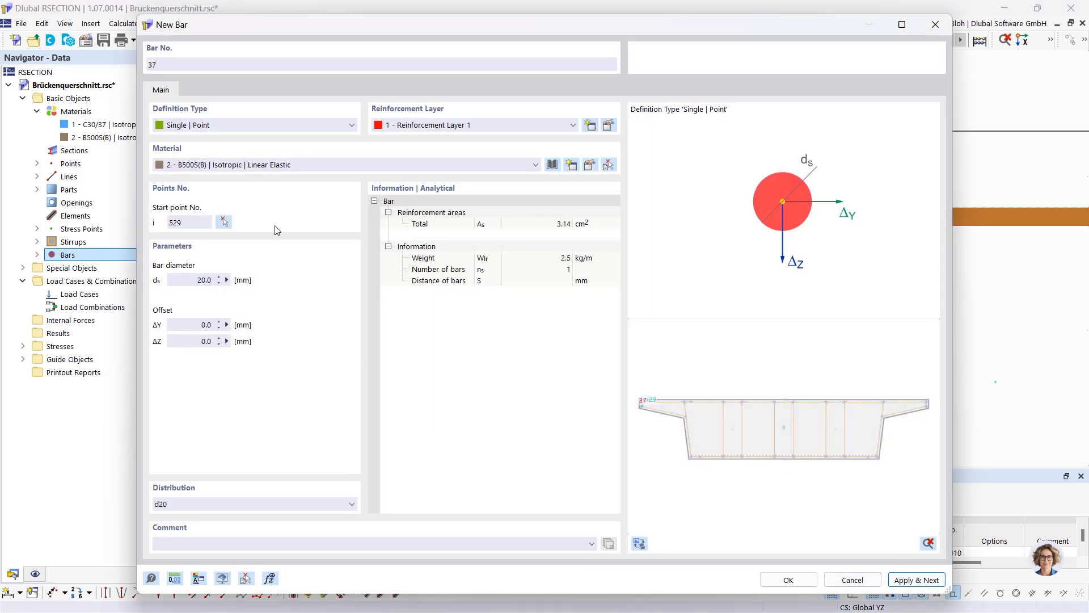
# Configure a Multi | Variable bar row of nine 10 mm bars at 100 mm spacing, with a 76 mm start distance
pyautogui.click(263, 123)
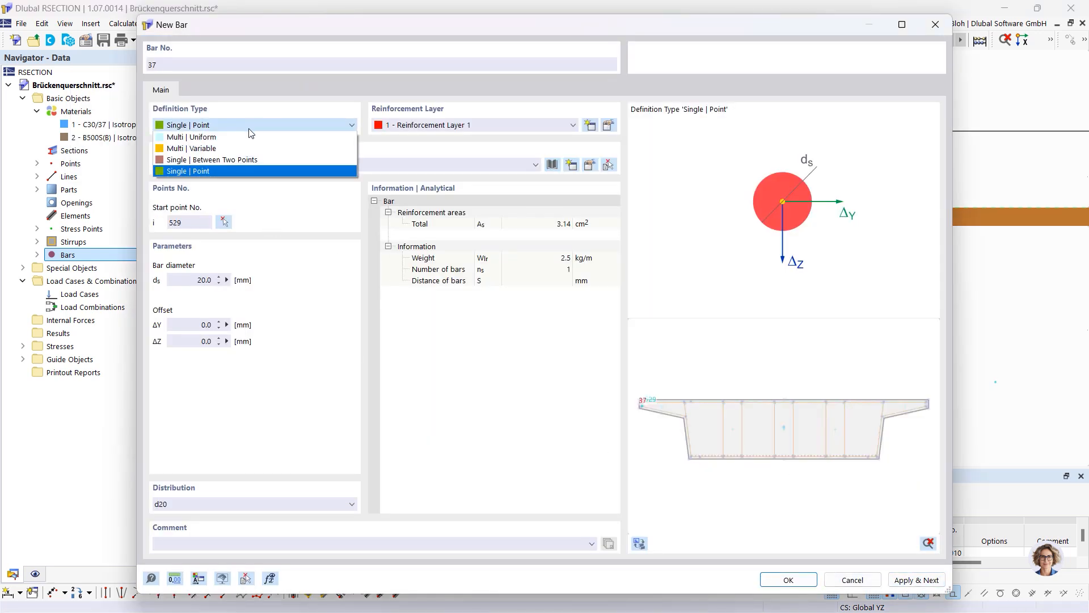
pyautogui.click(230, 150)
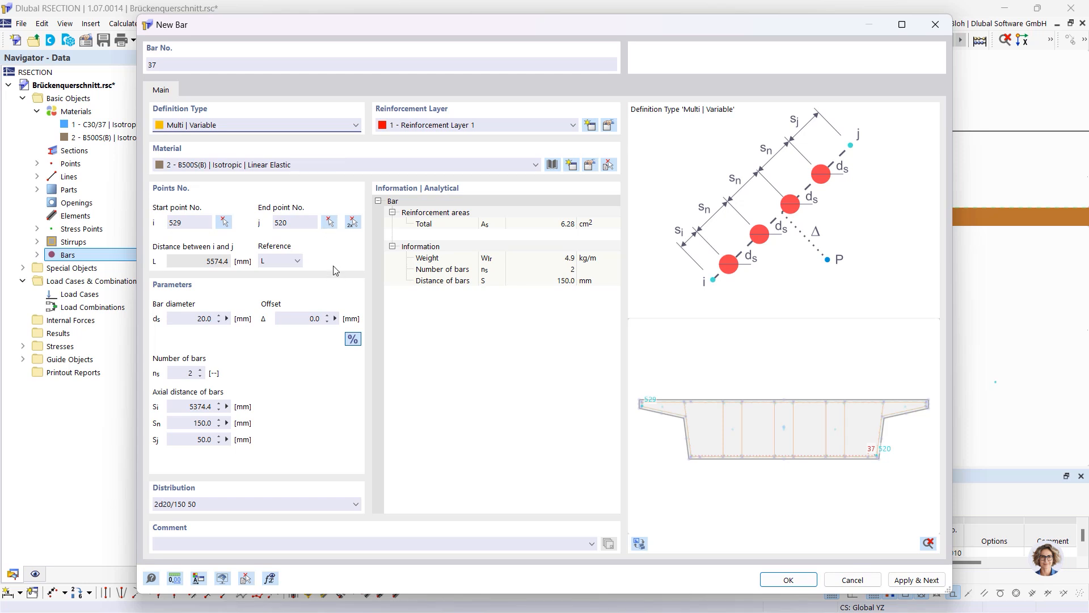
pyautogui.moveTo(179, 373); pyautogui.dragTo(245, 387)
pyautogui.write('9')
pyautogui.click(198, 318)
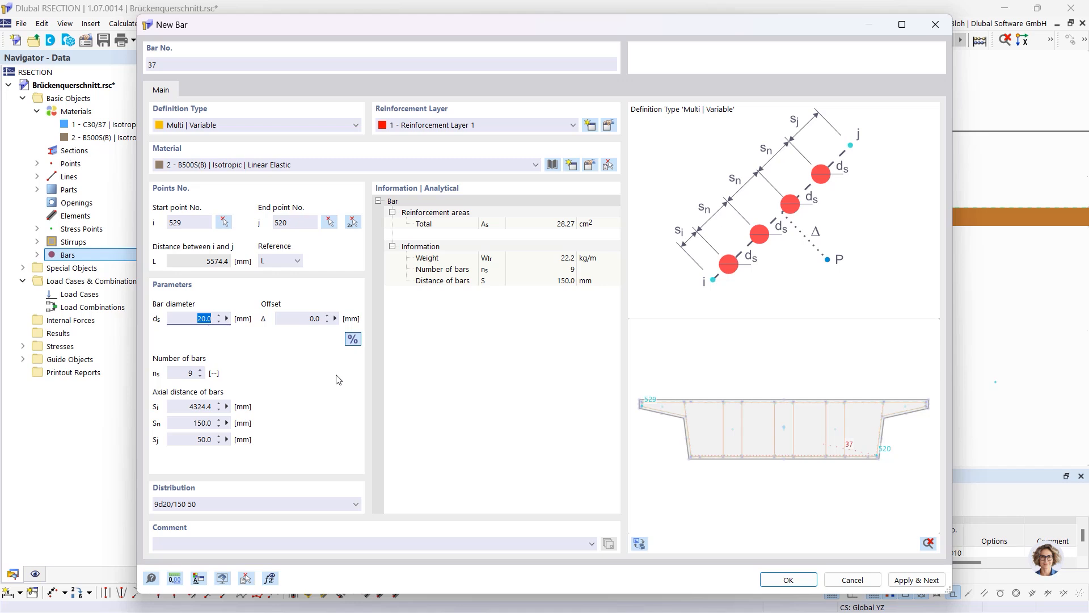
pyautogui.write('10')
pyautogui.moveTo(193, 423); pyautogui.dragTo(277, 445)
pyautogui.write('1')
pyautogui.moveTo(187, 407); pyautogui.dragTo(253, 413)
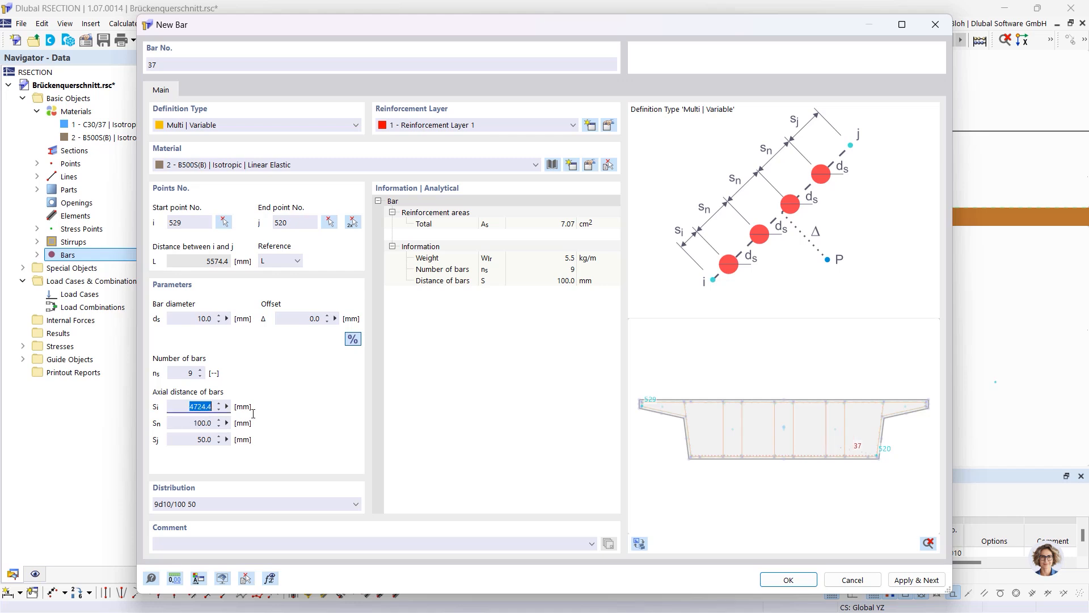
pyautogui.write('76')
# Add the nine-bar row between points 533 and 534 along the upper leg of the left cantilever stirrup
pyautogui.click(353, 222)
pyautogui.scroll(-2, 367, 227)
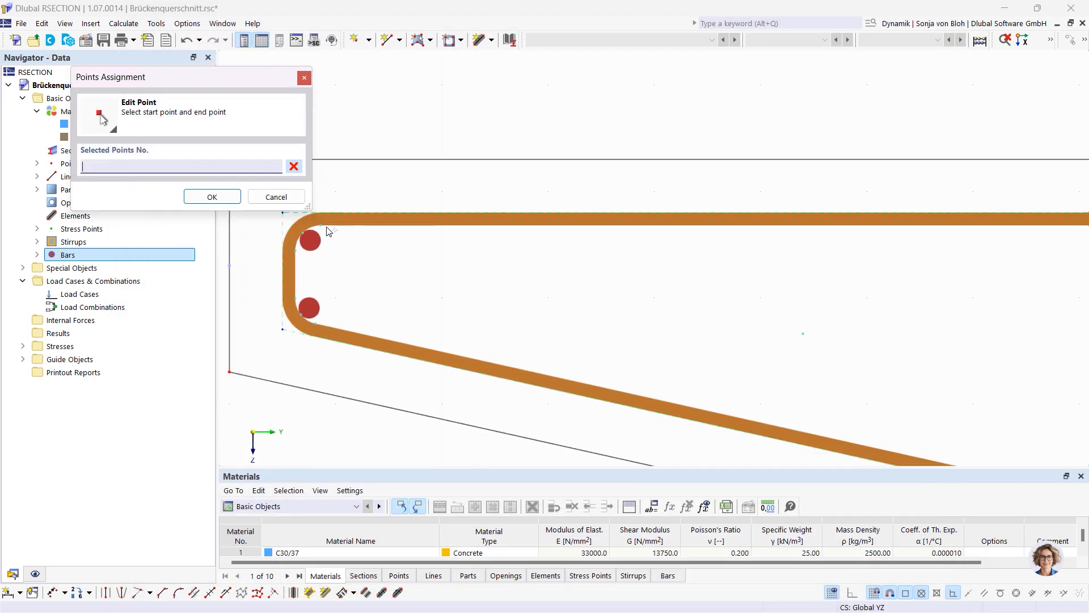
pyautogui.click(321, 223)
pyautogui.scroll(-2, 321, 223)
pyautogui.scroll(2, 676, 236)
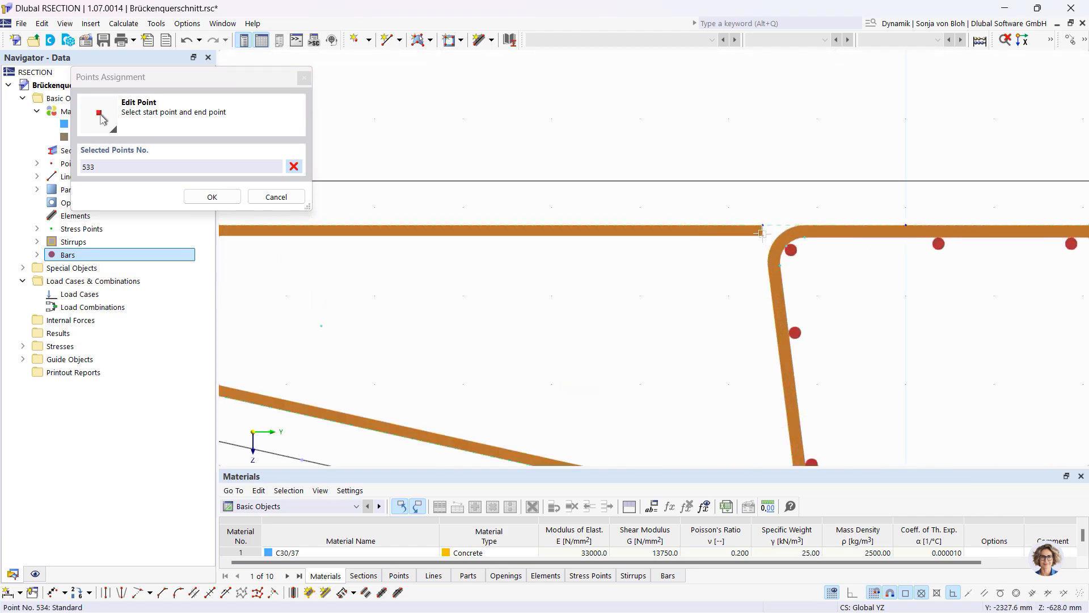
pyautogui.click(763, 227)
pyautogui.click(904, 580)
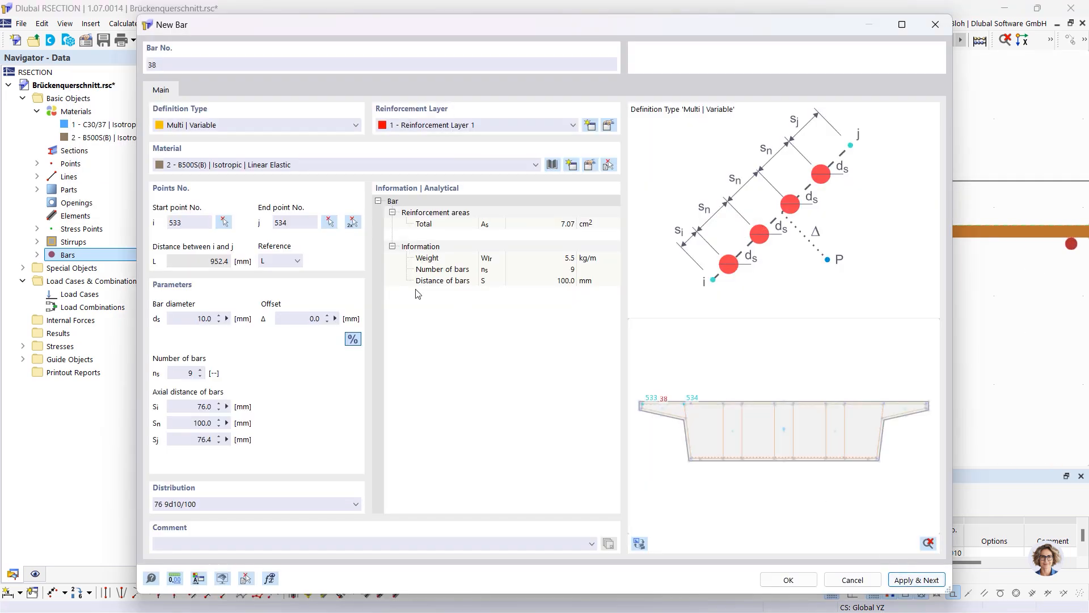
# Add the same nine-bar row between points 536 and 537 along the upper leg of the right cantilever stirrup
pyautogui.click(357, 221)
pyautogui.scroll(-4, 457, 274)
pyautogui.scroll(5, 885, 258)
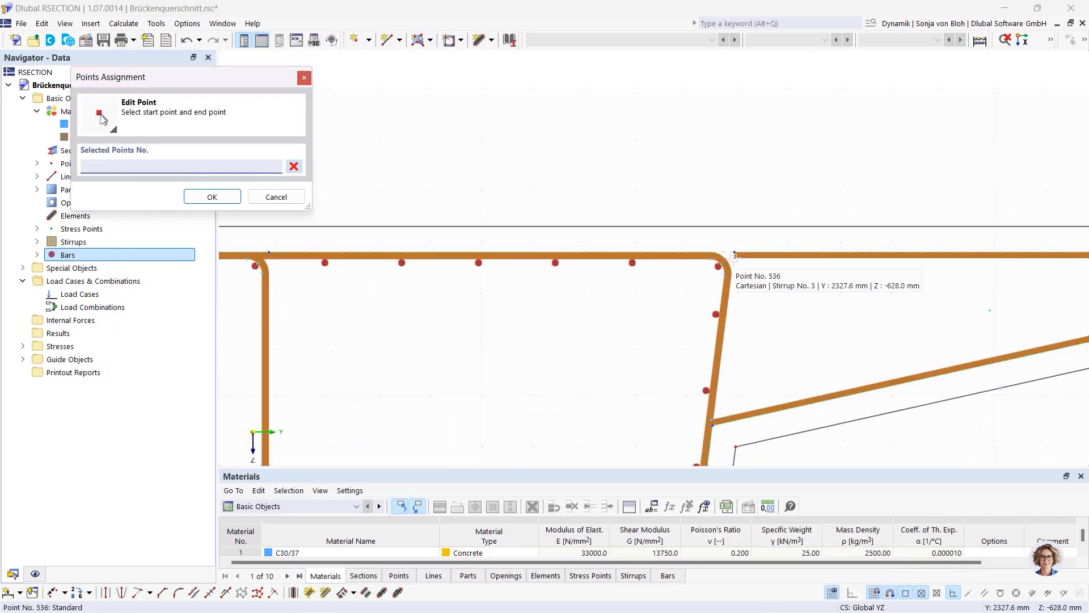
pyautogui.click(728, 263)
pyautogui.scroll(-3, 854, 298)
pyautogui.scroll(3, 1078, 281)
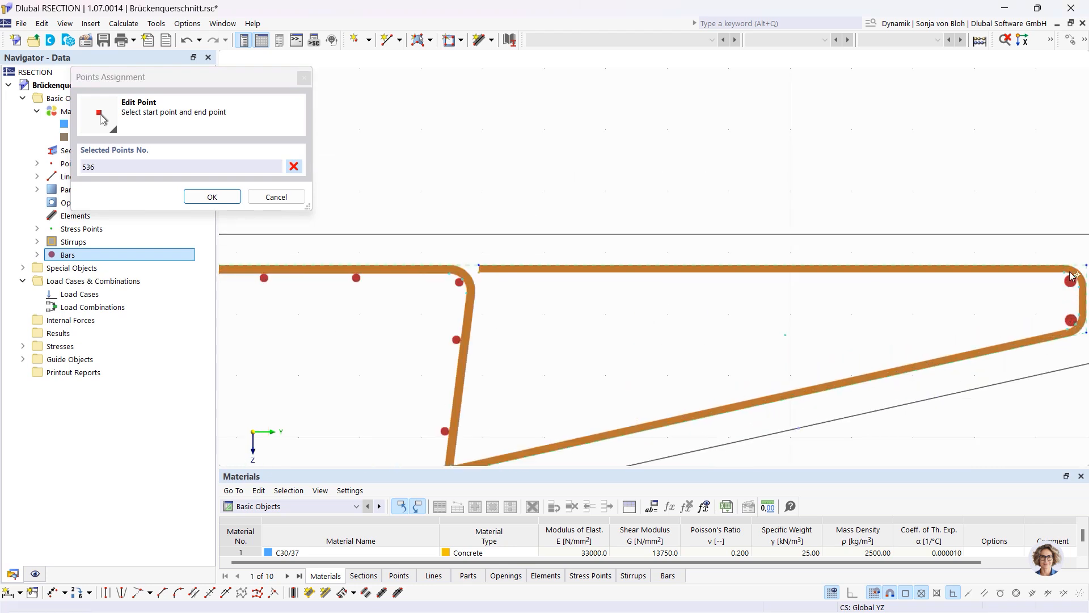
pyautogui.click(1062, 272)
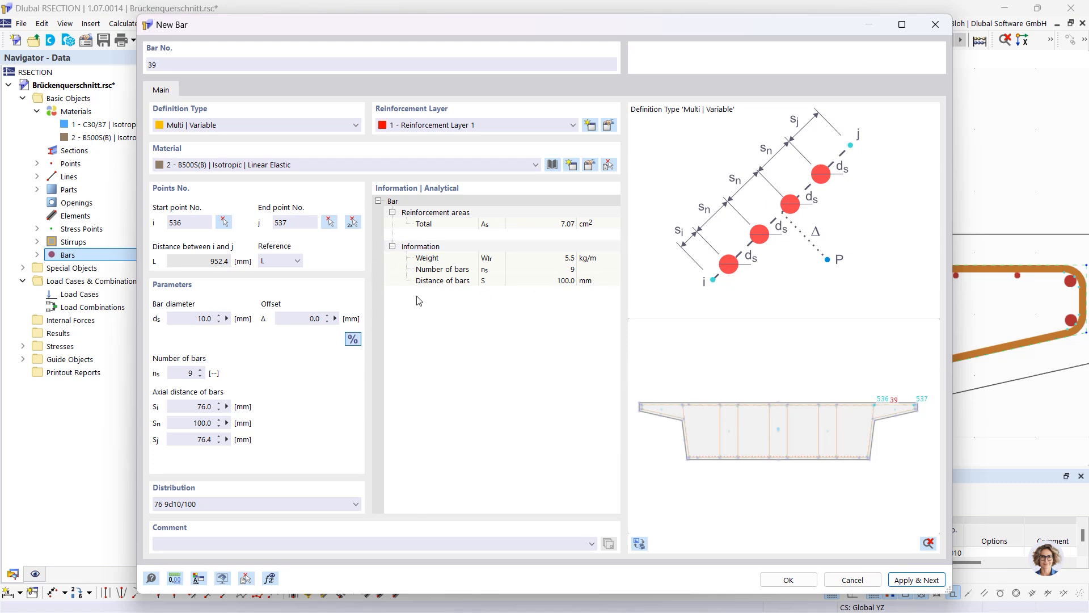
# Add a row of ten 10 mm bars with a 63.5 mm start distance between points 543 and 542 on the right cantilever stirrup's sloping leg
pyautogui.click(179, 372)
pyautogui.click(193, 316)
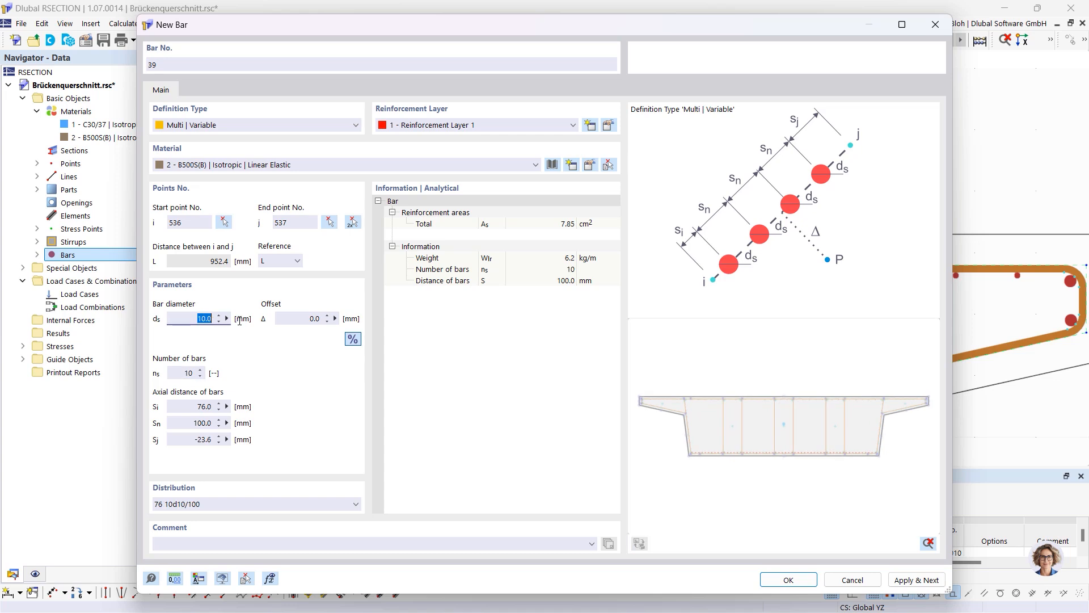
pyautogui.click(190, 406)
pyautogui.write('63,5')
pyautogui.click(356, 223)
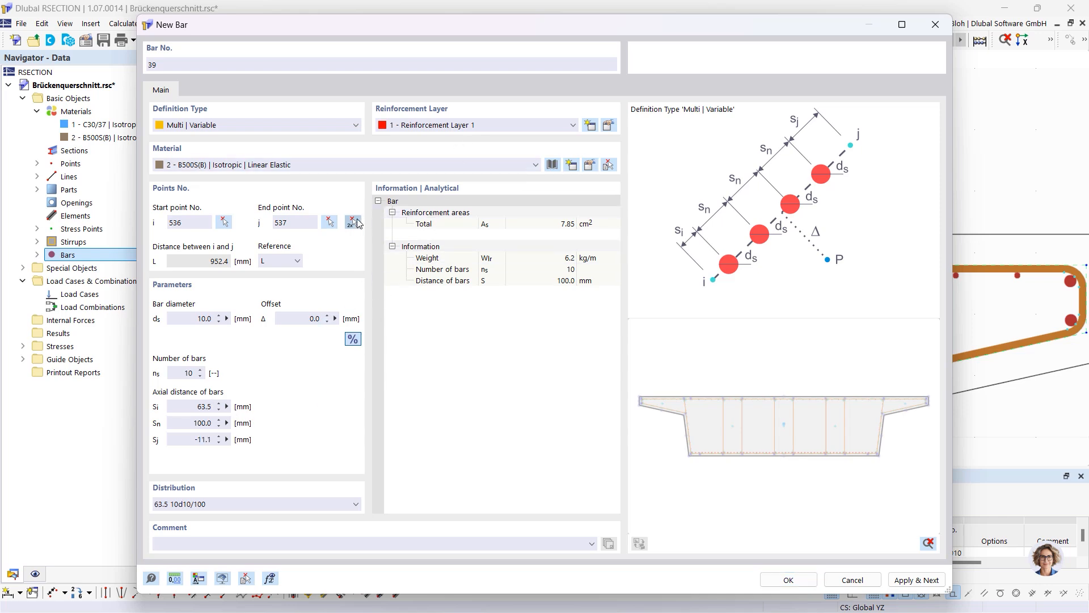
pyautogui.scroll(4, 518, 400)
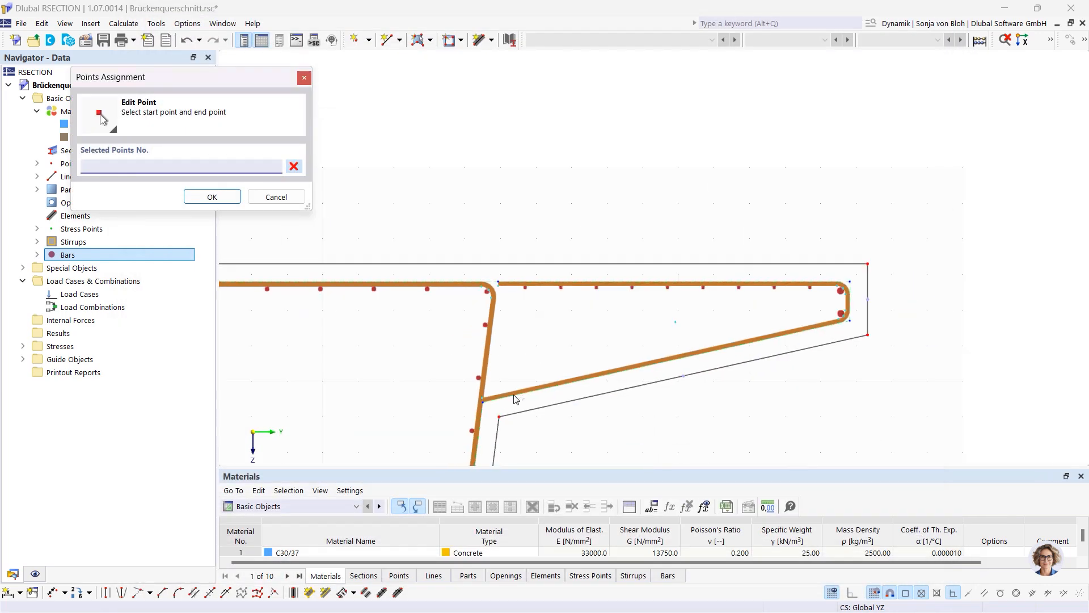
pyautogui.click(475, 398)
pyautogui.scroll(-2, 762, 325)
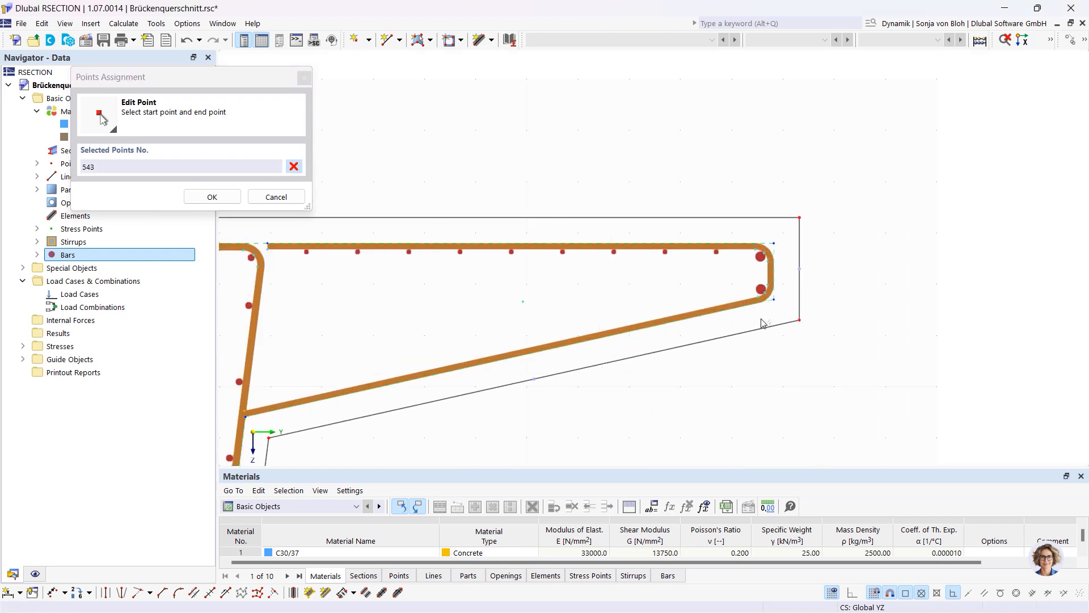
pyautogui.click(756, 295)
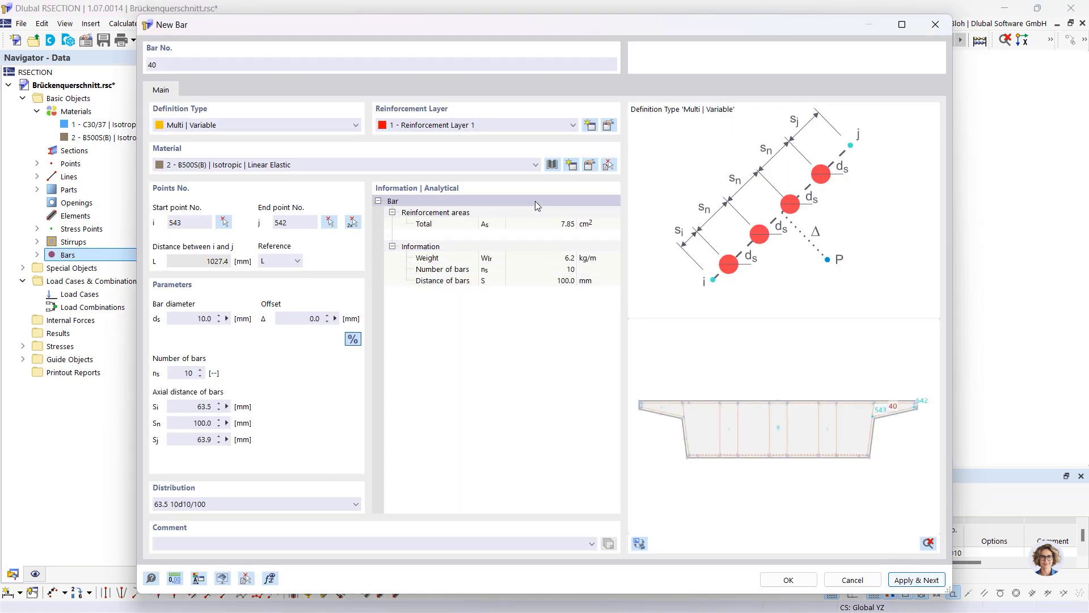
# Add the same ten-bar row between points 527 and 528 along the left cantilever stirrup's sloping leg and finish bar entry
pyautogui.click(352, 222)
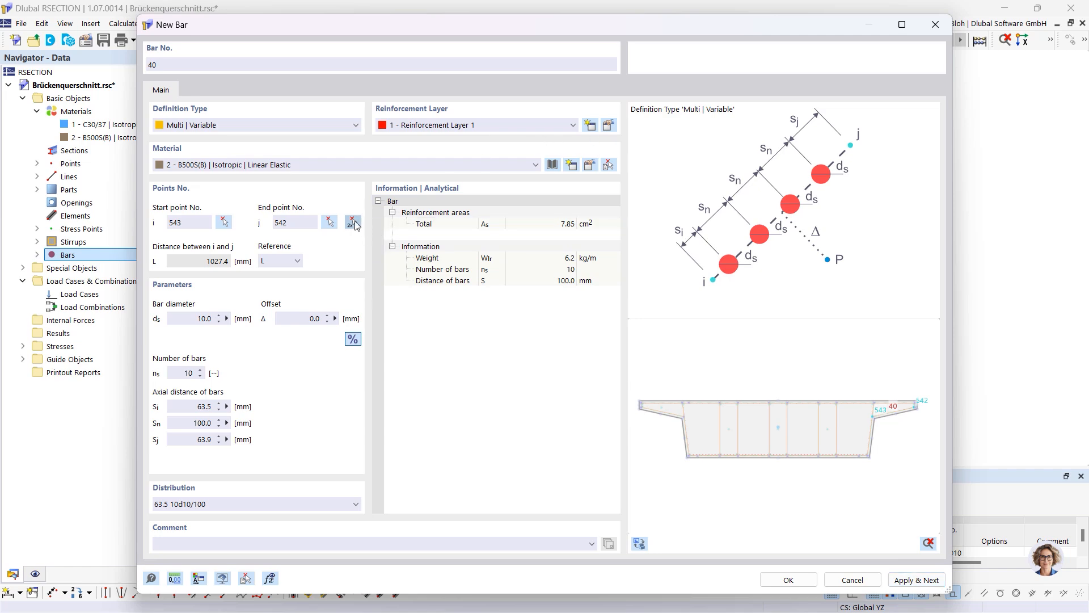
pyautogui.scroll(-3, 607, 298)
pyautogui.scroll(-3, 431, 329)
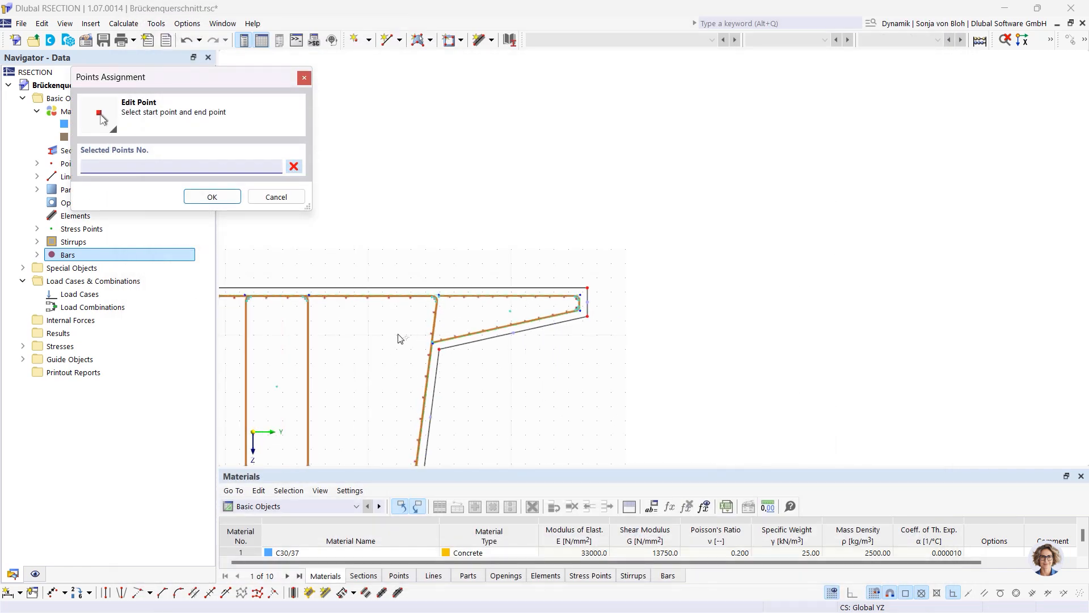
pyautogui.moveTo(343, 338); pyautogui.dragTo(914, 350, button='middle')
pyautogui.scroll(5, 288, 356)
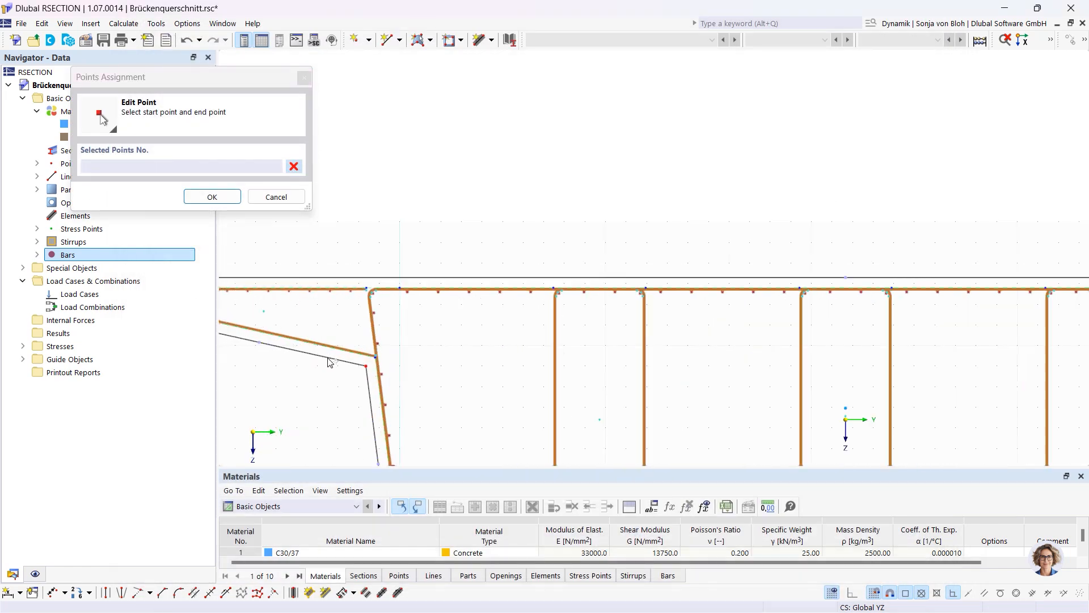
pyautogui.scroll(-2, 377, 338)
pyautogui.scroll(-1, 377, 338)
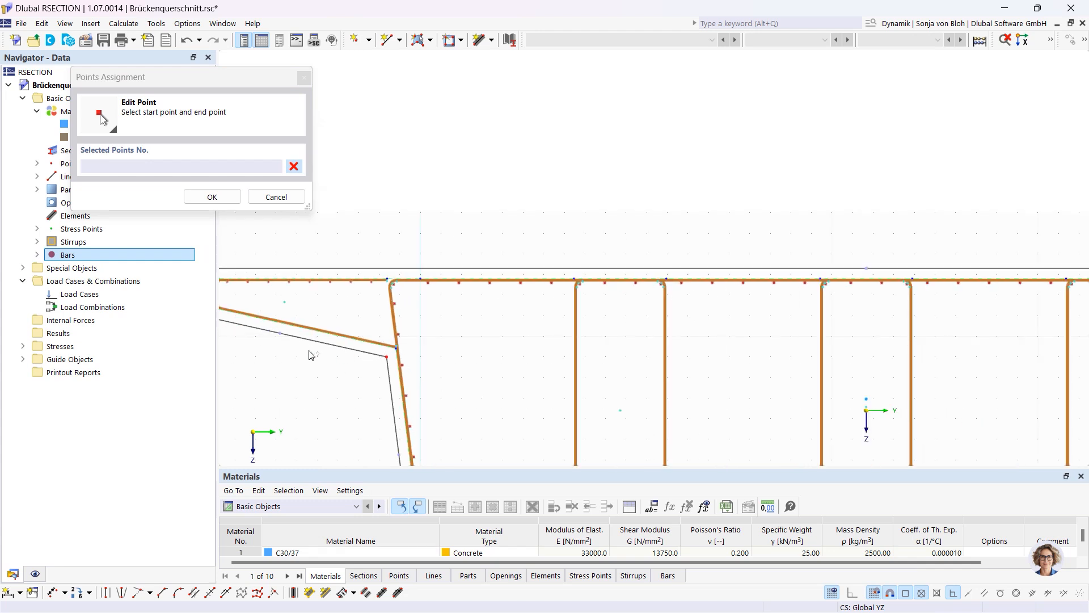
pyautogui.scroll(2, 309, 411)
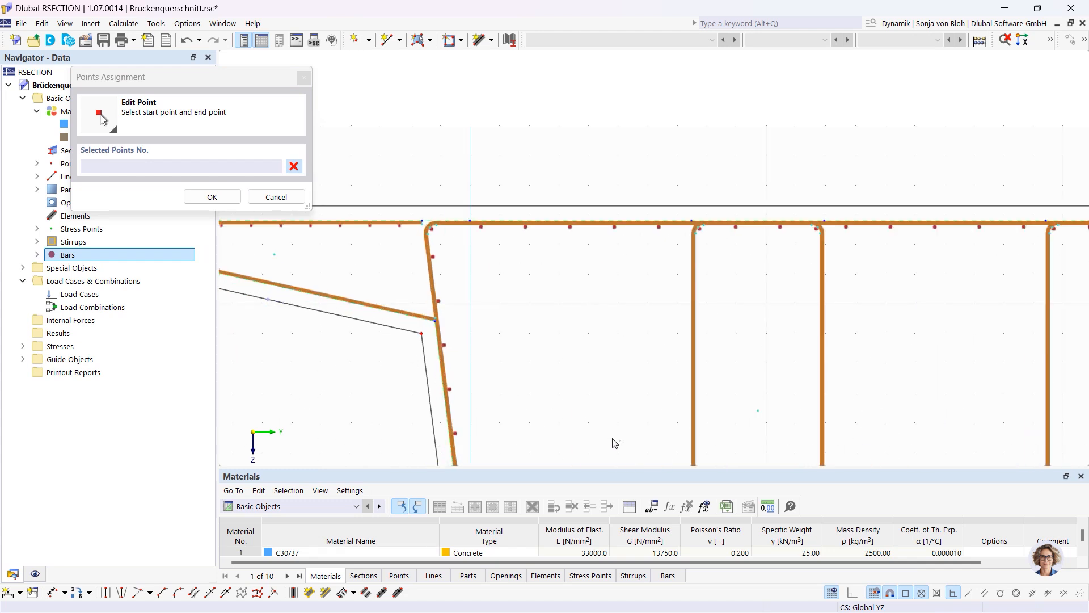
pyautogui.scroll(1, 615, 443)
pyautogui.click(399, 293)
pyautogui.scroll(-4, 537, 323)
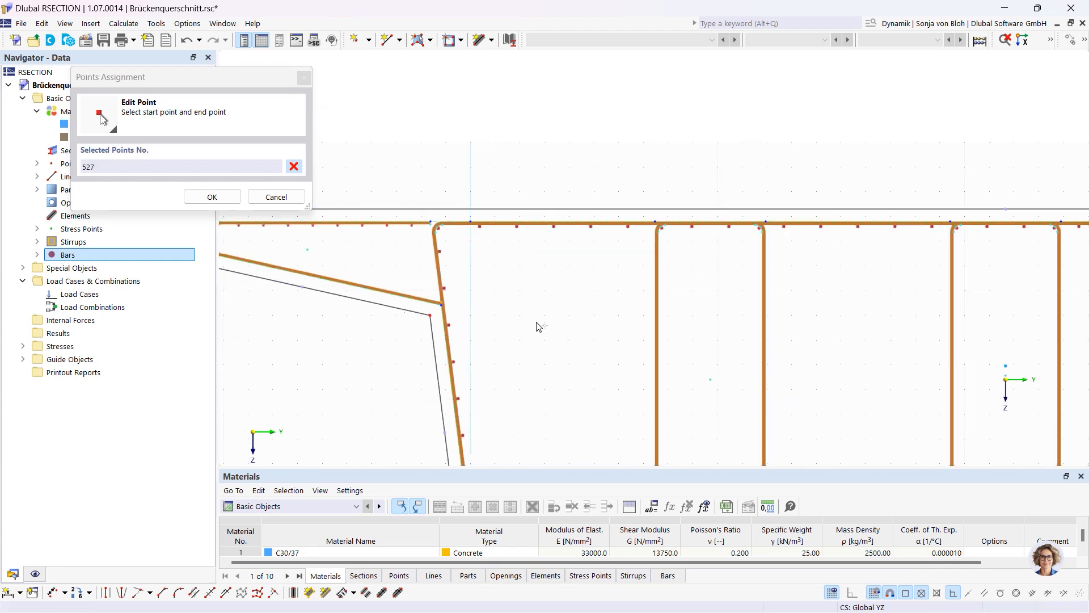
pyautogui.scroll(4, 389, 312)
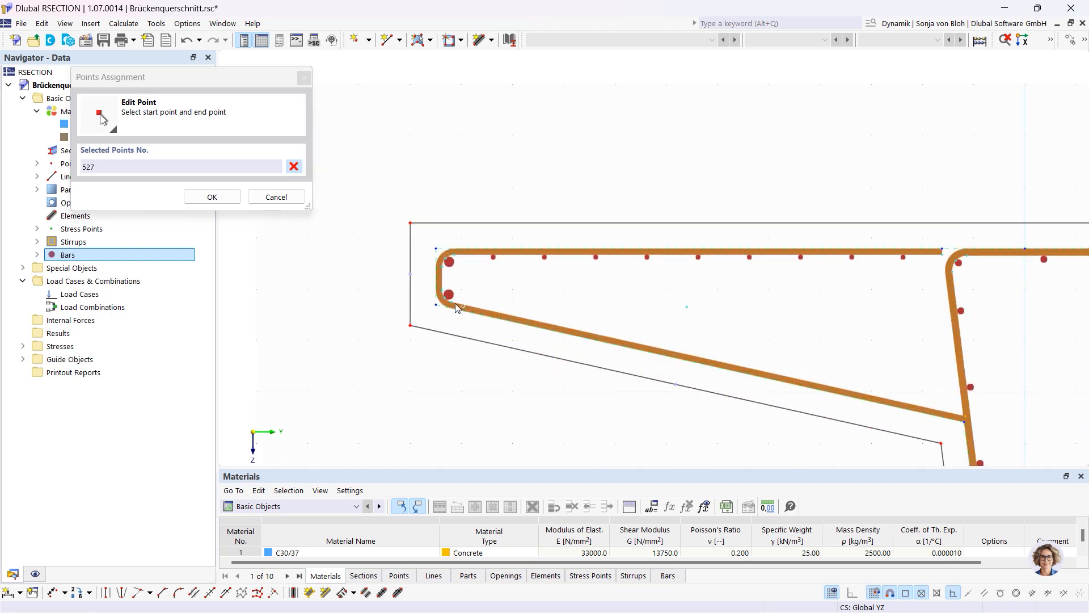
pyautogui.click(453, 301)
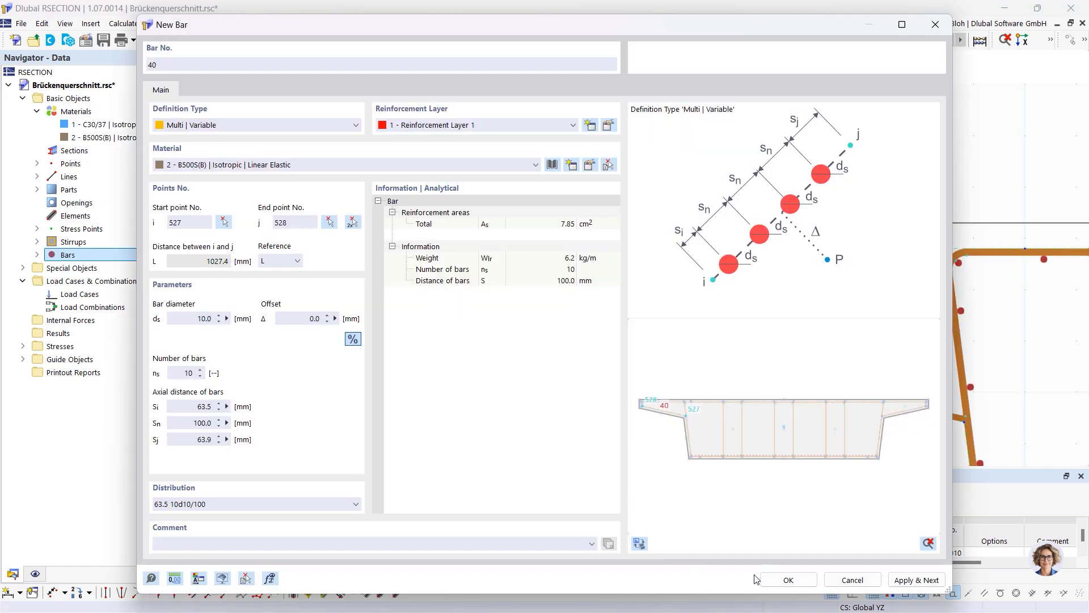
pyautogui.click(789, 579)
# Save the Brückenquerschnitt section model and switch to RFEM
pyautogui.scroll(-4, 267, 267)
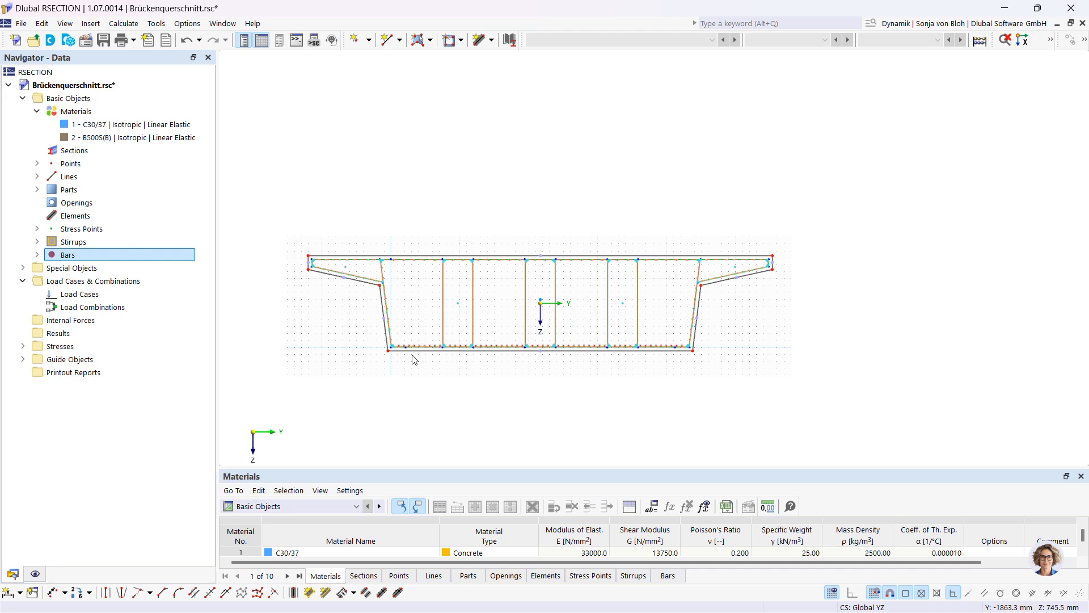
pyautogui.click(104, 42)
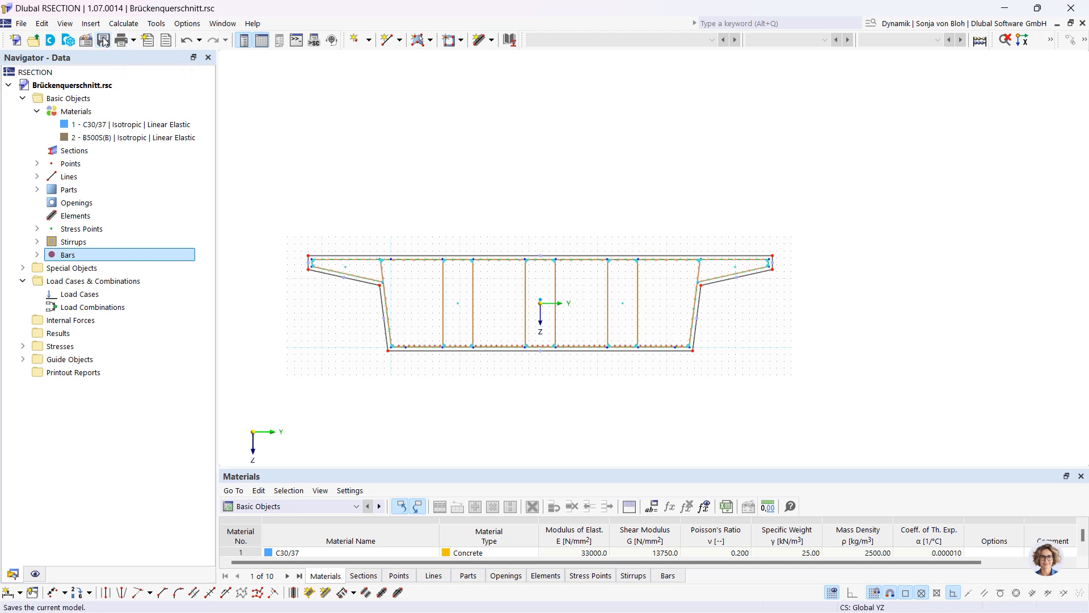
pyautogui.moveTo(357, 611)
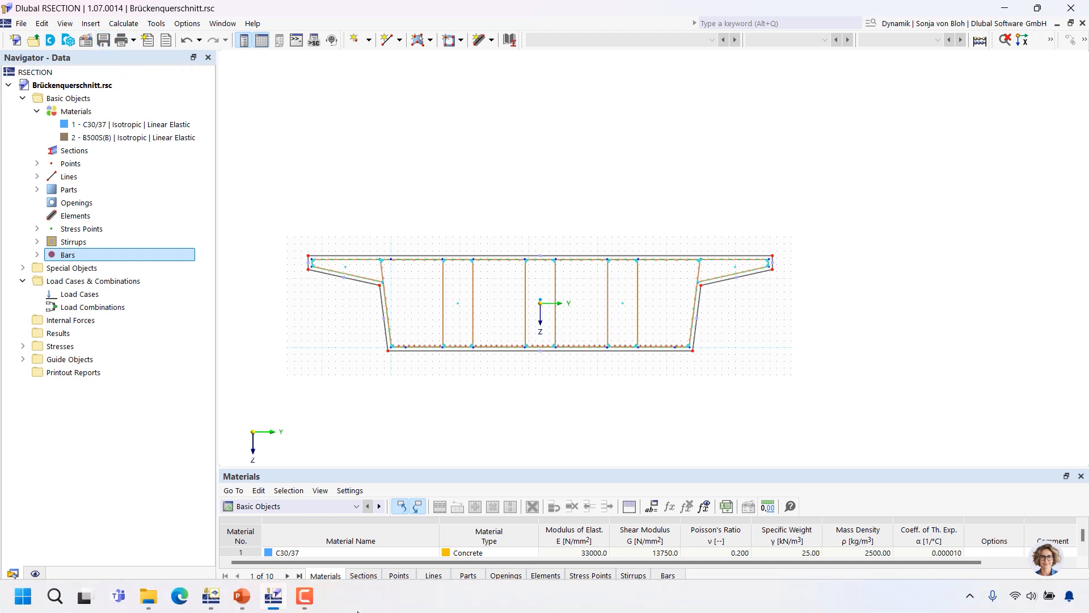
pyautogui.click(210, 603)
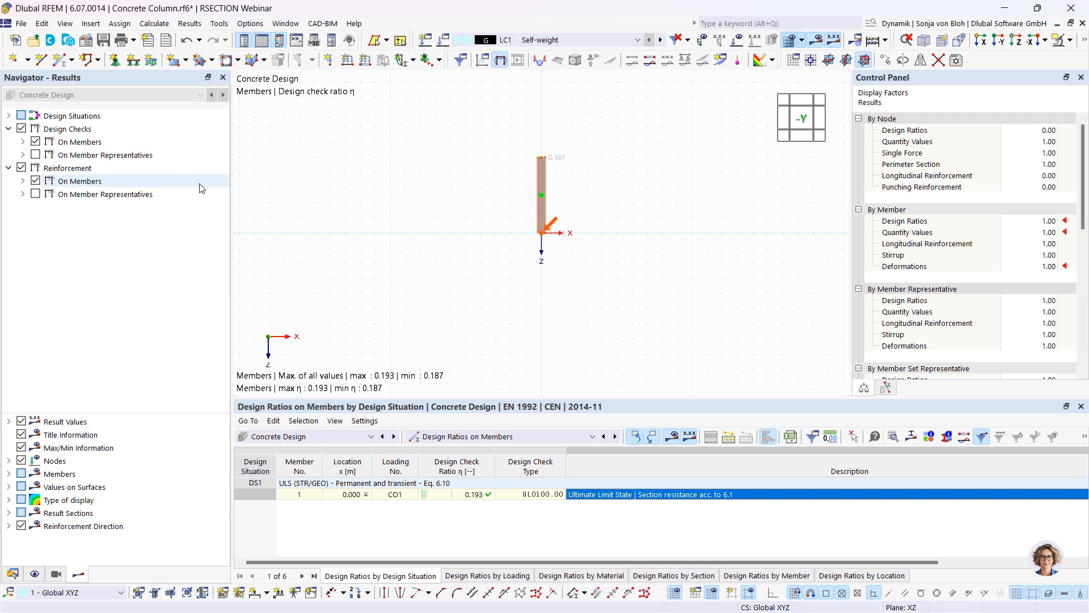
# Create a new blank 3D model named Bridge in the RSECTION Webinar project with the Concrete Design add-on active
pyautogui.click(15, 41)
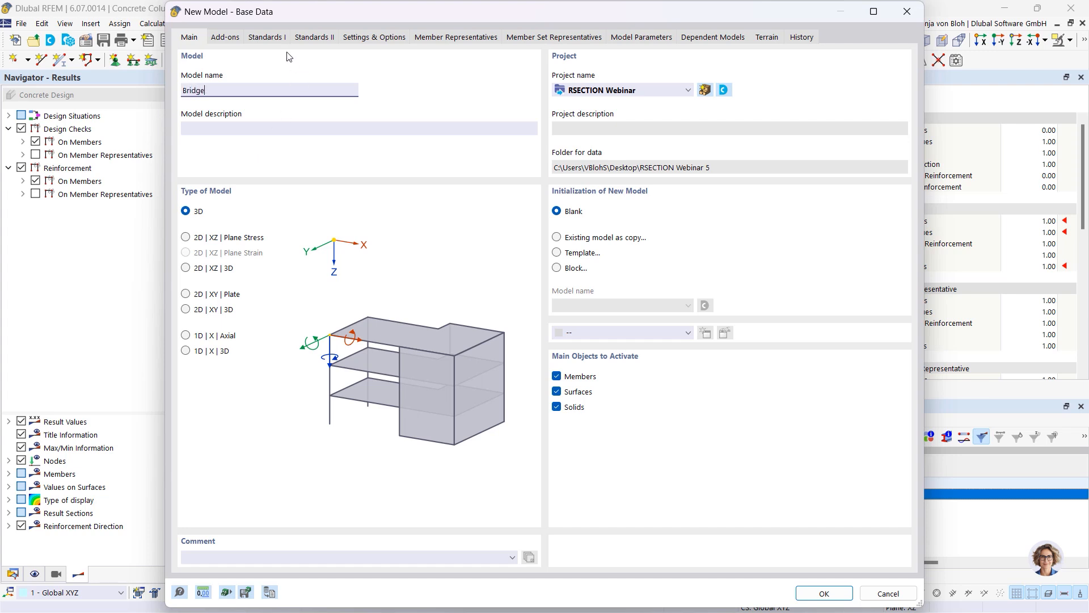
pyautogui.click(230, 38)
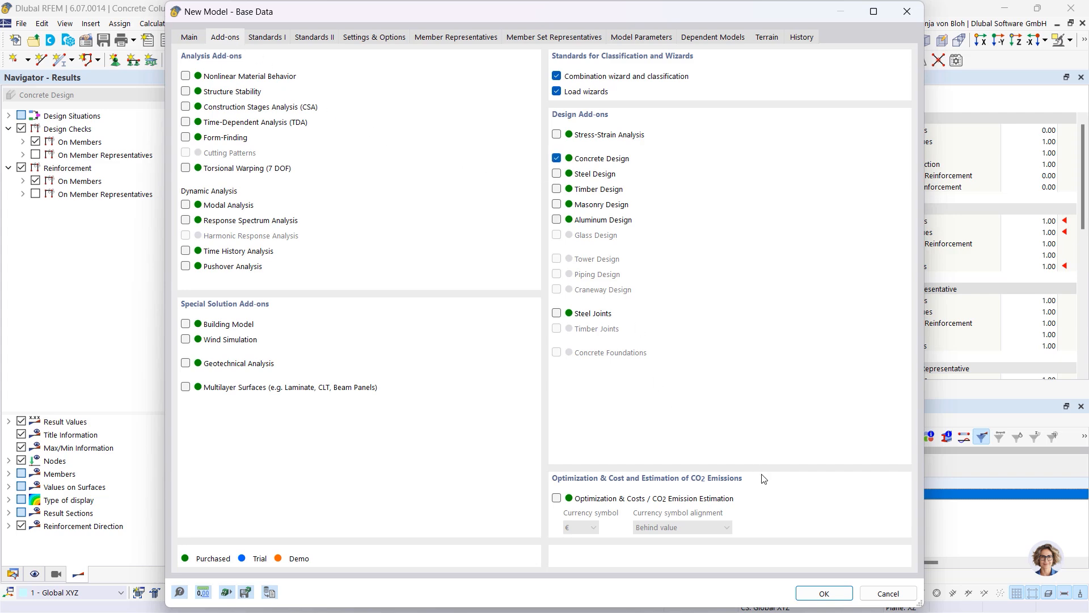
pyautogui.click(844, 597)
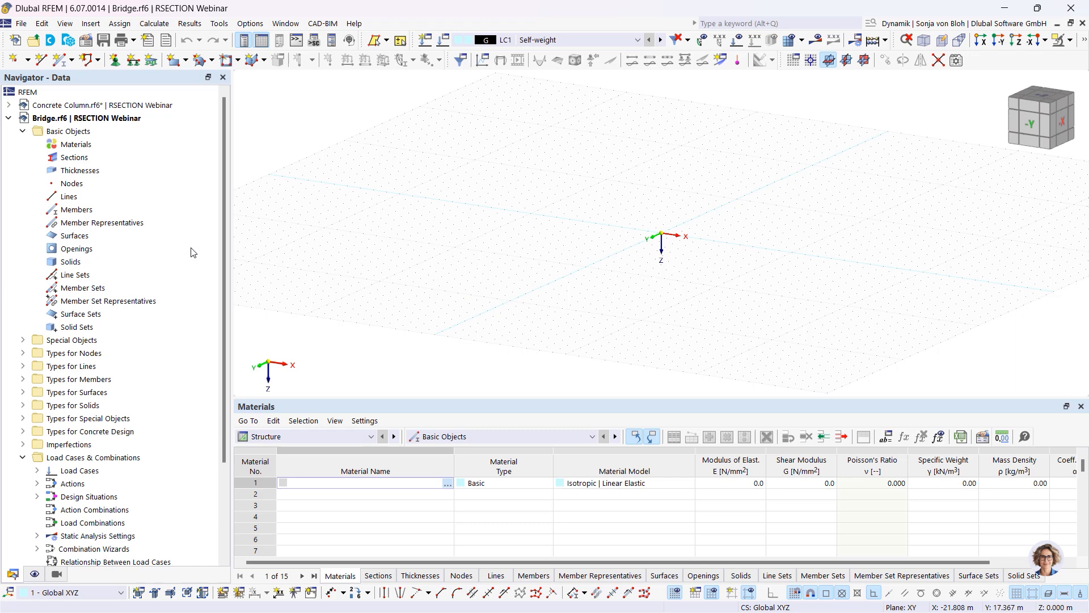
# Start a new section and import the Brückenquerschnitt model from RSECTION into it
pyautogui.rightClick(85, 161)
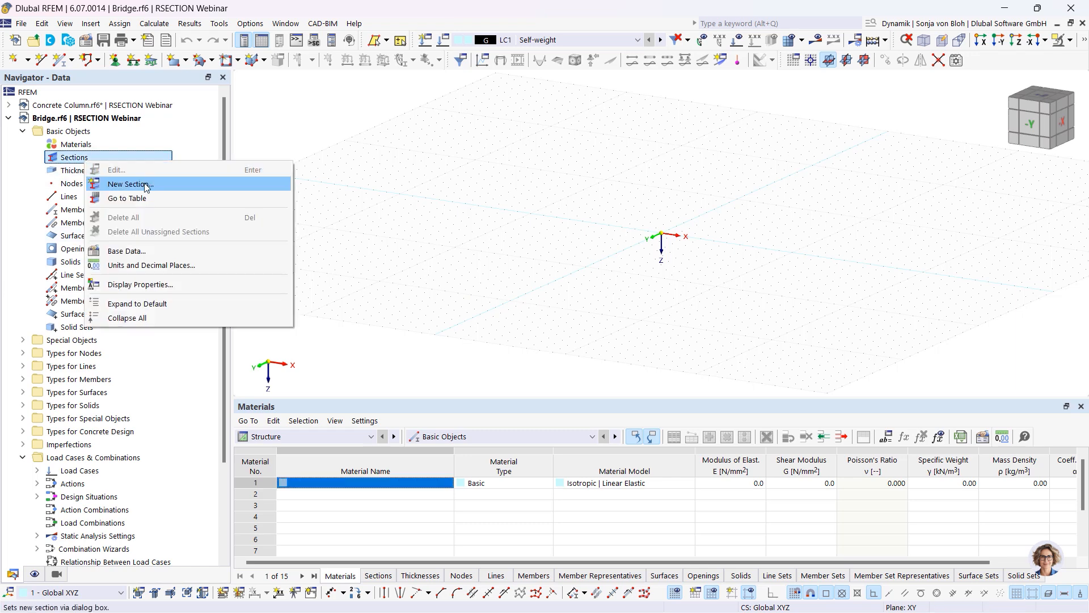
pyautogui.click(136, 185)
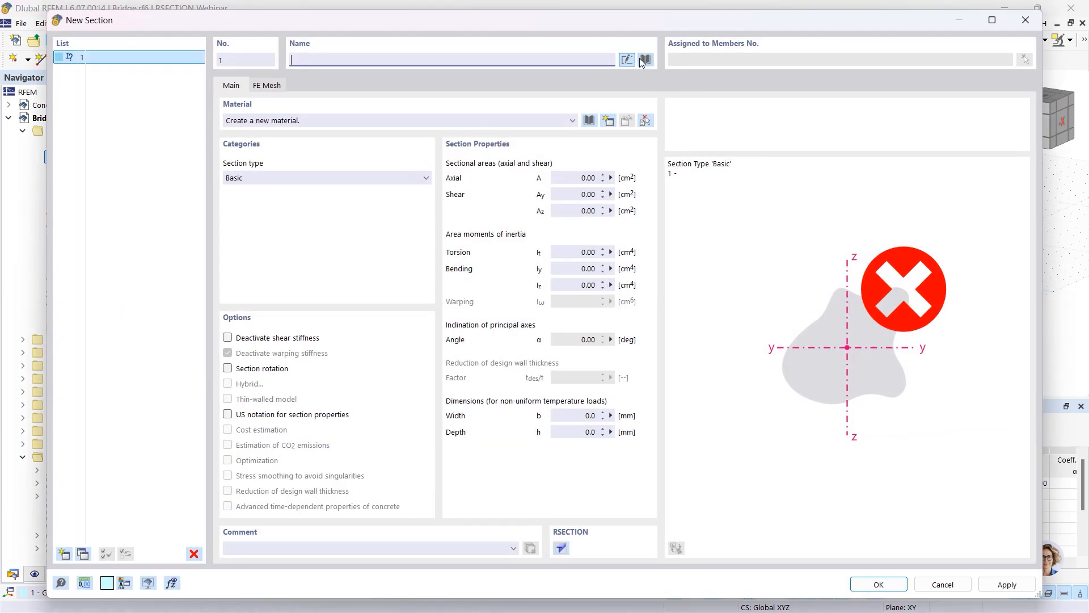
pyautogui.click(646, 59)
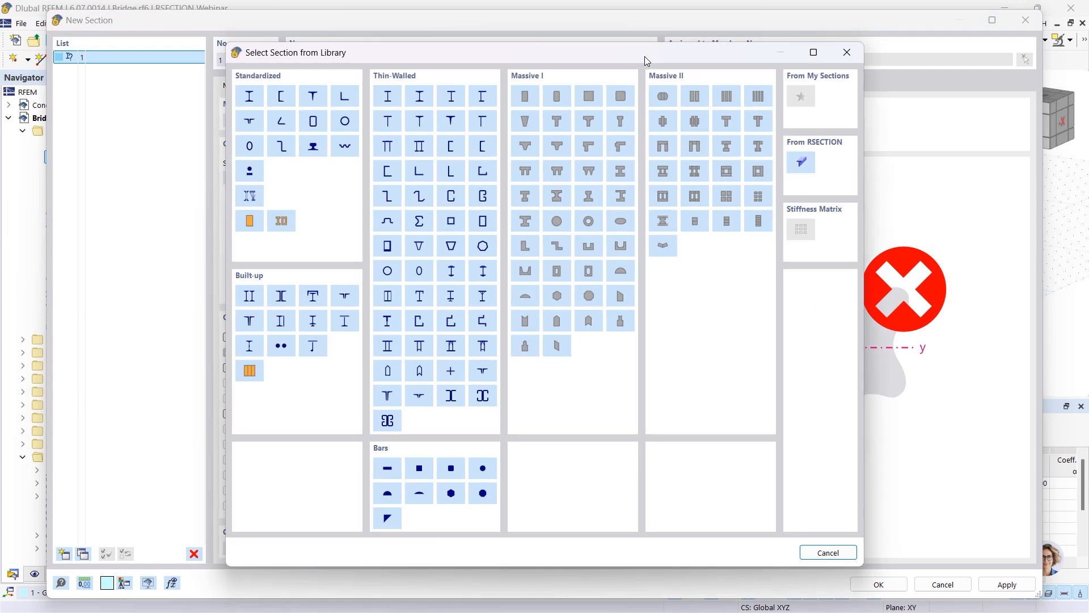
pyautogui.click(803, 165)
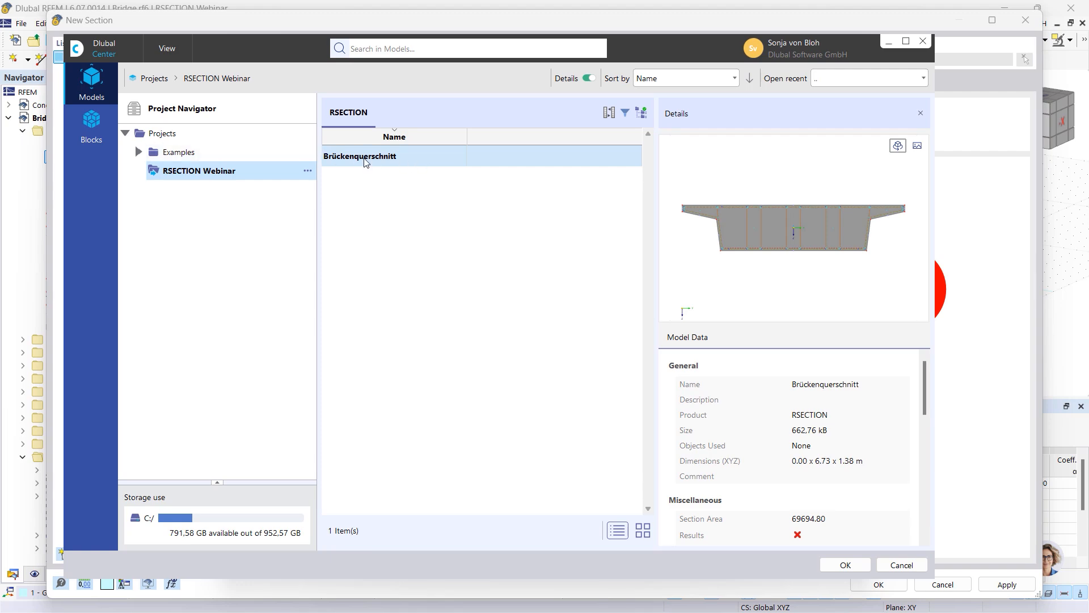
pyautogui.click(846, 564)
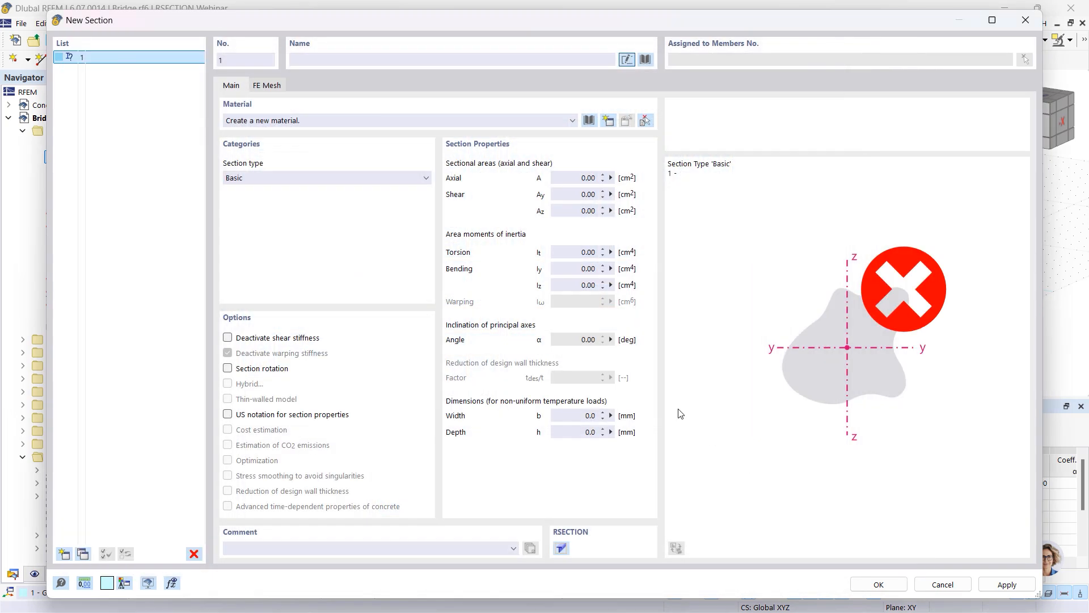
# Accept the imported Brückenquerschnitt section, then view the model in the -Y direction with XZ as the work plane
pyautogui.click(880, 587)
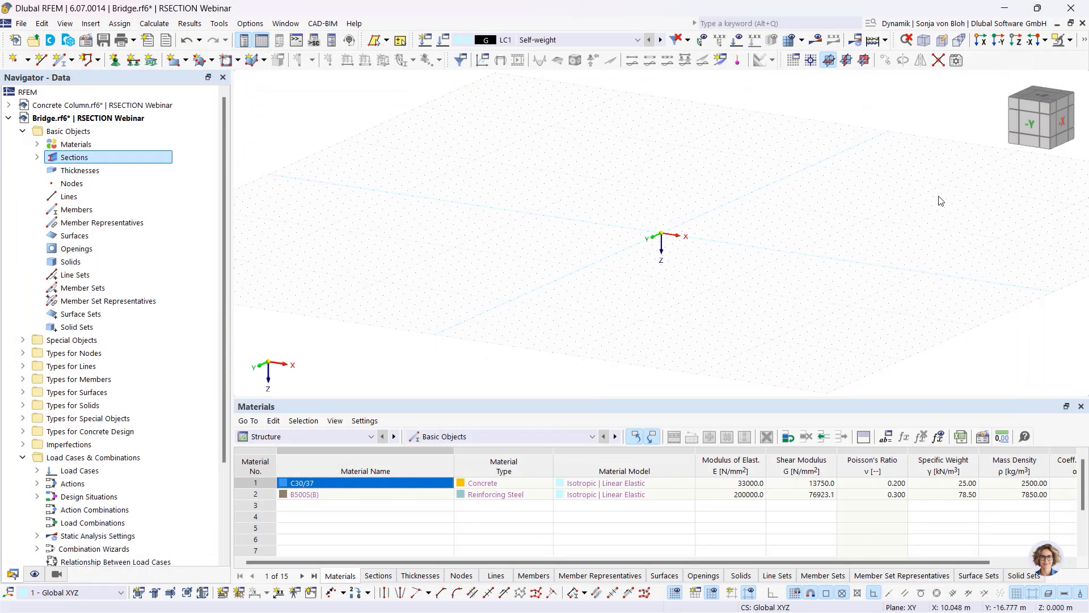
pyautogui.click(995, 43)
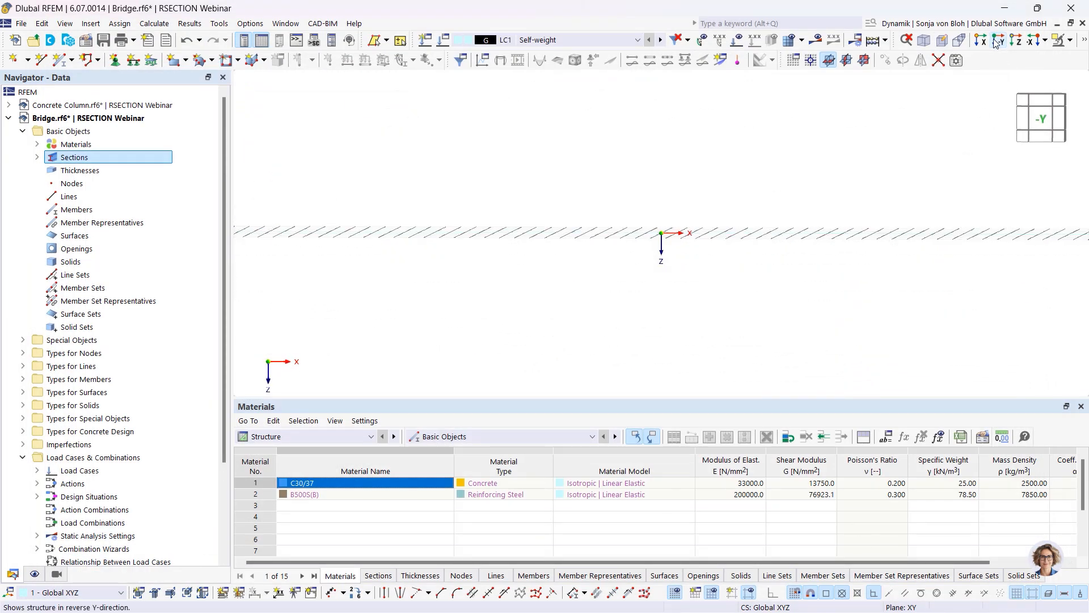
pyautogui.click(865, 63)
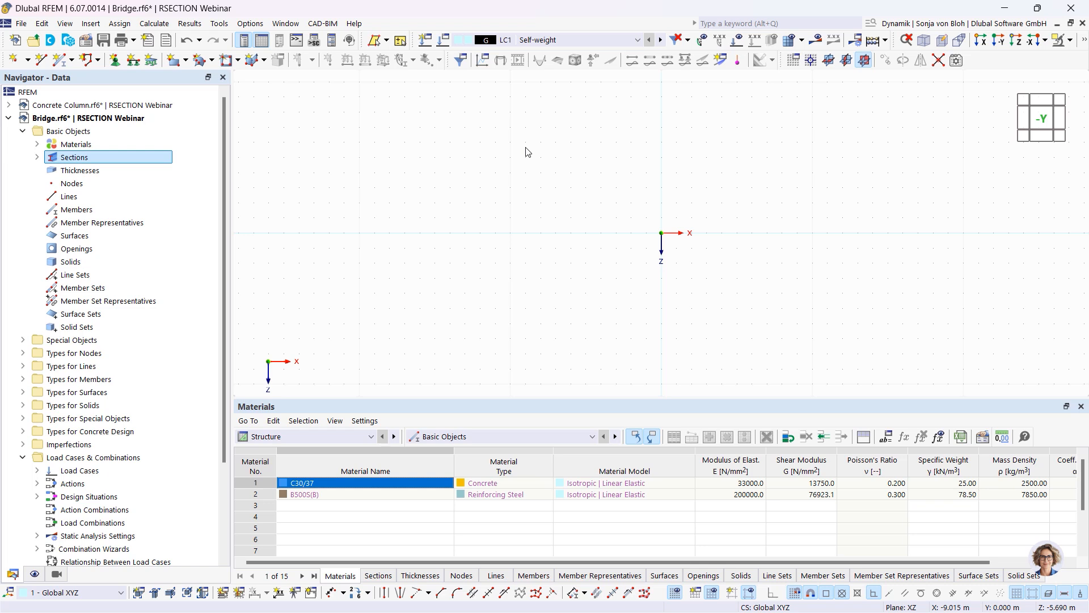
# Create a single beam member 12 m long from the origin along the X-axis
pyautogui.click(61, 60)
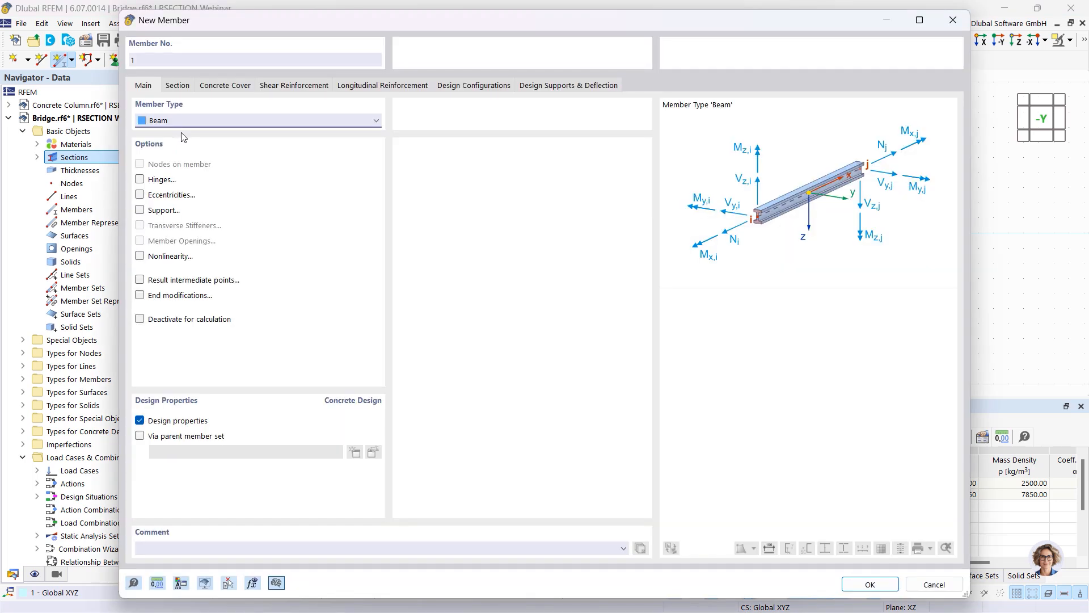
pyautogui.click(863, 587)
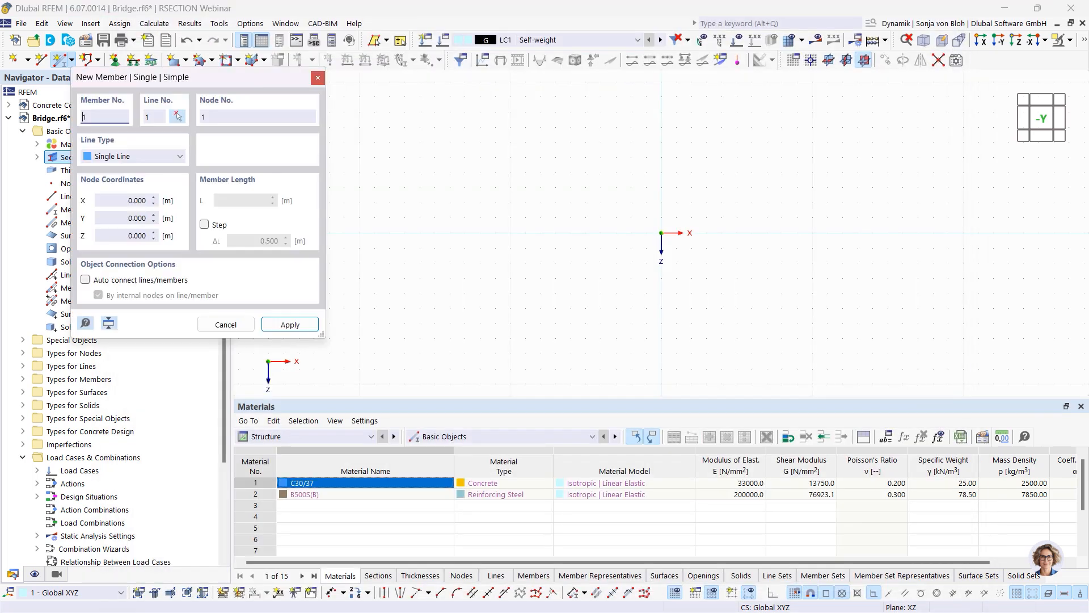
pyautogui.click(661, 233)
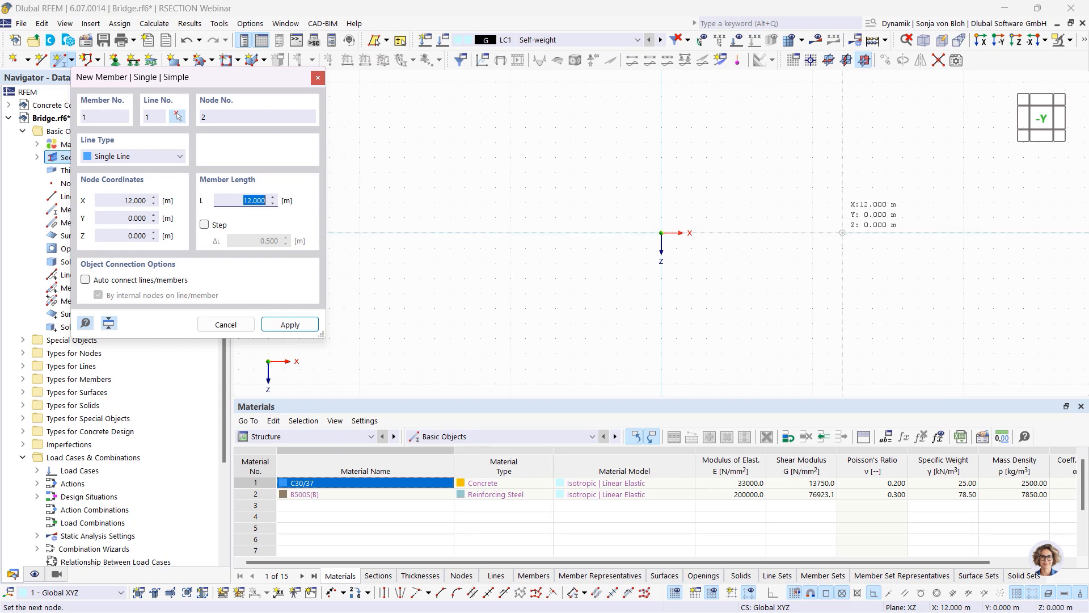
pyautogui.click(857, 262)
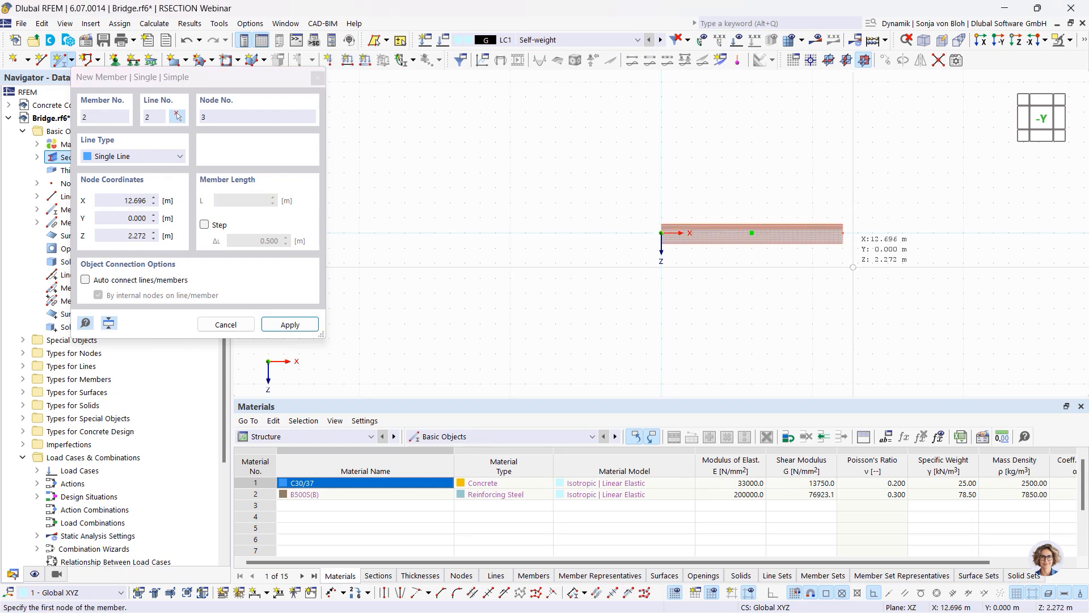
pyautogui.press('Escape')
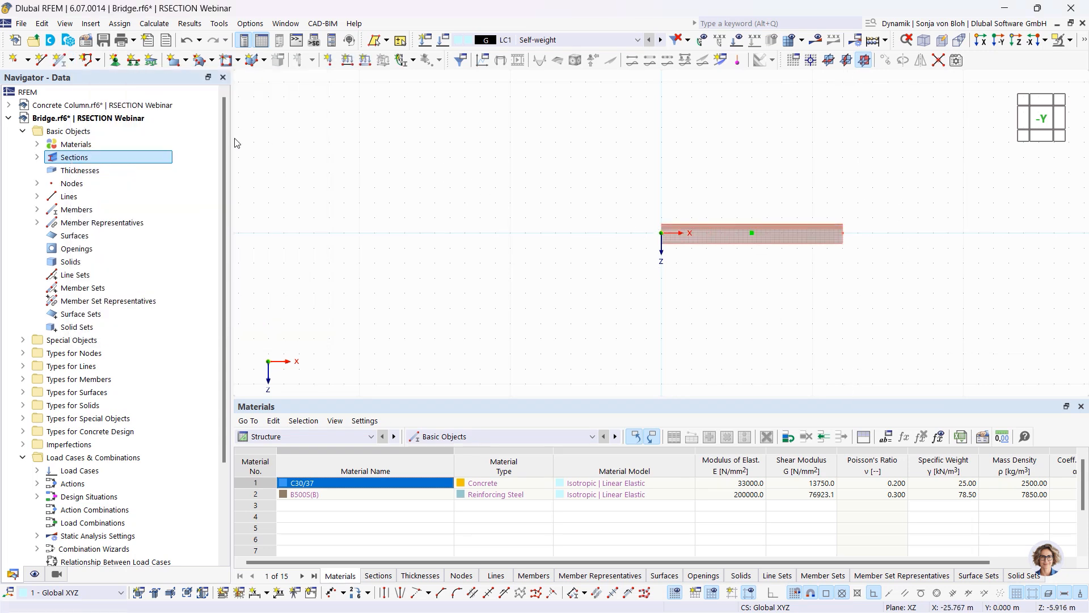
# Create a nodal support fixing uX, uY, uZ and φX, with φY and φZ free, and assign it to the beam's start node
pyautogui.click(115, 60)
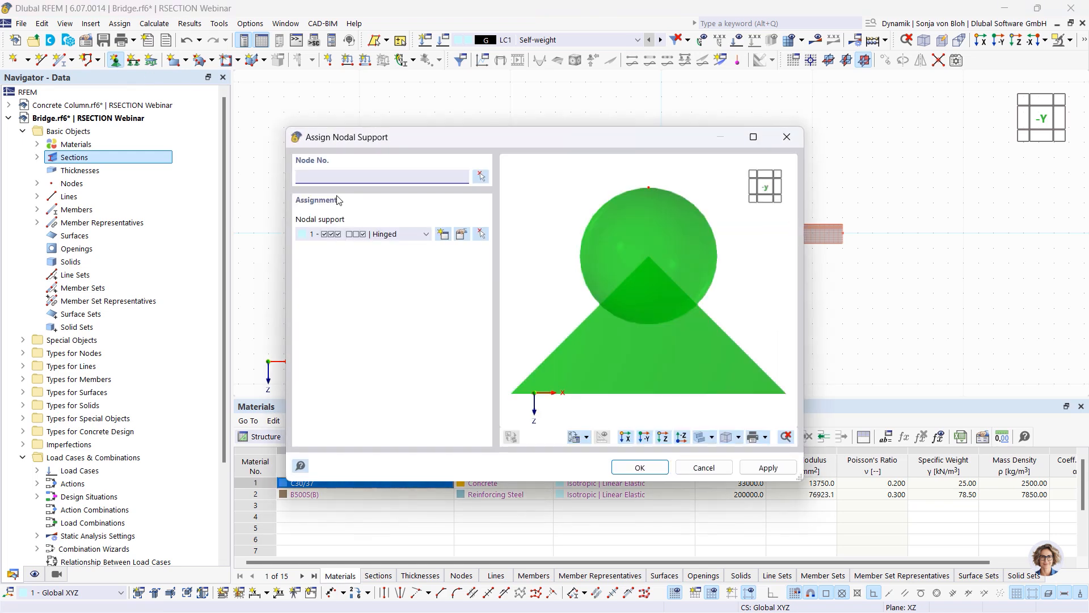
pyautogui.click(443, 236)
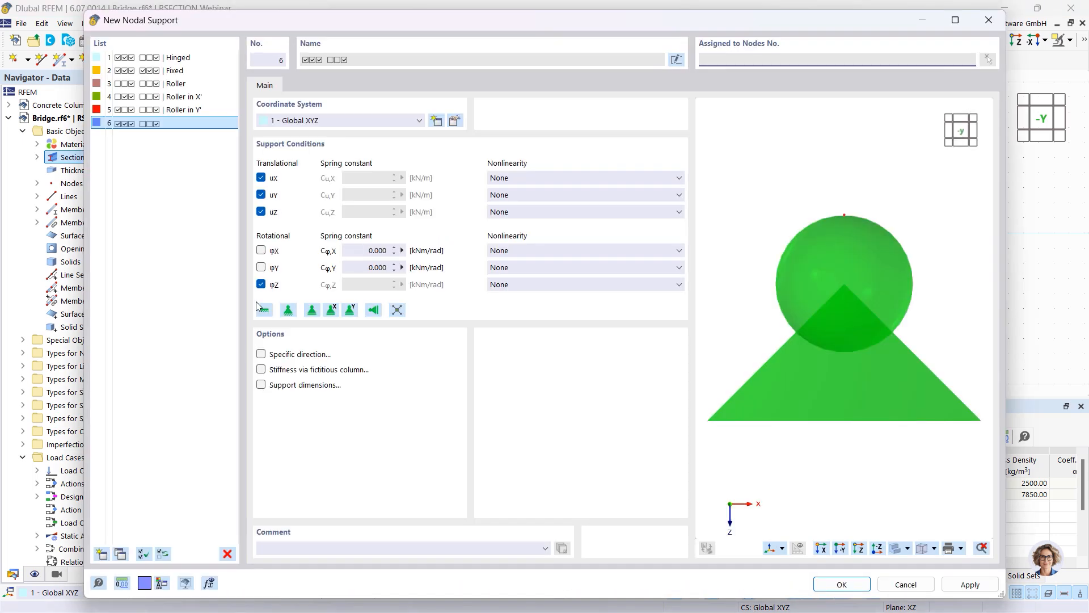
pyautogui.click(261, 284)
pyautogui.click(261, 250)
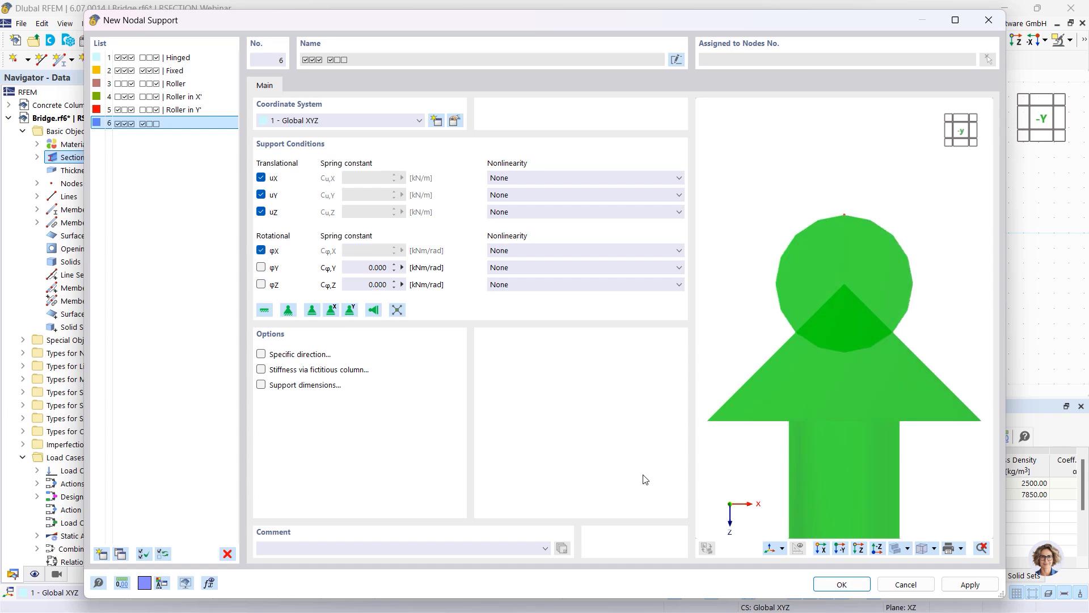
pyautogui.click(842, 584)
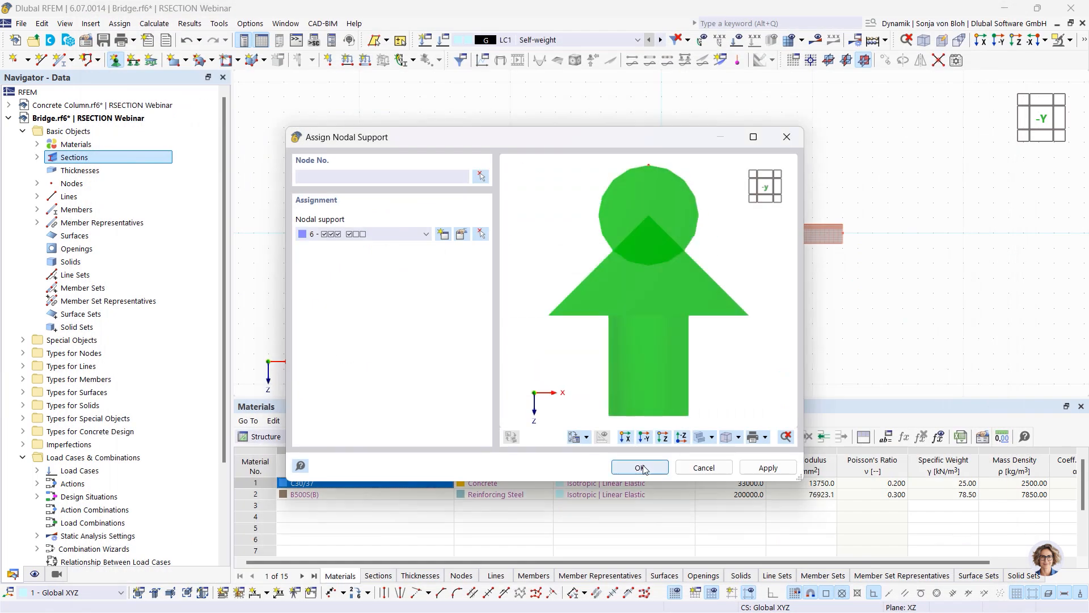
pyautogui.click(618, 461)
pyautogui.moveTo(716, 296); pyautogui.dragTo(715, 296)
pyautogui.press('Escape')
# Create a second nodal support fixing only uY, uZ and φX, and assign it to the beam's end node
pyautogui.click(115, 60)
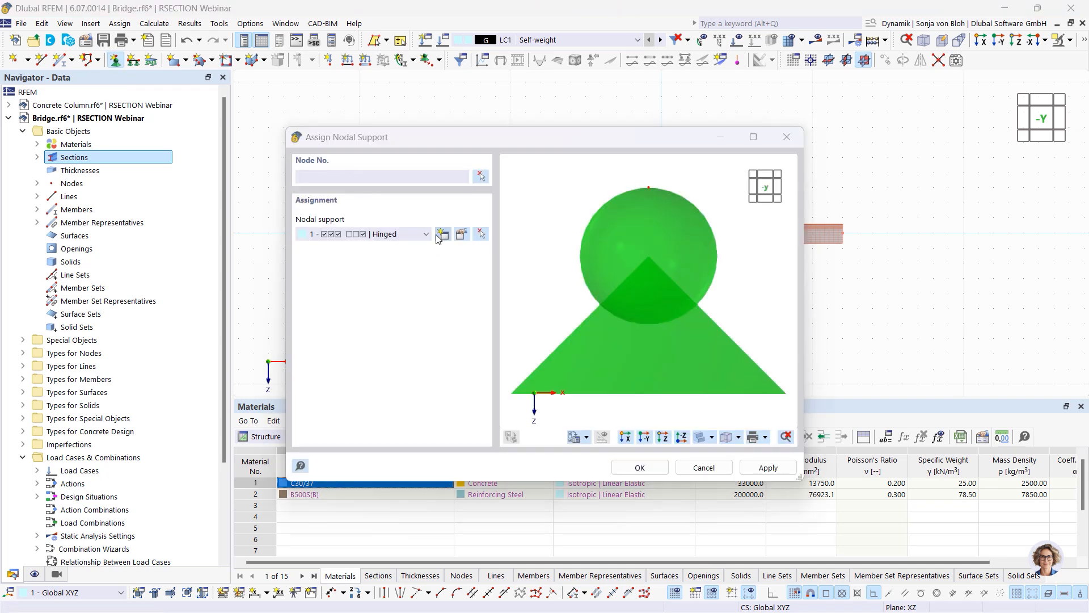
pyautogui.click(442, 234)
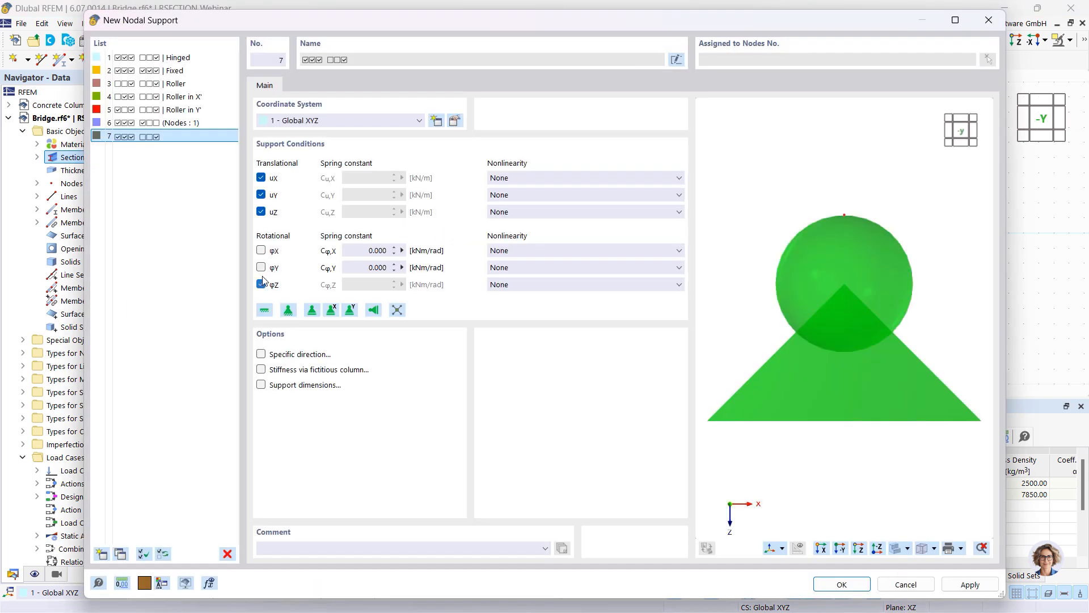
pyautogui.click(261, 284)
pyautogui.click(261, 250)
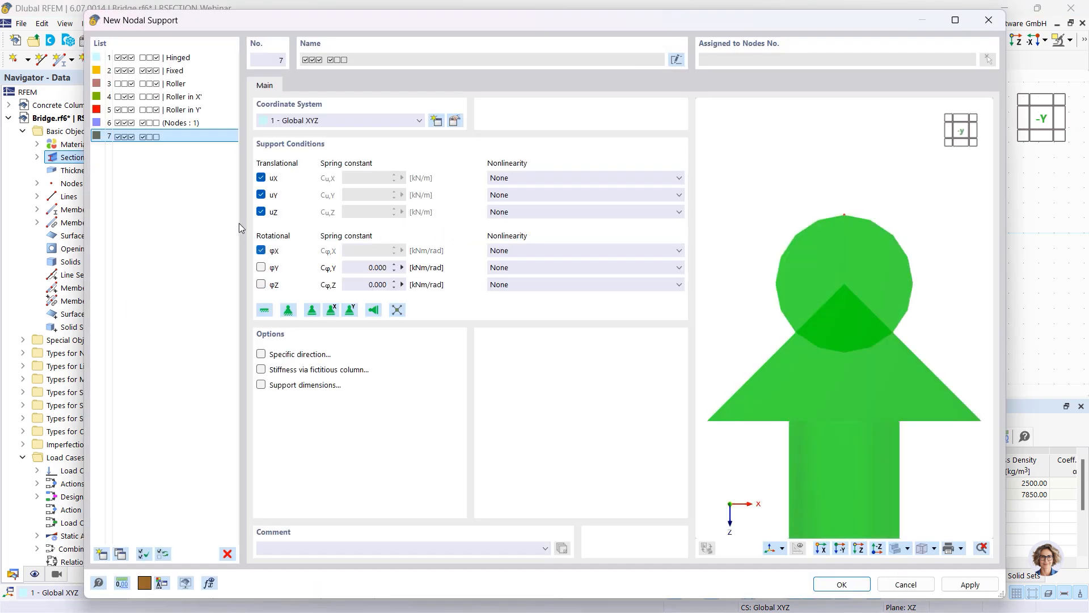
pyautogui.click(261, 178)
pyautogui.click(842, 585)
pyautogui.click(656, 470)
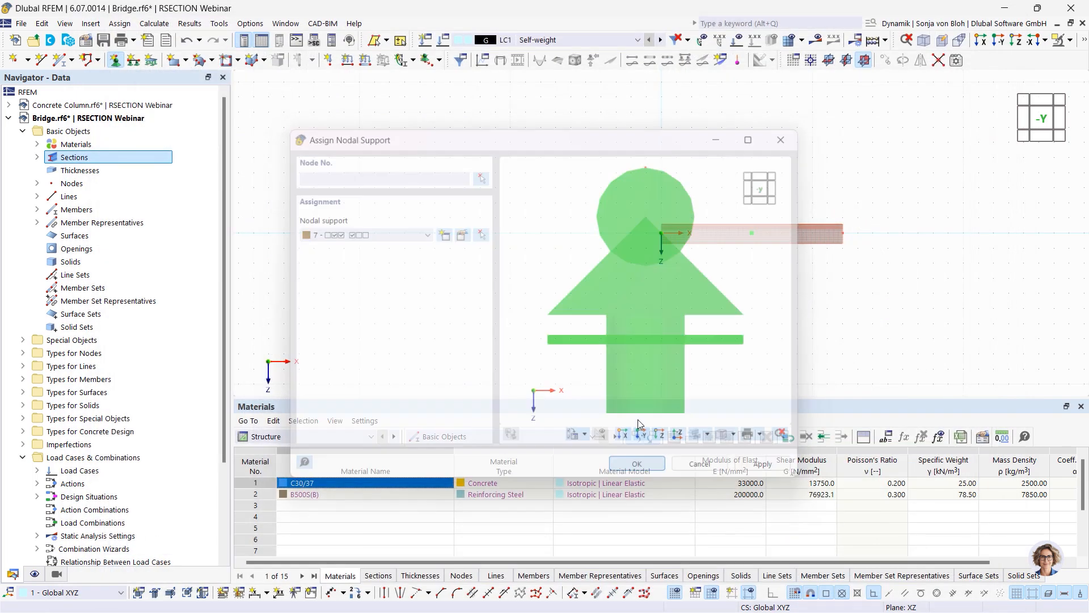
pyautogui.moveTo(807, 190); pyautogui.dragTo(895, 279)
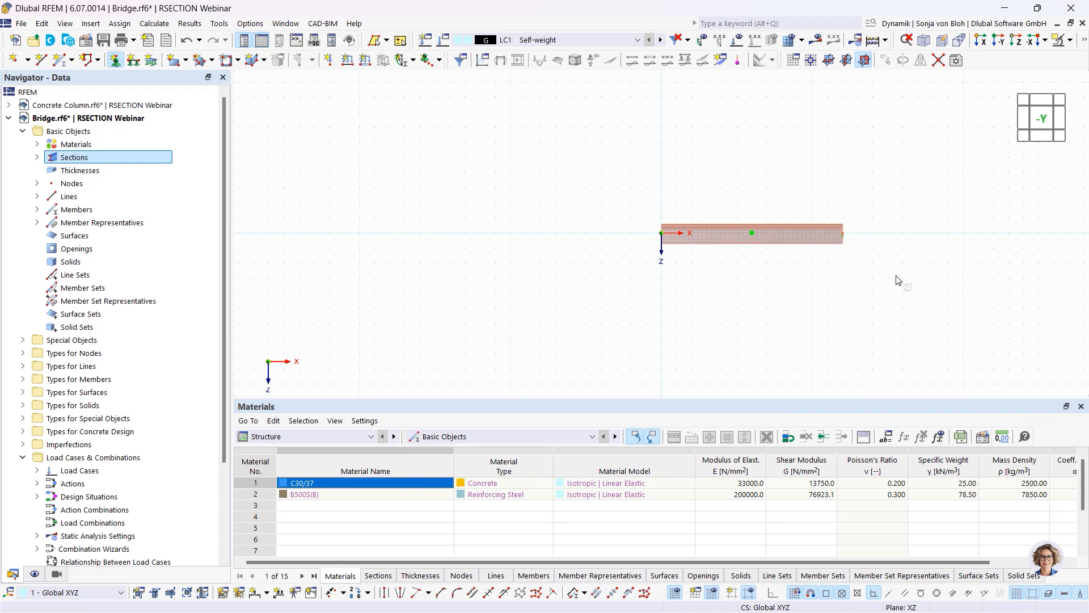
pyautogui.press('Escape')
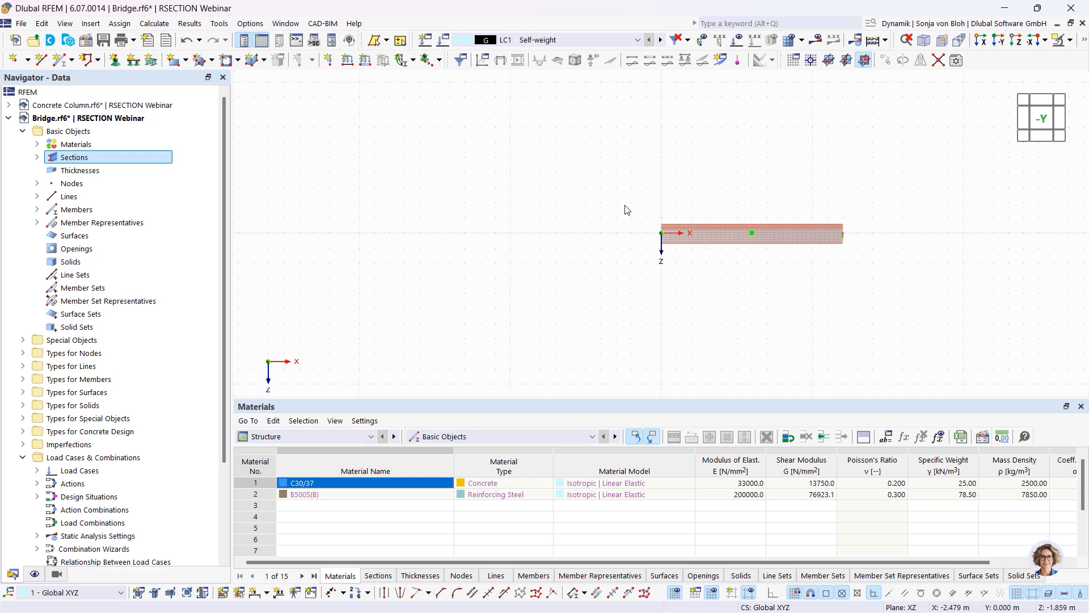
# Apply a uniform ZL force member load of 100 kN/m to the beam in load case LC1 Self-weight
pyautogui.scroll(2, 627, 210)
pyautogui.moveTo(678, 194); pyautogui.dragTo(358, 176, button='middle')
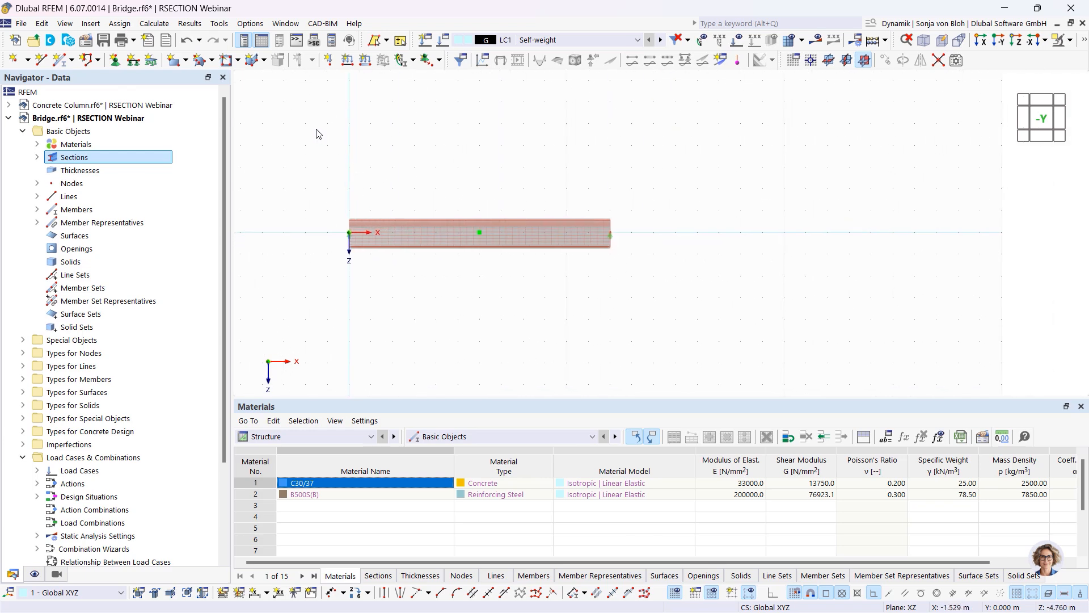
pyautogui.click(365, 60)
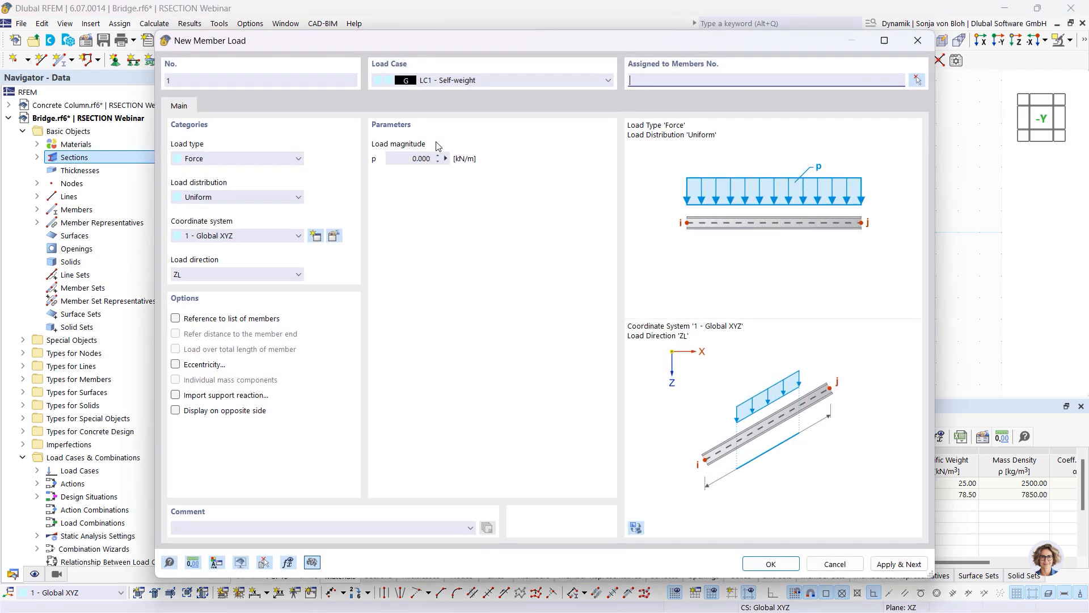
pyautogui.doubleClick(421, 158)
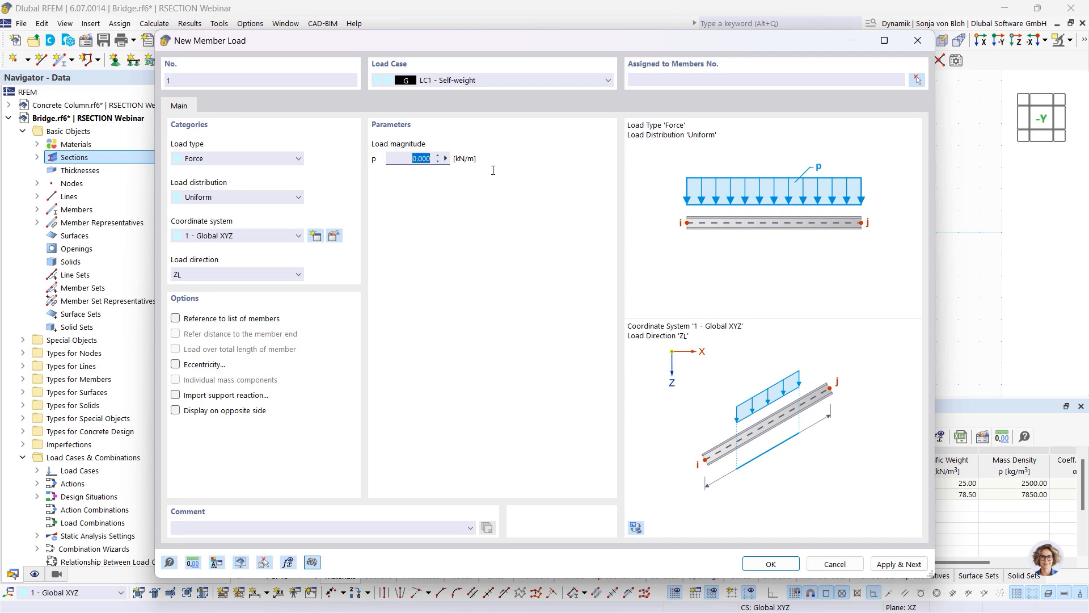
pyautogui.write('100')
pyautogui.click(770, 565)
pyautogui.click(530, 234)
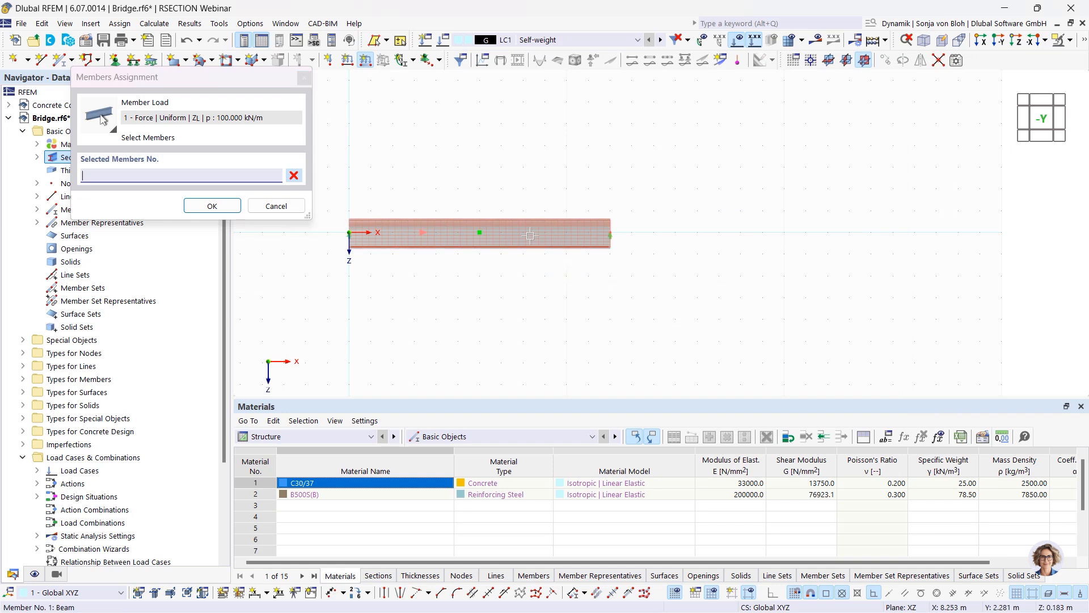
pyautogui.click(212, 206)
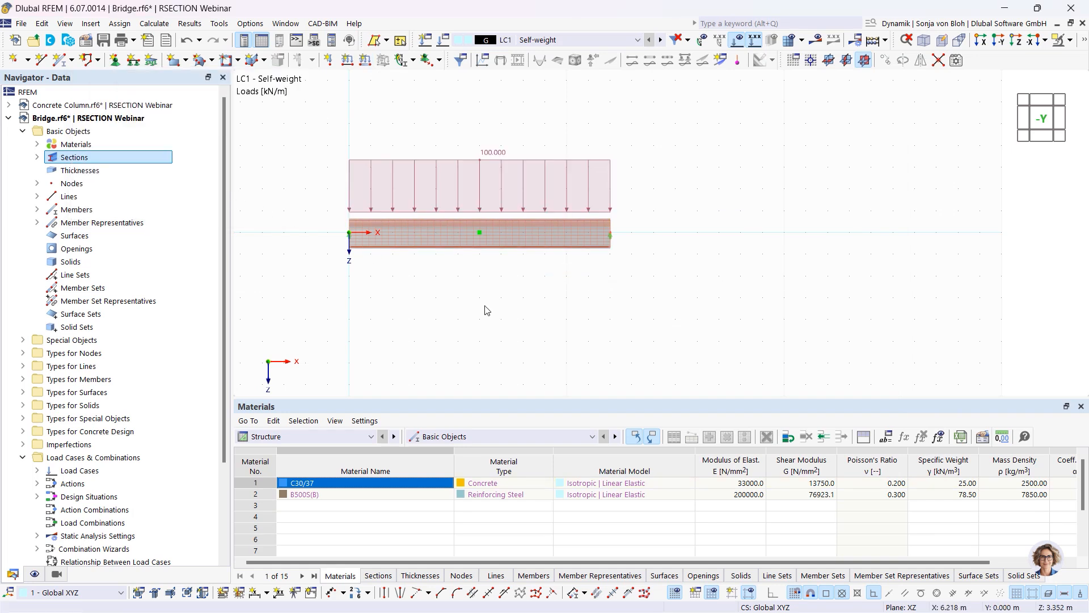
# Examine the beam's concrete cover and the longitudinal reinforcement taken over from RSECTION
pyautogui.scroll(3, 301, 200)
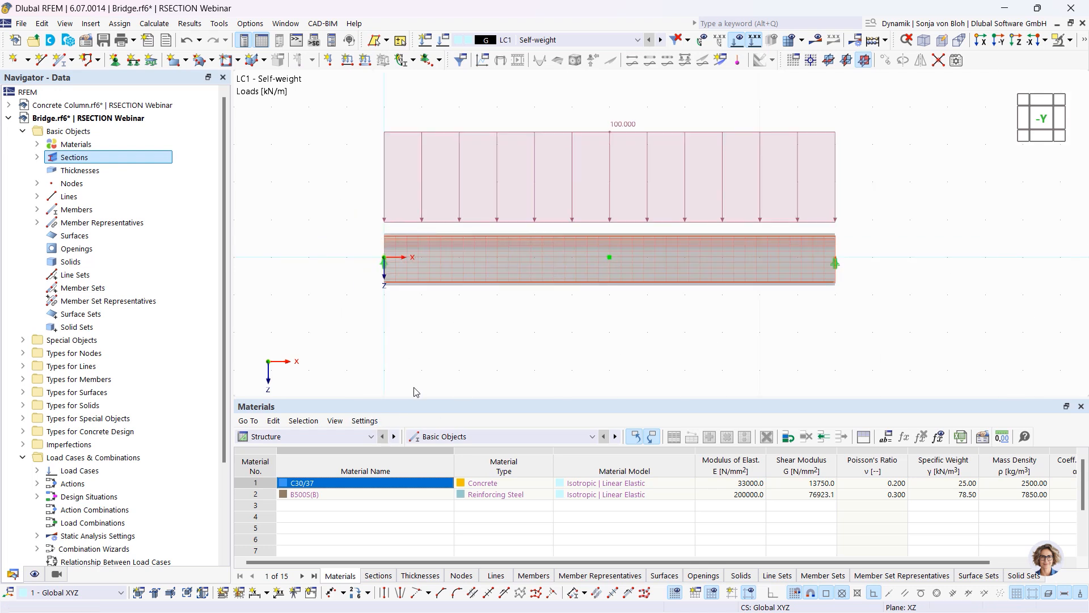
pyautogui.doubleClick(464, 276)
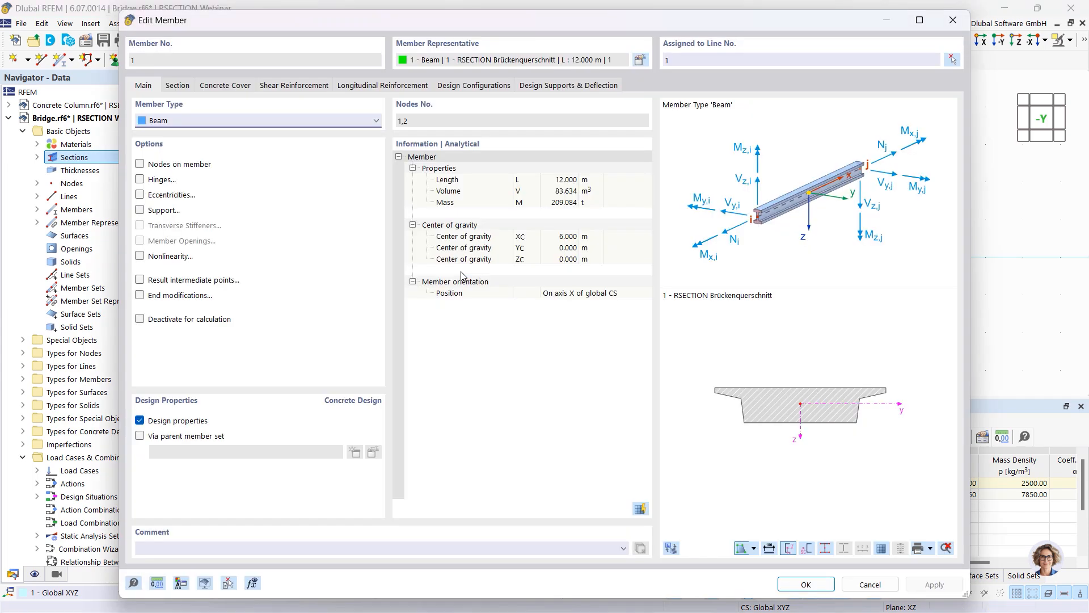
pyautogui.click(218, 86)
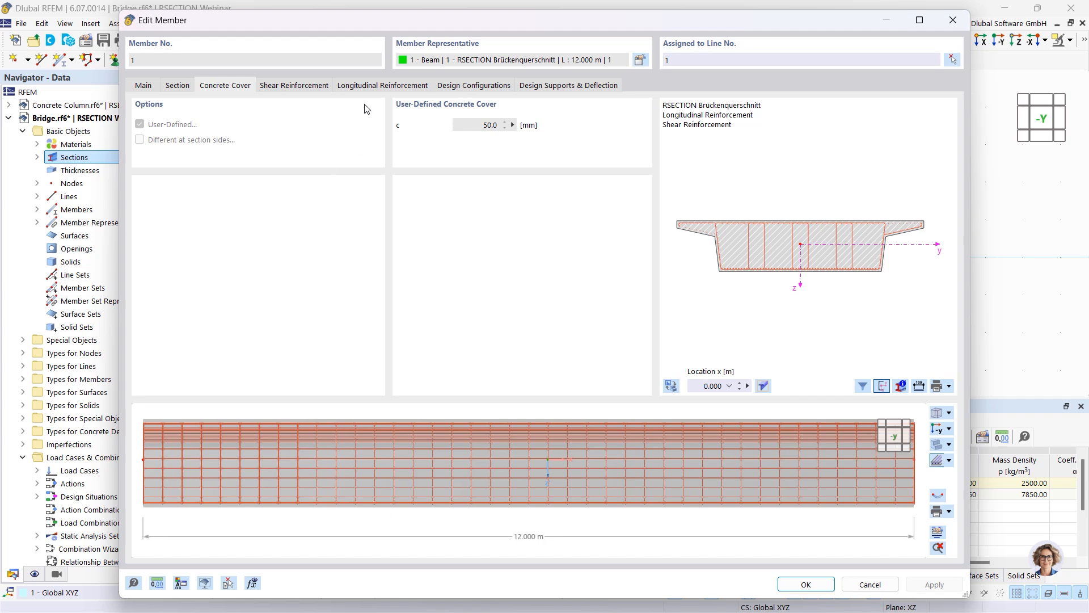
pyautogui.click(381, 92)
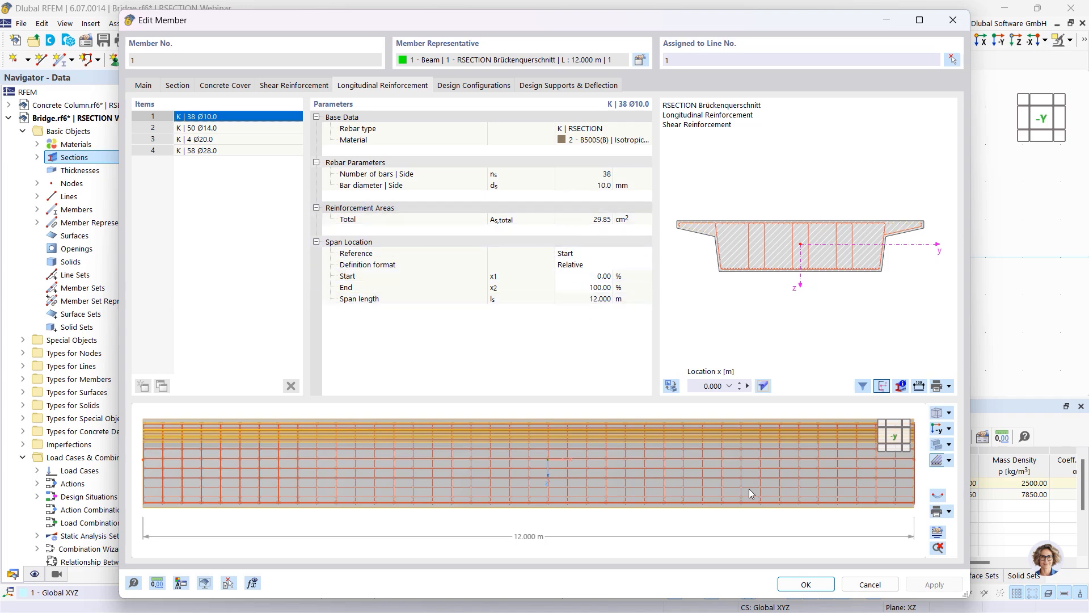
pyautogui.click(810, 584)
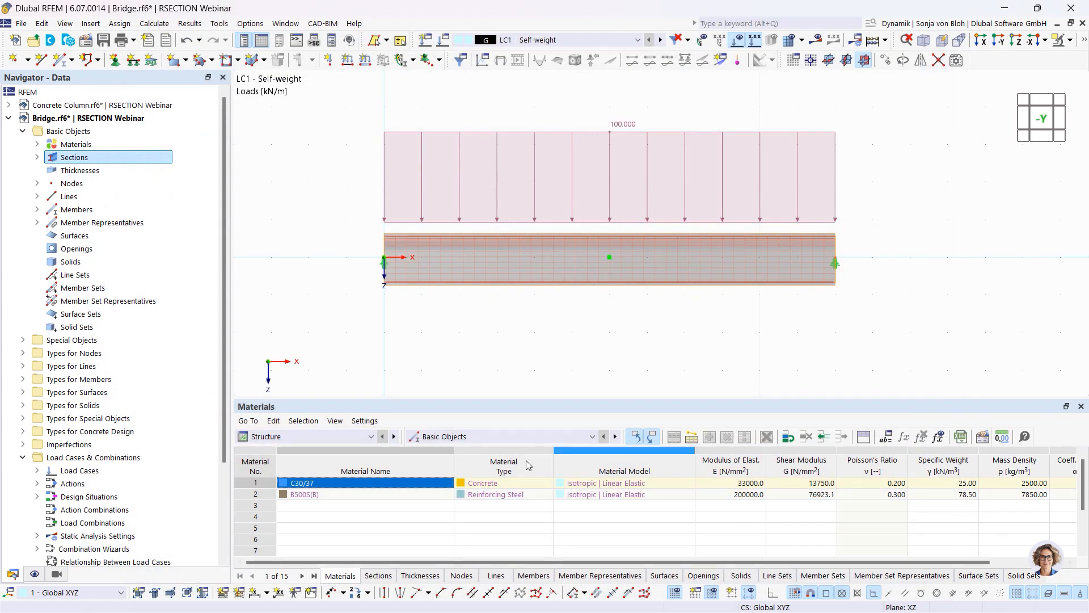
# In the Concrete Design input data, exclude the SLS design situations DS2, DS3 and DS4, leaving only DS1 to design
pyautogui.click(372, 437)
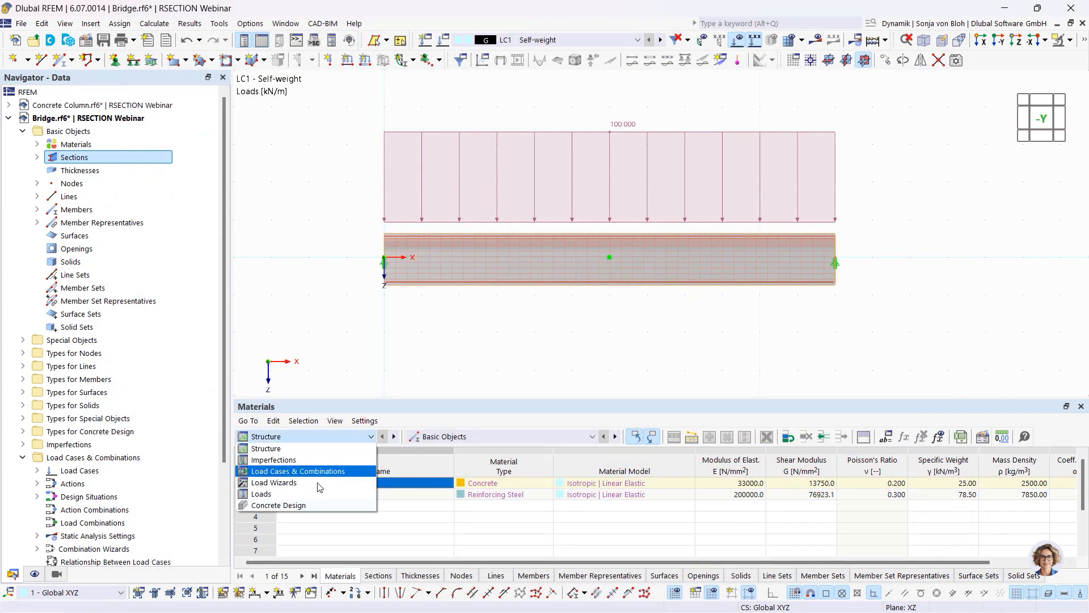
pyautogui.click(283, 505)
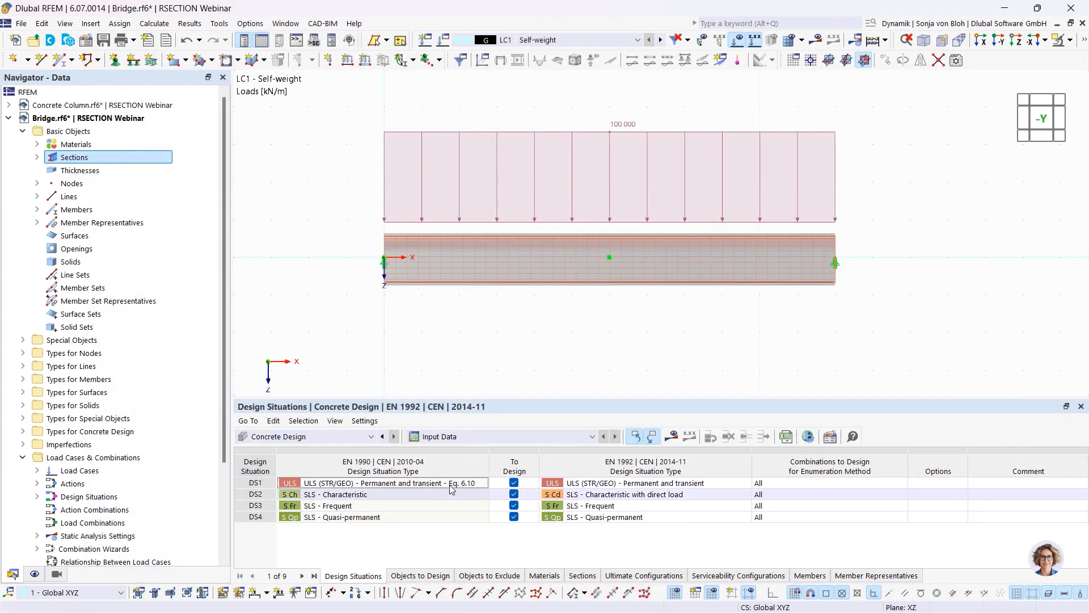
pyautogui.click(509, 518)
pyautogui.click(514, 517)
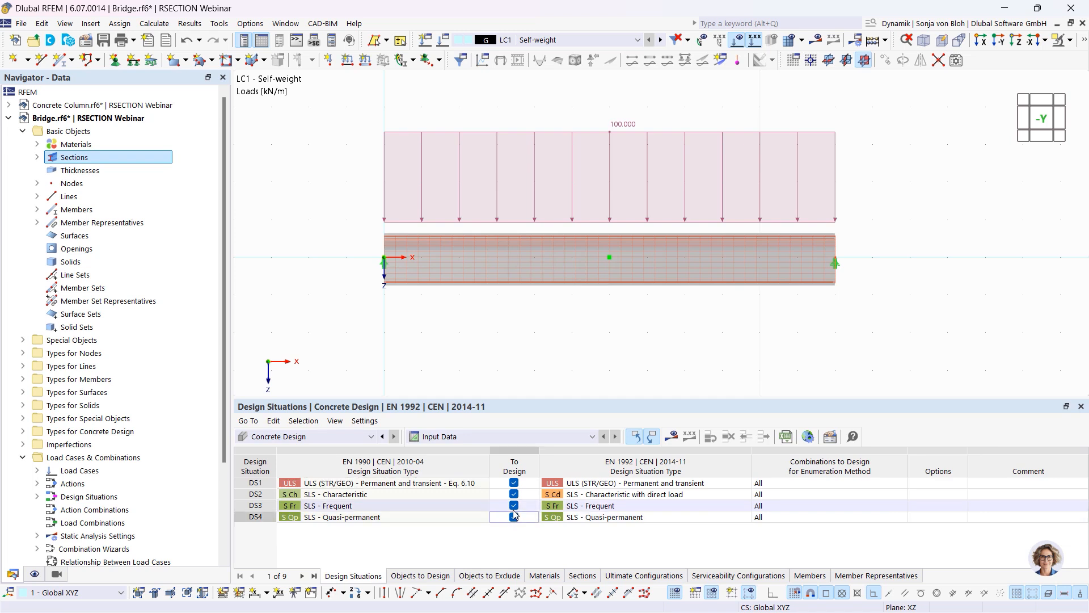
pyautogui.click(514, 507)
pyautogui.click(514, 506)
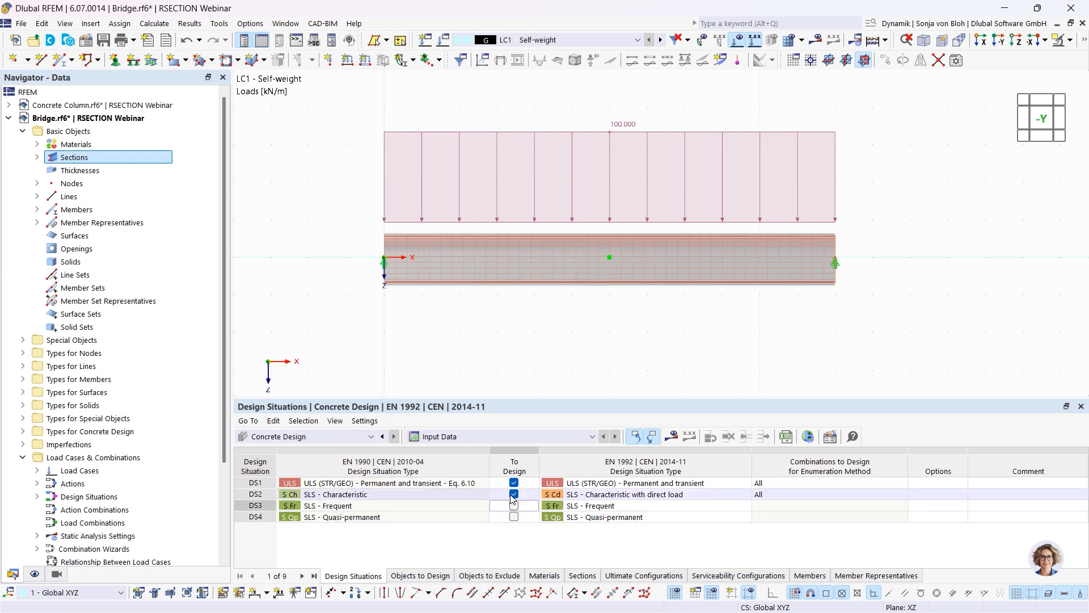
pyautogui.click(514, 494)
pyautogui.click(514, 494)
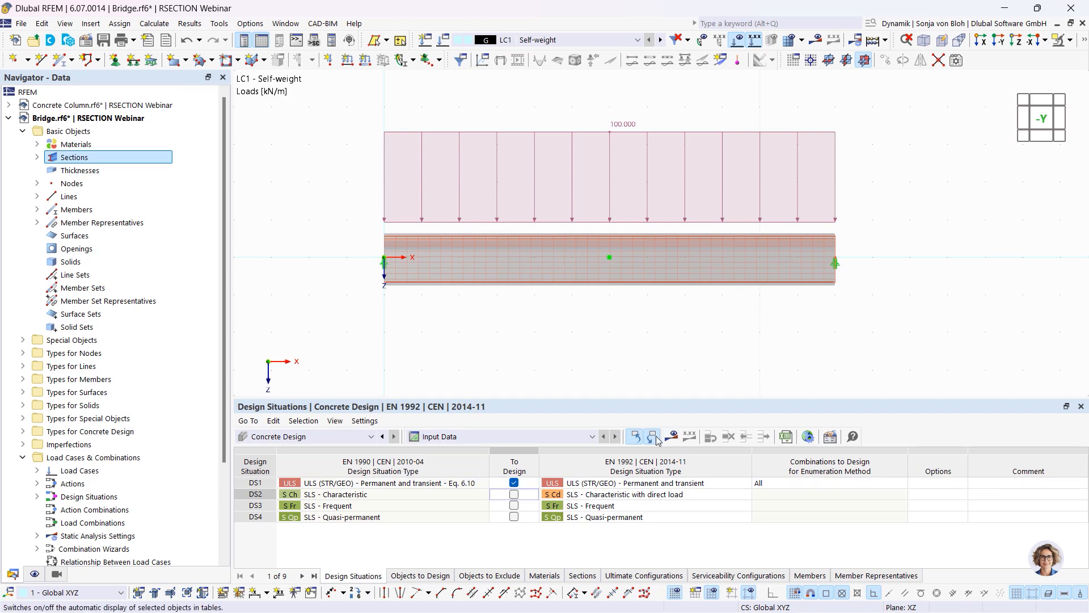
# Calculate the concrete design results and select the beam's UL0100.00 section resistance check
pyautogui.click(676, 440)
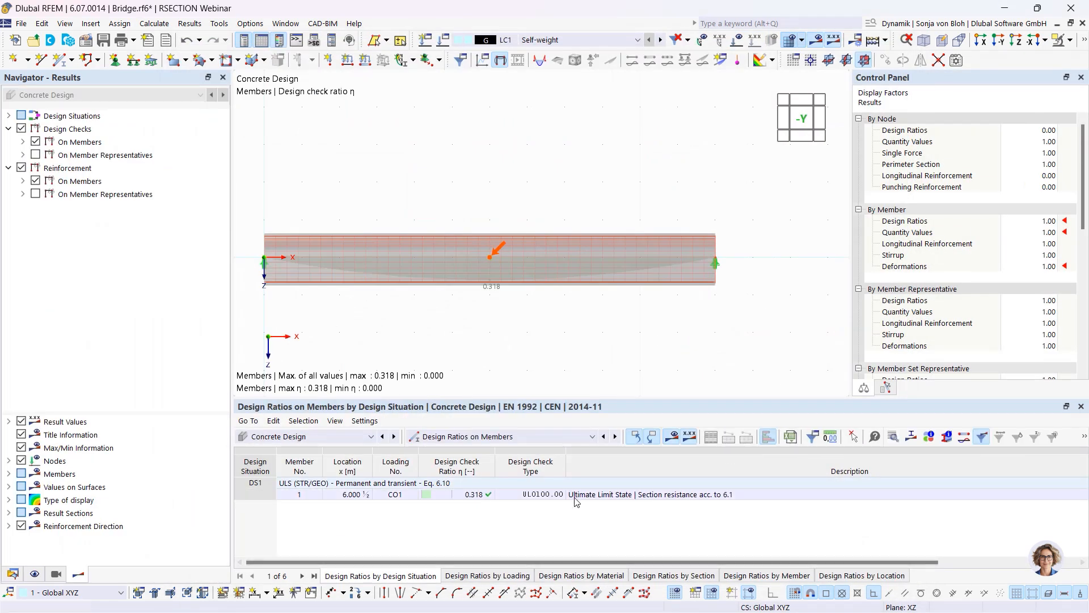
pyautogui.click(533, 499)
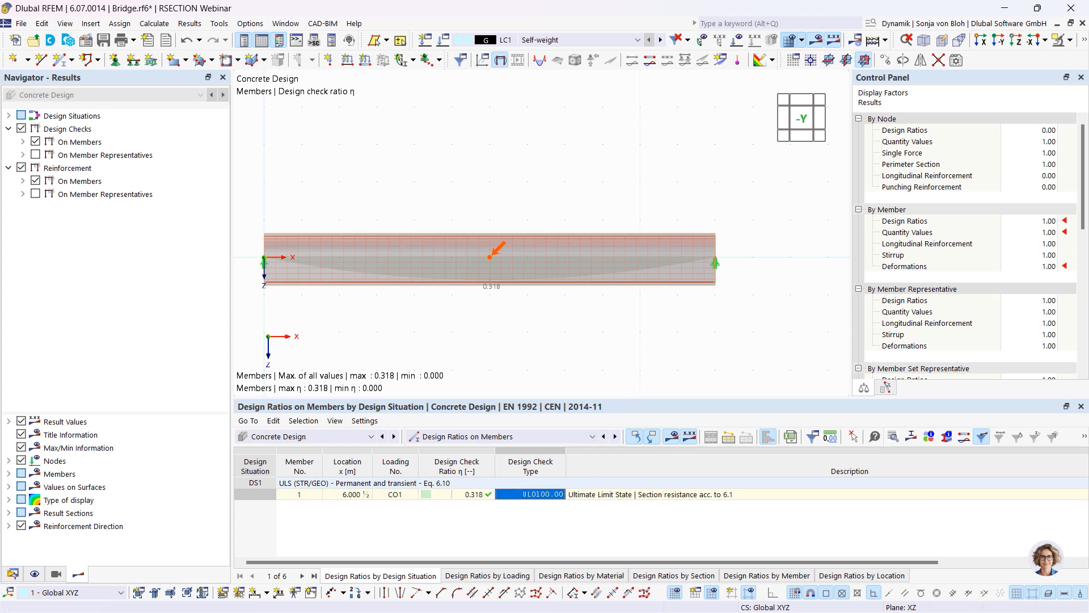
# Switch to RSECTION and create a new model named Timber cross-section
pyautogui.moveTo(651, 612)
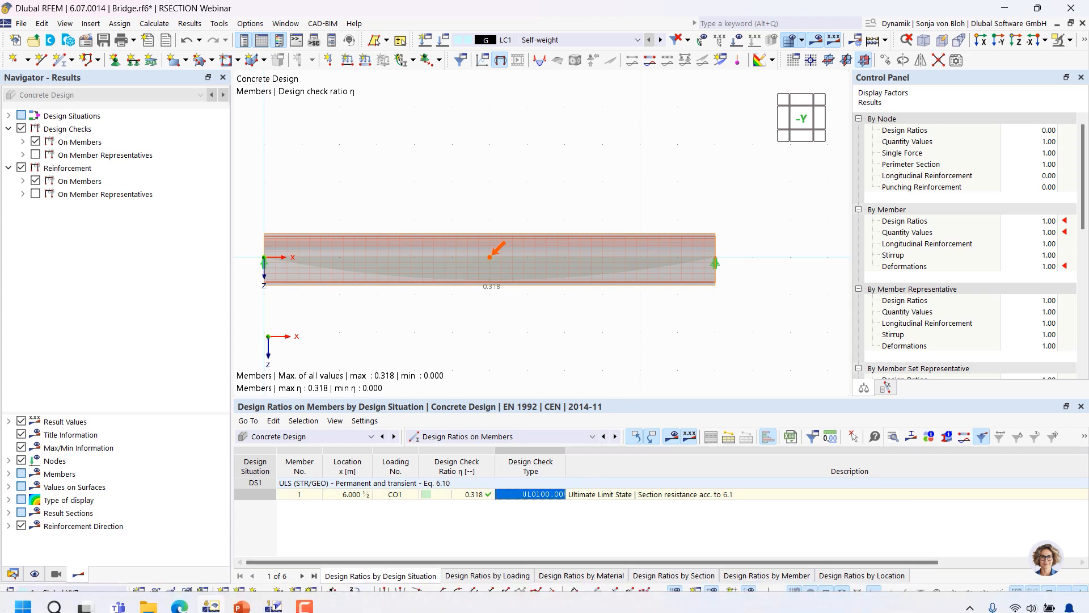
pyautogui.click(273, 605)
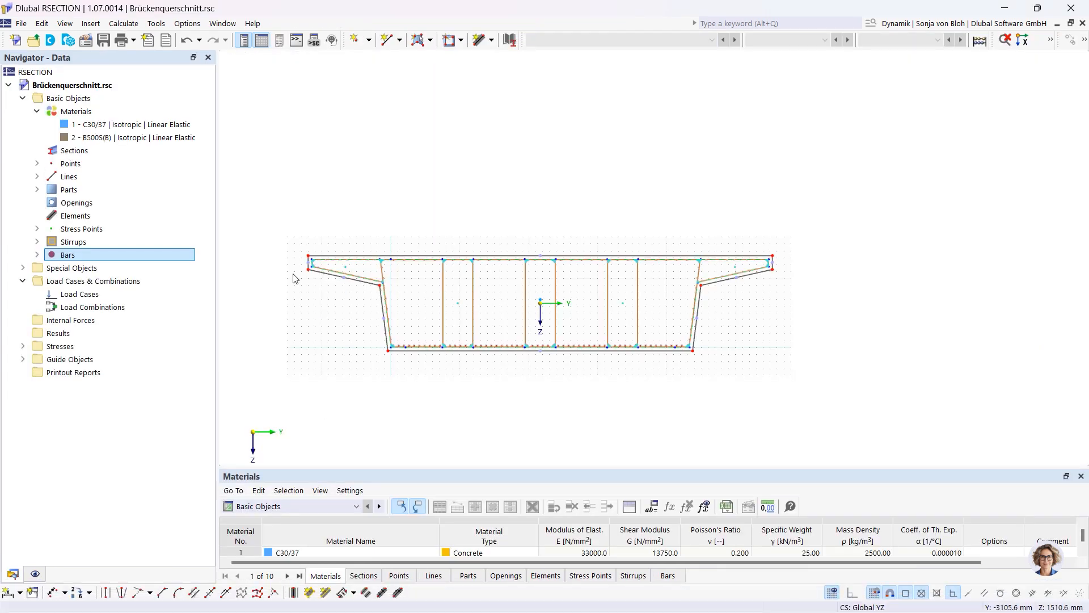
pyautogui.click(15, 44)
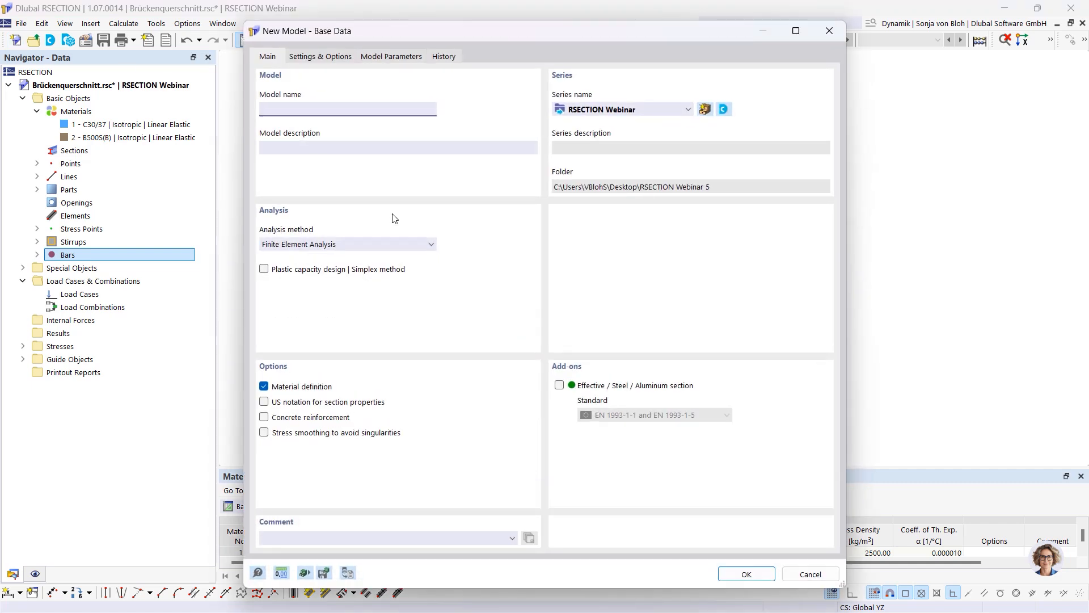
pyautogui.write('Timbrer cro')
pyautogui.press('BackSpace')
pyautogui.write('ss-section')
pyautogui.click(744, 574)
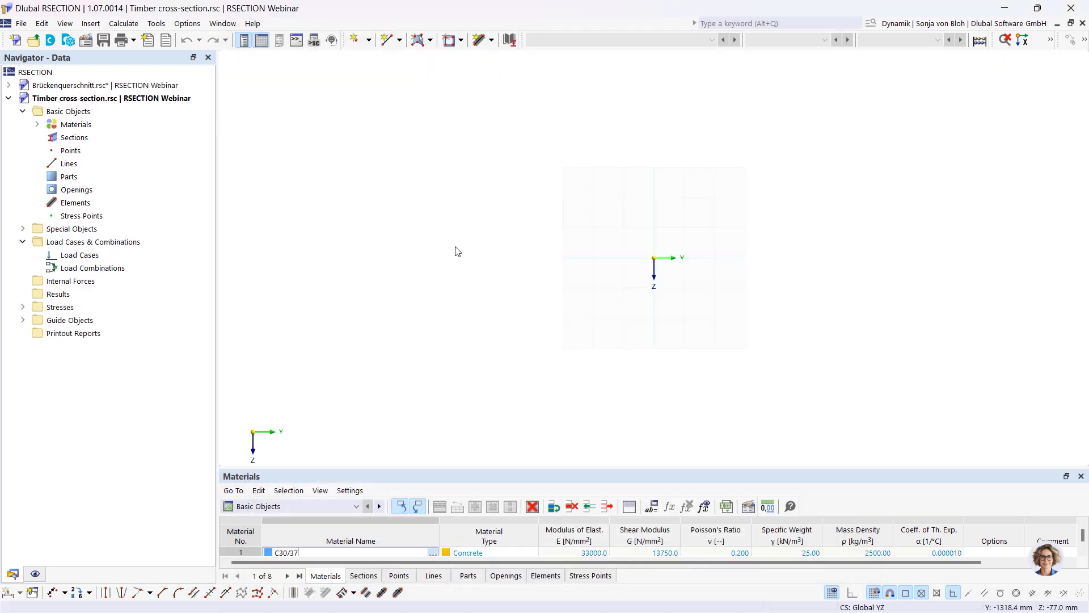
# Delete the reinforcing steel material B500S(B) from the timber model's materials
pyautogui.click(35, 125)
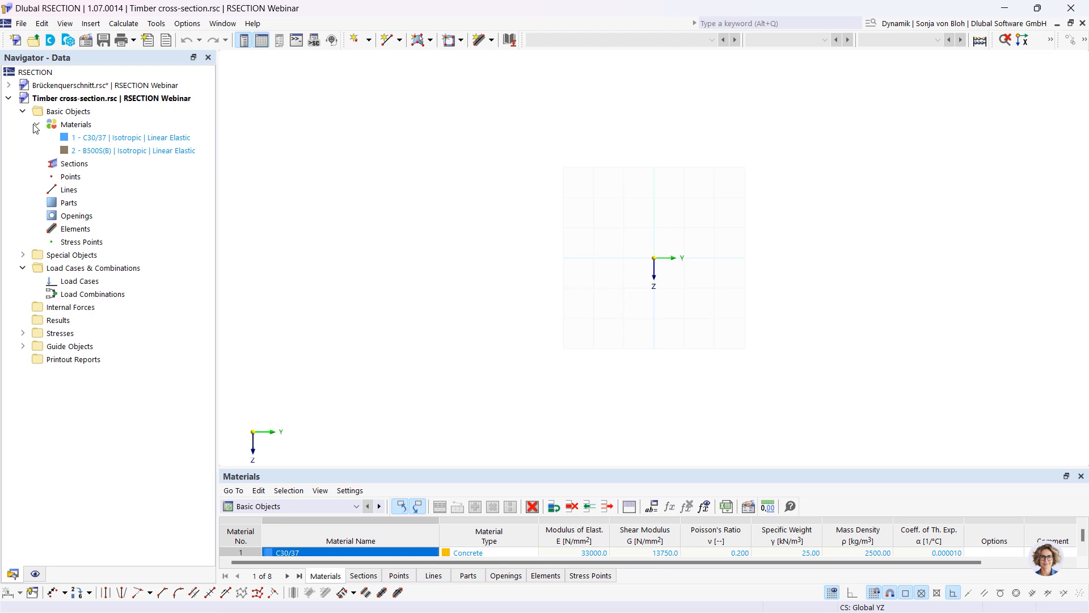
pyautogui.click(114, 150)
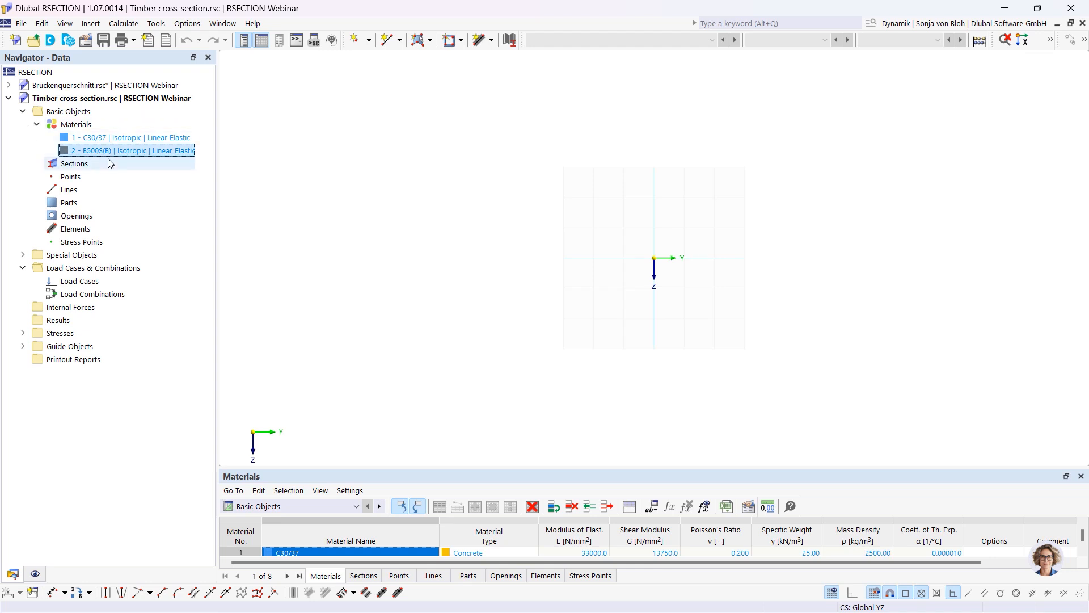
pyautogui.press('Delete')
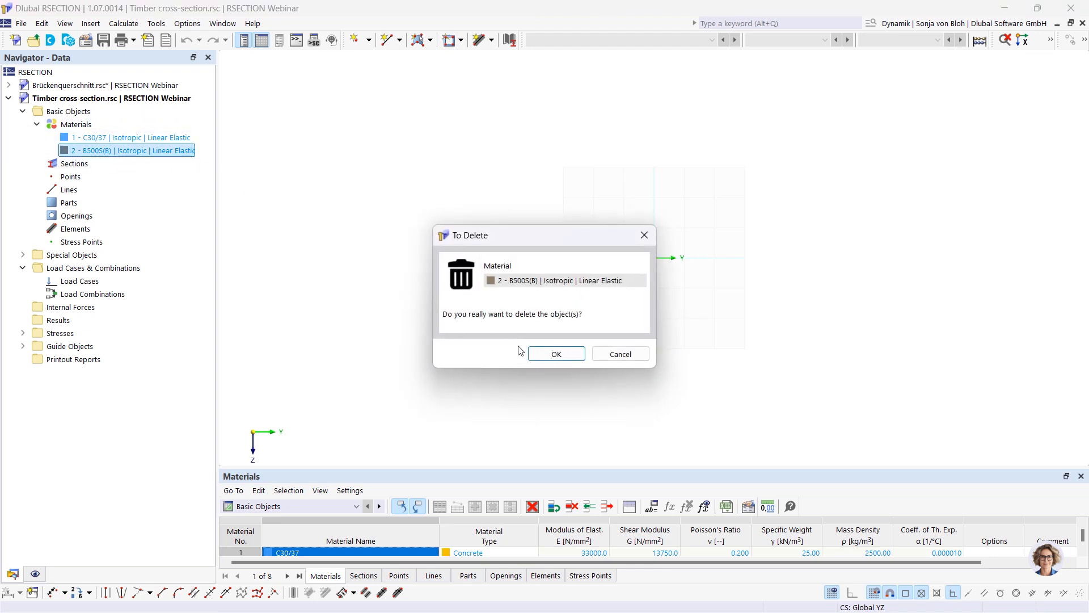
pyautogui.click(556, 354)
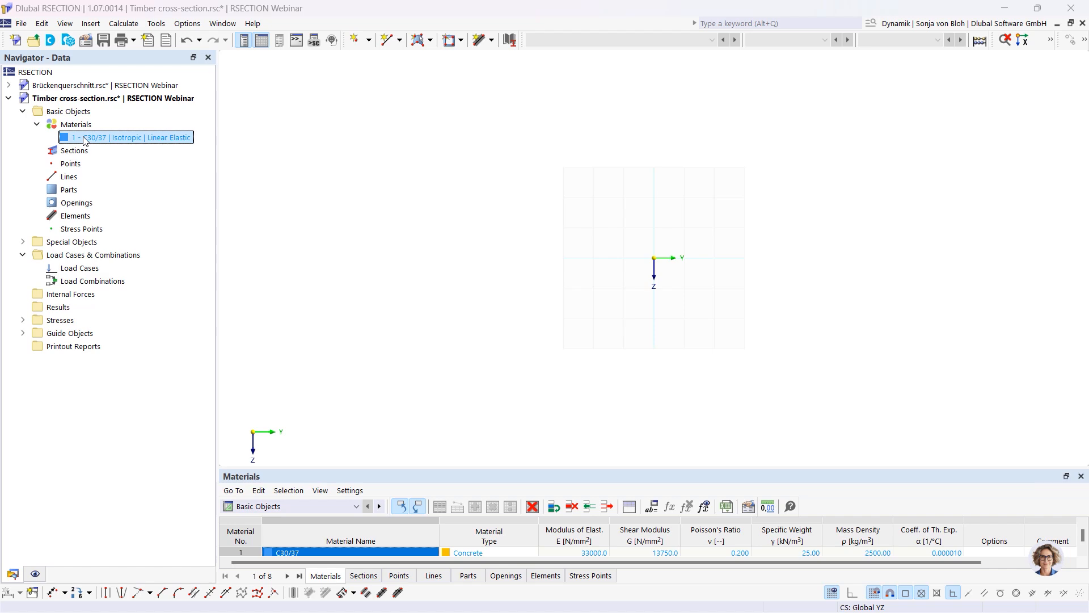
# Replace the C30/37 concrete with the library timber C24, series Softwood C, standard EN 338:2016-04
pyautogui.press('Return')
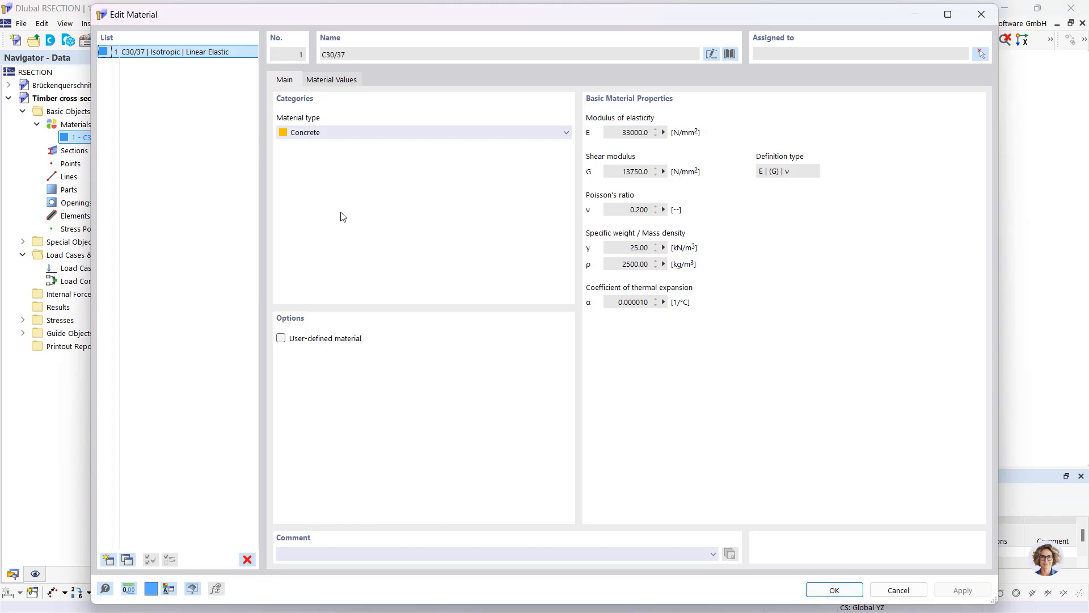
pyautogui.click(730, 53)
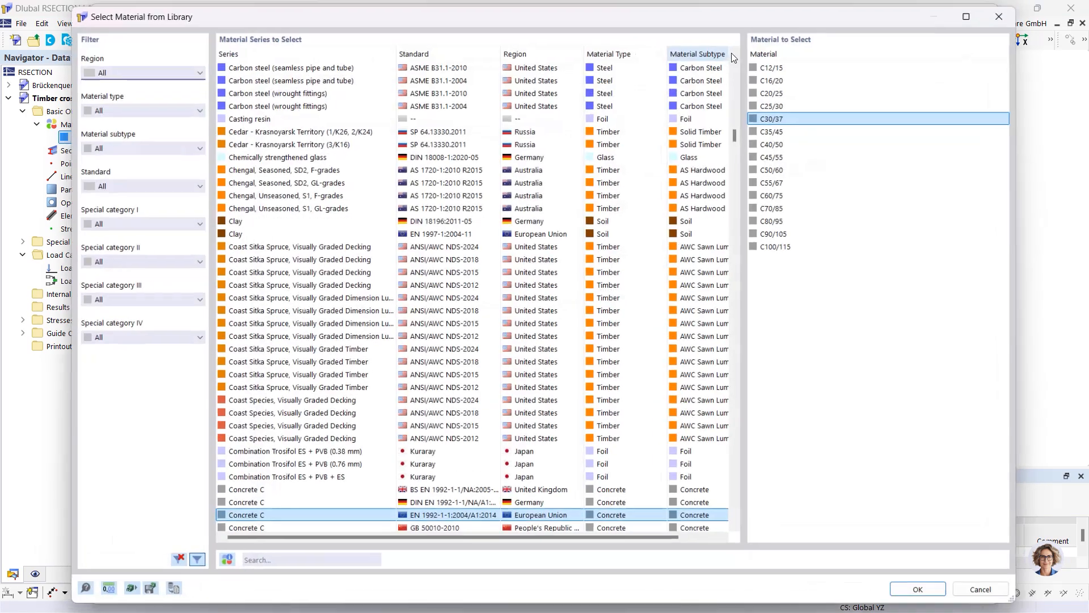
pyautogui.click(274, 566)
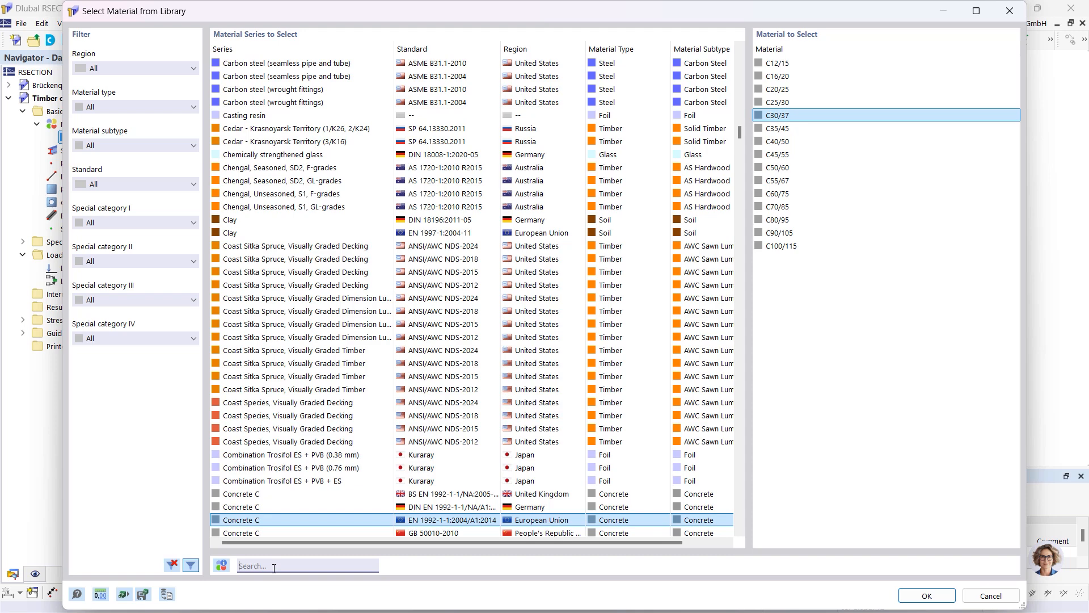
pyautogui.write('C24')
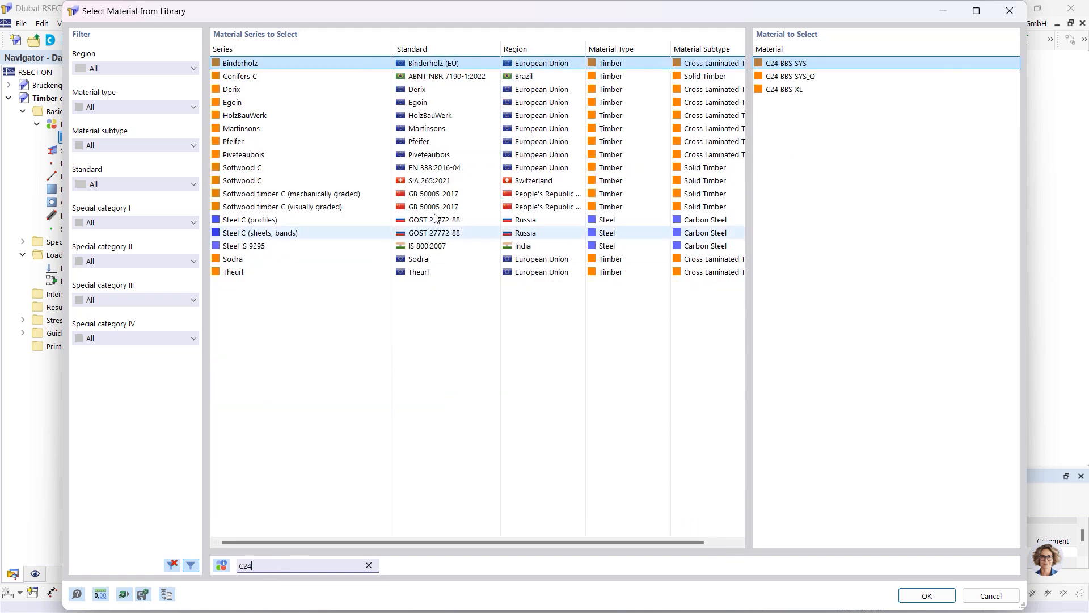
pyautogui.click(437, 168)
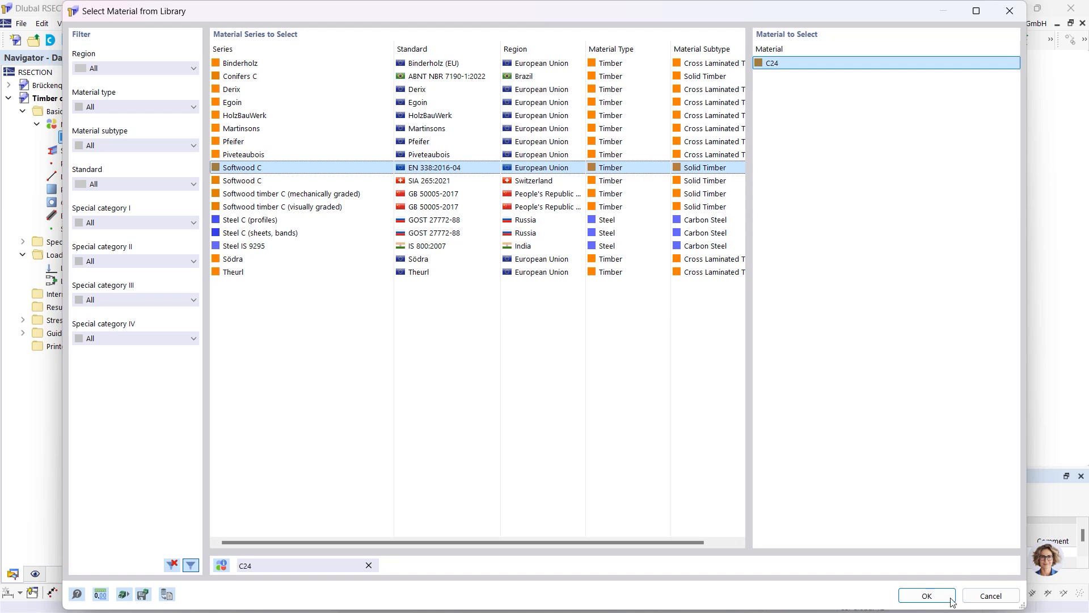
pyautogui.click(926, 595)
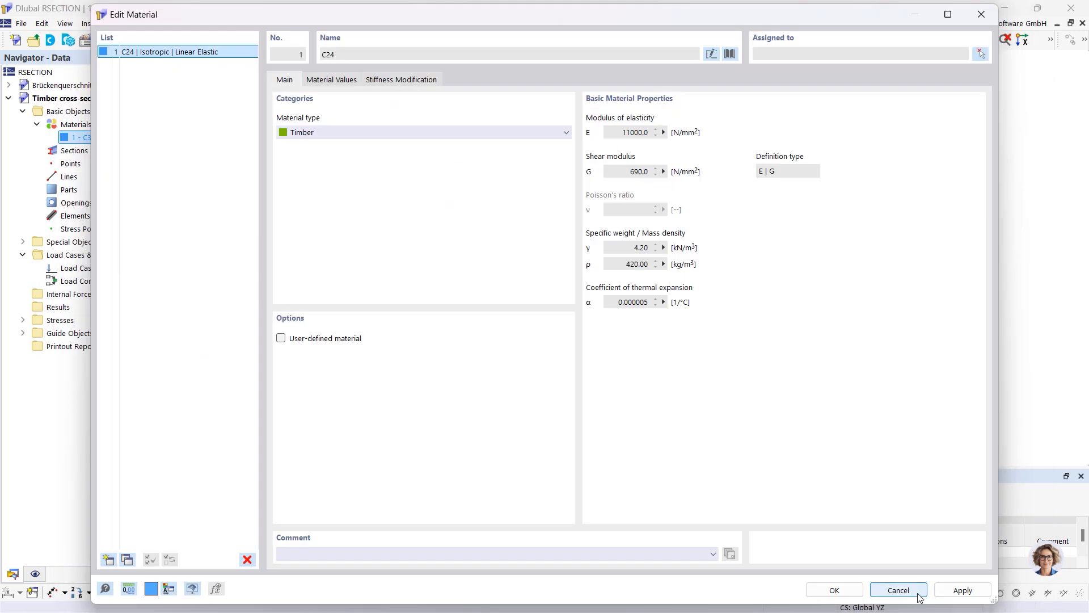
pyautogui.click(834, 590)
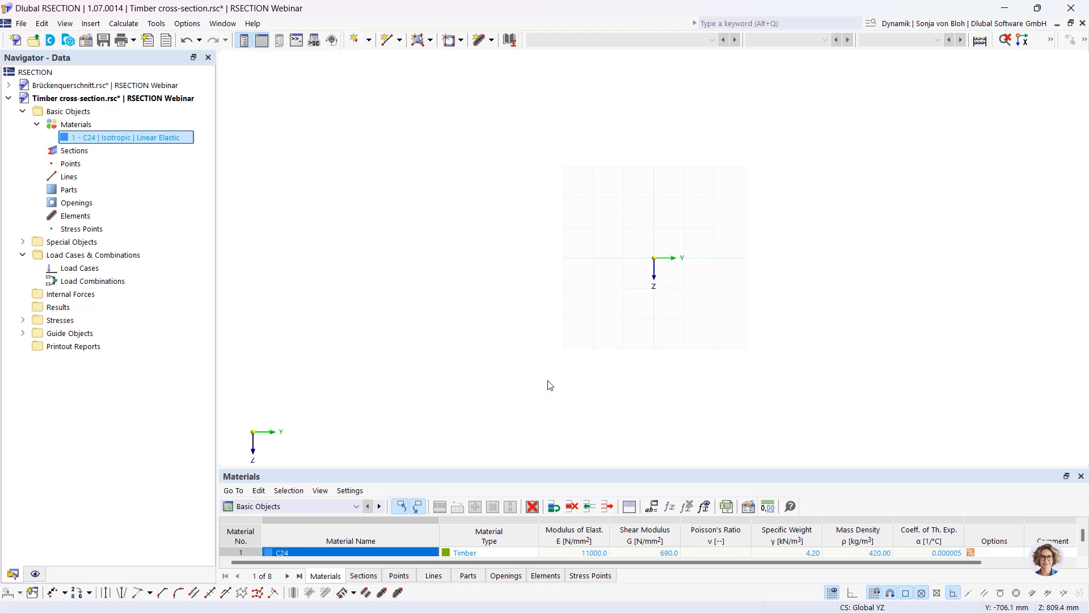
# Draw a single horizontal line 140 mm long, starting at the coordinate origin with an angle of 0°
pyautogui.click(387, 40)
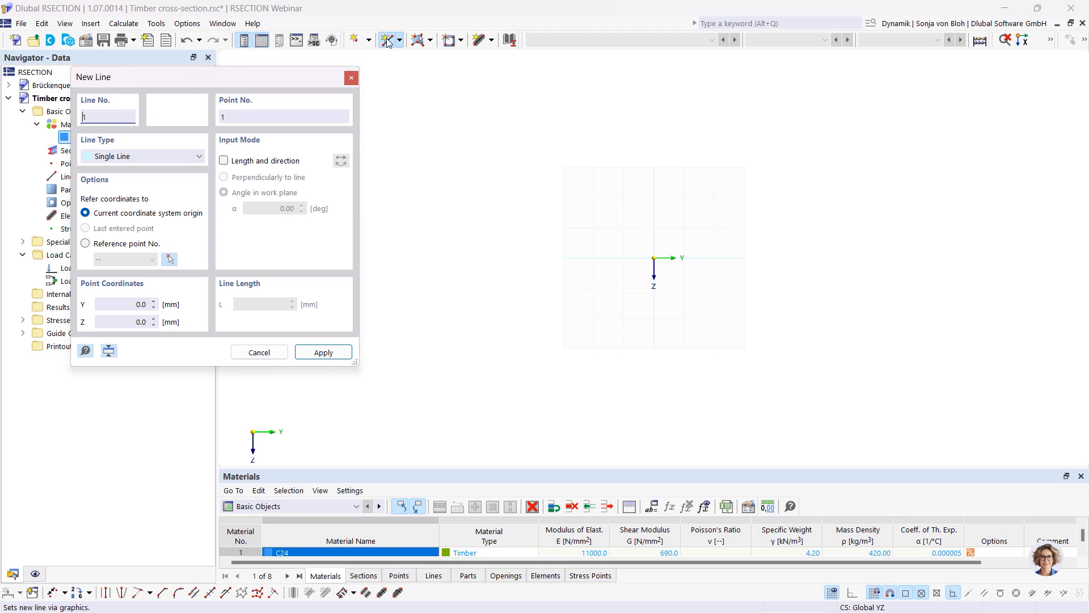
pyautogui.click(224, 160)
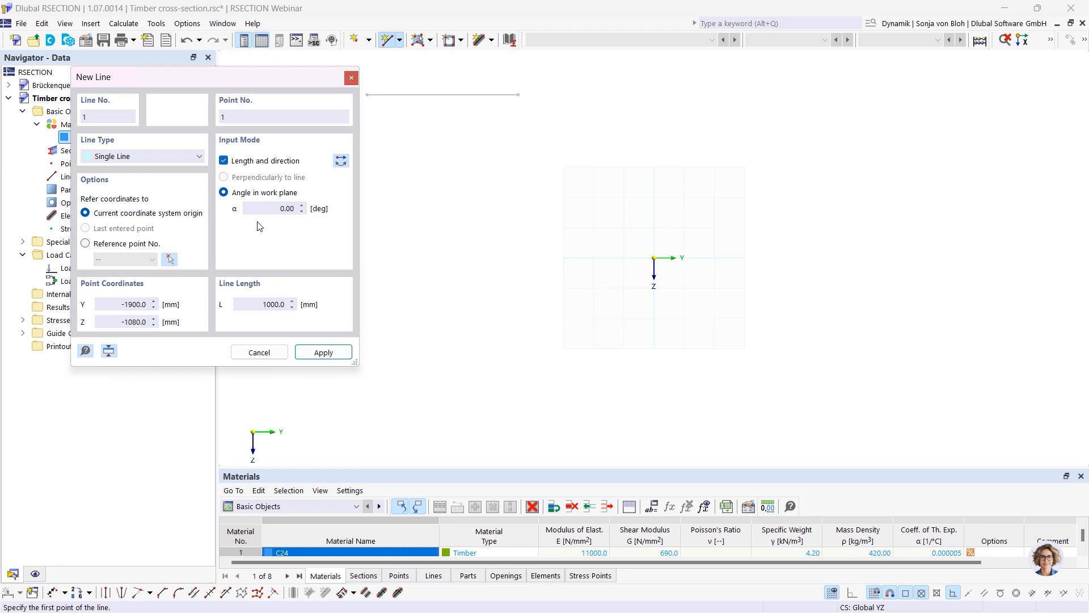
pyautogui.click(282, 305)
pyautogui.doubleClick(282, 305)
pyautogui.write('140')
pyautogui.scroll(6, 670, 278)
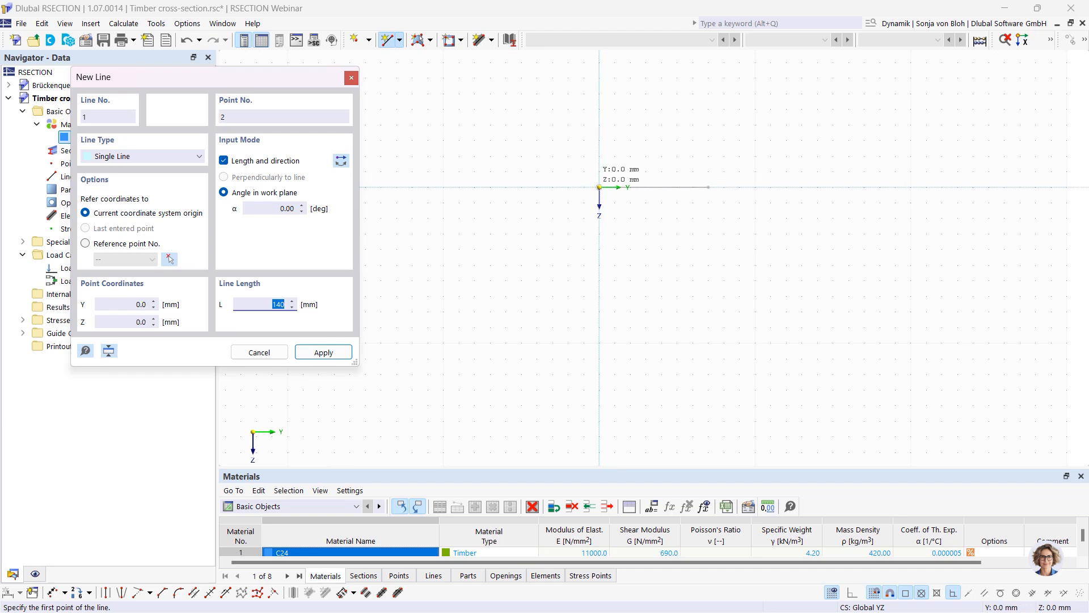
pyautogui.click(599, 187)
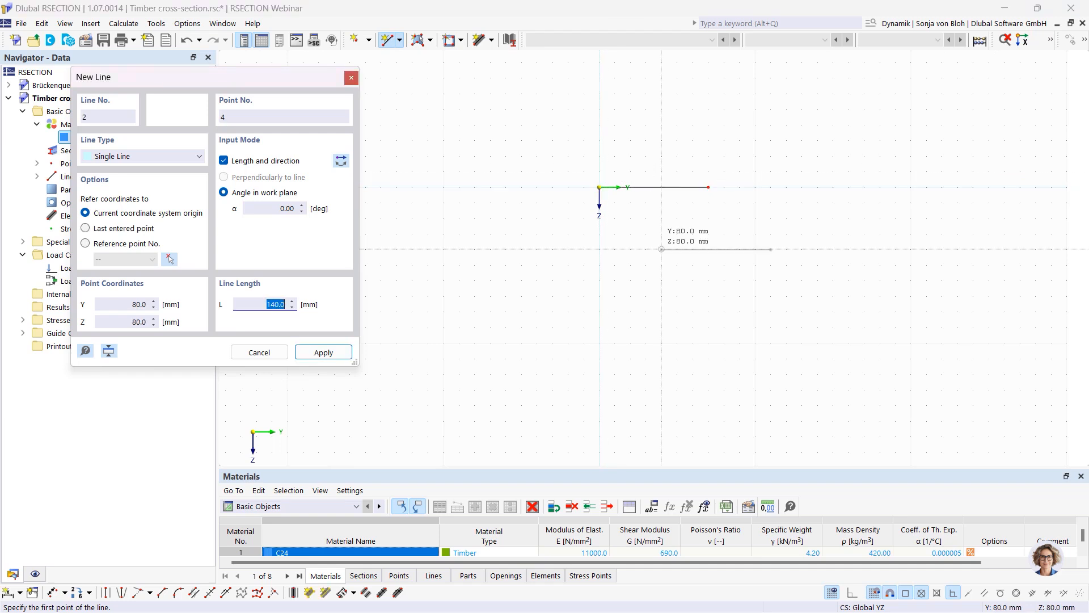
pyautogui.press('Escape')
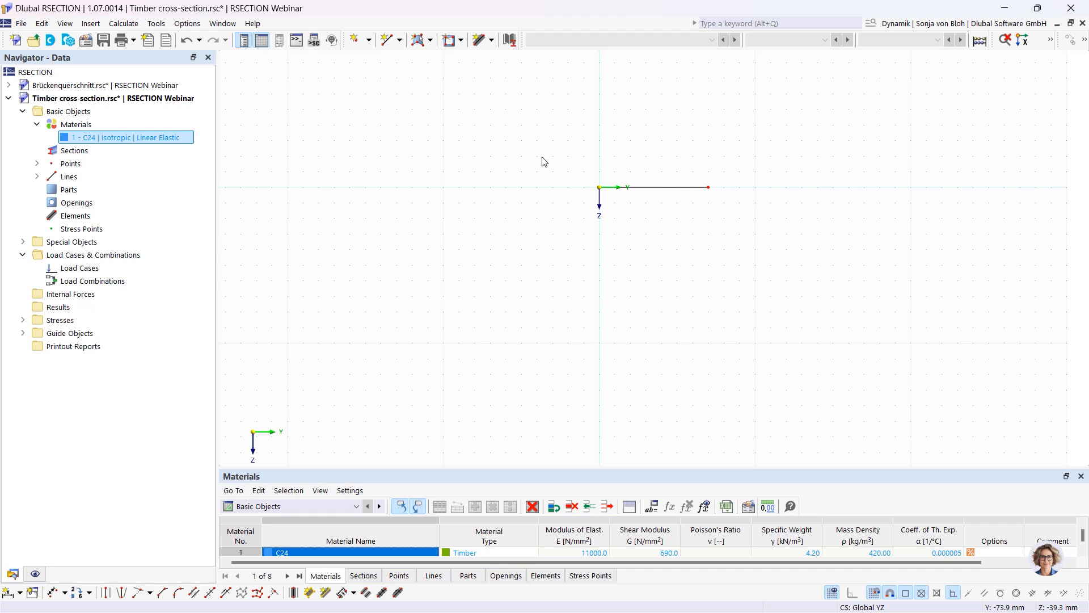
# Create one copy of the horizontal line rotated by 108° about its end point at Y 140 mm, Z 0 mm
pyautogui.moveTo(545, 121); pyautogui.dragTo(756, 245)
pyautogui.click(1086, 39)
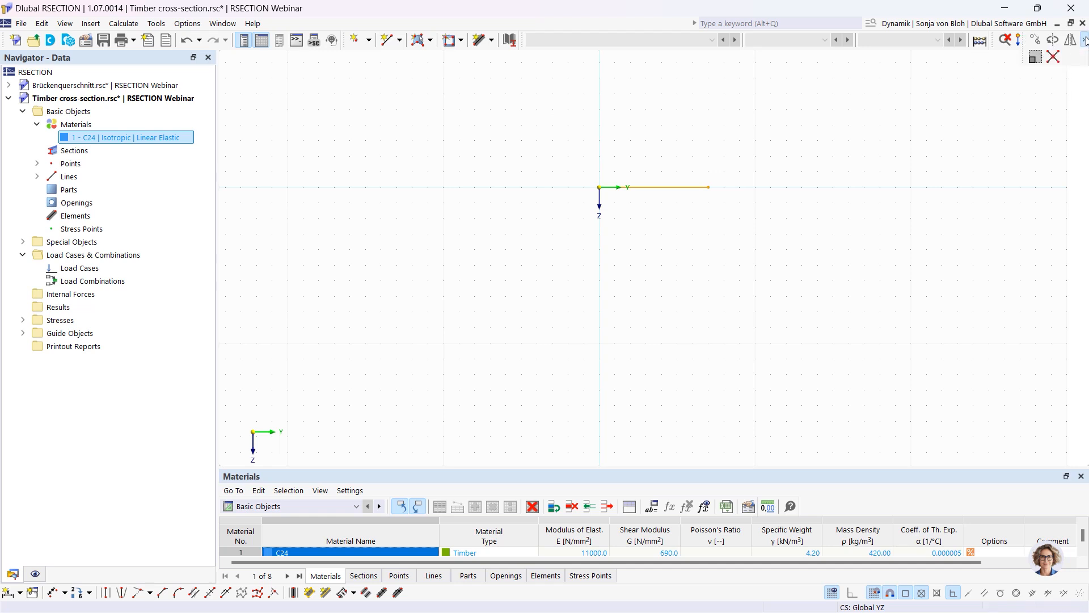
pyautogui.click(1054, 41)
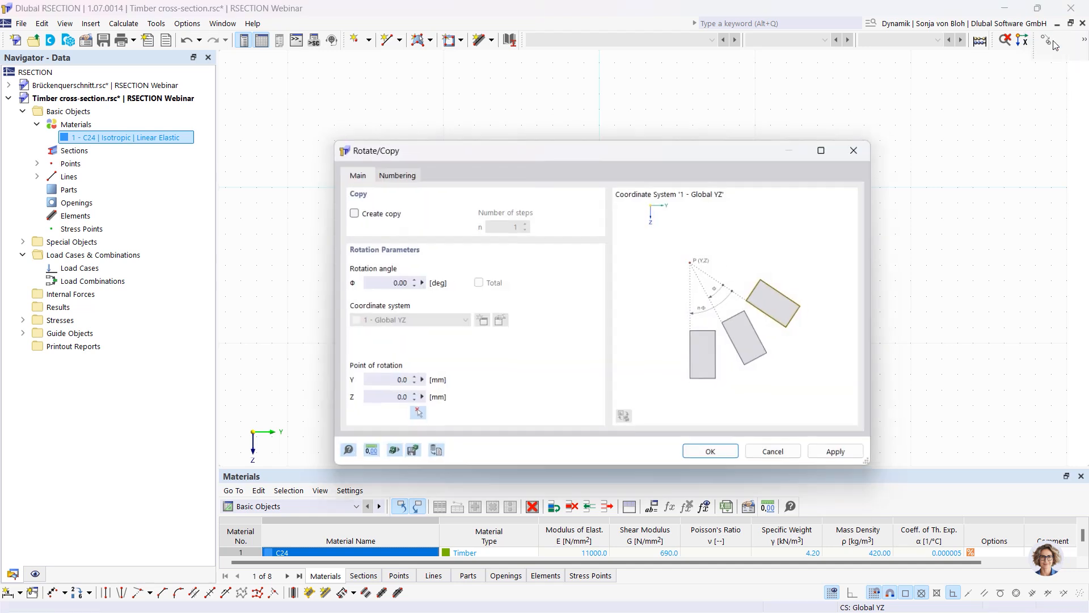
pyautogui.click(352, 212)
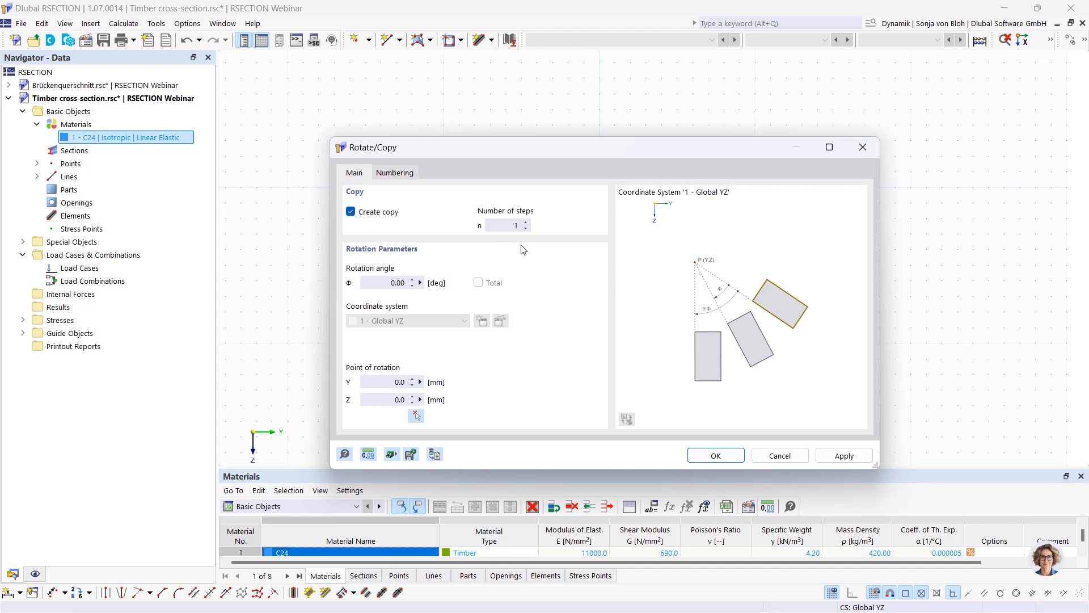
pyautogui.click(386, 287)
pyautogui.write('108')
pyautogui.click(416, 416)
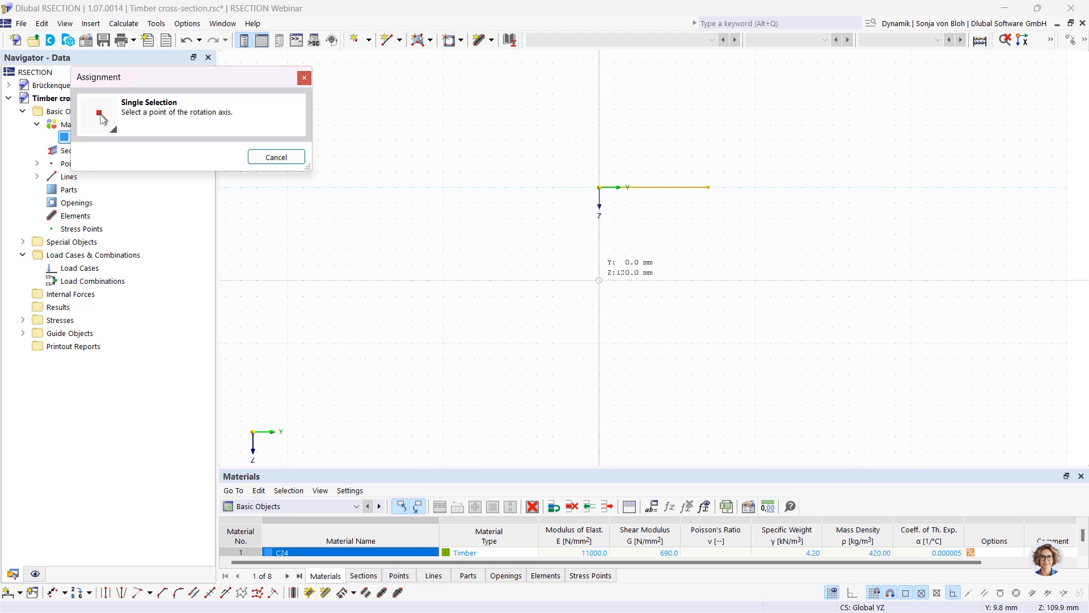
pyautogui.click(708, 188)
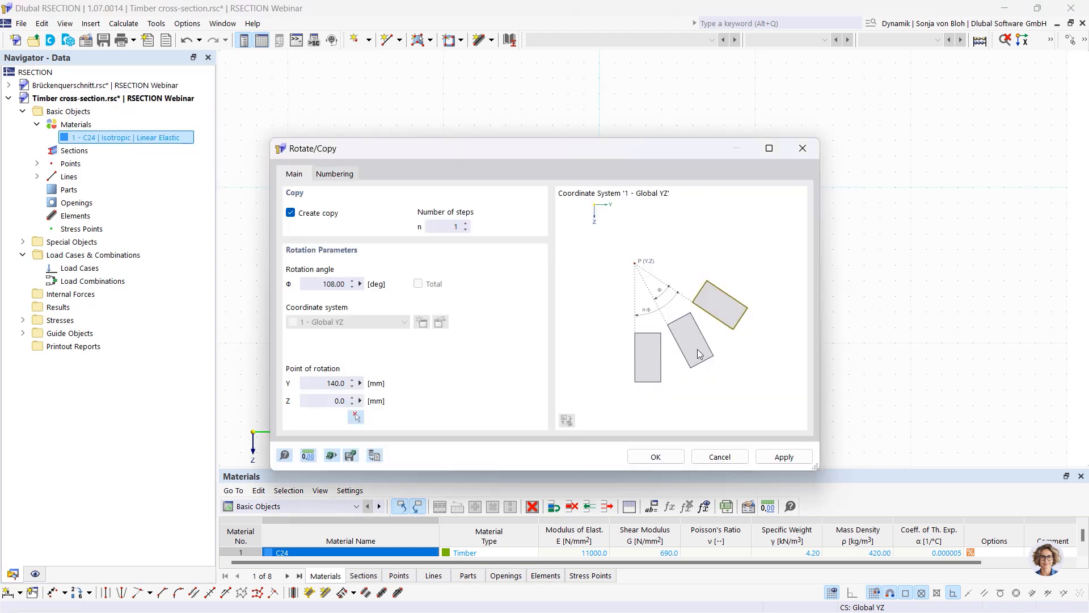
pyautogui.click(778, 457)
# Complete the pentagon with three more 108° rotated copies, each about the free end point of the newest line
pyautogui.click(357, 416)
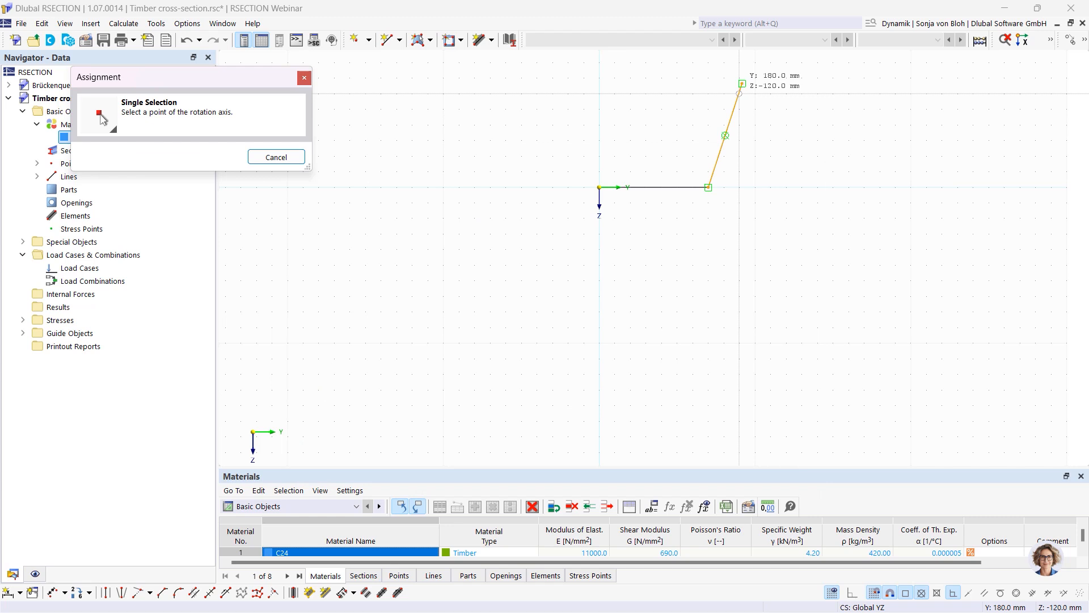
pyautogui.click(733, 81)
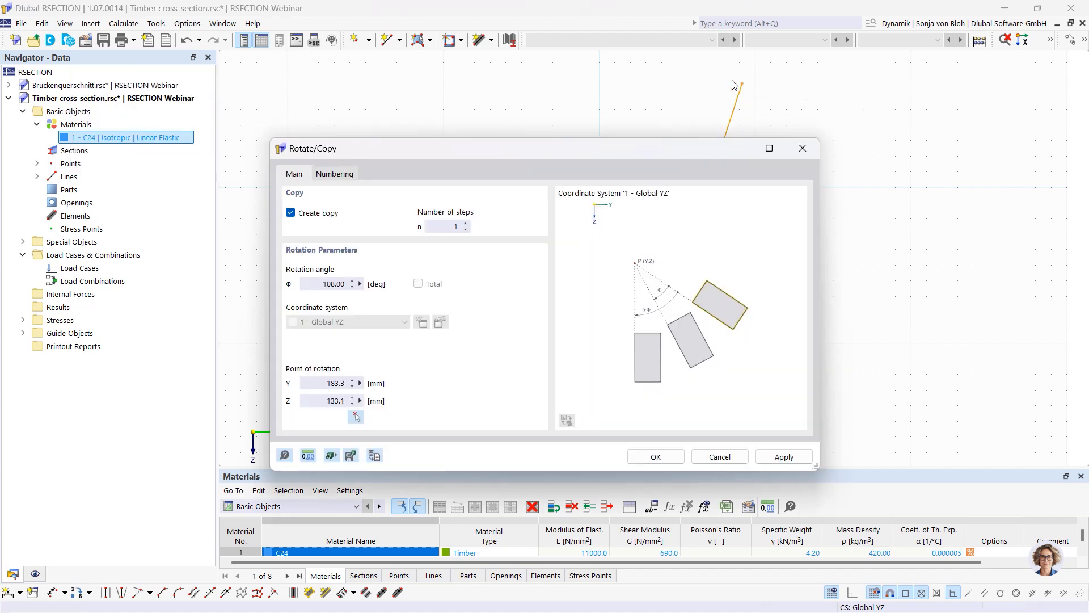
pyautogui.click(780, 458)
pyautogui.click(356, 416)
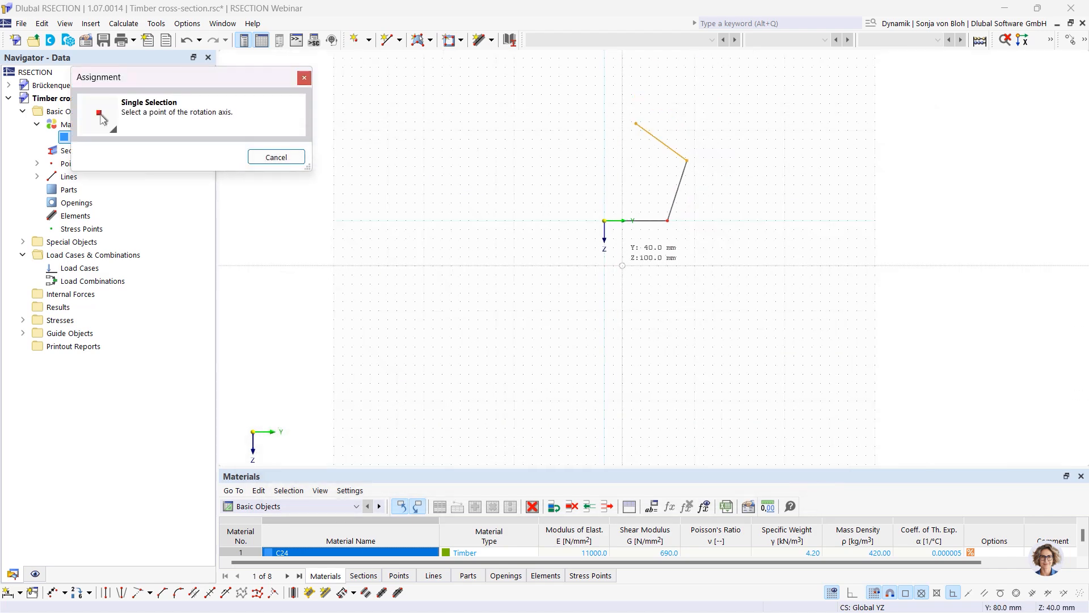
pyautogui.click(636, 123)
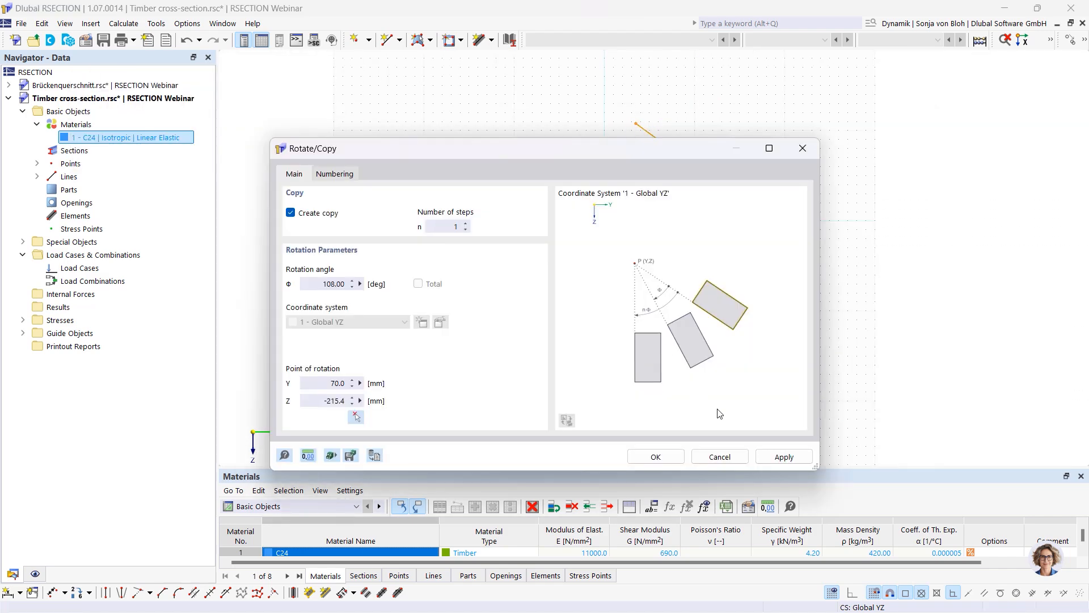
pyautogui.click(782, 456)
pyautogui.click(355, 415)
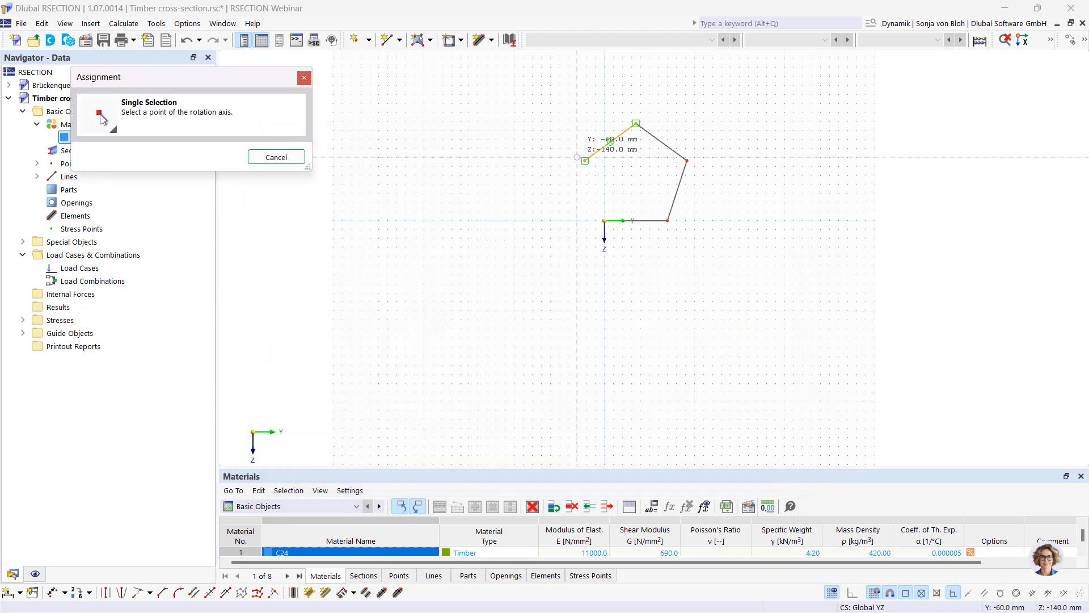
pyautogui.click(585, 161)
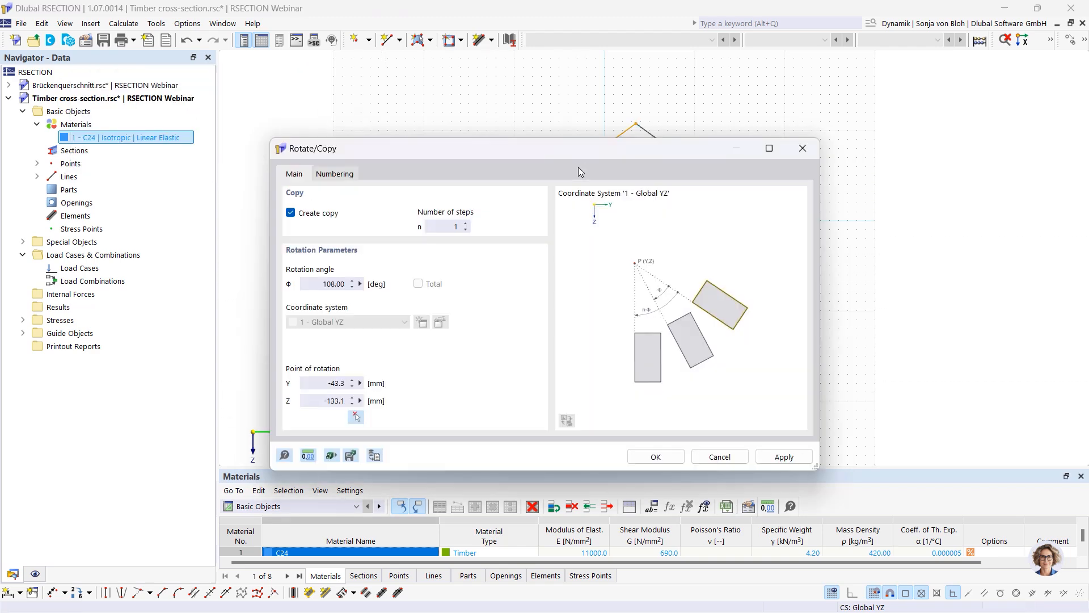
pyautogui.click(652, 456)
pyautogui.scroll(3, 556, 233)
pyautogui.scroll(2, 454, 339)
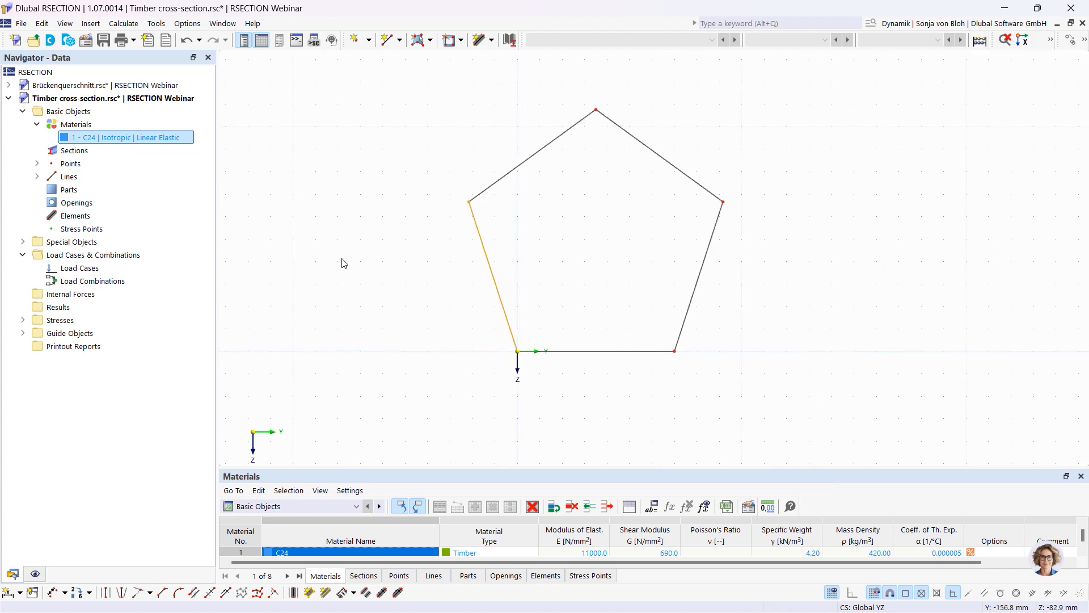
# Create a part with material C24 from the pentagon's closed boundary lines
pyautogui.click(432, 42)
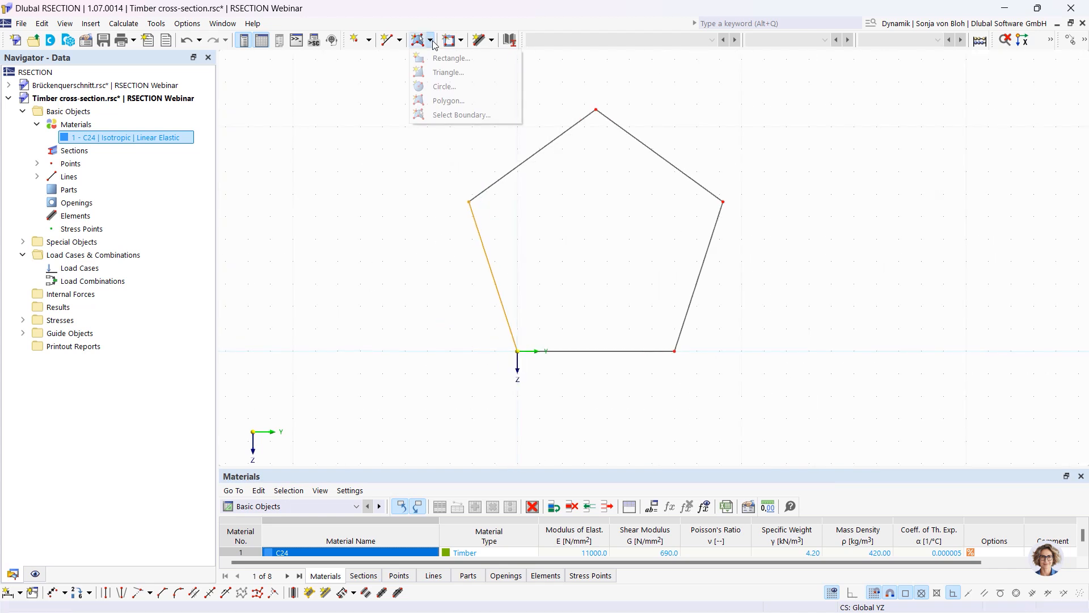
pyautogui.click(448, 119)
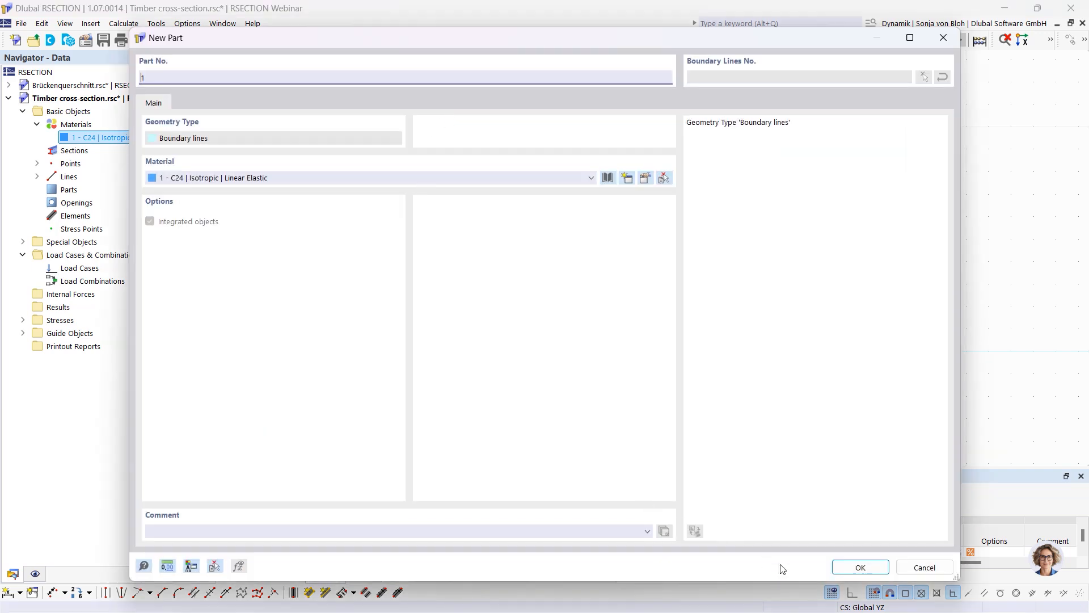
pyautogui.click(857, 568)
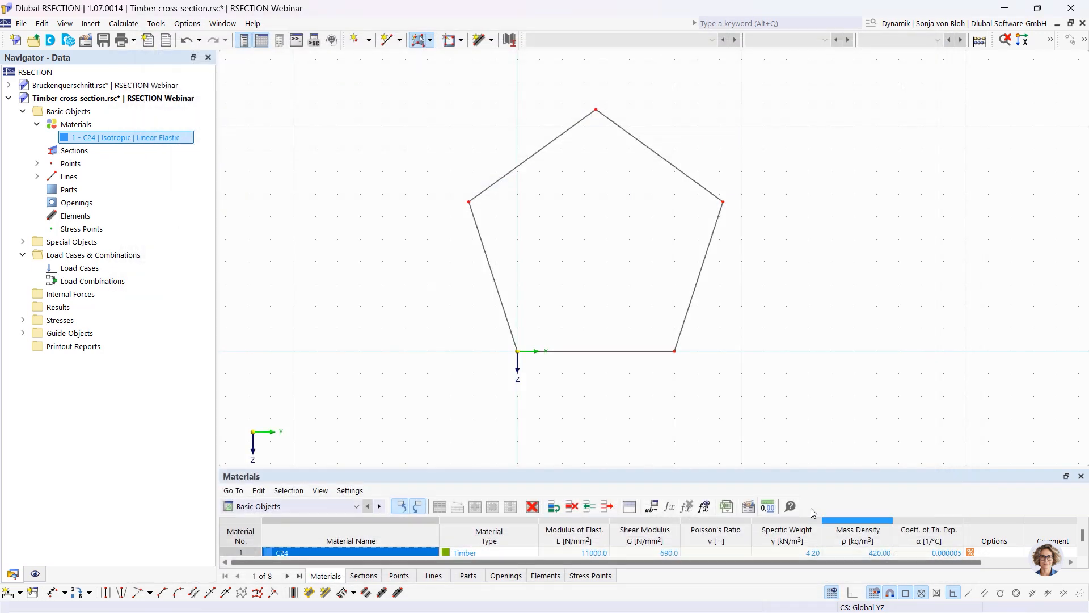
pyautogui.click(600, 351)
pyautogui.scroll(1, 431, 308)
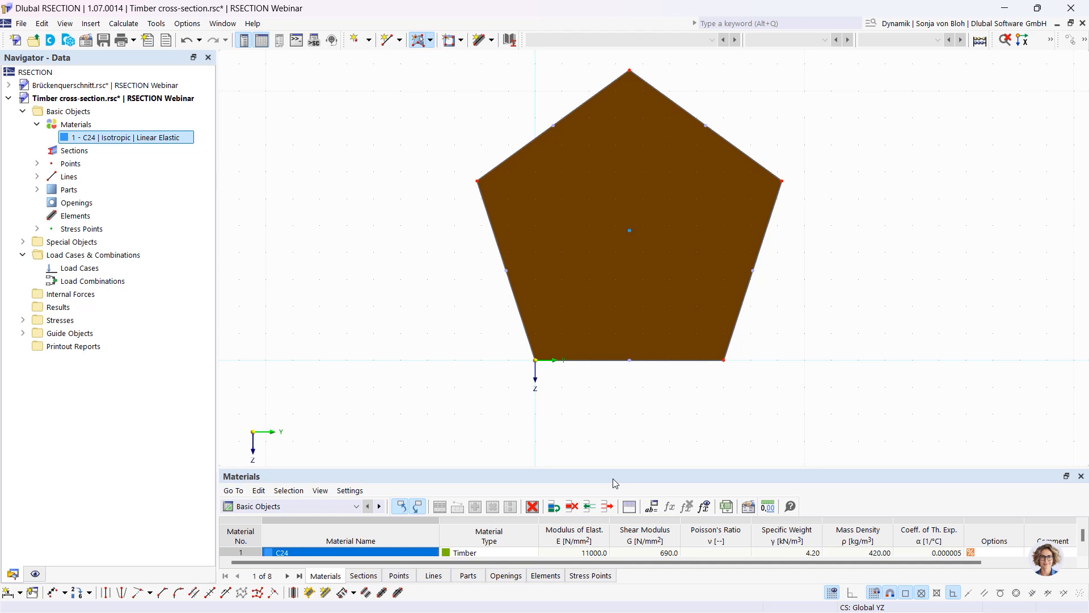
# Examine the settings for defining a new stress point without creating one
pyautogui.rightClick(97, 229)
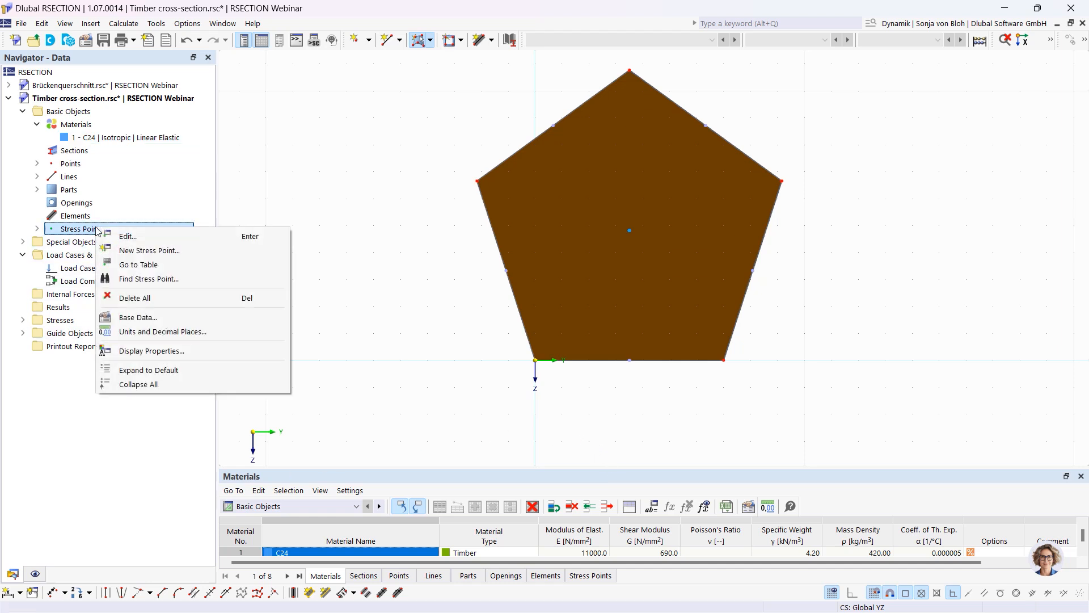
pyautogui.click(158, 251)
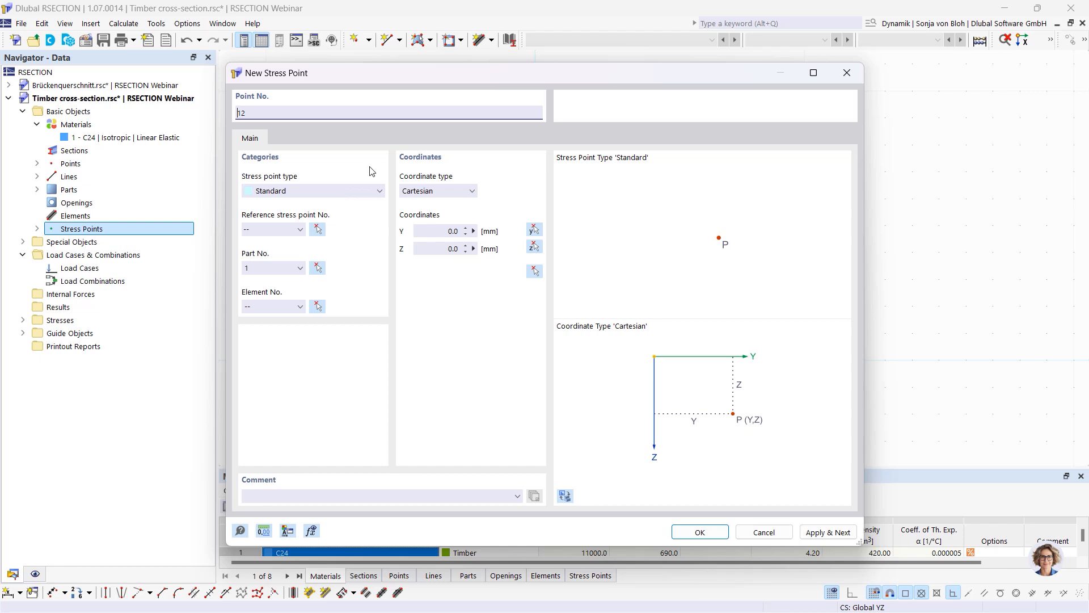
pyautogui.click(845, 75)
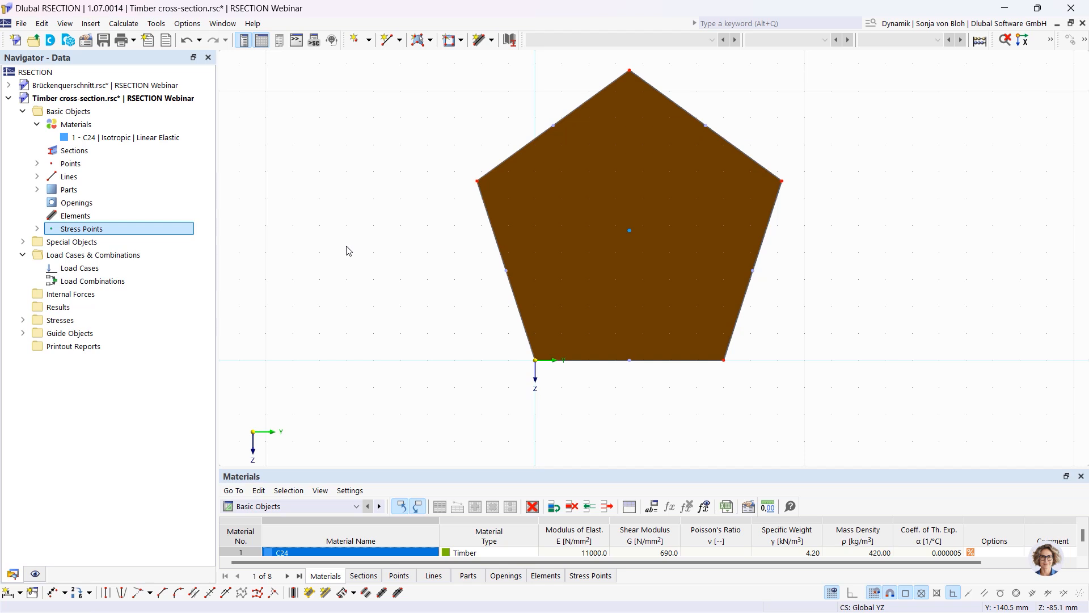
# Save the Timber cross-section model and switch to RFEM
pyautogui.click(105, 41)
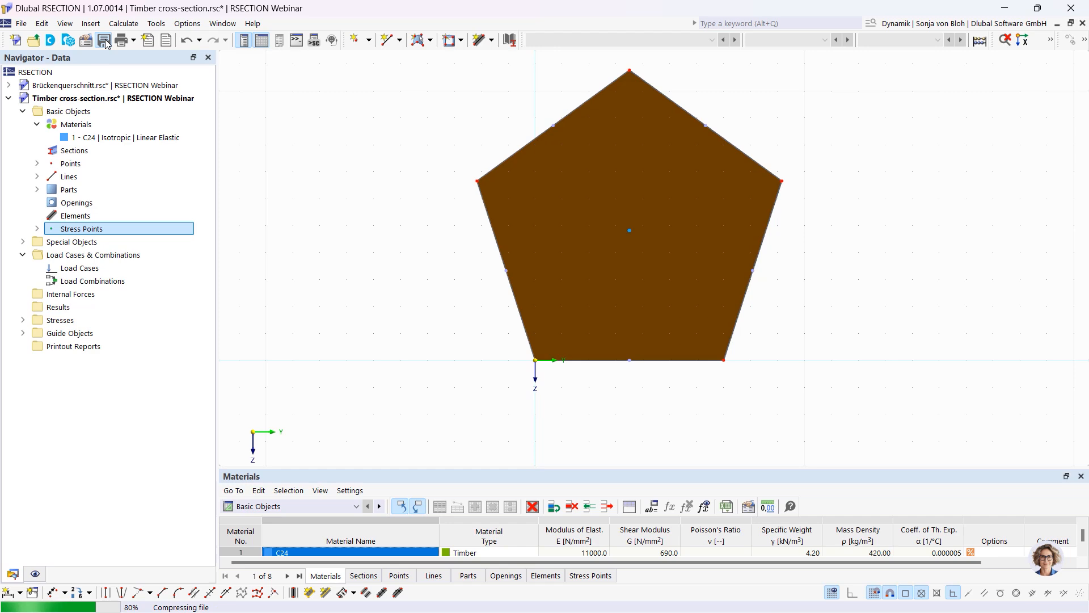
pyautogui.moveTo(320, 607)
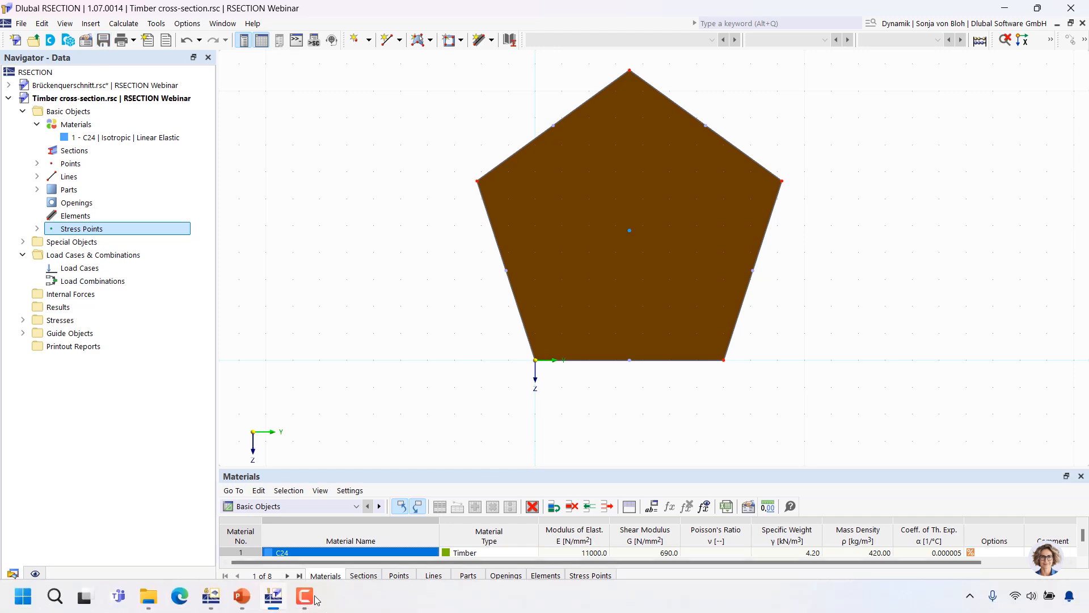
pyautogui.click(210, 597)
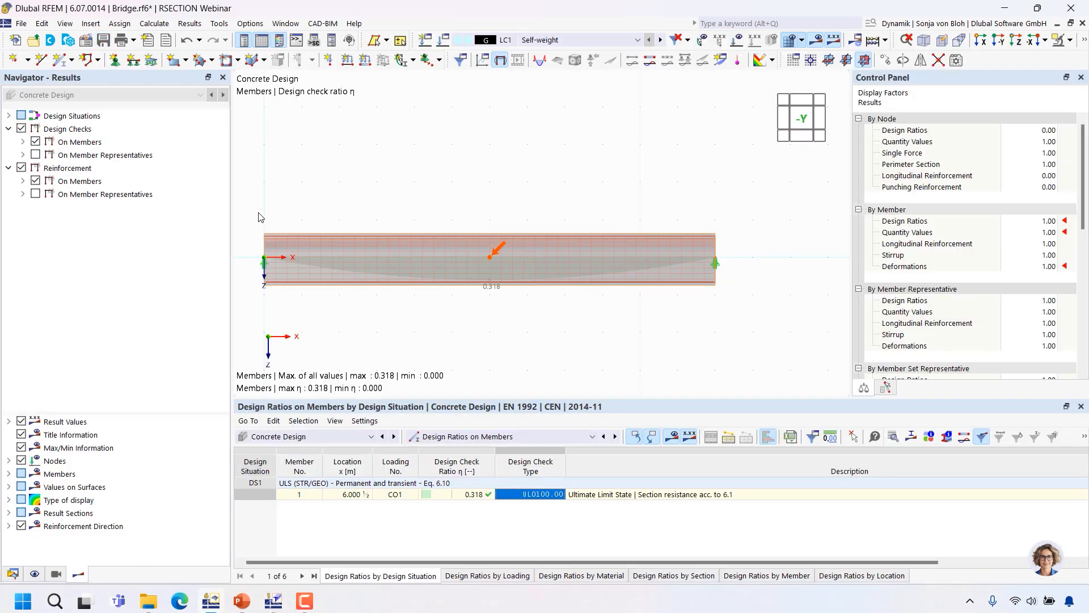
# Create a new 3D model named Timber Column with the Timber Design add-on and load combination standard EN 1990 | Timber
pyautogui.click(16, 40)
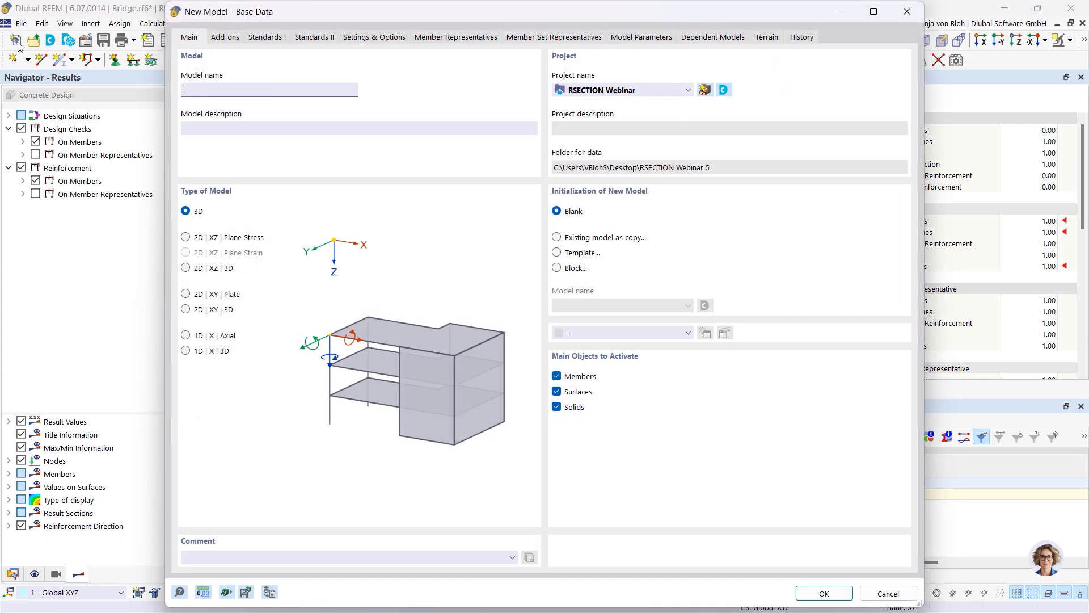
pyautogui.write('Timber Column')
pyautogui.click(225, 37)
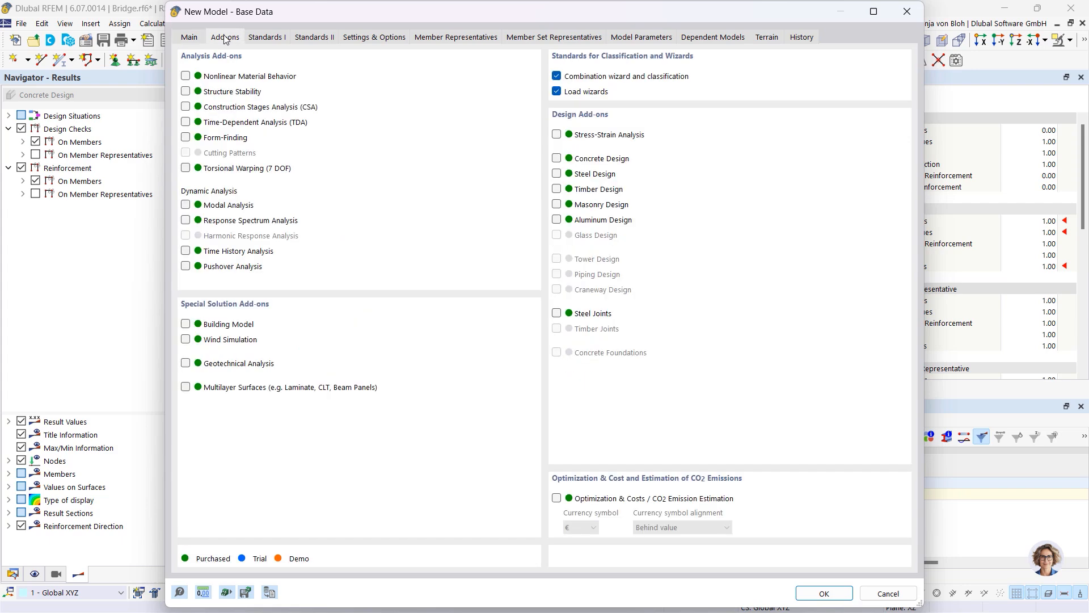
pyautogui.click(557, 189)
pyautogui.click(267, 39)
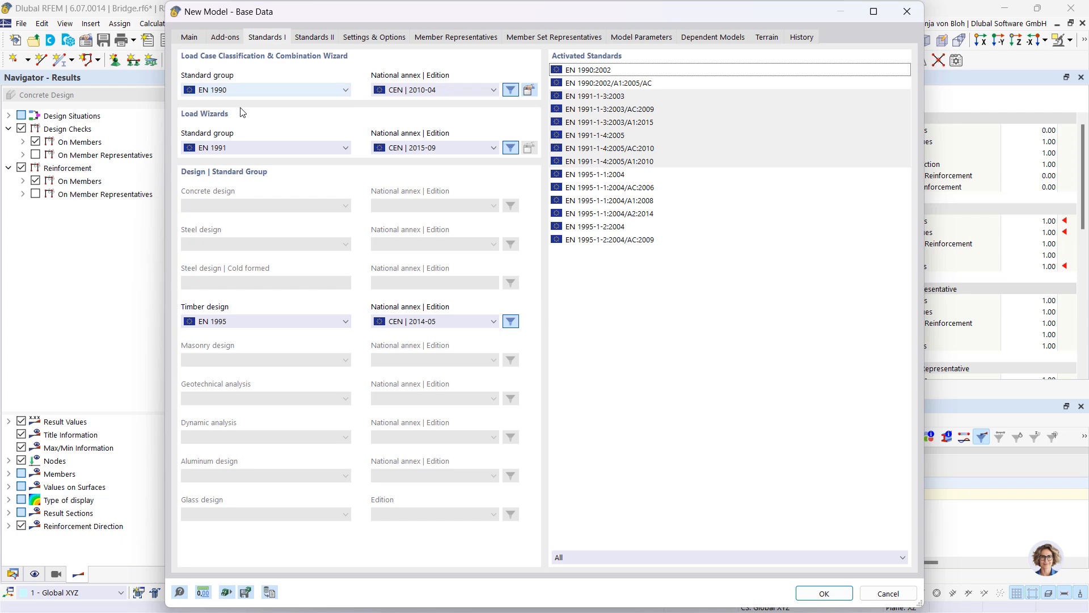
pyautogui.click(308, 91)
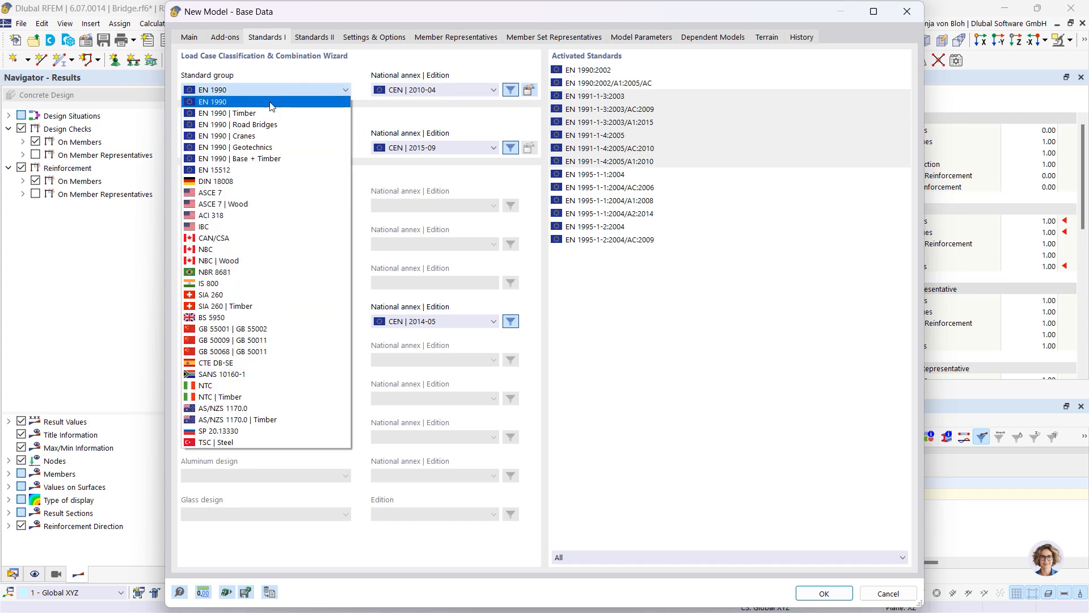
pyautogui.click(265, 113)
pyautogui.click(823, 593)
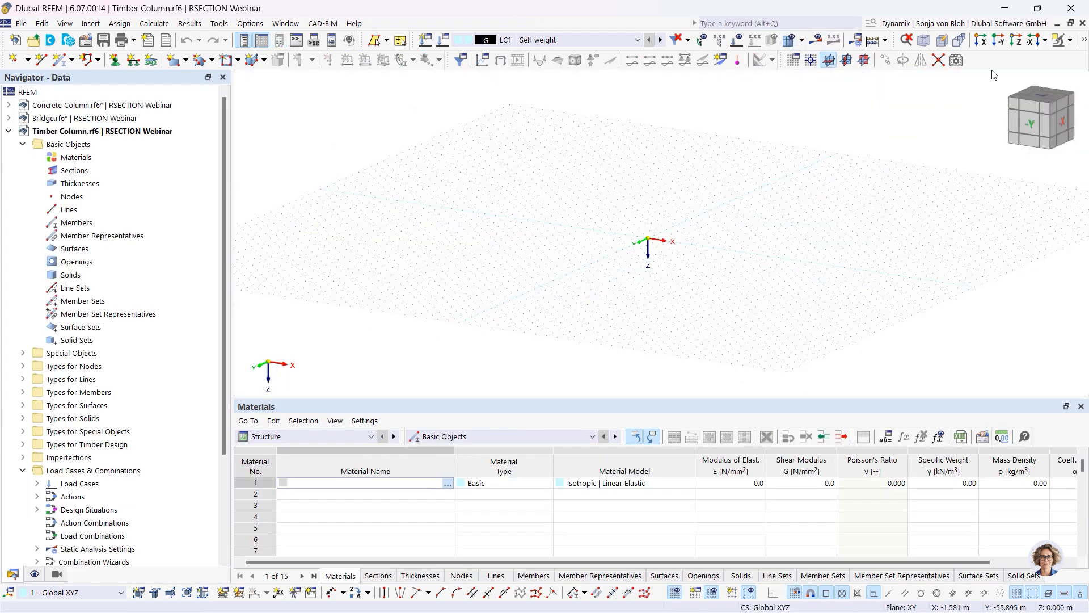
# Show the empty model in the −Y view and make XZ the work plane
pyautogui.click(998, 40)
pyautogui.click(865, 61)
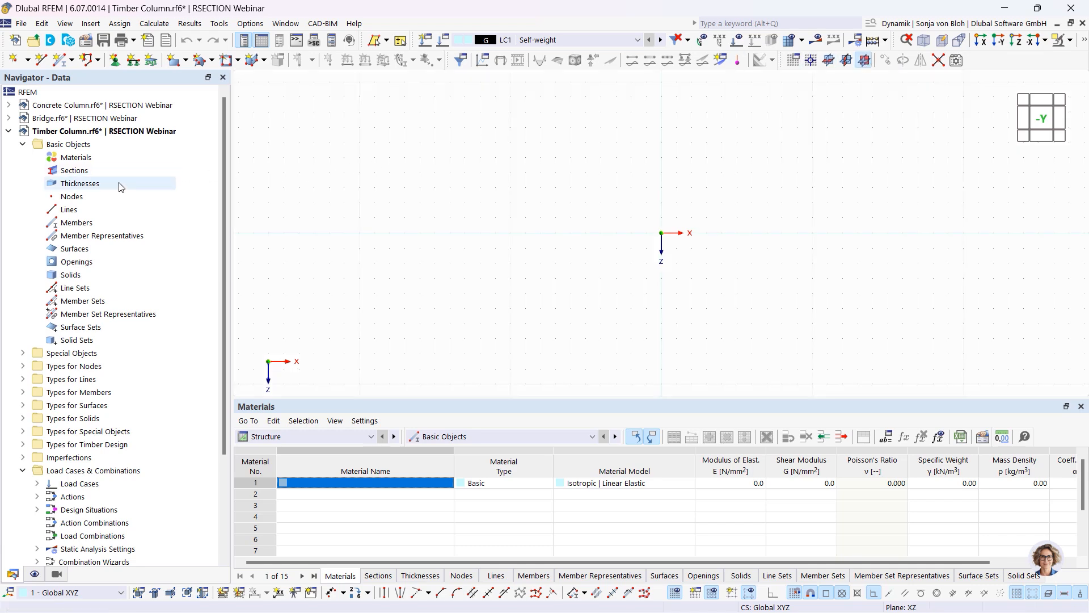
# Create a new section by importing Timber cross-section from the RSECTION models
pyautogui.rightClick(80, 176)
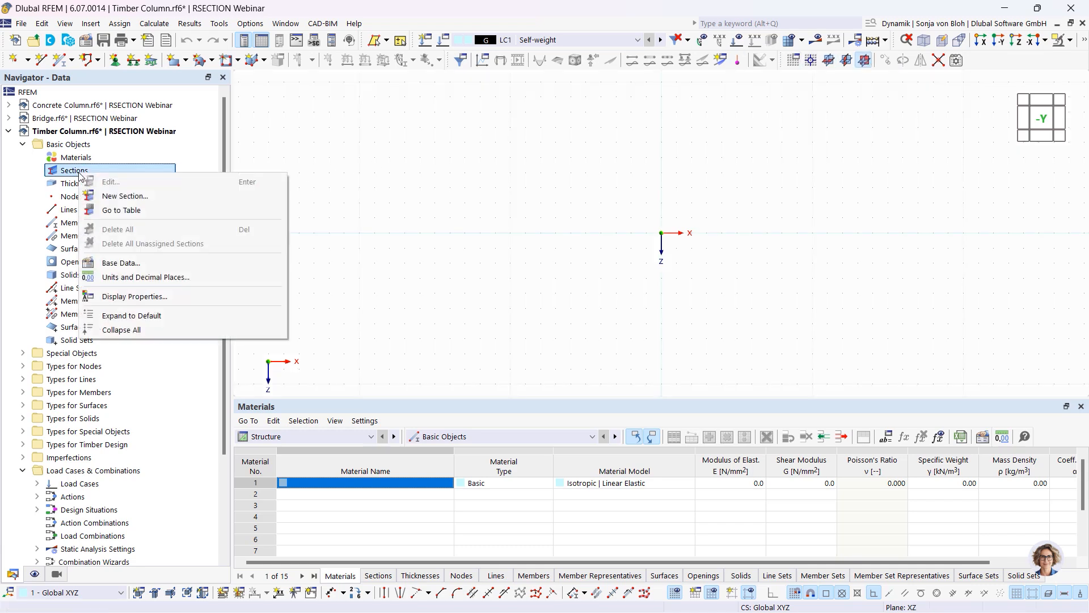
pyautogui.click(143, 195)
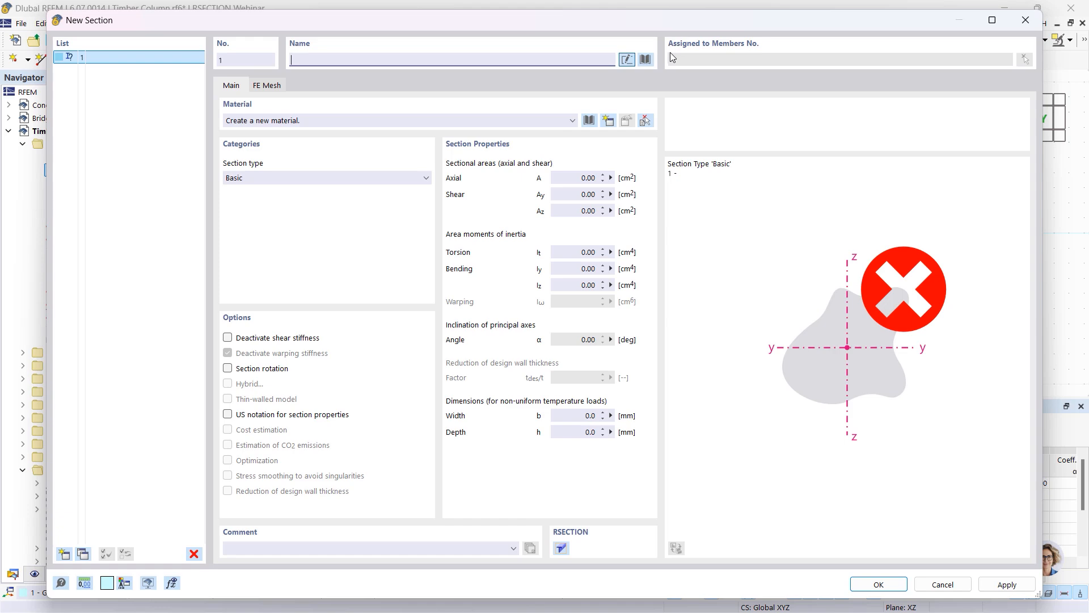
pyautogui.click(645, 59)
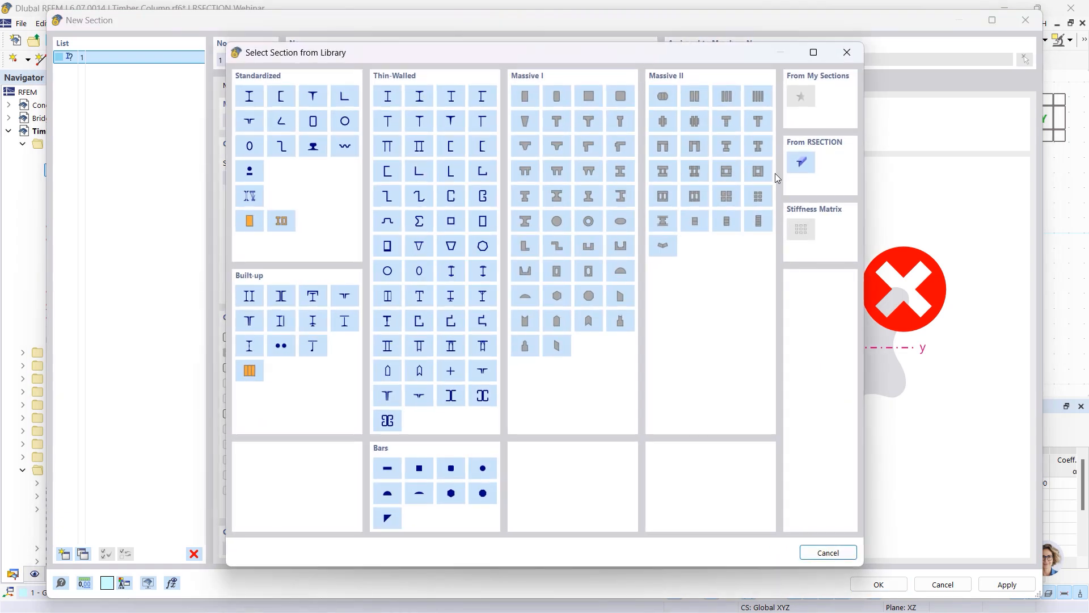
pyautogui.click(800, 163)
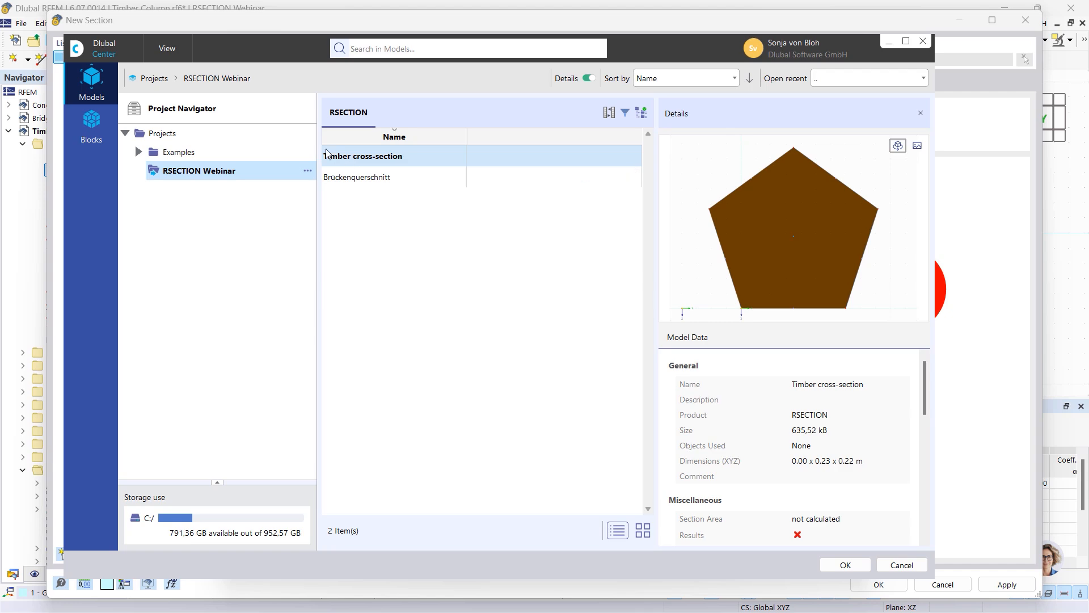
pyautogui.click(844, 564)
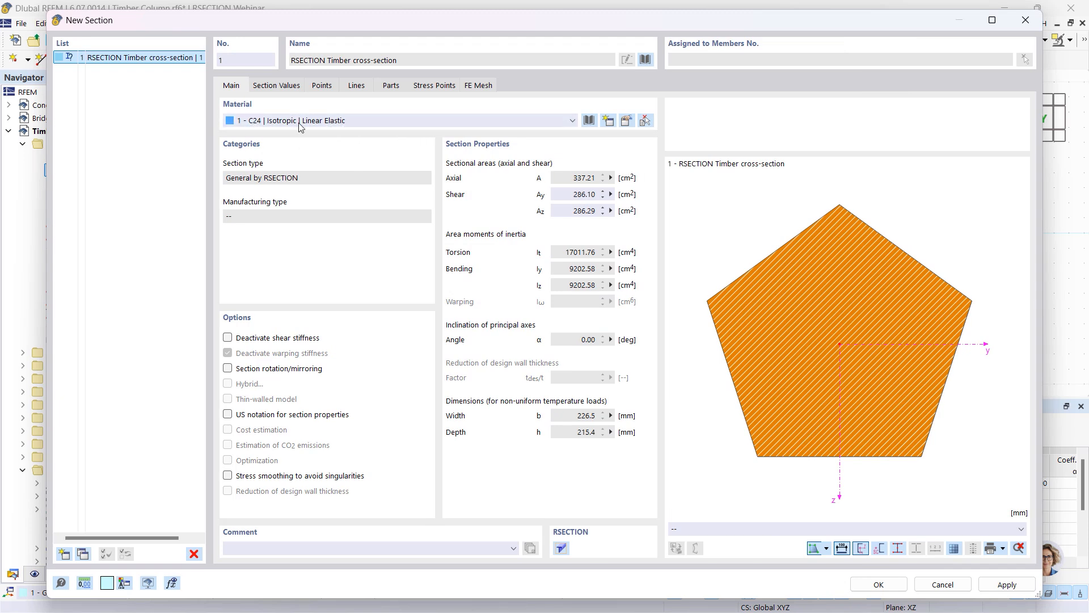
pyautogui.click(879, 585)
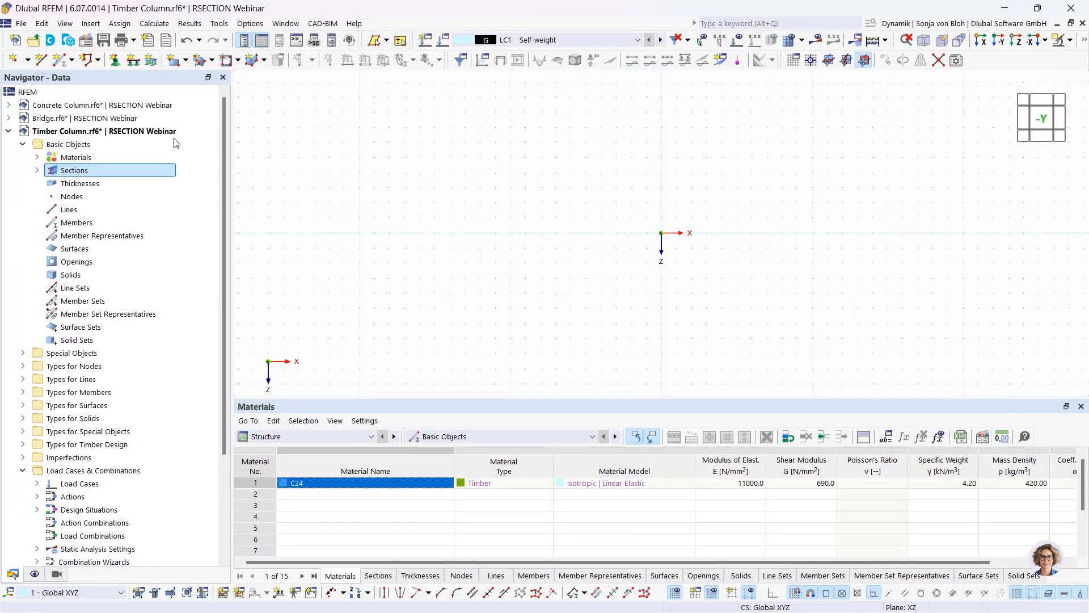
# Draw a single vertical beam member about 4 m long, upward from the coordinate origin
pyautogui.click(62, 62)
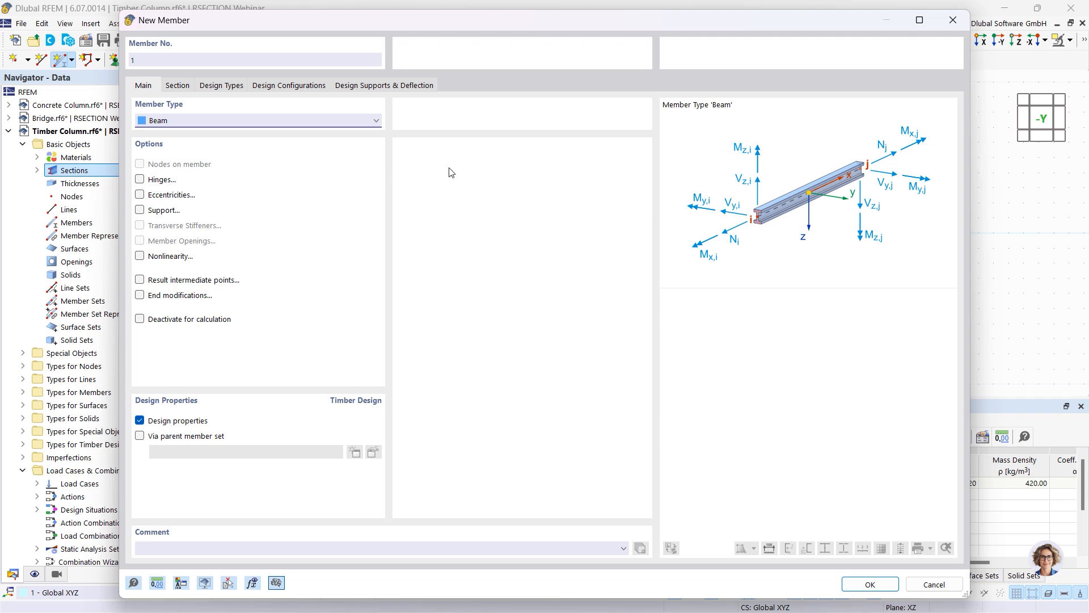
pyautogui.click(874, 588)
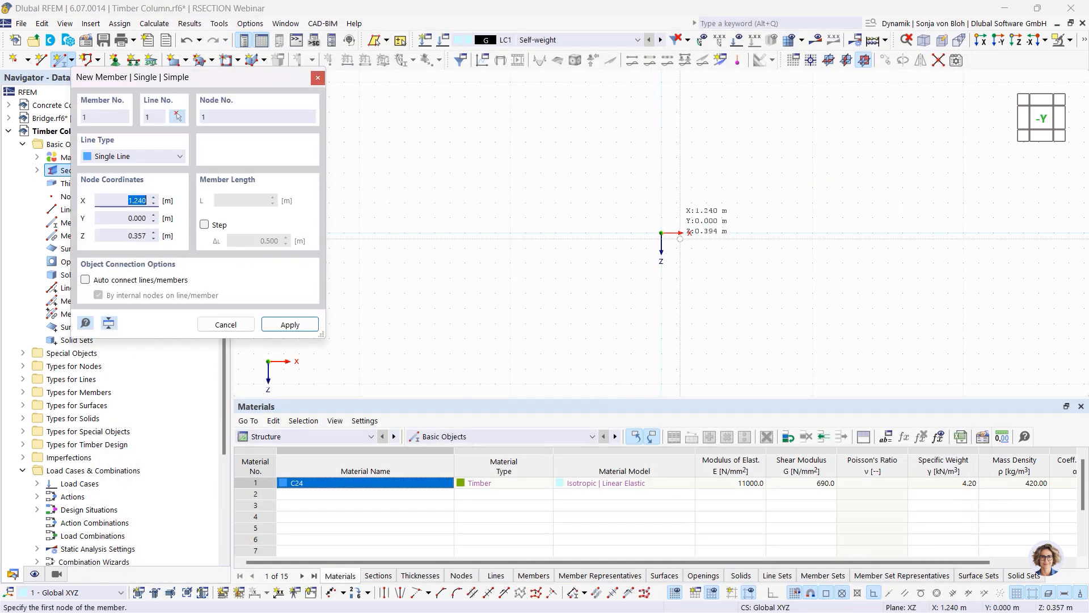
pyautogui.click(661, 233)
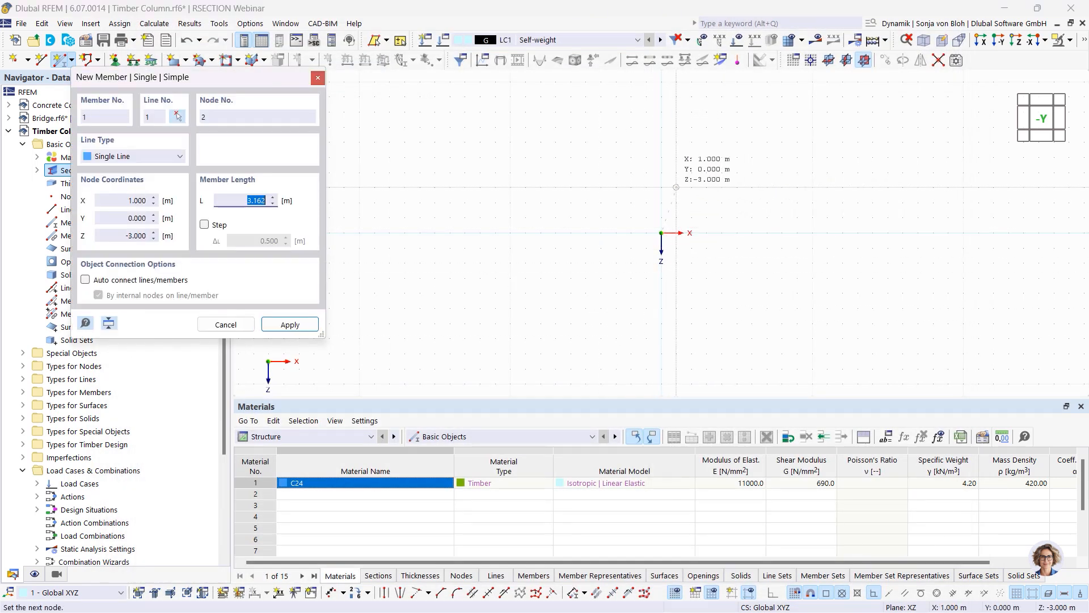
pyautogui.click(661, 173)
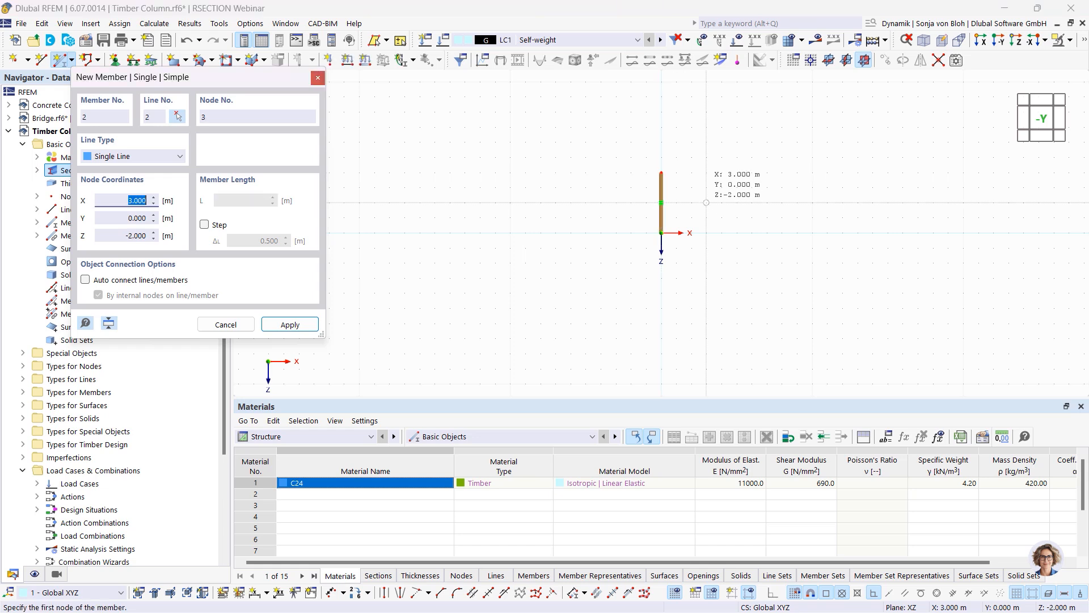
pyautogui.press('Escape')
pyautogui.scroll(3, 691, 161)
pyautogui.scroll(1, 674, 198)
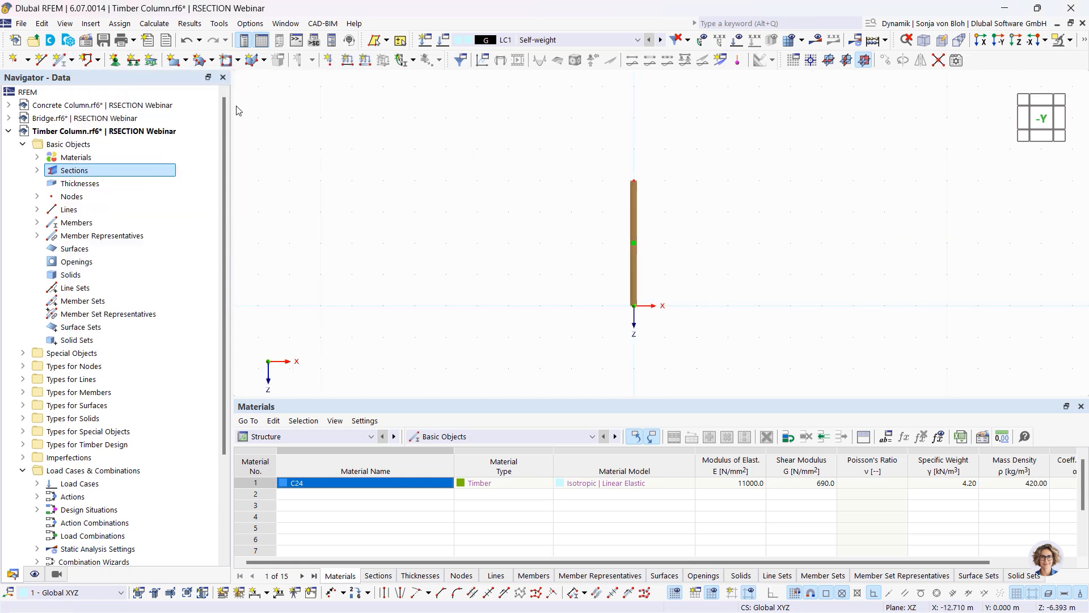
# Assign a hinged nodal support to the column's base node
pyautogui.click(116, 61)
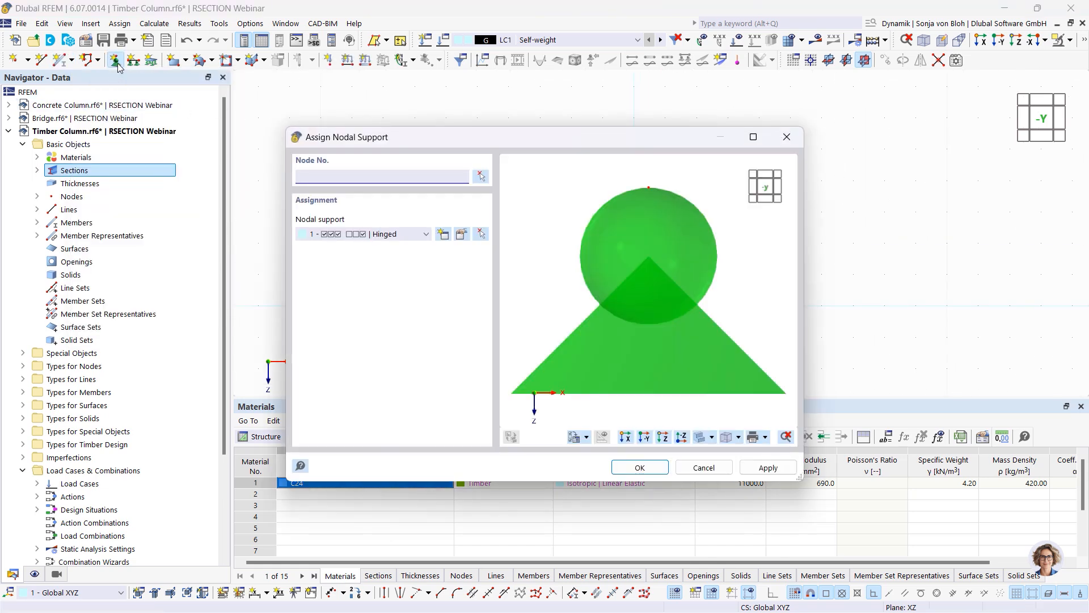
pyautogui.click(639, 467)
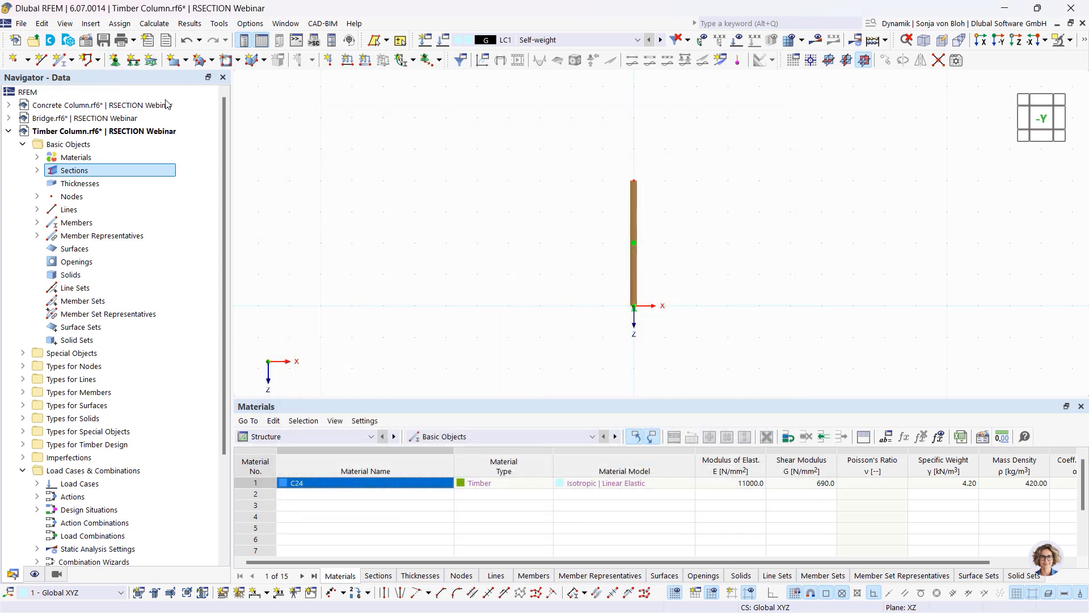
# Define a new nodal support with uX, uY and φZ fixed and uZ released, and assign it to the column's top node
pyautogui.click(117, 61)
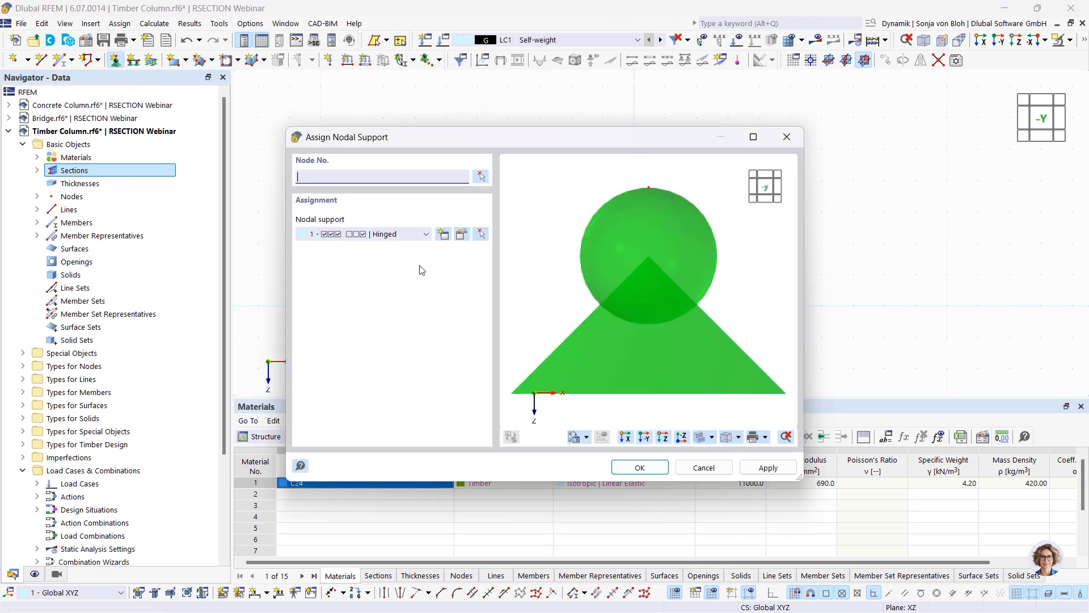
pyautogui.click(443, 235)
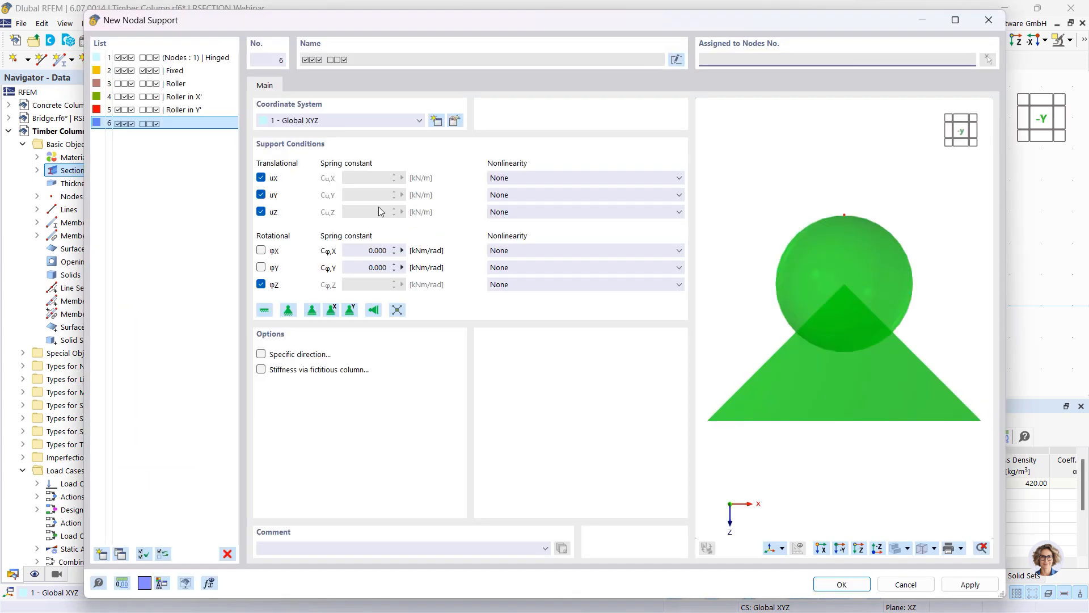
pyautogui.click(261, 178)
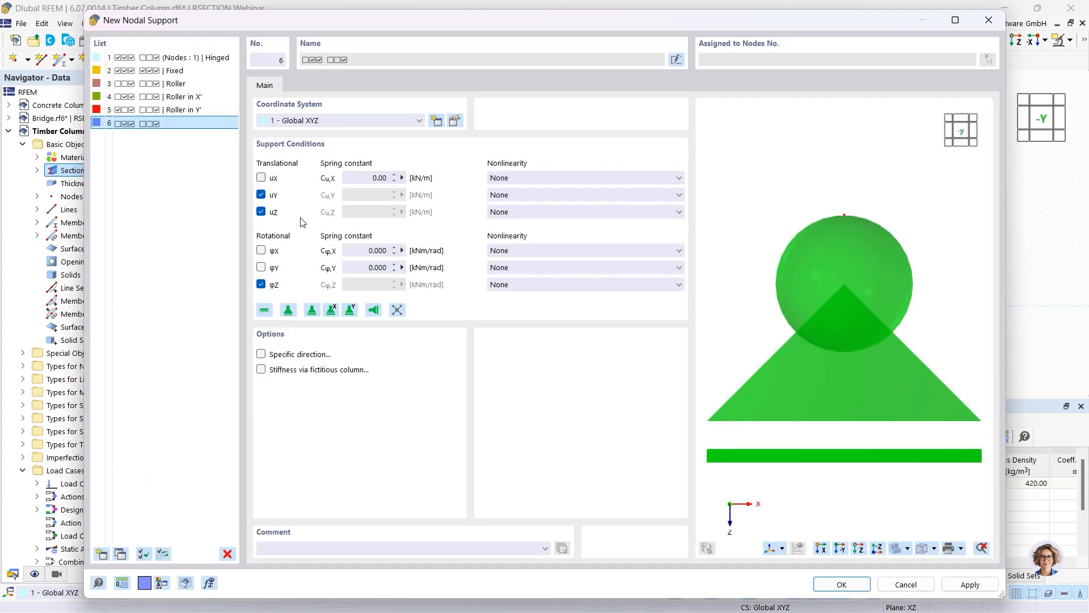
pyautogui.click(261, 178)
pyautogui.click(263, 210)
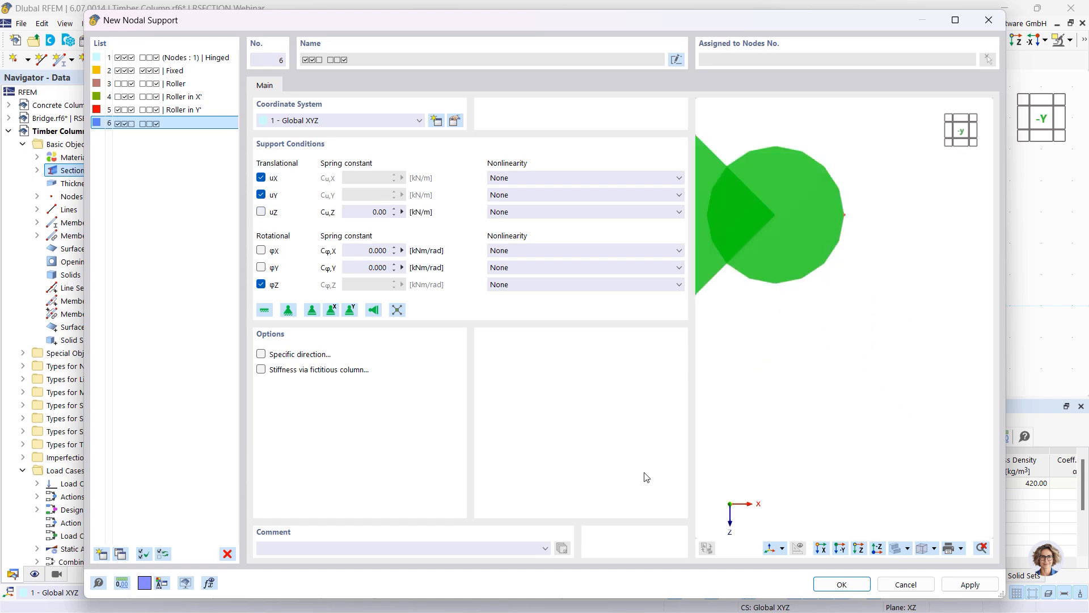
pyautogui.click(841, 585)
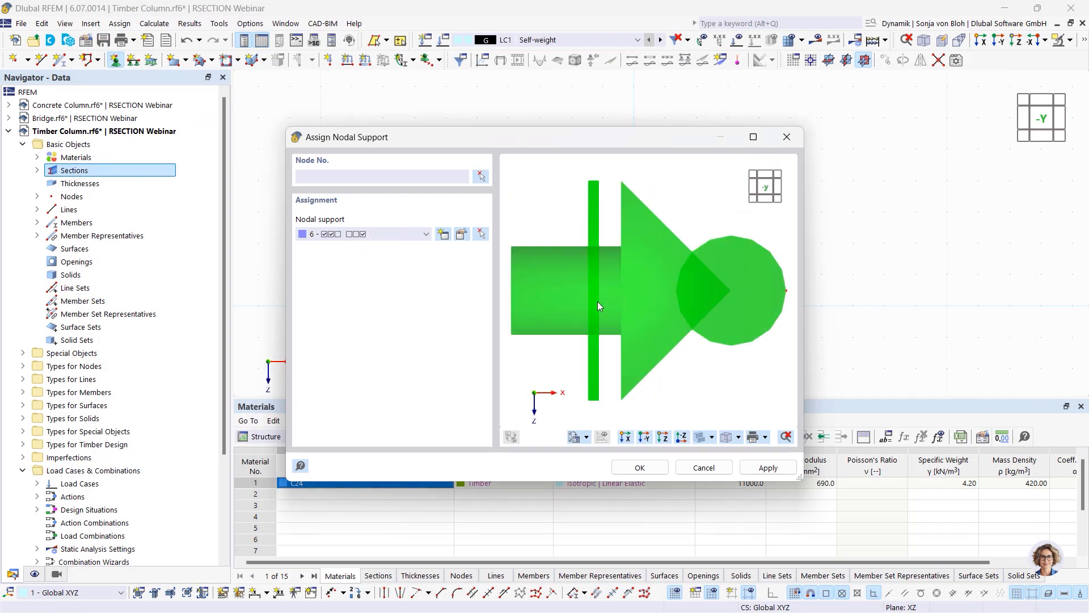
pyautogui.click(640, 468)
pyautogui.moveTo(576, 134); pyautogui.dragTo(703, 231)
pyautogui.press('Escape')
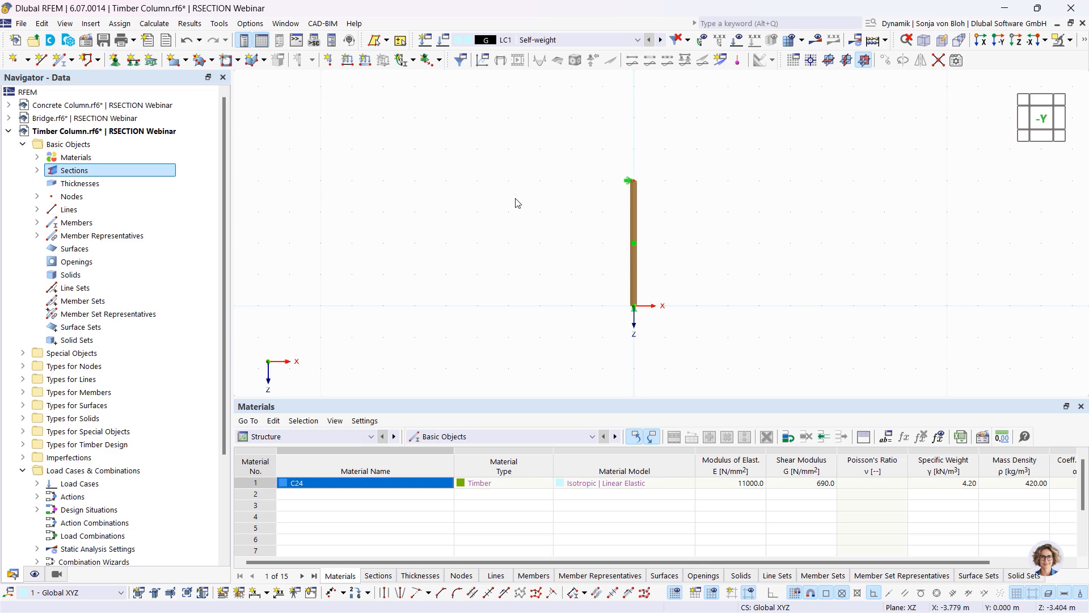
# Apply a 50 kN nodal force in global Z to the column's top node in load case LC1 Self-weight
pyautogui.click(331, 60)
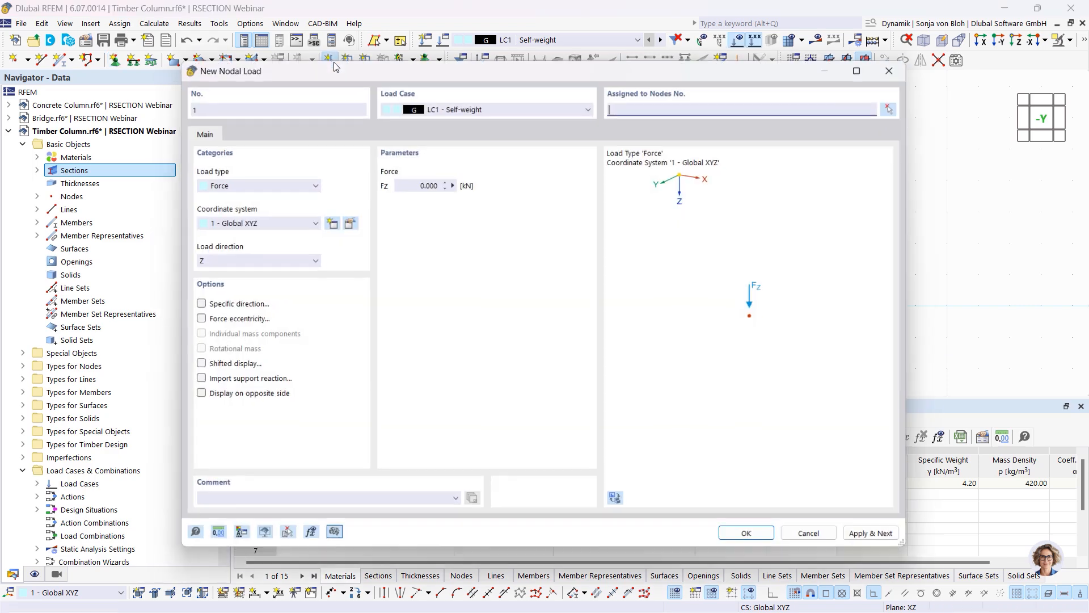
pyautogui.click(406, 184)
pyautogui.write('50')
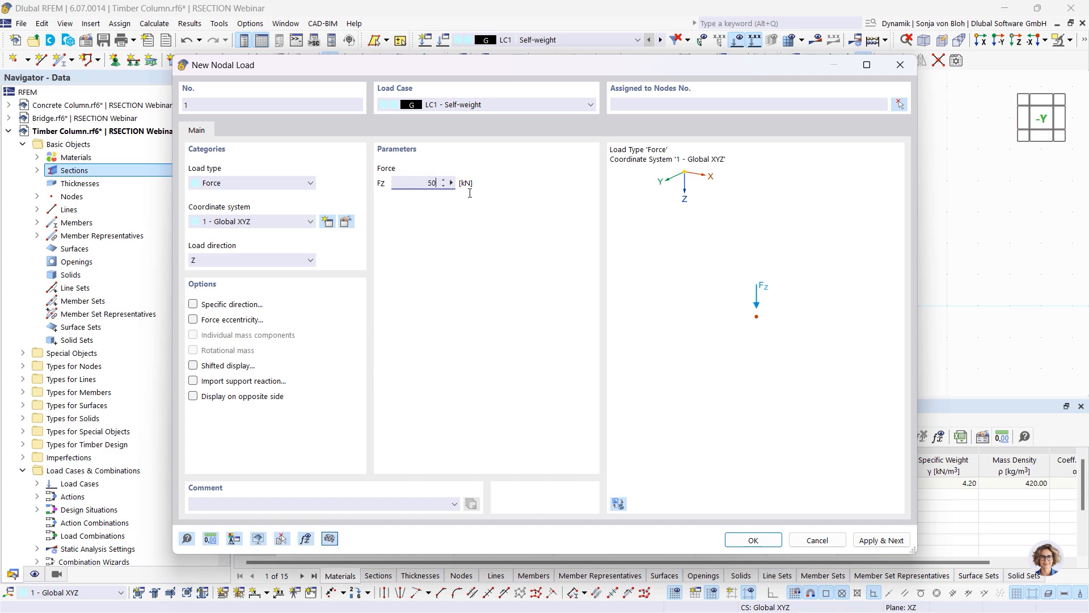
pyautogui.click(754, 540)
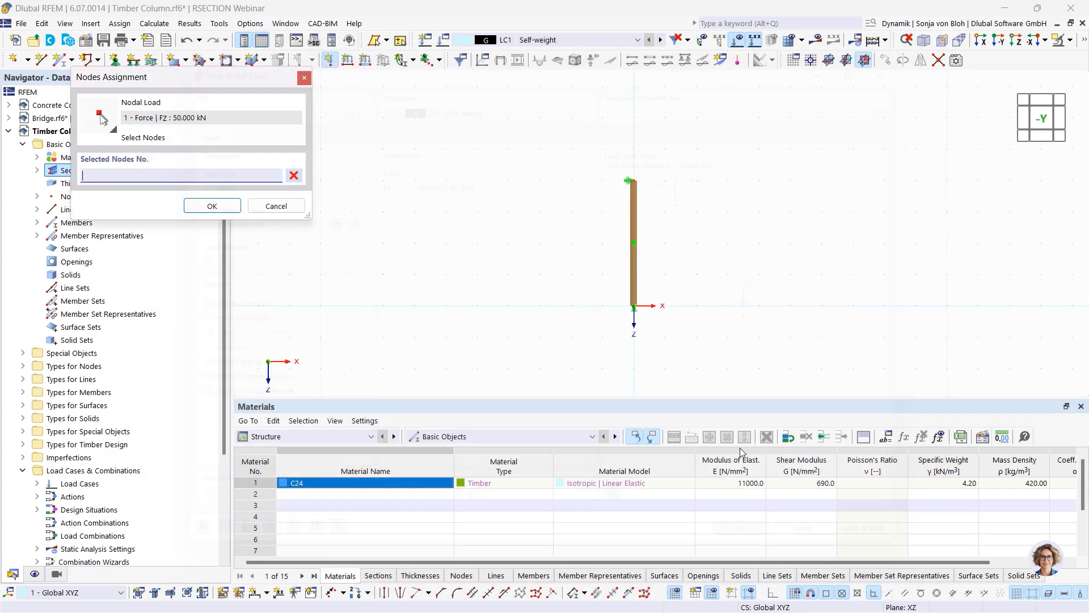
pyautogui.click(636, 182)
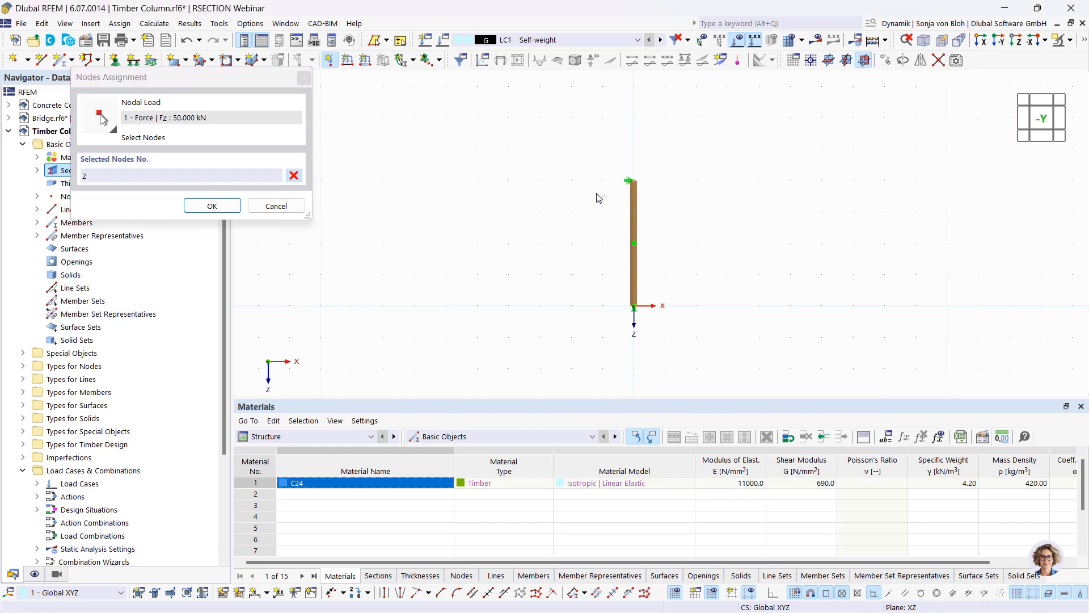
pyautogui.click(221, 206)
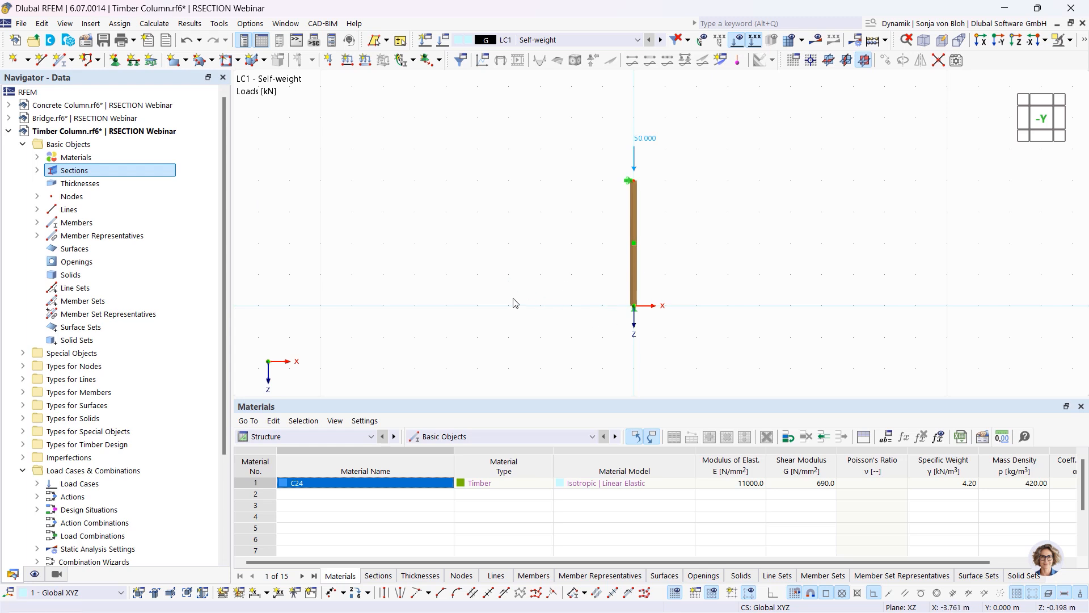
# Create a standard effective lengths definition for the column member, keeping both nodal supports and all buckling factors at their defaults, and assign it
pyautogui.doubleClick(633, 229)
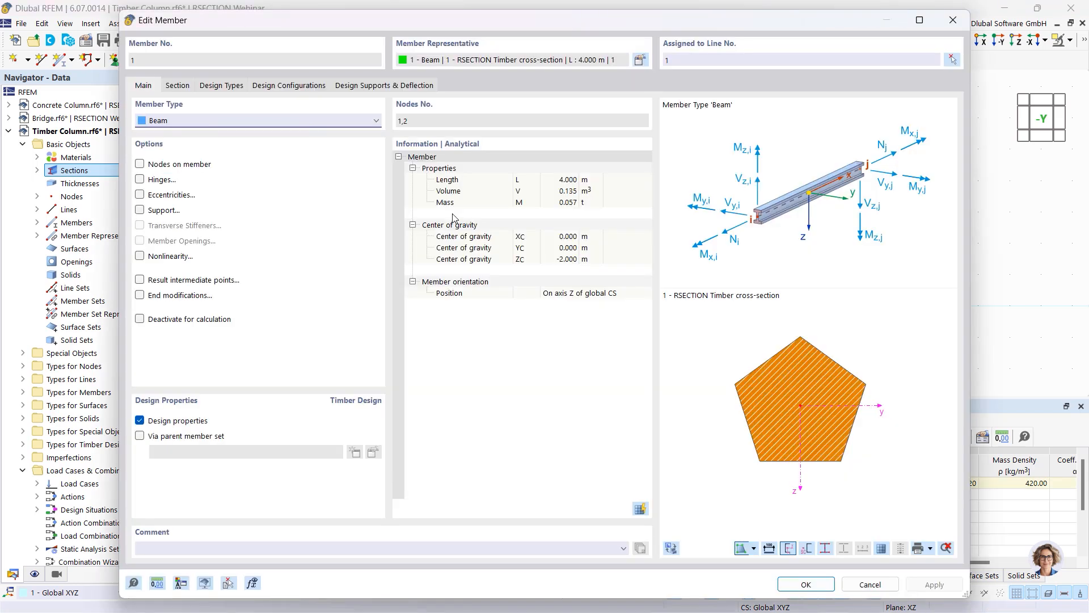
pyautogui.click(230, 88)
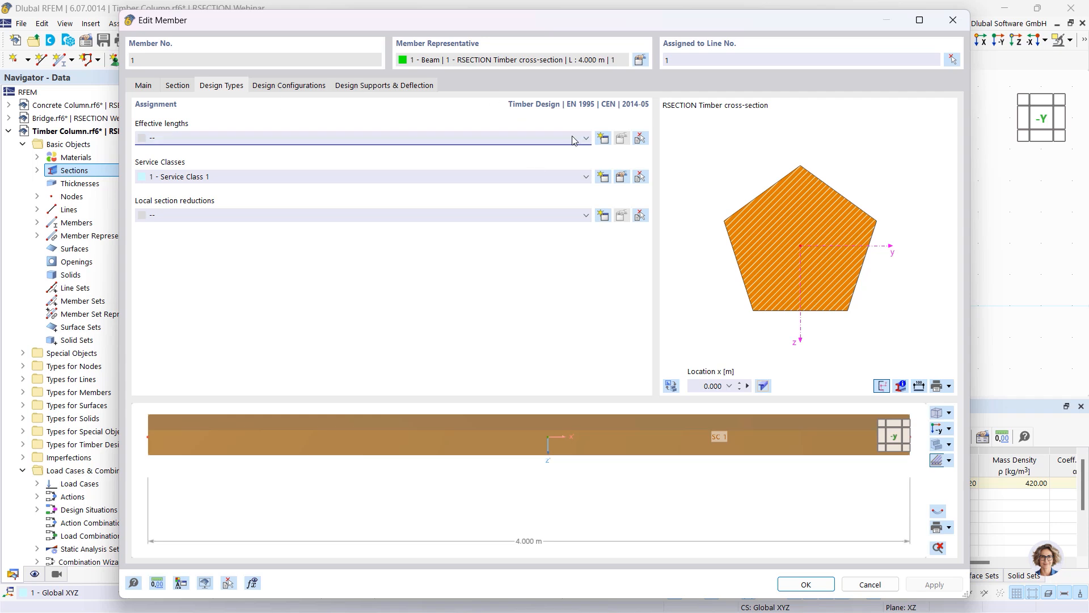
pyautogui.click(603, 138)
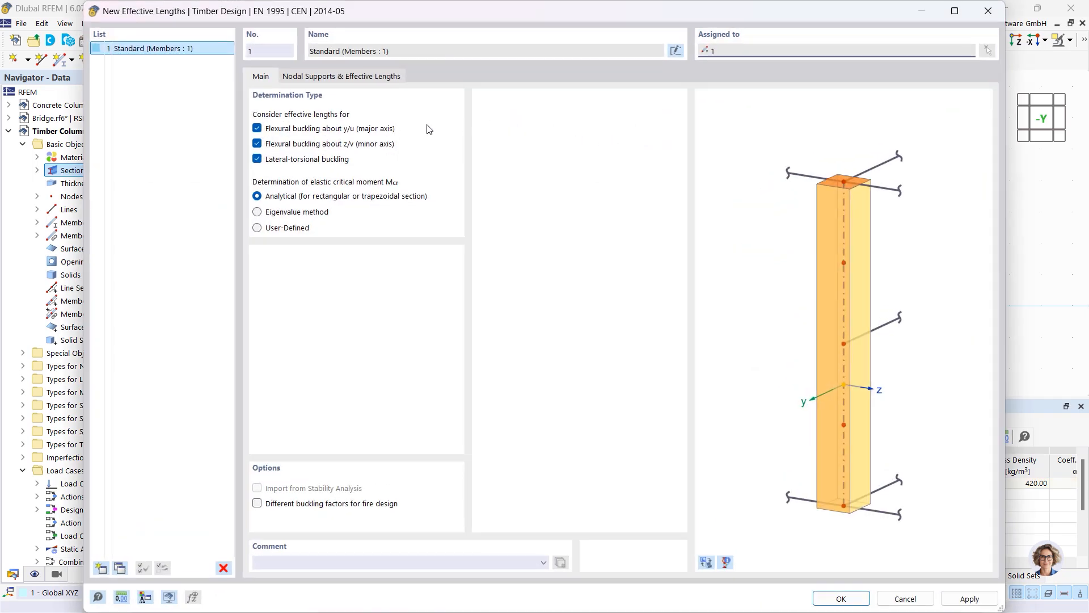
pyautogui.click(379, 78)
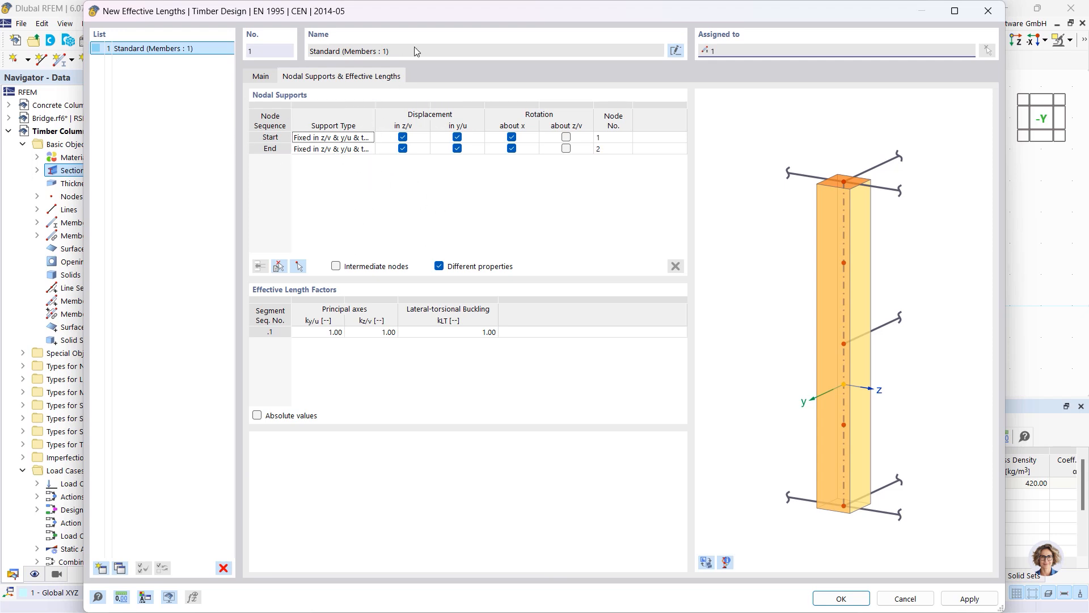
pyautogui.moveTo(400, 21)
pyautogui.mouseDown()
pyautogui.moveTo(400, 37)
pyautogui.moveTo(398, 4)
pyautogui.moveTo(397, 21)
pyautogui.mouseUp()
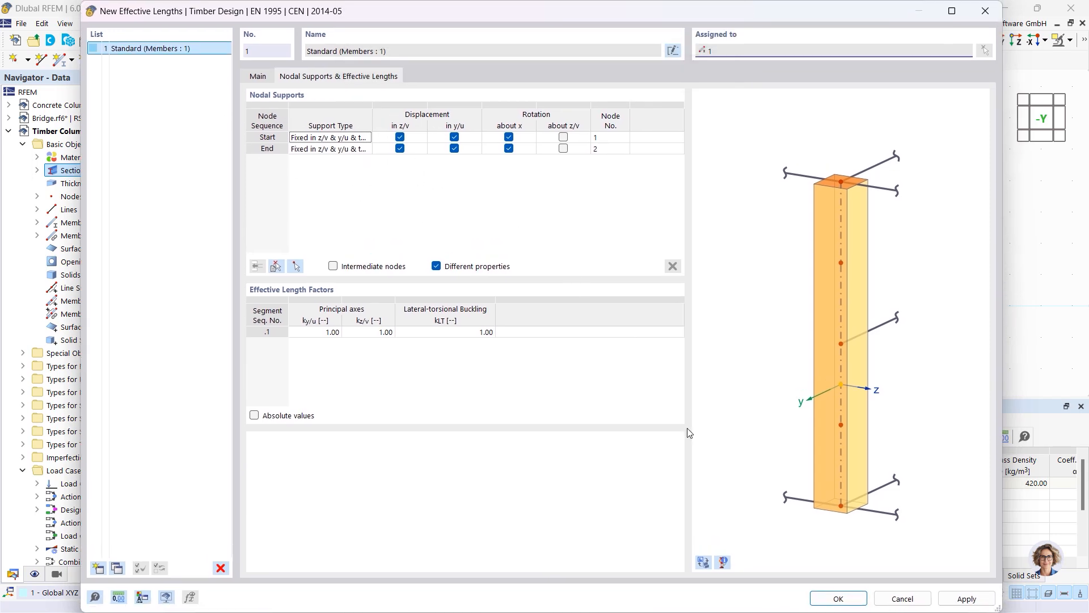
pyautogui.click(832, 599)
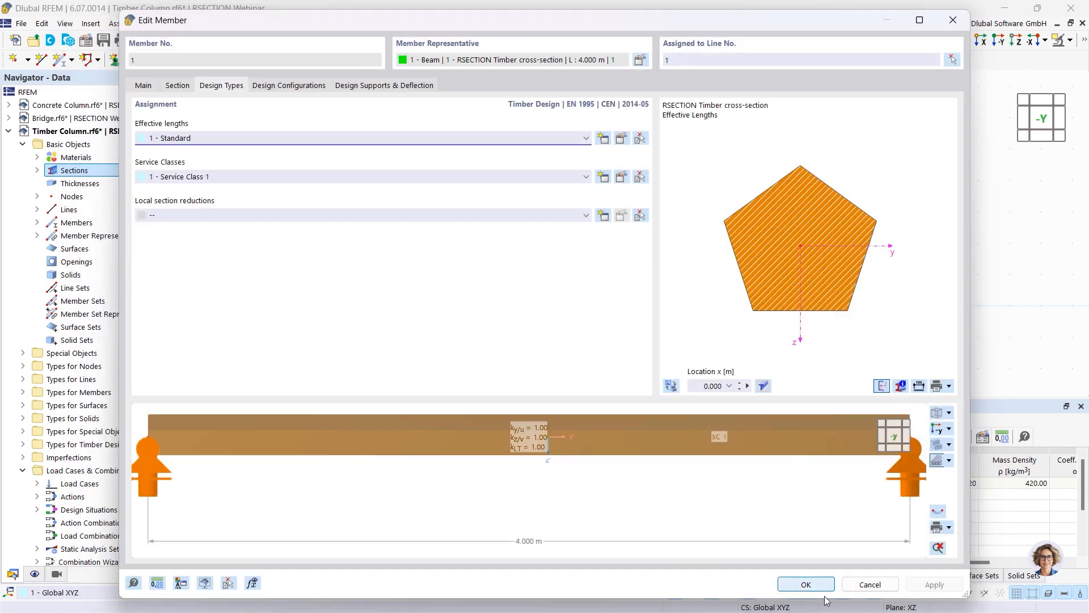
pyautogui.click(820, 588)
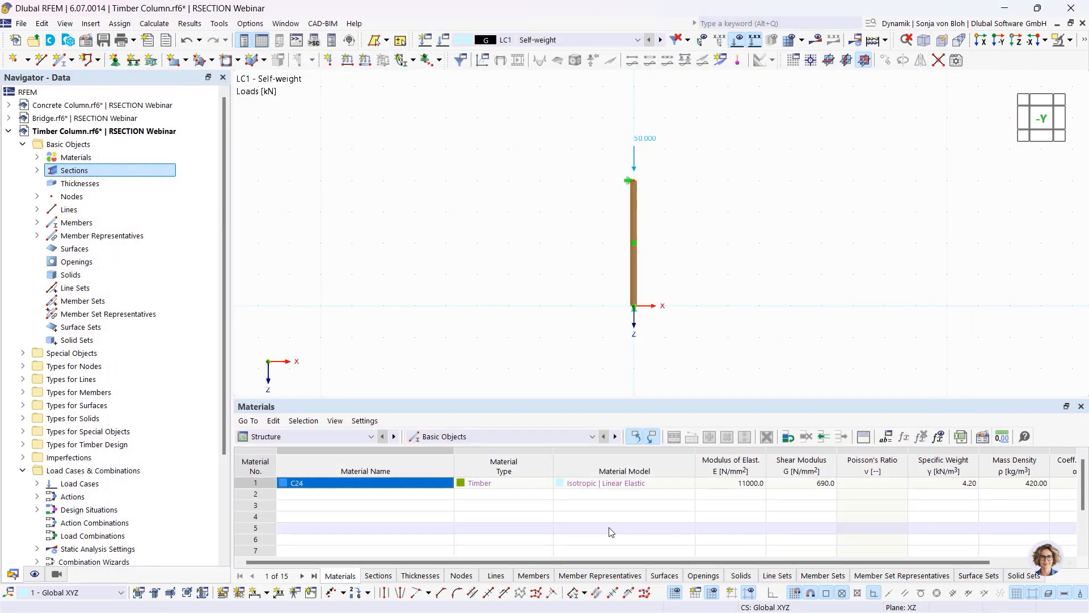
# Show the Timber Design input data table and generate the load combinations for the model
pyautogui.click(358, 441)
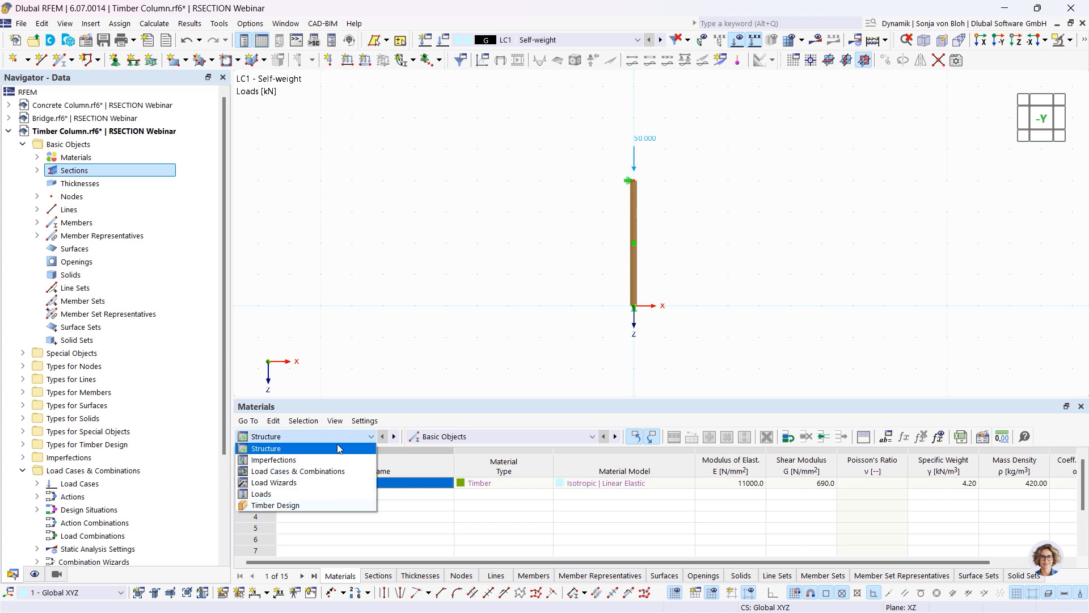
pyautogui.click(306, 503)
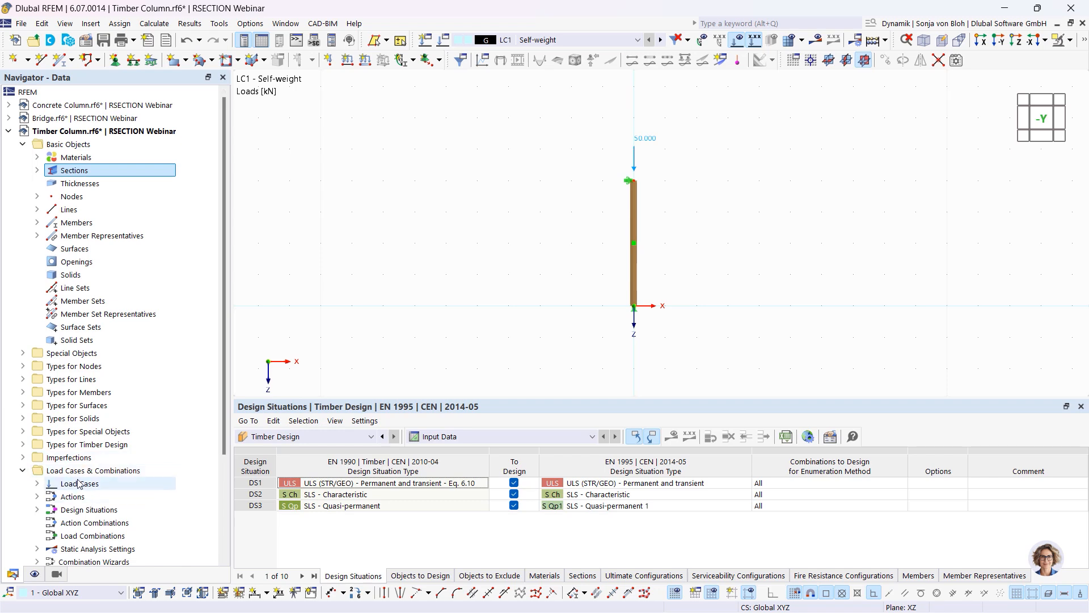
pyautogui.click(78, 483)
pyautogui.rightClick(78, 483)
pyautogui.click(139, 338)
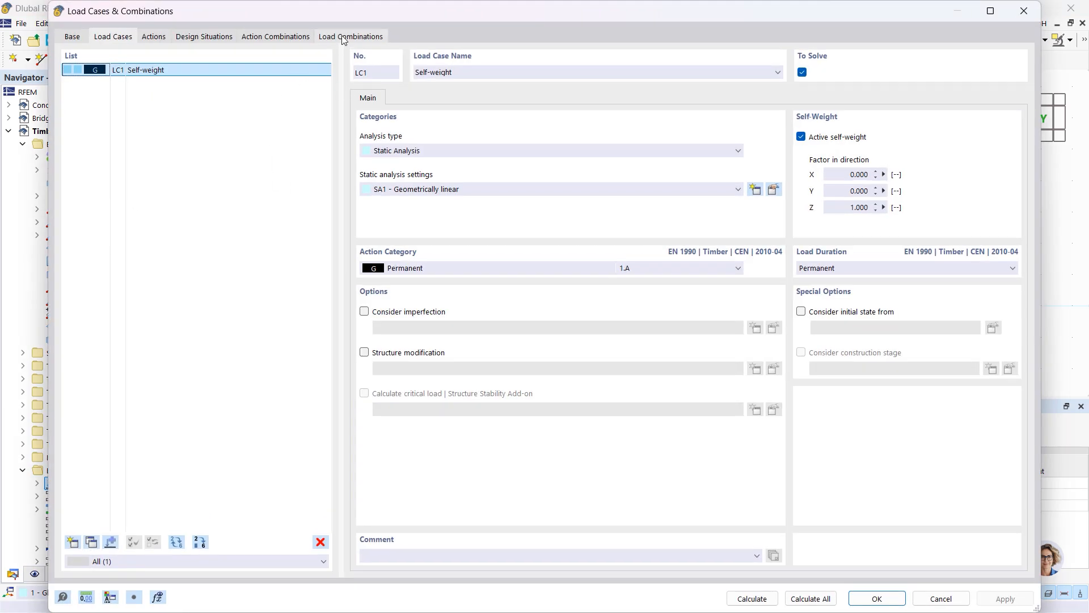
pyautogui.click(343, 36)
pyautogui.click(860, 600)
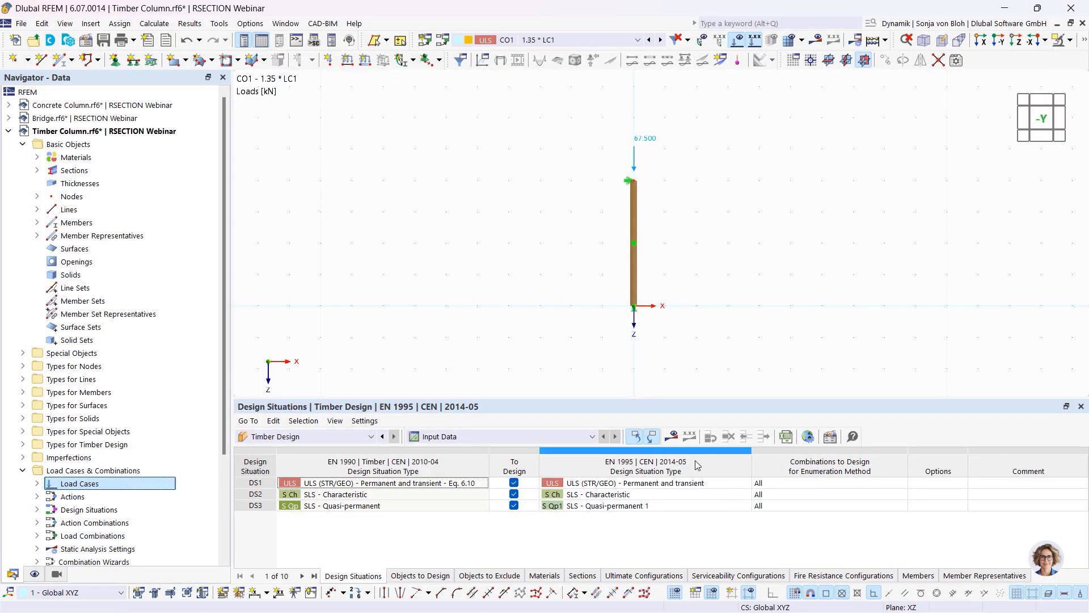
# Run the Timber Design calculation and open the design check details for the section proof of compression along grain
pyautogui.hotkey('ctrl', 'F5')
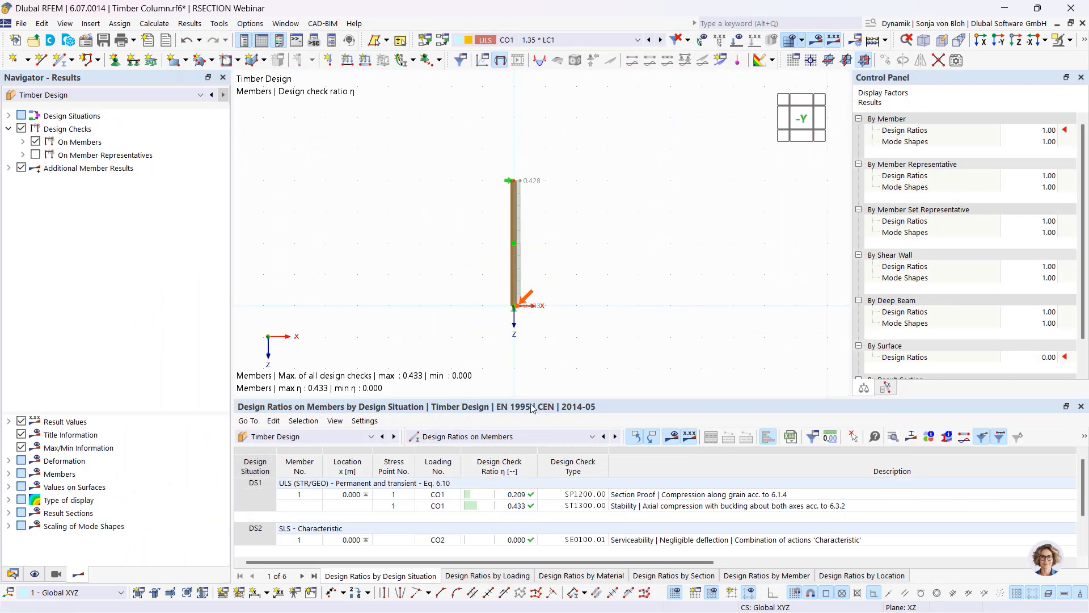
pyautogui.moveTo(530, 399); pyautogui.dragTo(530, 292)
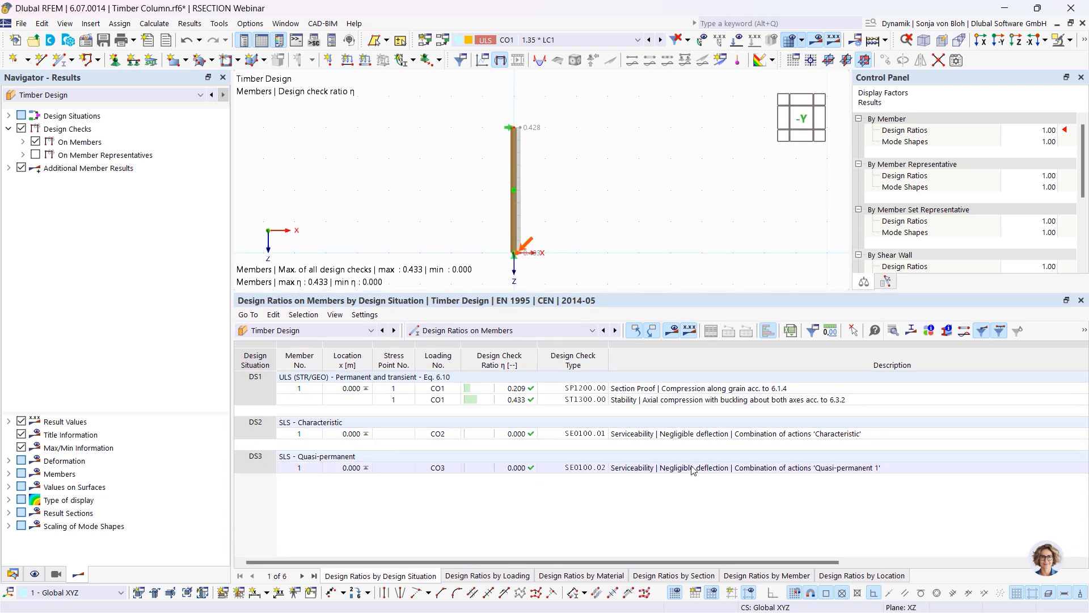
pyautogui.click(630, 389)
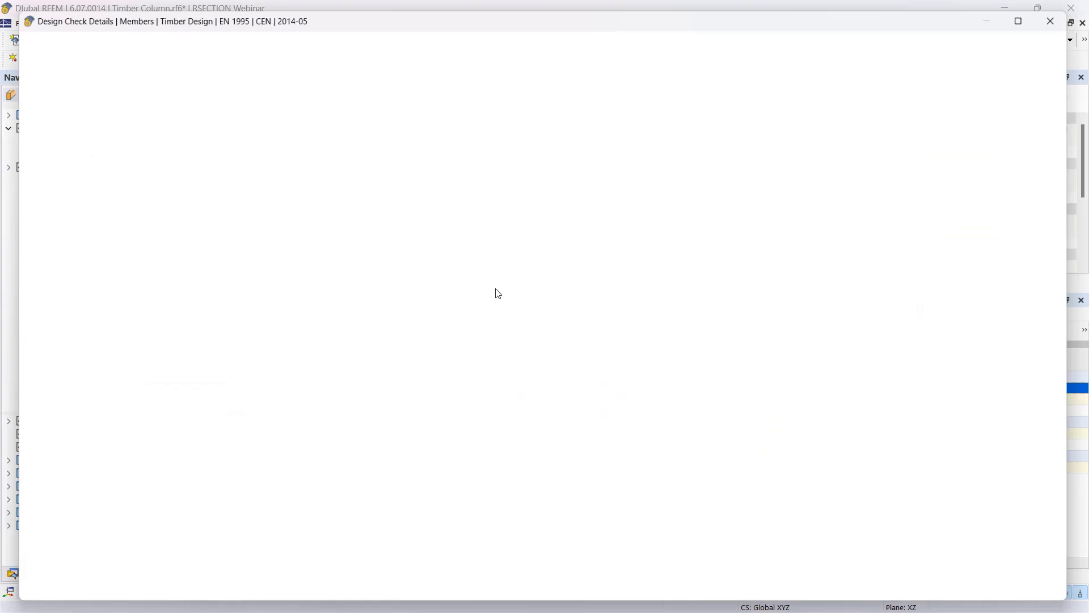